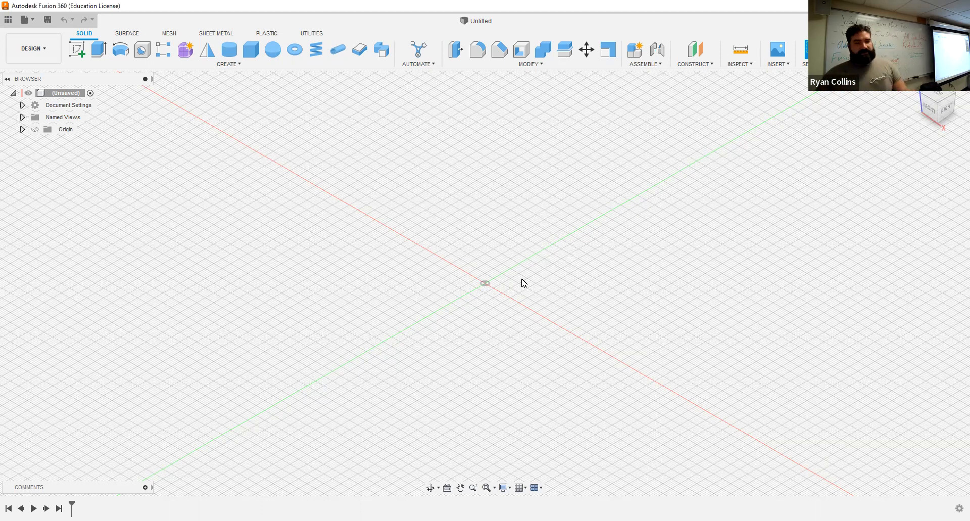
- Save the new design as "Example - Rubber Duck" in the 07 - Plush Toy folder
{"action": "key", "text": "ctrl+s"}
{"action": "type", "text": "Example"}
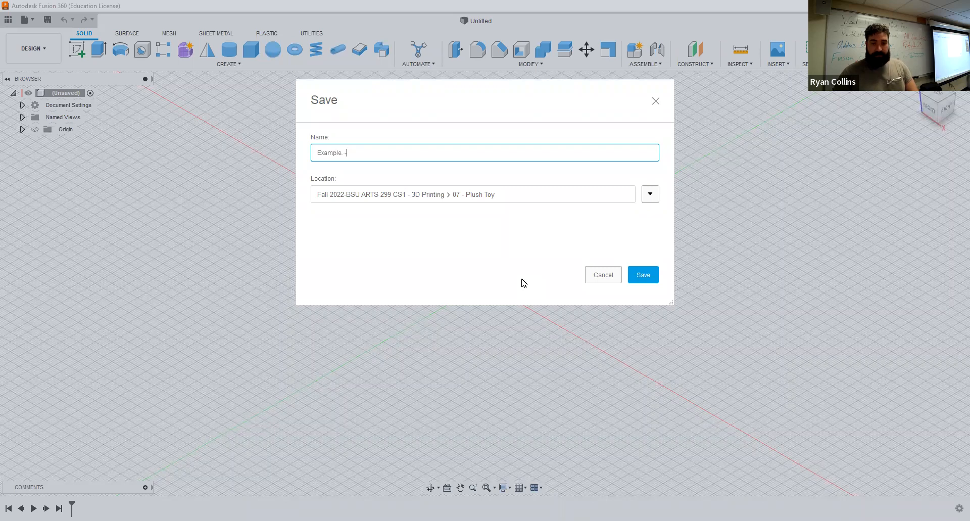
{"action": "type", "text": "  - Rubber"}
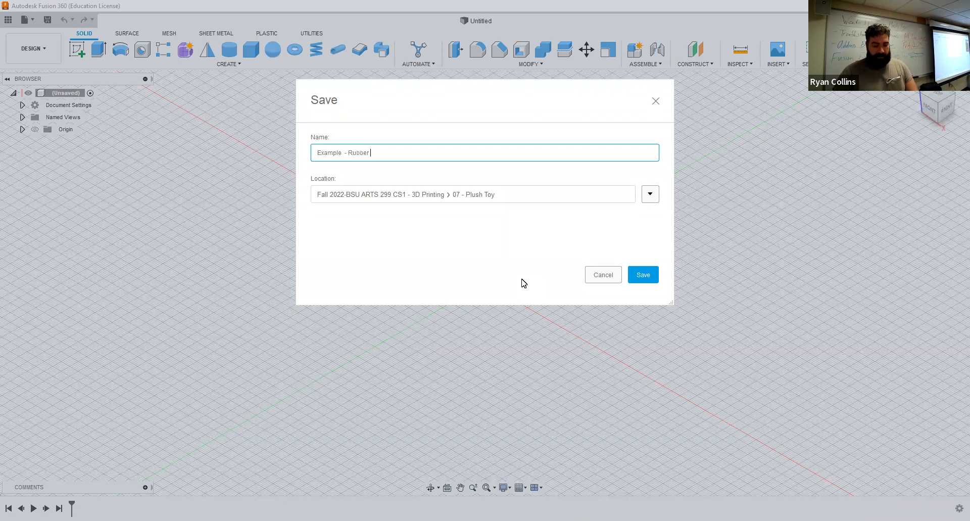
{"action": "type", "text": " Duckey"}
{"action": "key", "text": "BackSpace"}
{"action": "key", "text": "BackSpace"}
{"action": "type", "text": "y"}
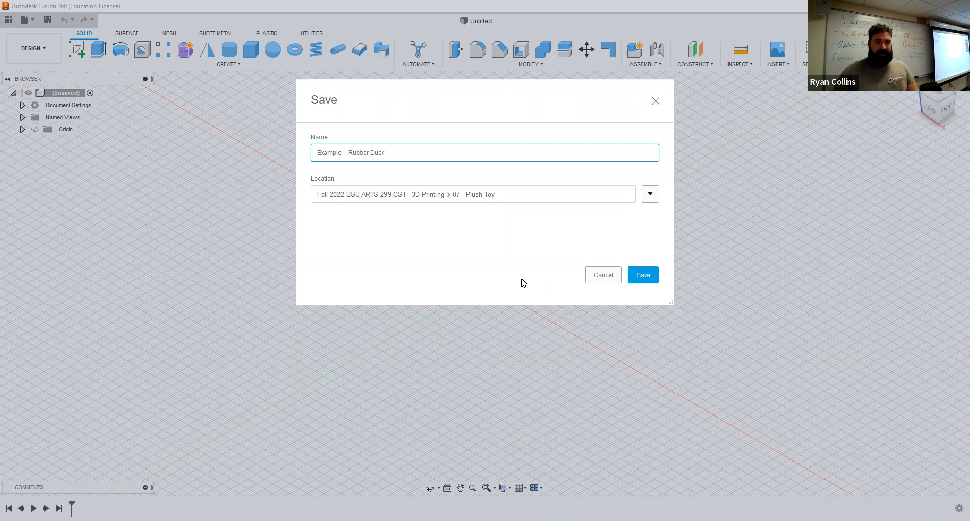
{"action": "key", "text": "Return"}
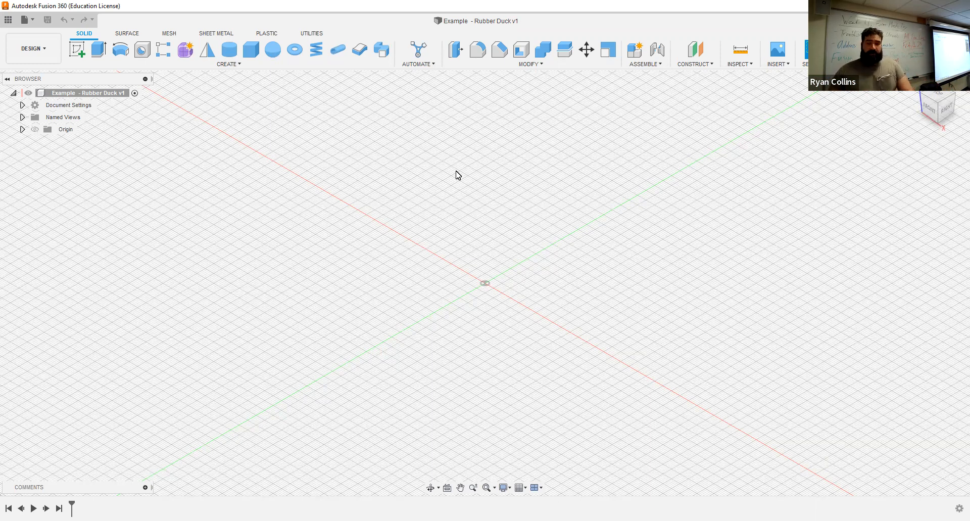
- Insert the Rubberduck image from the Desktop as a canvas on the YZ plane, with its default position, scale and opacity
{"action": "left_click", "coordinate": [780, 59]}
{"action": "left_click", "coordinate": [360, 367]}
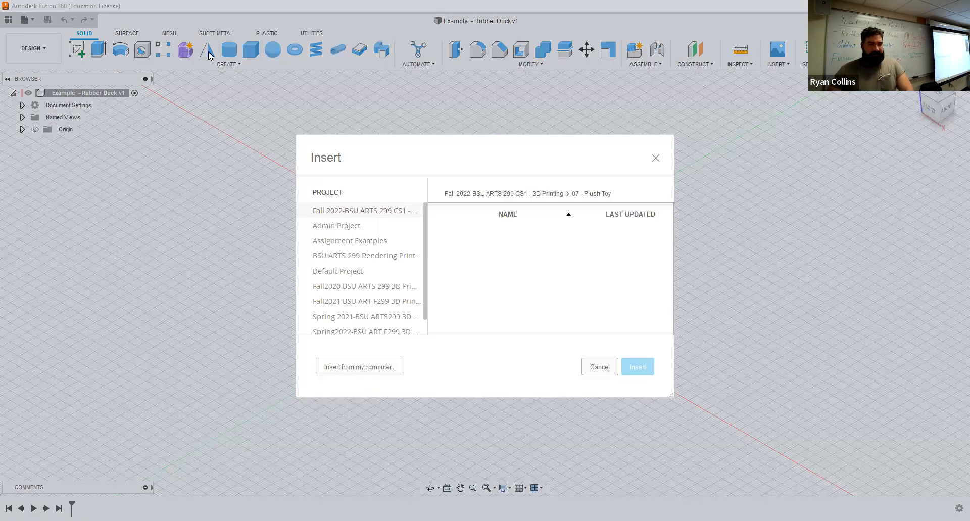
{"action": "left_click", "coordinate": [42, 102]}
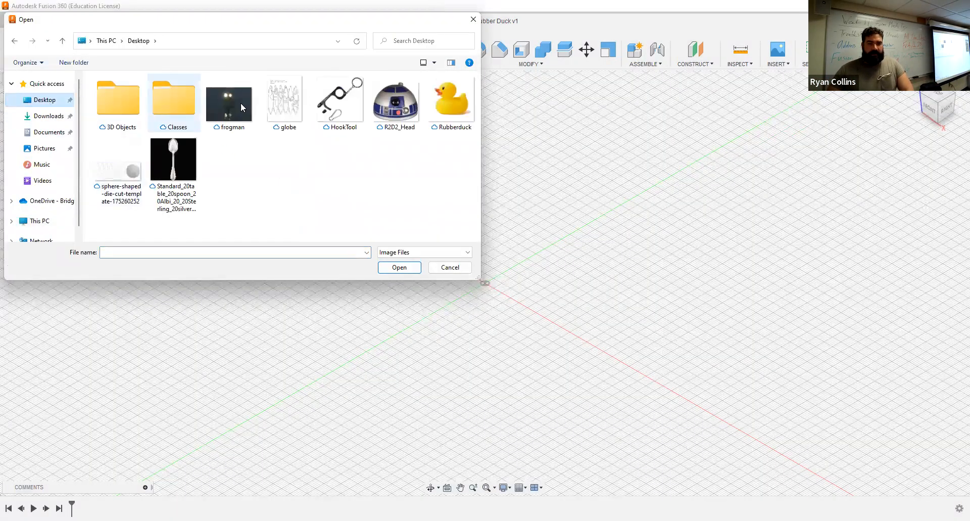
{"action": "left_click", "coordinate": [458, 101]}
{"action": "left_click", "coordinate": [394, 268]}
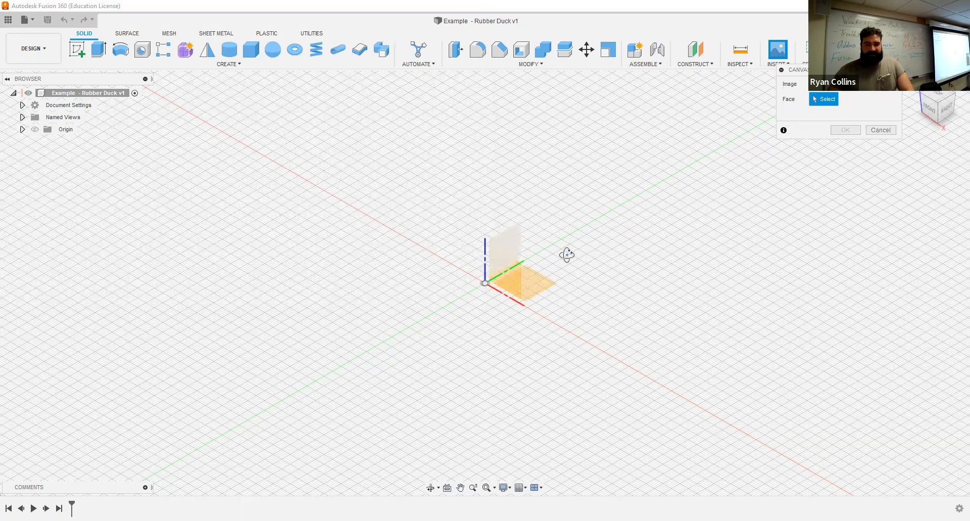
{"action": "left_click", "coordinate": [532, 243]}
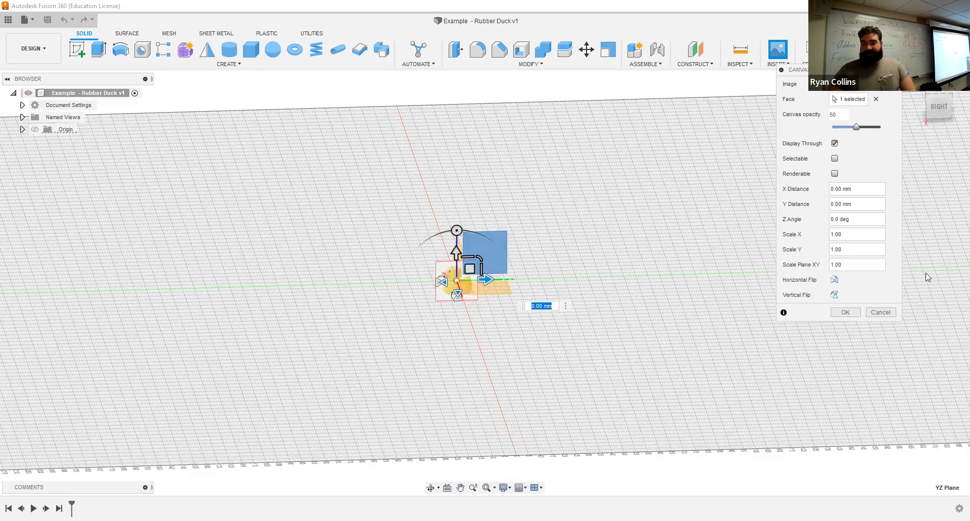
{"action": "left_click", "coordinate": [846, 313]}
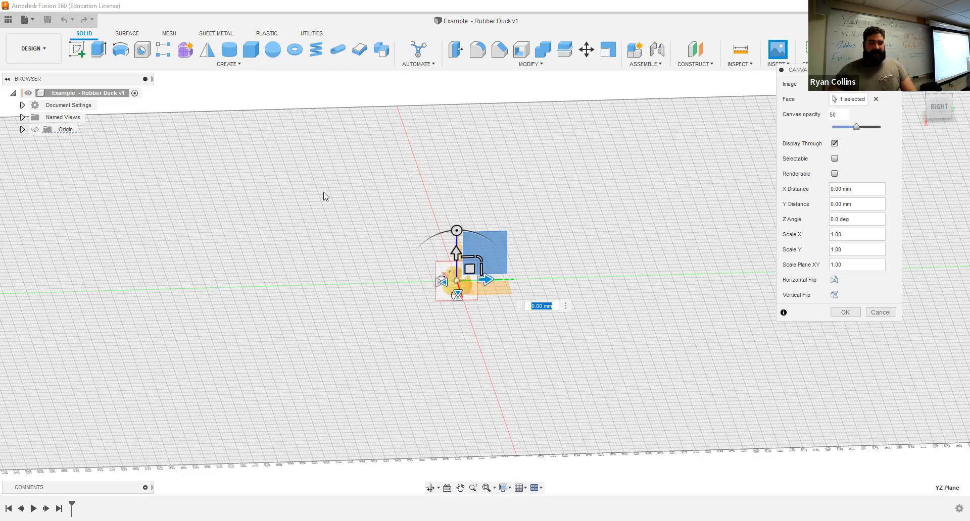
{"action": "scroll", "coordinate": [533, 187], "scroll_direction": "up", "scroll_amount": 2}
{"action": "scroll", "coordinate": [369, 288], "scroll_direction": "up", "scroll_amount": 1}
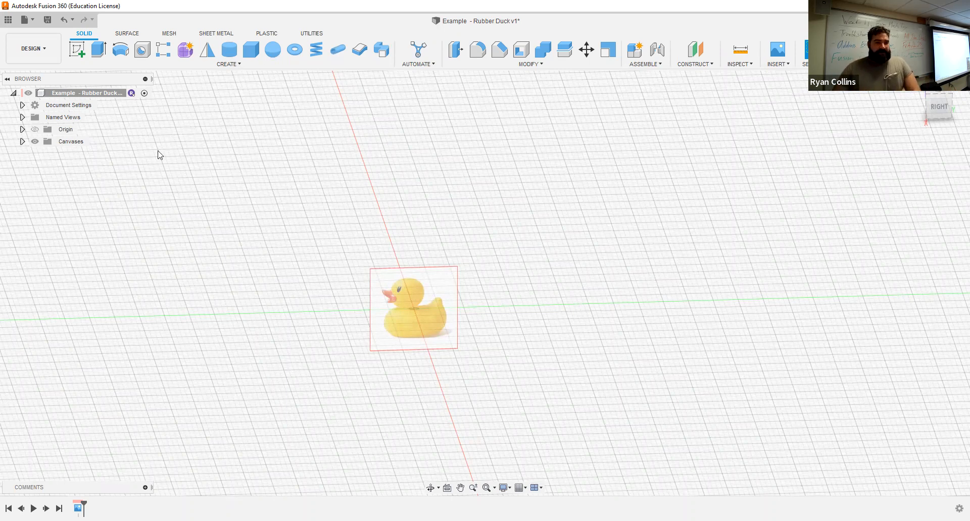
- Calibrate the Rubberduck canvas by setting the distance from the duck's chest to the back of its body to 120 mm
{"action": "left_click", "coordinate": [22, 142]}
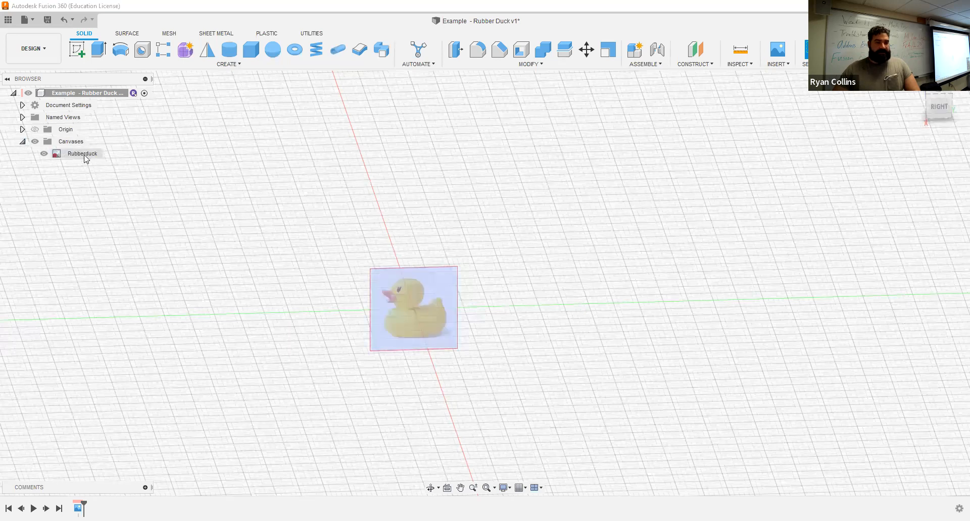
{"action": "right_click", "coordinate": [85, 157]}
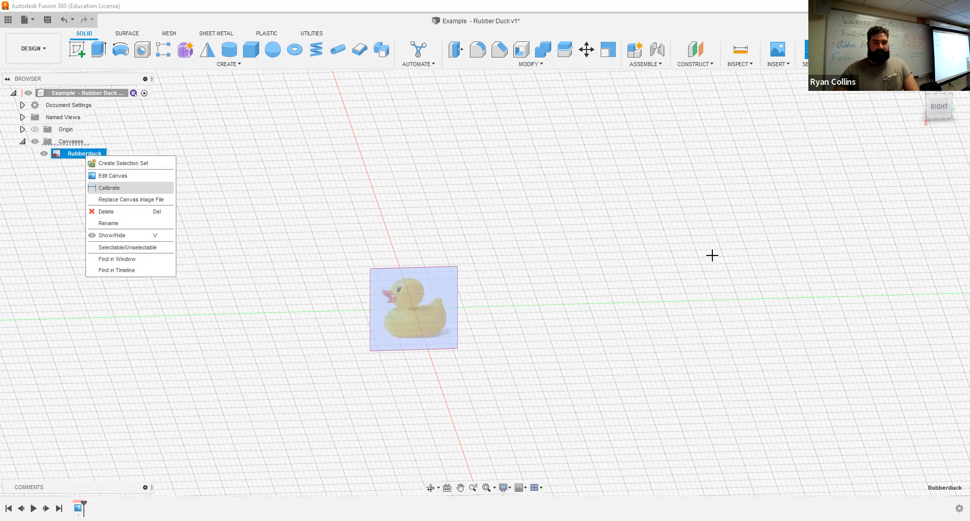
{"action": "left_click", "coordinate": [109, 188]}
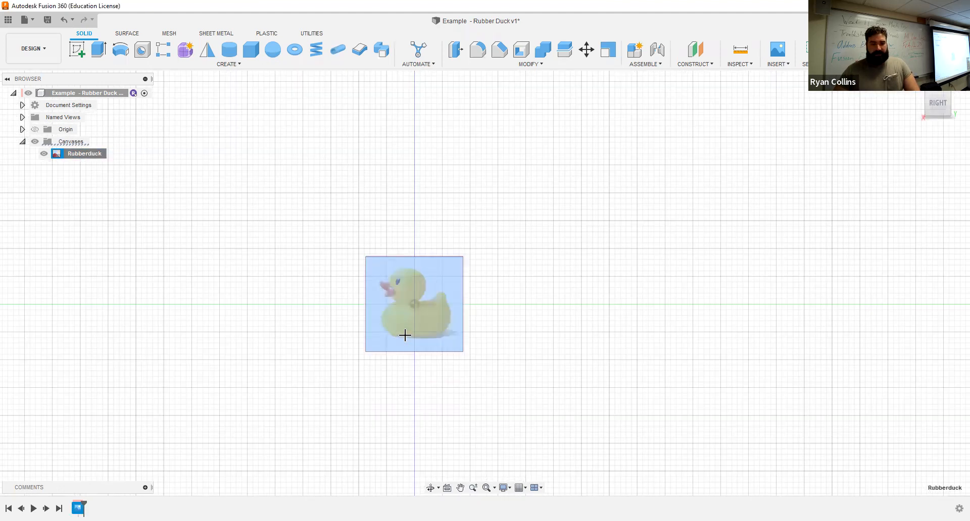
{"action": "scroll", "coordinate": [404, 335], "scroll_direction": "up", "scroll_amount": 5}
{"action": "scroll", "coordinate": [401, 260], "scroll_direction": "up", "scroll_amount": 2}
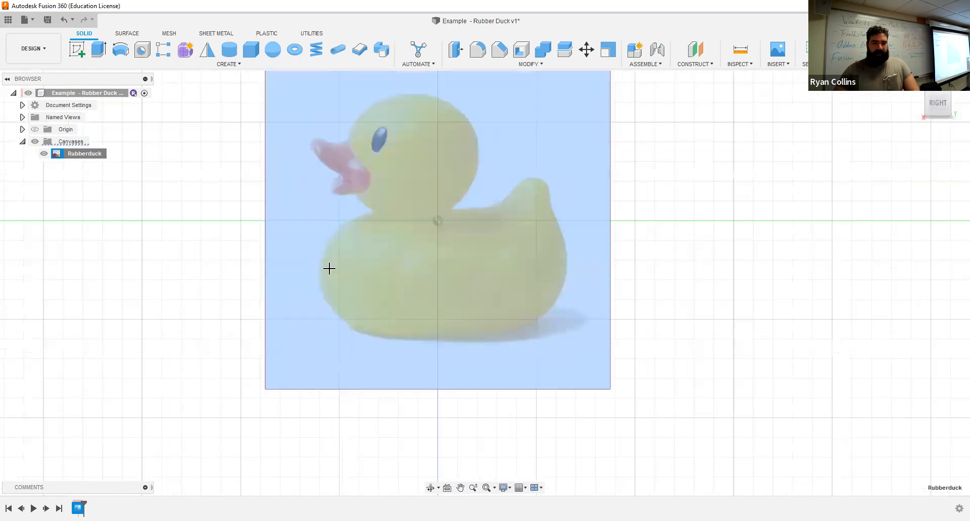
{"action": "left_click", "coordinate": [319, 272]}
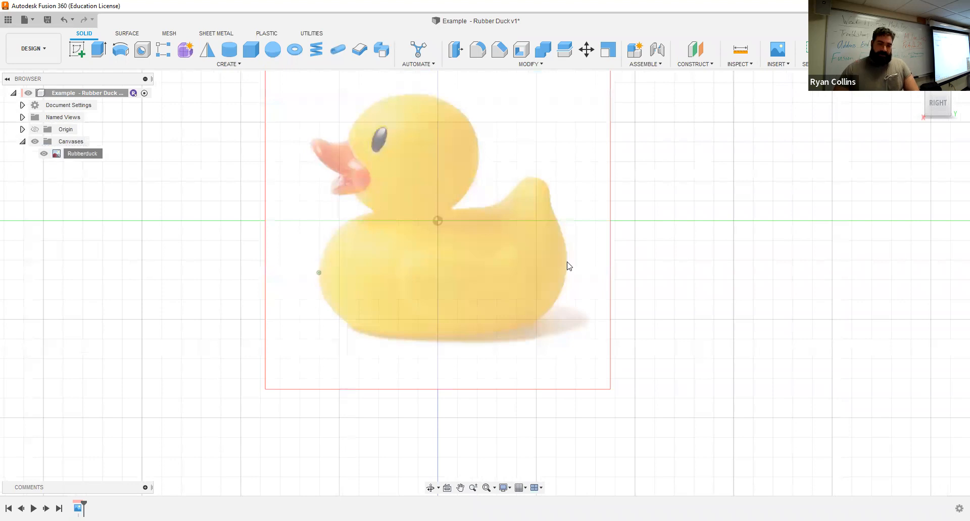
{"action": "left_click", "coordinate": [567, 262]}
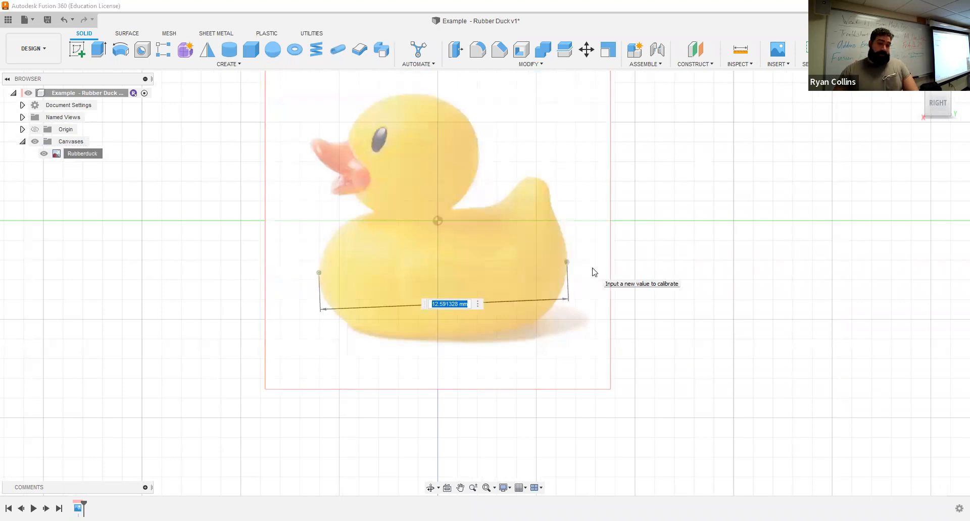
{"action": "type", "text": "120"}
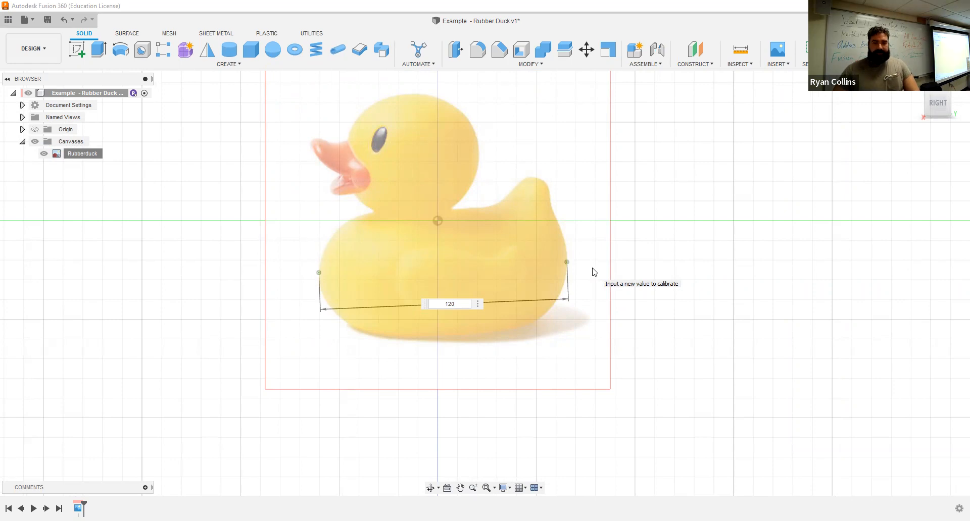
{"action": "key", "text": "Return"}
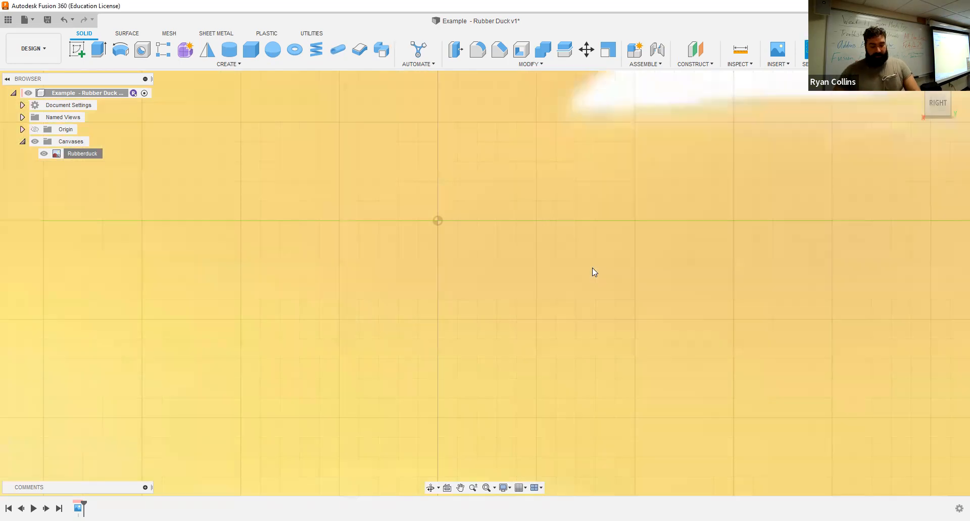
{"action": "middle_click", "coordinate": [592, 268]}
{"action": "middle_click", "coordinate": [592, 268]}
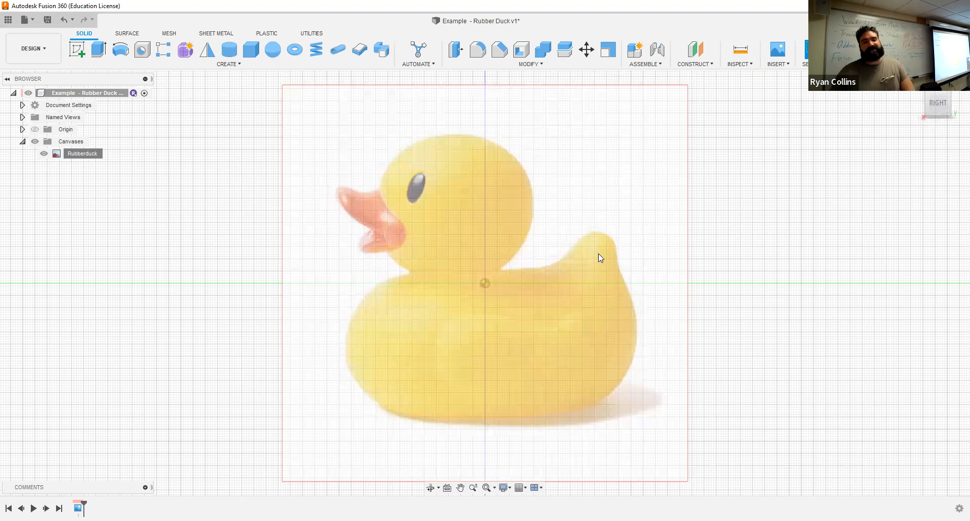
{"action": "middle_click_drag", "start_coordinate": [458, 253], "coordinate": [589, 260], "text": "shift"}
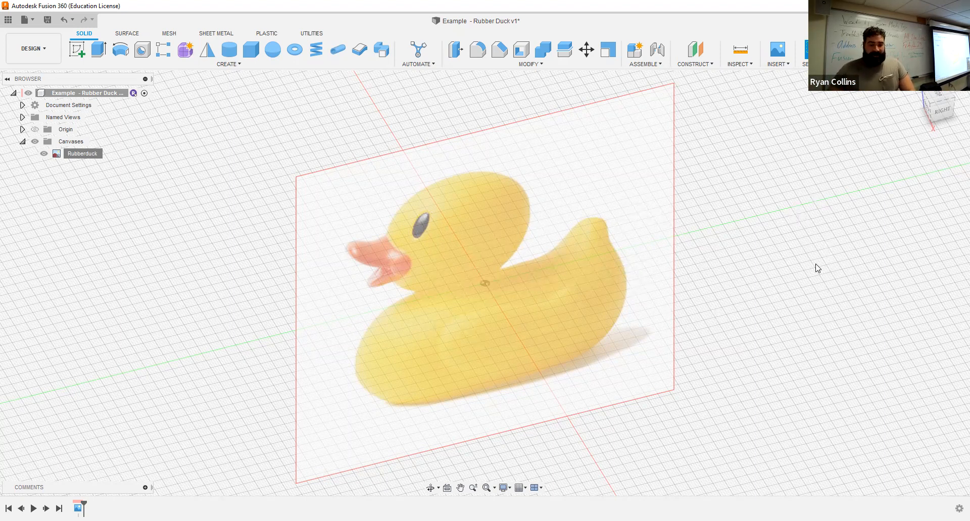
{"action": "left_click", "coordinate": [179, 164]}
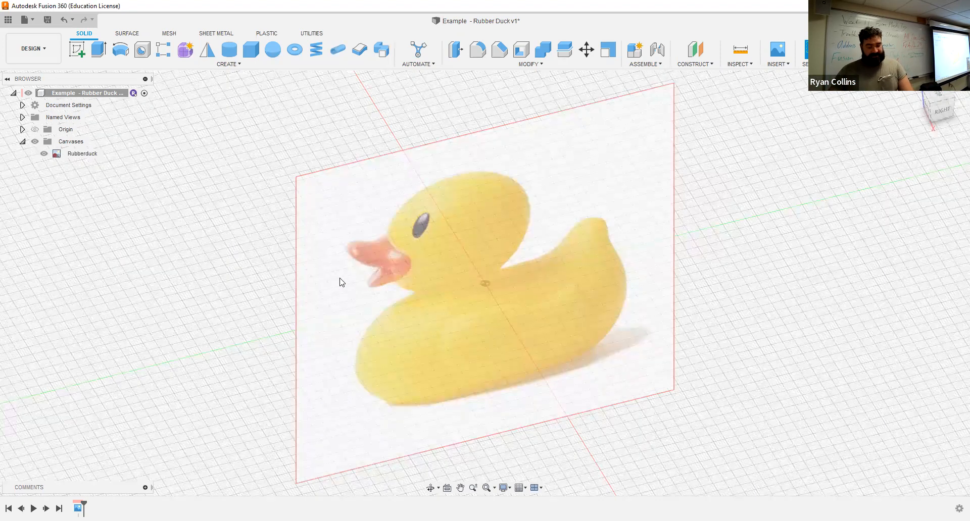
- Save a new version of the design with the version description "Duck Canvas"
{"action": "key", "text": "ctrl+s"}
{"action": "type", "text": "Duck Canvans"}
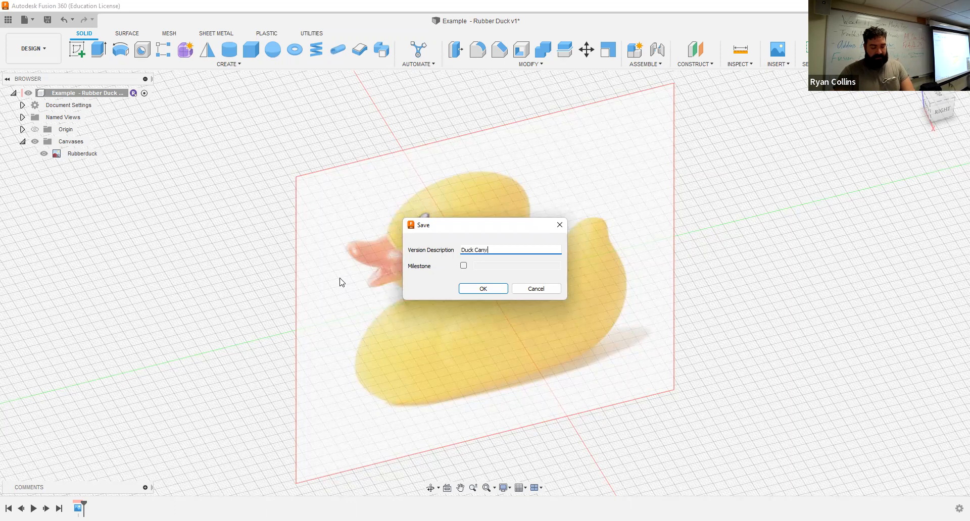
{"action": "key", "text": "BackSpace"}
{"action": "key", "text": "BackSpace"}
{"action": "key", "text": "BackSpace"}
{"action": "key", "text": "BackSpace"}
{"action": "key", "text": "BackSpace"}
{"action": "key", "text": "BackSpace"}
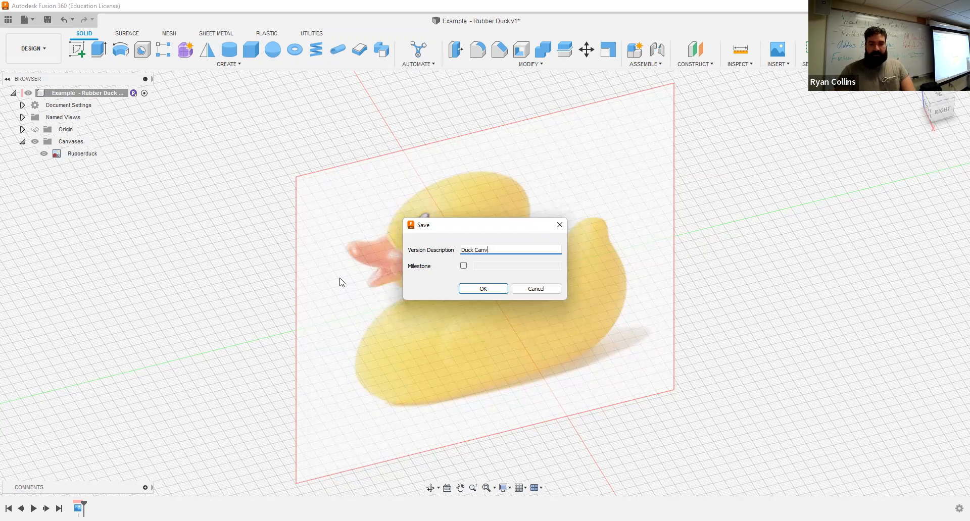
{"action": "type", "text": "anvas"}
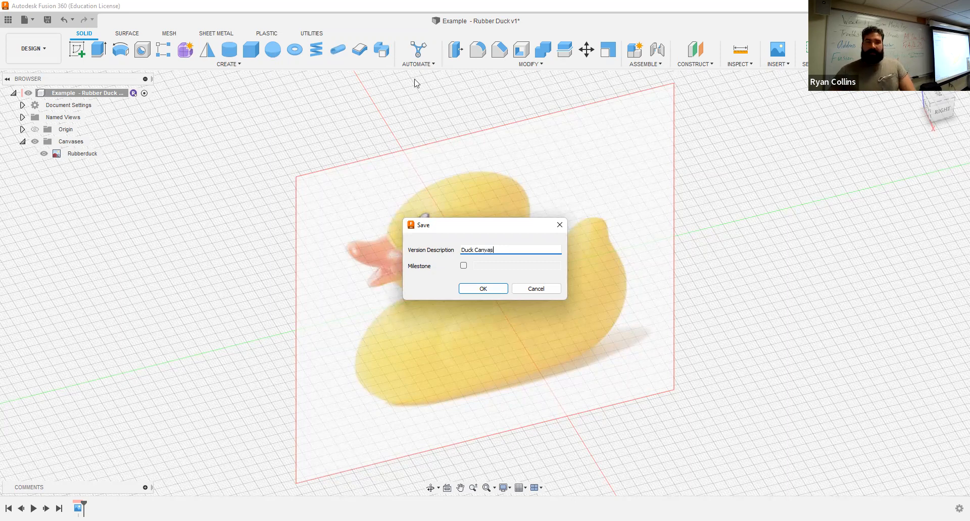
{"action": "key", "text": "Return"}
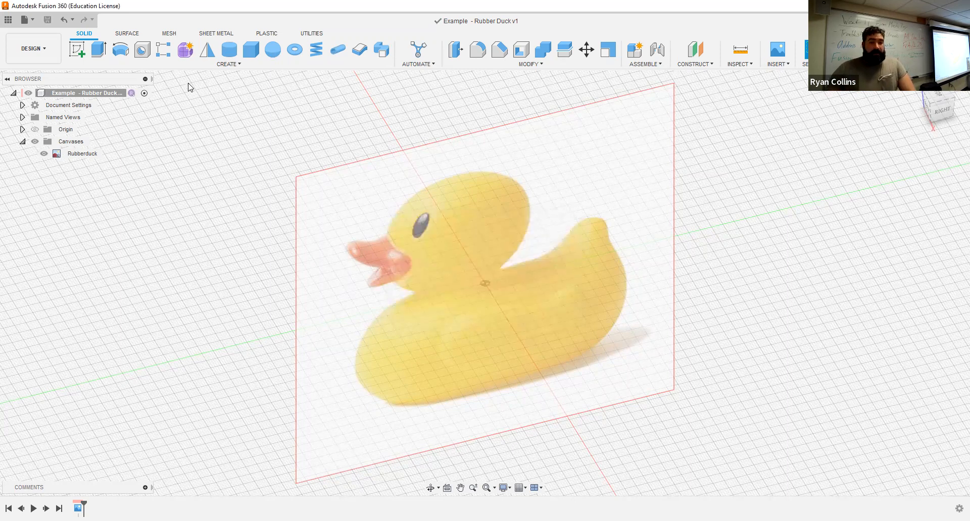
- Start a form and place a 40 mm diameter sphere centred at the origin on the horizontal XY plane
{"action": "left_click", "coordinate": [183, 54]}
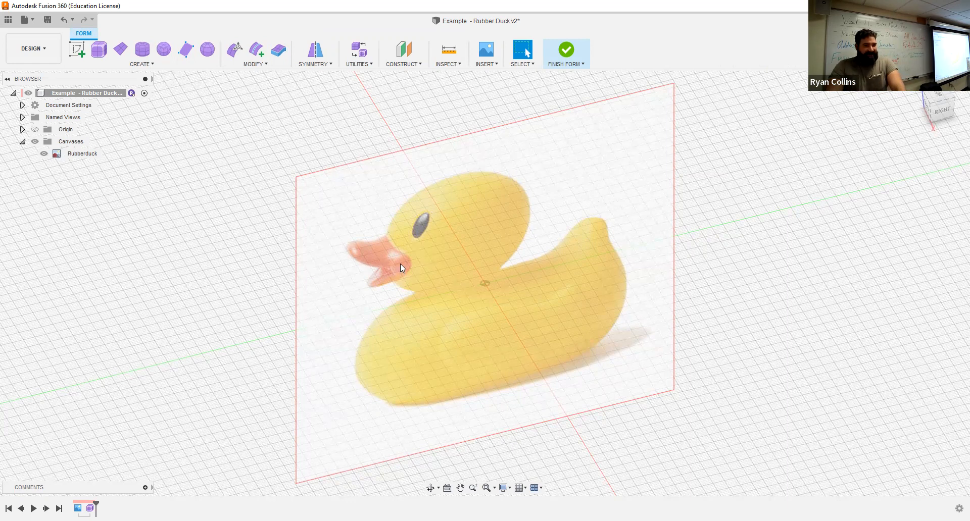
{"action": "middle_click_drag", "start_coordinate": [418, 327], "coordinate": [328, 259], "text": "shift"}
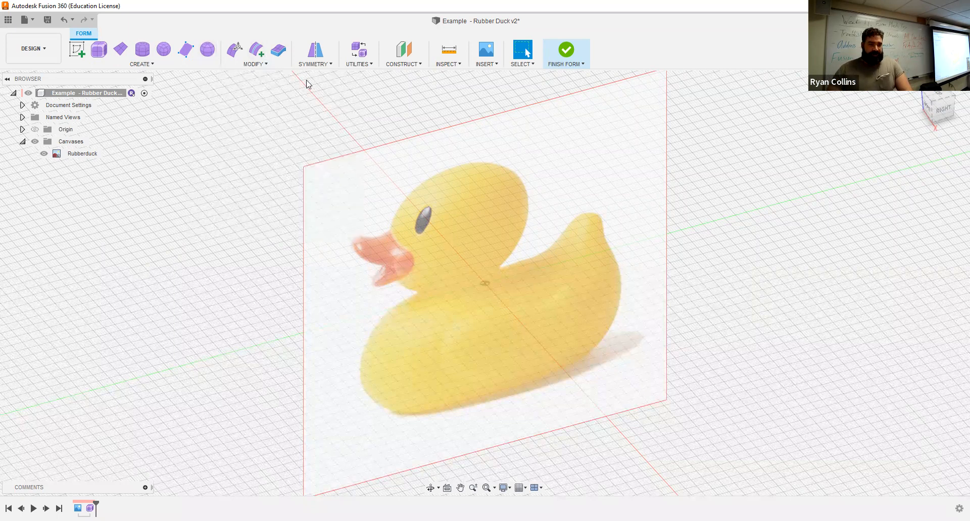
{"action": "left_click", "coordinate": [208, 52]}
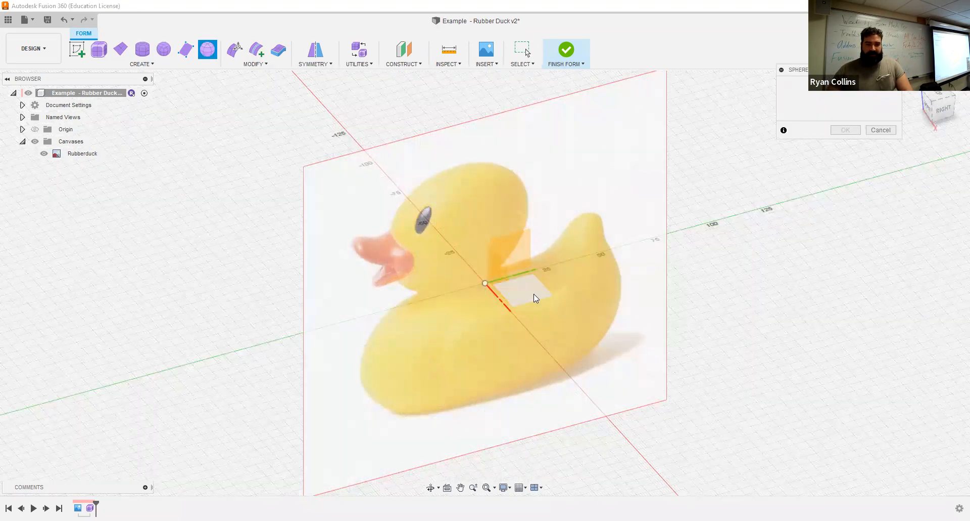
{"action": "left_click", "coordinate": [534, 294]}
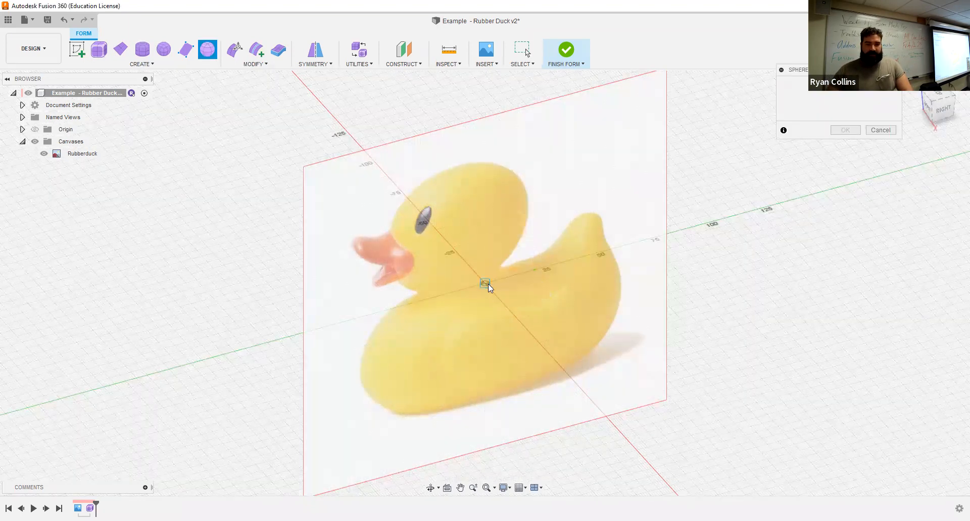
{"action": "left_click", "coordinate": [486, 283]}
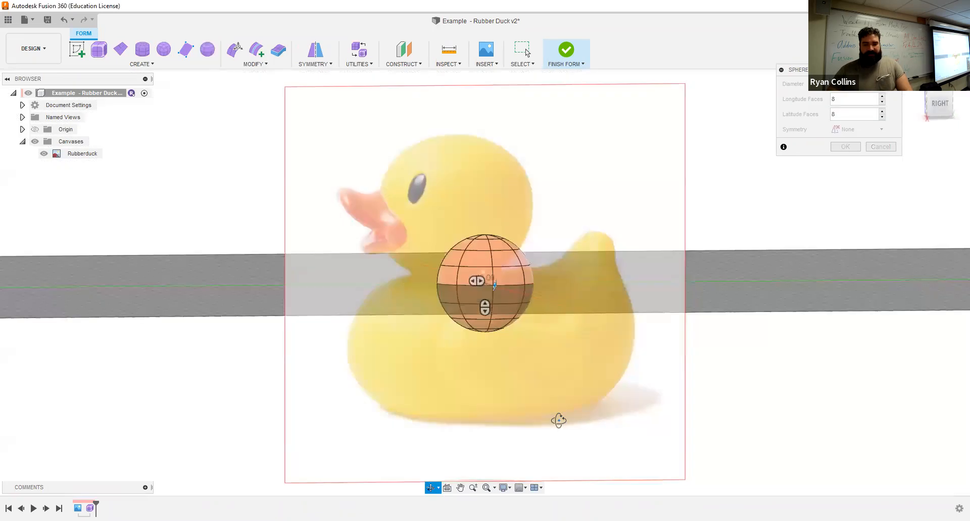
{"action": "middle_click_drag", "start_coordinate": [559, 420], "coordinate": [559, 434], "text": "shift"}
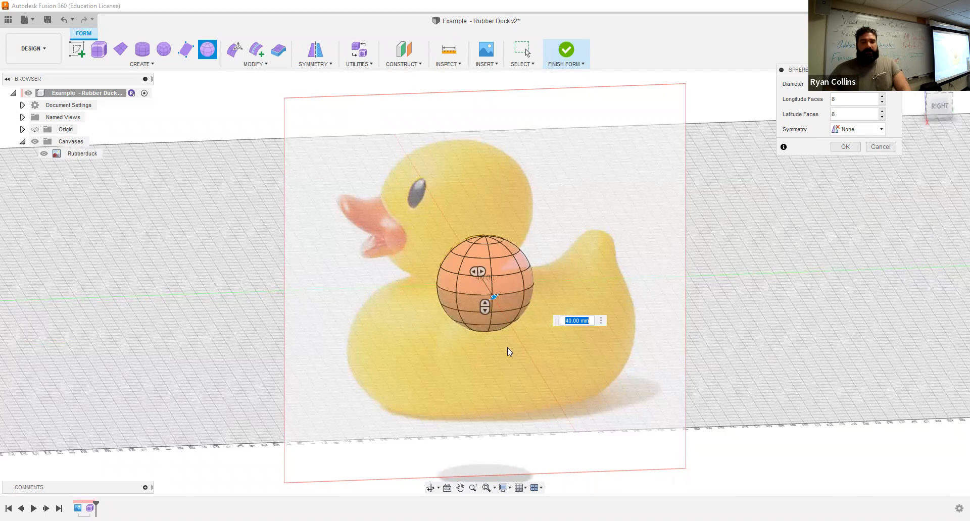
- Set both the longitude faces and the latitude faces of the sphere to 6
{"action": "left_click", "coordinate": [852, 104]}
{"action": "type", "text": "6"}
{"action": "key", "text": "Tab"}
{"action": "type", "text": "6"}
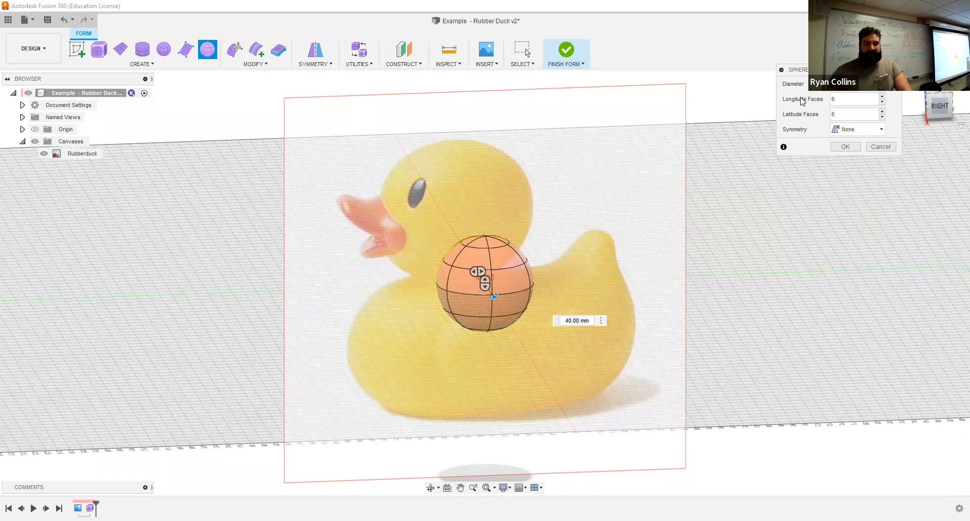
- Set the sphere's symmetry to Mirror and try the length, width and height symmetry options, leaving all three off
{"action": "middle_click_drag", "start_coordinate": [583, 281], "coordinate": [626, 317], "text": "shift"}
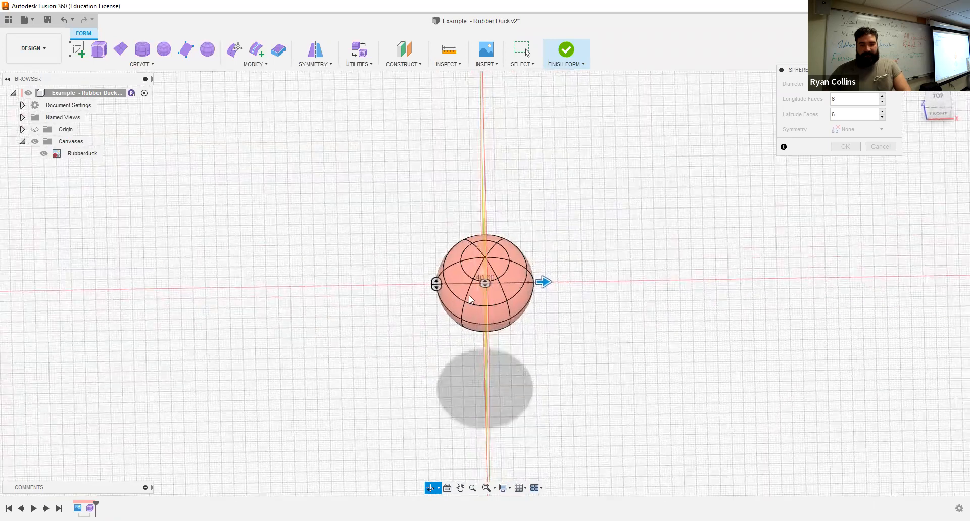
{"action": "middle_click_drag", "start_coordinate": [469, 299], "coordinate": [502, 297], "text": "shift"}
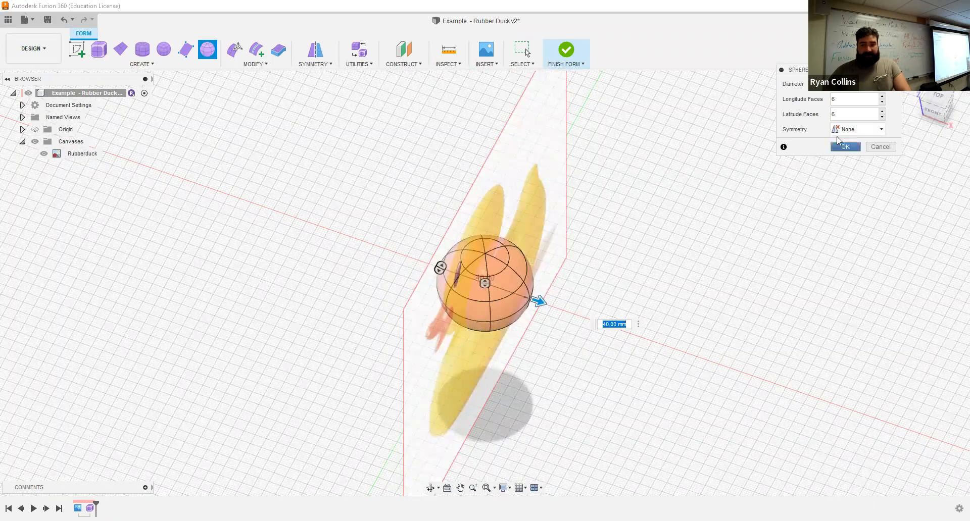
{"action": "left_click", "coordinate": [858, 129]}
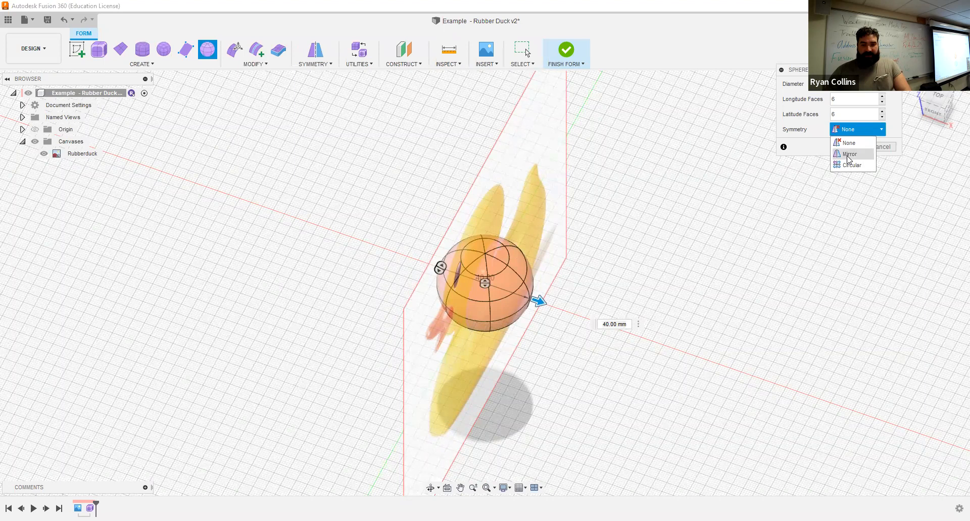
{"action": "left_click", "coordinate": [849, 155]}
{"action": "left_click", "coordinate": [837, 145]}
{"action": "left_click", "coordinate": [838, 147]}
{"action": "left_click", "coordinate": [837, 161]}
{"action": "left_click", "coordinate": [838, 161]}
{"action": "left_click", "coordinate": [837, 174]}
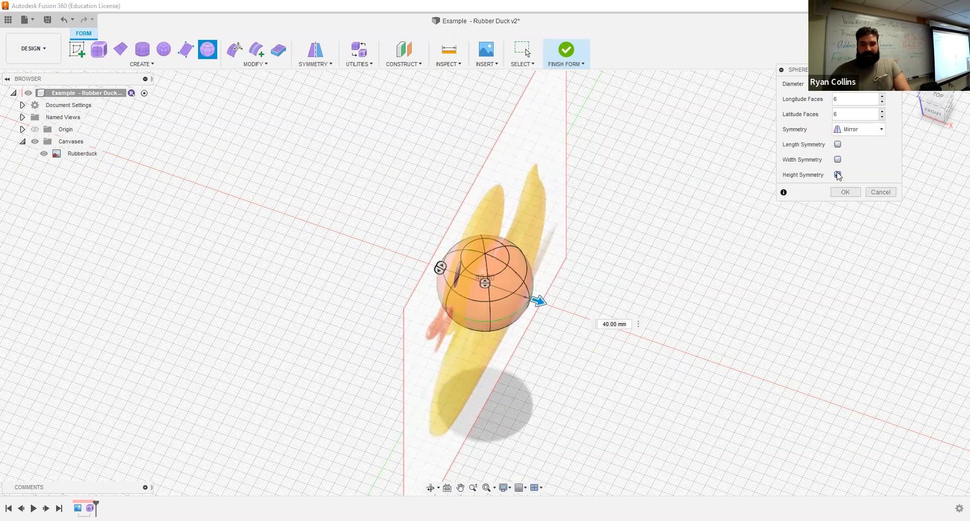
{"action": "left_click", "coordinate": [837, 174]}
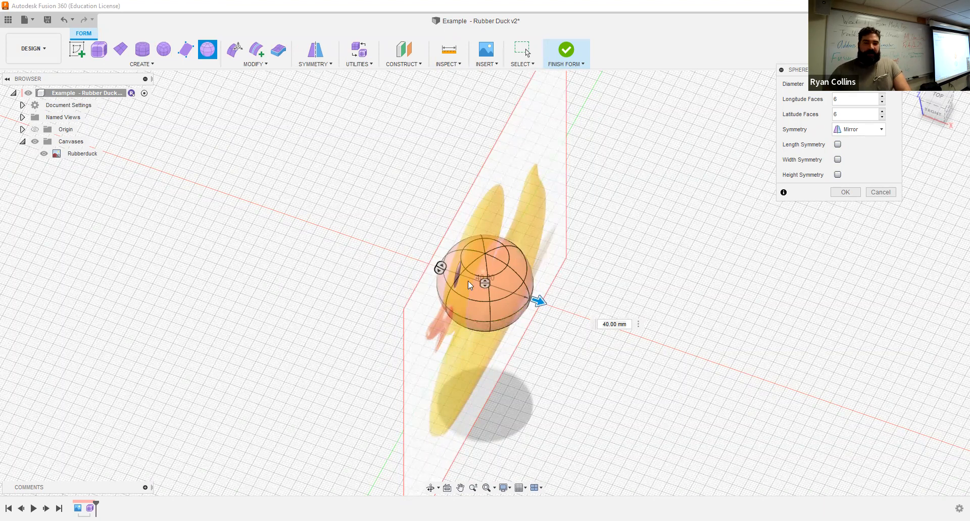
- Enlarge the sphere's diameter to 60 mm and create it
{"action": "middle_click_drag", "start_coordinate": [615, 262], "coordinate": [606, 234], "text": "shift"}
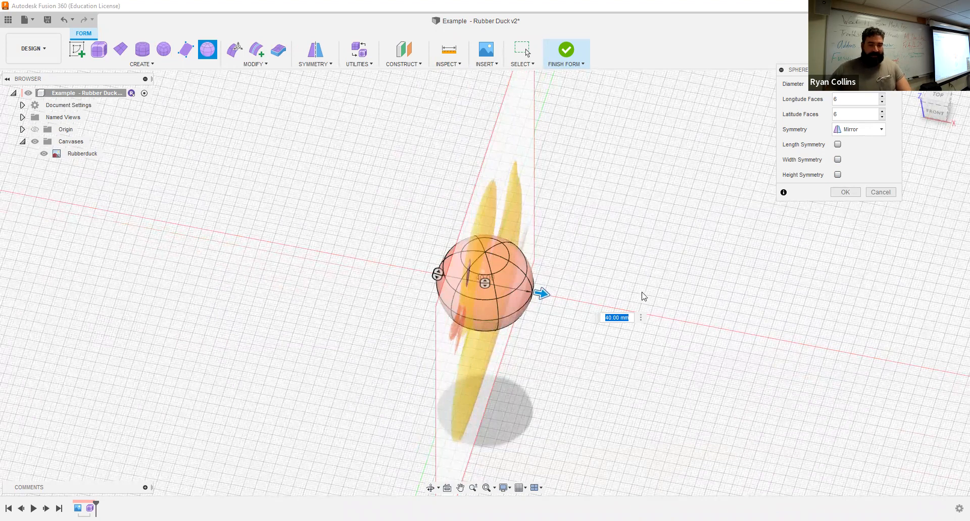
{"action": "middle_click_drag", "start_coordinate": [647, 276], "coordinate": [604, 243], "text": "shift"}
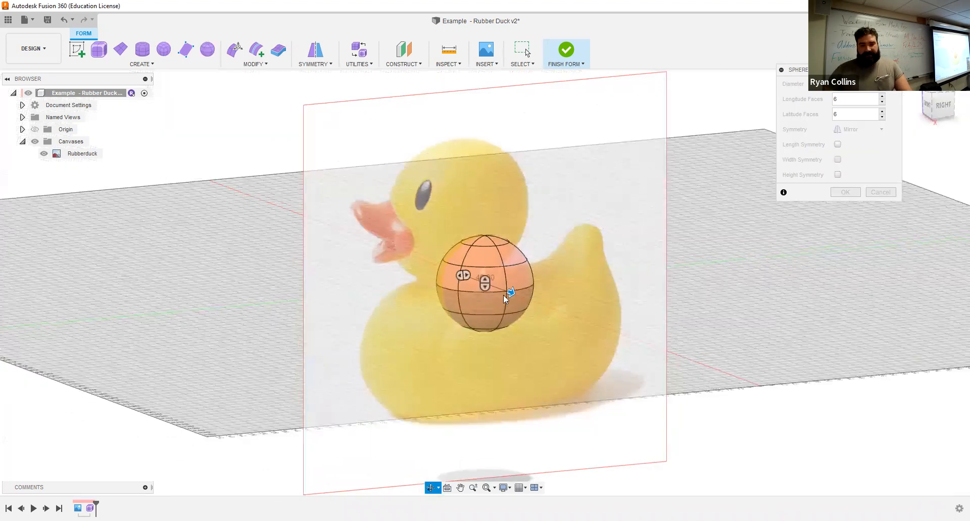
{"action": "left_click_drag", "start_coordinate": [509, 292], "coordinate": [522, 296]}
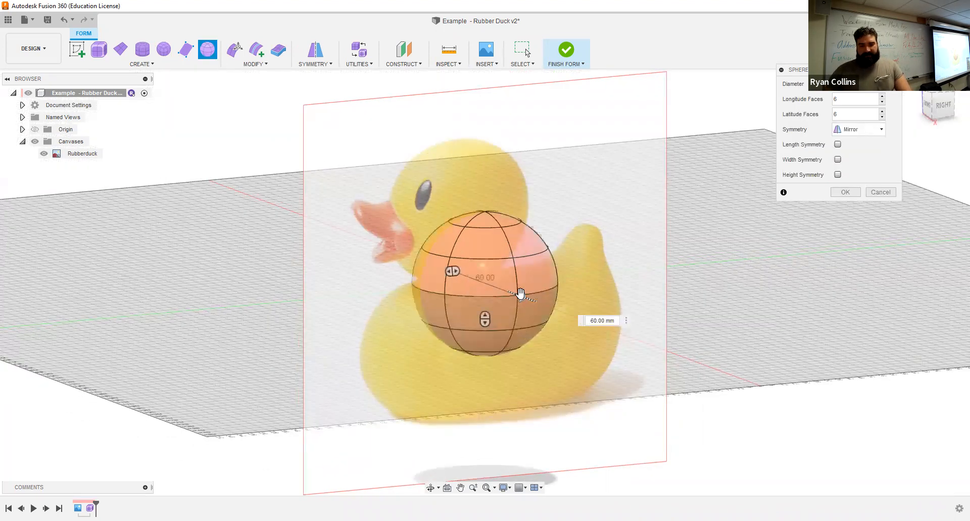
{"action": "middle_click_drag", "start_coordinate": [559, 338], "coordinate": [562, 364], "text": "shift"}
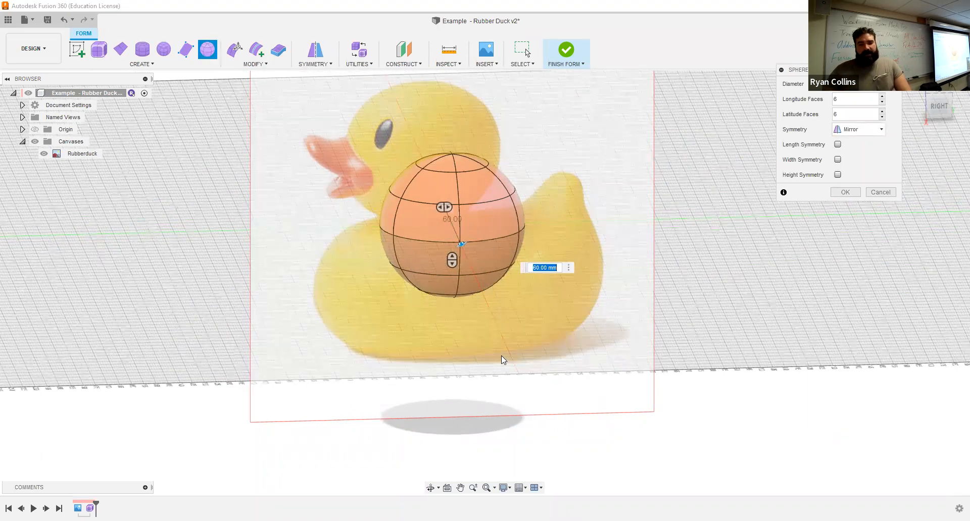
{"action": "middle_click_drag", "start_coordinate": [502, 357], "coordinate": [526, 374], "text": "shift"}
{"action": "left_click", "coordinate": [846, 193]}
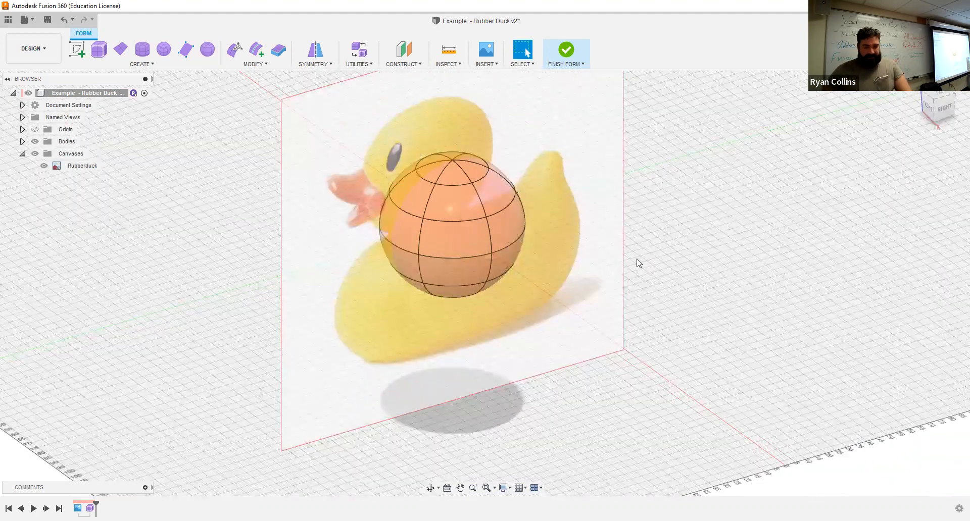
- Move the sphere body down 26 mm along Z so it sits within the duck's body in the side view
{"action": "left_click", "coordinate": [453, 216]}
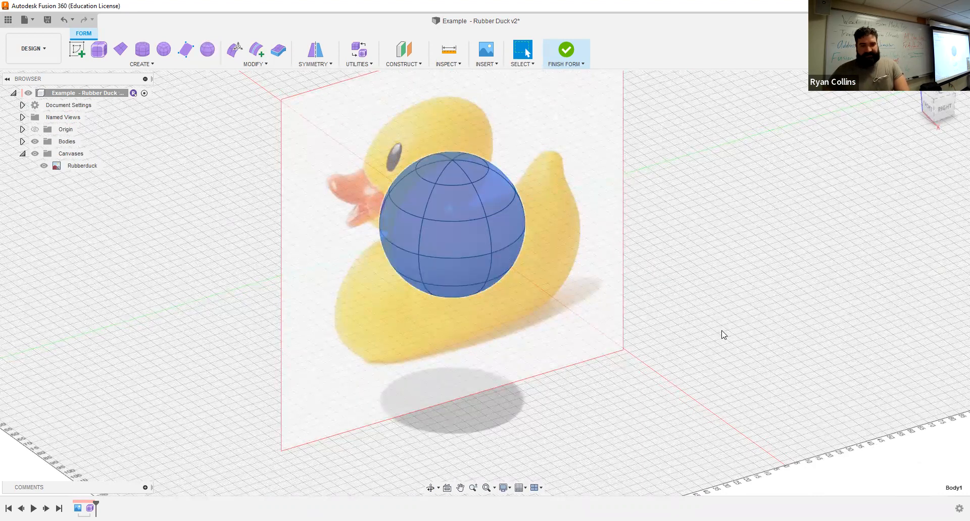
{"action": "key", "text": "m"}
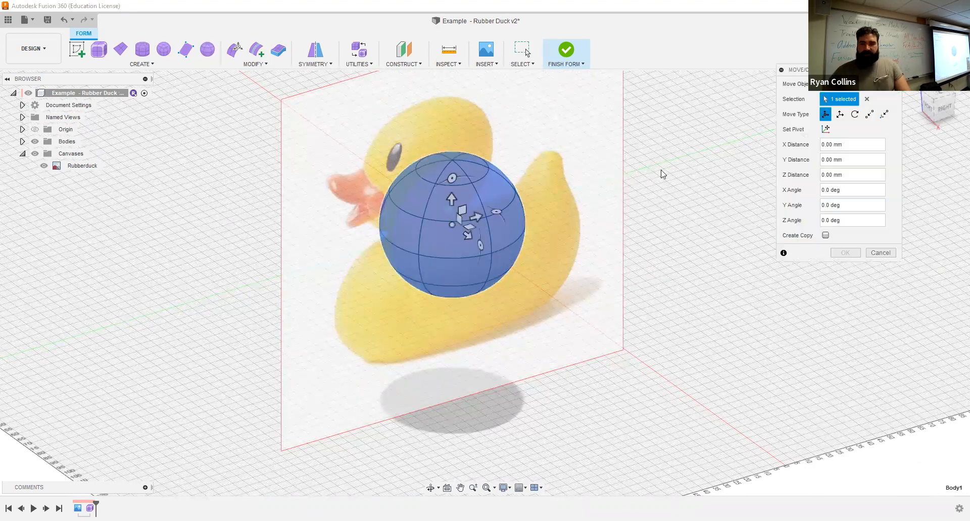
{"action": "left_click", "coordinate": [947, 108]}
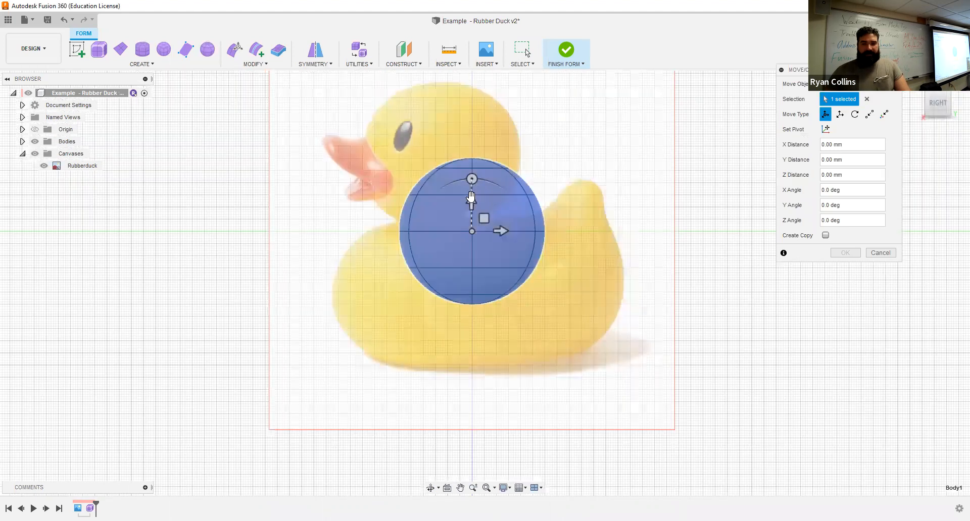
{"action": "left_click_drag", "start_coordinate": [470, 200], "coordinate": [478, 263]}
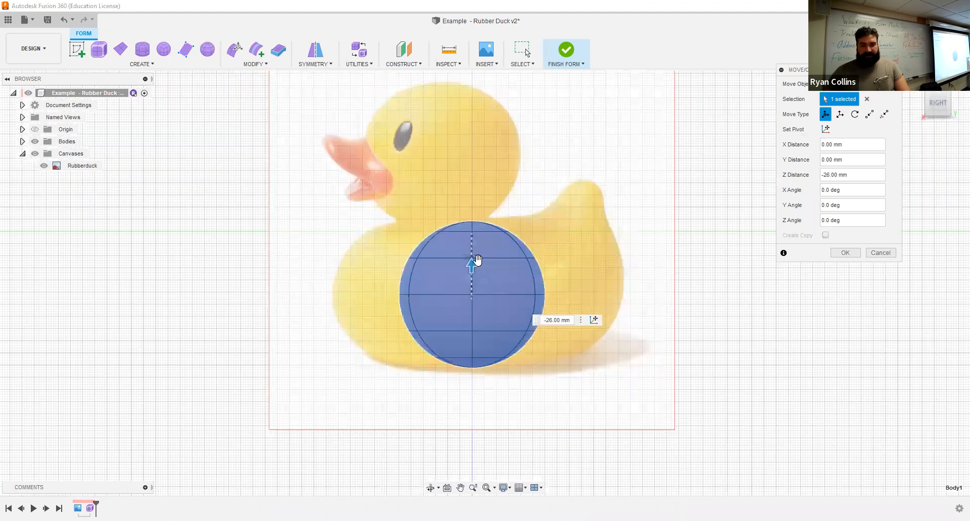
- Rotate the sphere body 90 degrees about the Z axis and finish the move
{"action": "middle_click_drag", "start_coordinate": [654, 273], "coordinate": [672, 312], "text": "shift"}
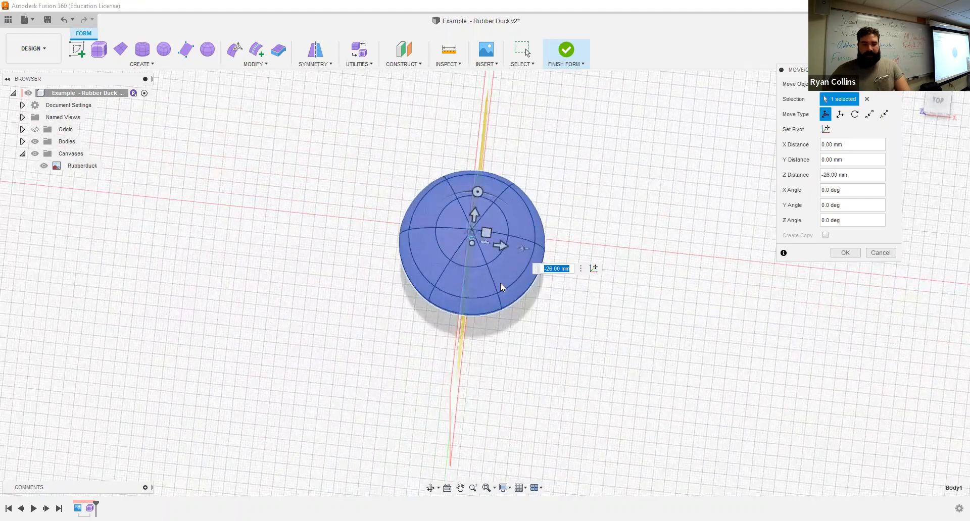
{"action": "left_click", "coordinate": [938, 102]}
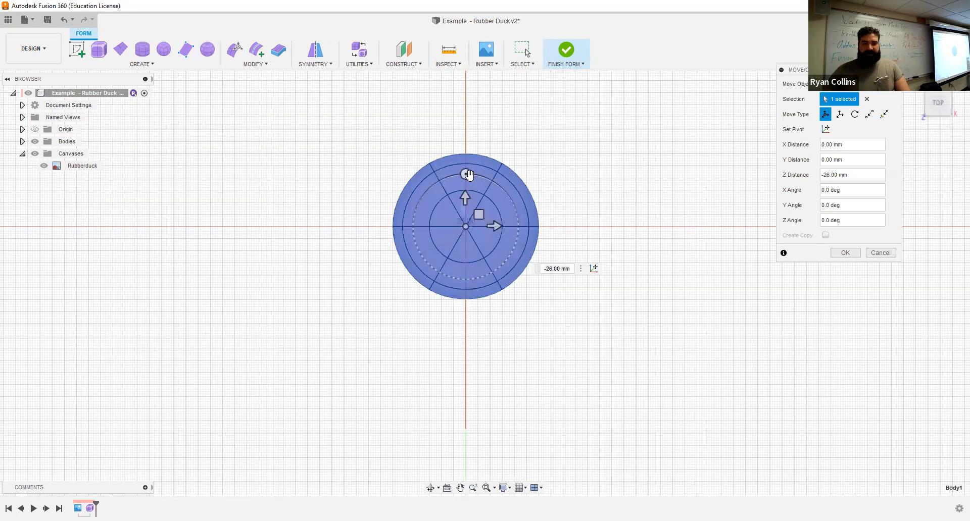
{"action": "mouse_move", "coordinate": [467, 174]}
{"action": "left_mouse_down"}
{"action": "mouse_move", "coordinate": [497, 180]}
{"action": "mouse_move", "coordinate": [471, 177]}
{"action": "left_mouse_up"}
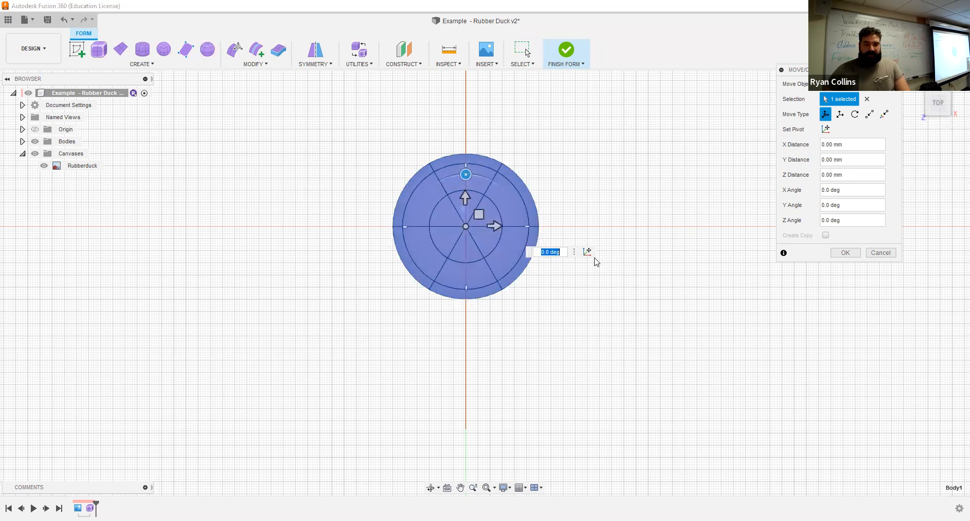
{"action": "type", "text": "90"}
{"action": "key", "text": "Return"}
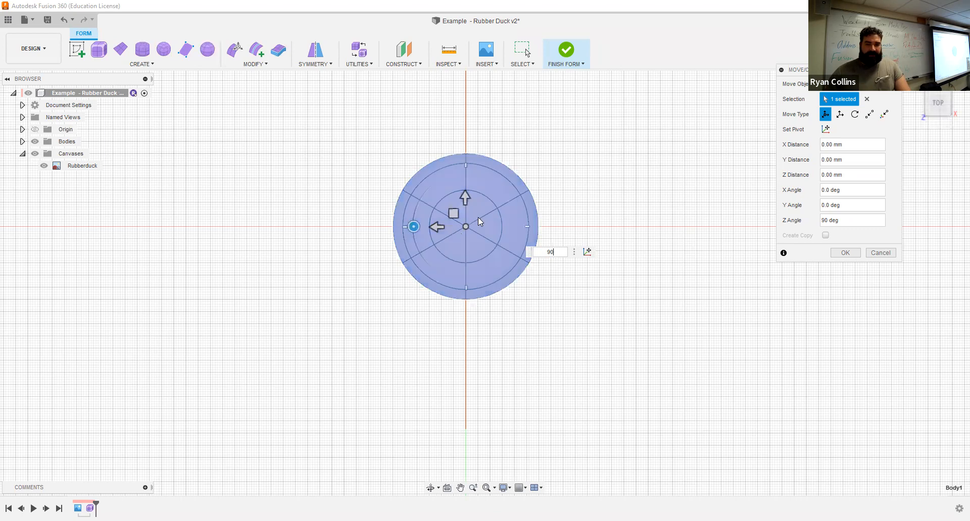
{"action": "middle_click_drag", "start_coordinate": [539, 269], "coordinate": [344, 132], "text": "shift"}
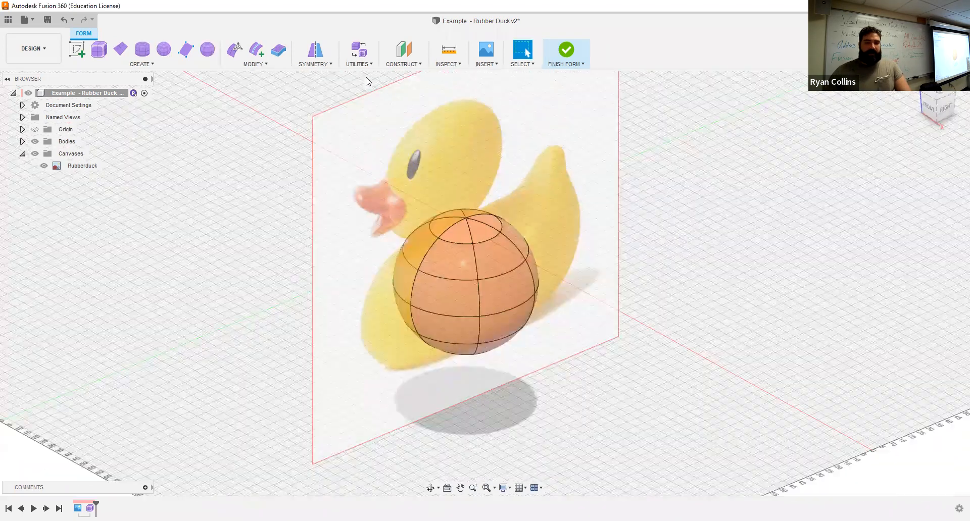
- Apply internal mirror symmetry to the sphere using two adjacent upper faces on opposite sides of the canvas plane
{"action": "left_click", "coordinate": [315, 51]}
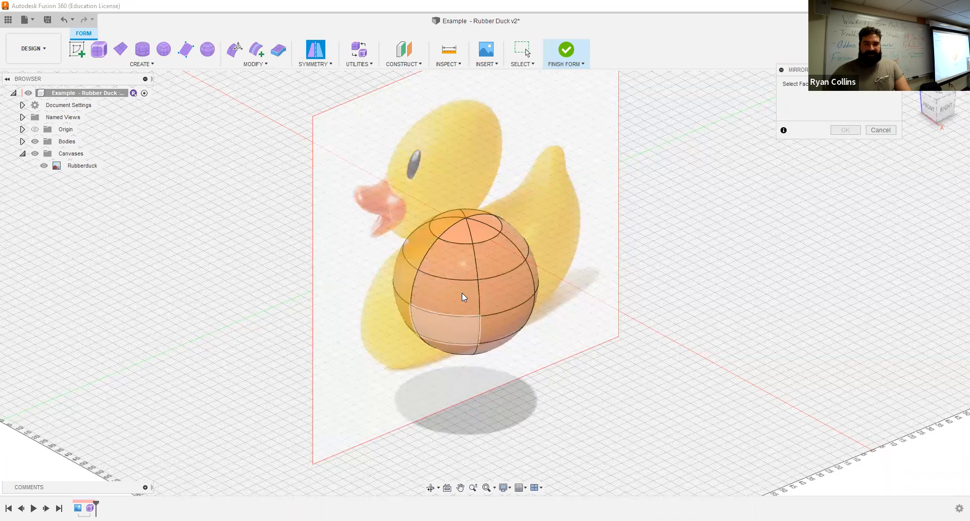
{"action": "left_click", "coordinate": [449, 260]}
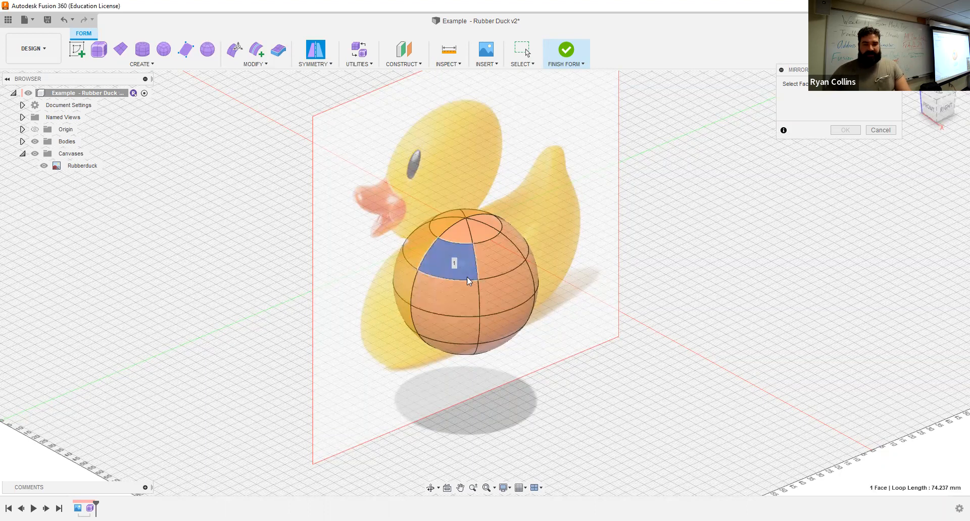
{"action": "middle_click_drag", "start_coordinate": [465, 272], "coordinate": [395, 278], "text": "shift"}
{"action": "left_click", "coordinate": [395, 278]}
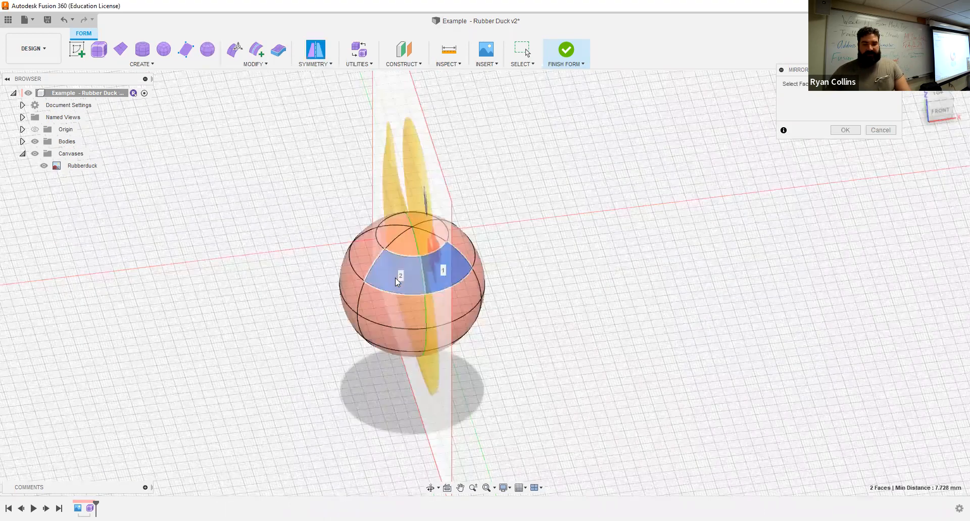
{"action": "left_click", "coordinate": [326, 64]}
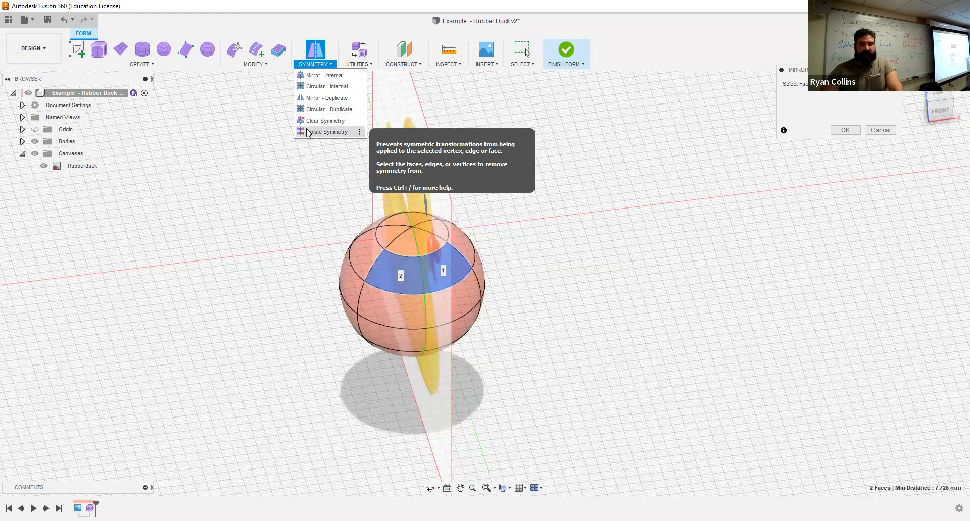
{"action": "left_click", "coordinate": [273, 72]}
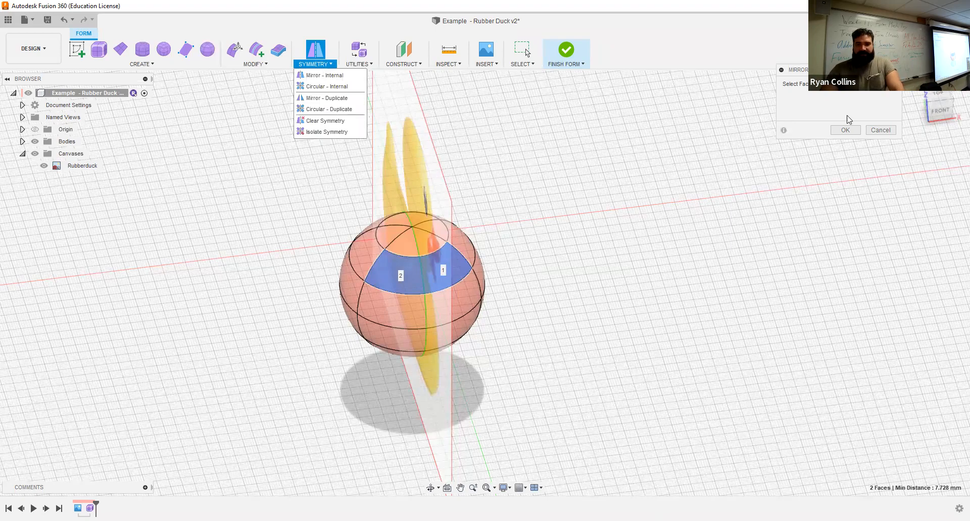
{"action": "left_click", "coordinate": [846, 130]}
- Save a new version of the design with the version description "Symmerty Applied"
{"action": "middle_click_drag", "start_coordinate": [632, 256], "coordinate": [586, 194], "text": "shift"}
{"action": "key", "text": "ctrl+s"}
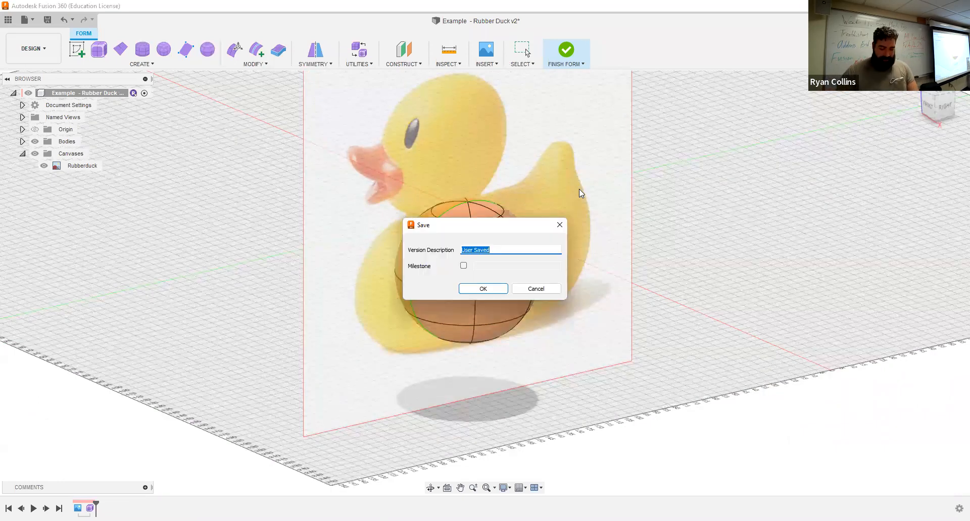
{"action": "type", "text": "Symmerty"}
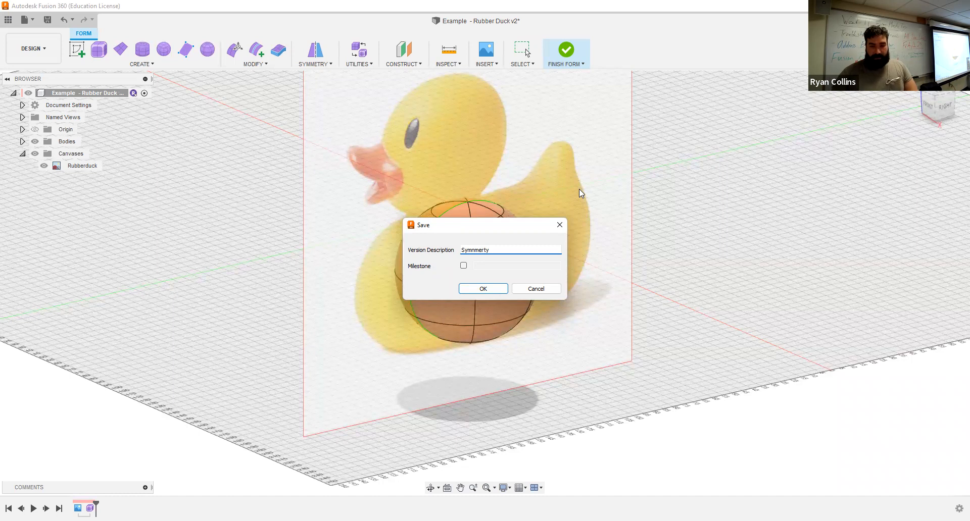
{"action": "key", "text": "Delete"}
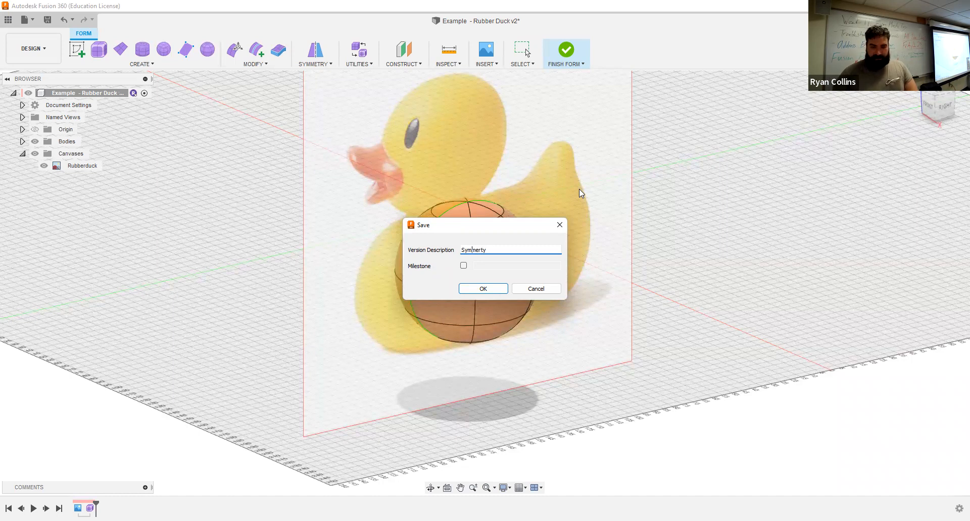
{"action": "type", "text": "Applied"}
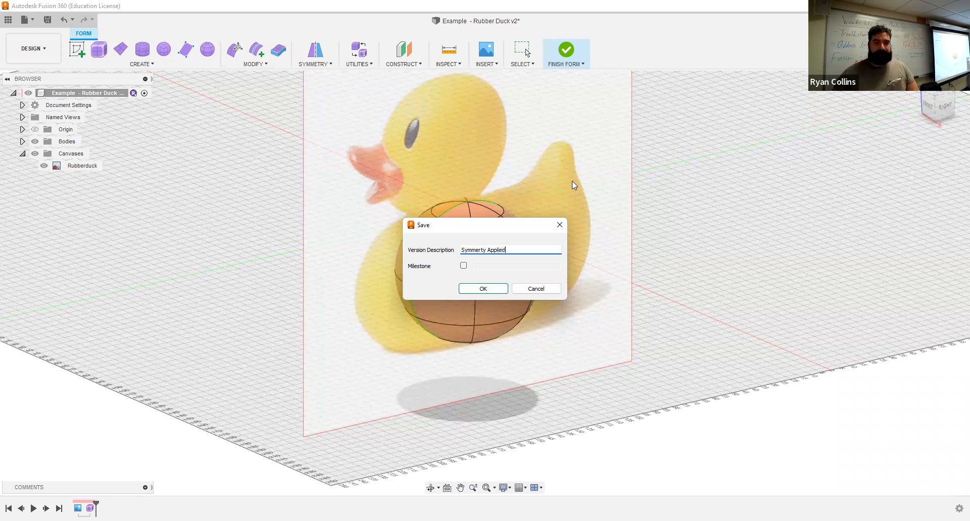
{"action": "key", "text": "Return"}
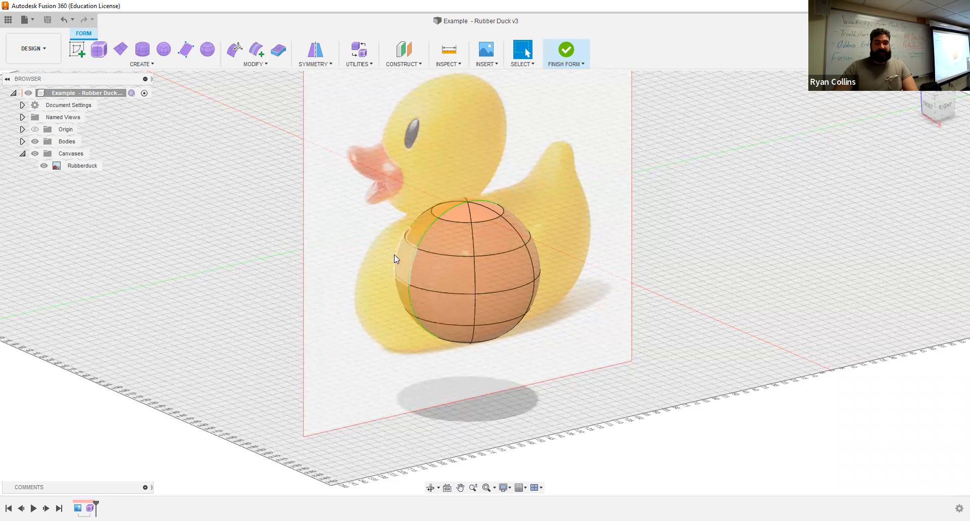
- In Edit Form, select the strip of four faces at the front of the mirrored sphere and pull it 18 mm toward the duck's chest
{"action": "left_click", "coordinate": [234, 51]}
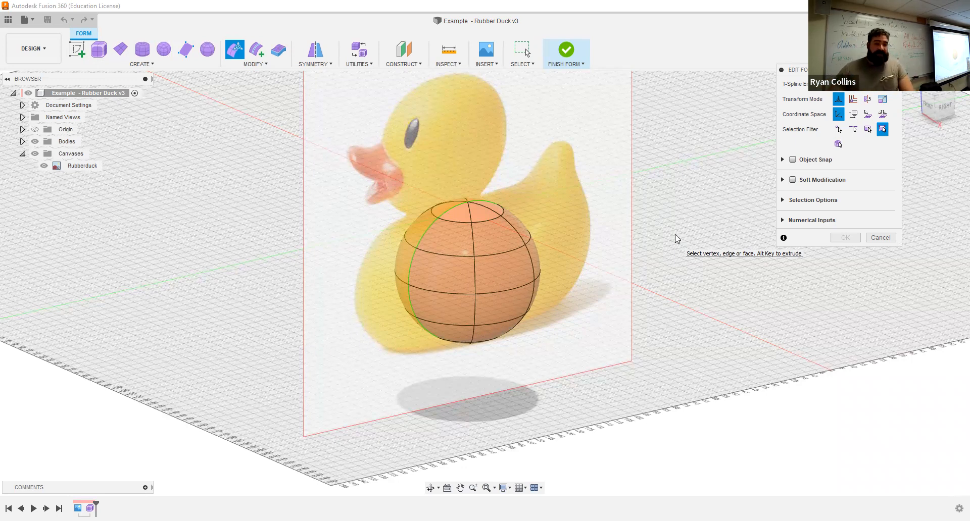
{"action": "middle_click_drag", "start_coordinate": [625, 272], "coordinate": [607, 289], "text": "shift"}
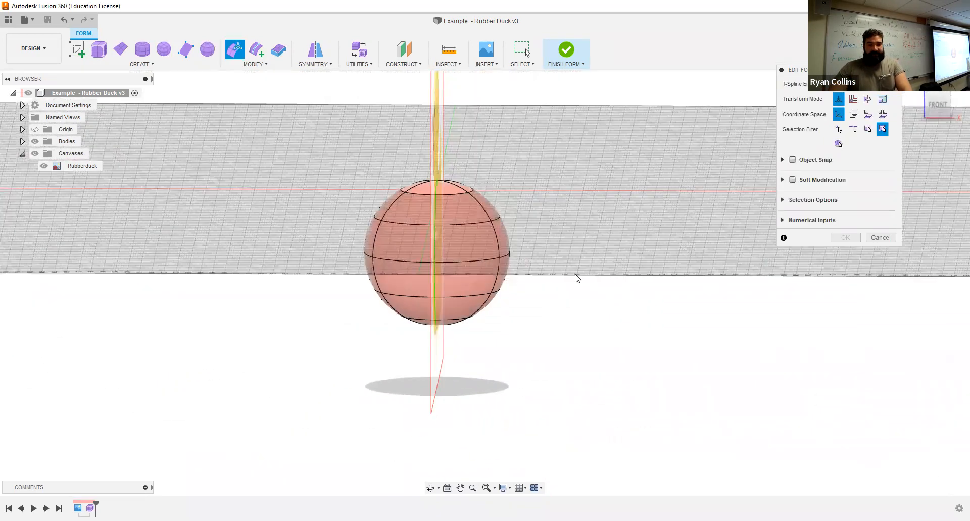
{"action": "middle_click_drag", "start_coordinate": [520, 162], "coordinate": [478, 171], "text": "shift"}
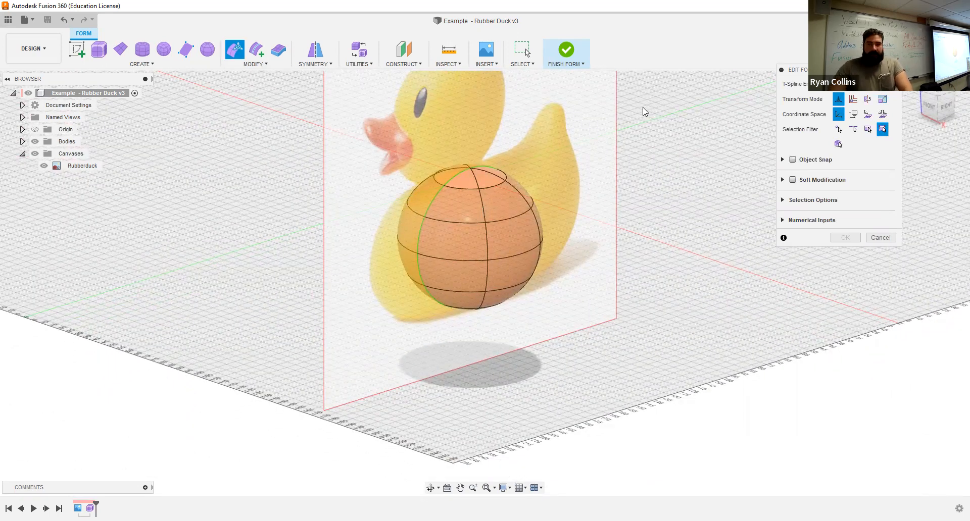
{"action": "left_click", "coordinate": [866, 131]}
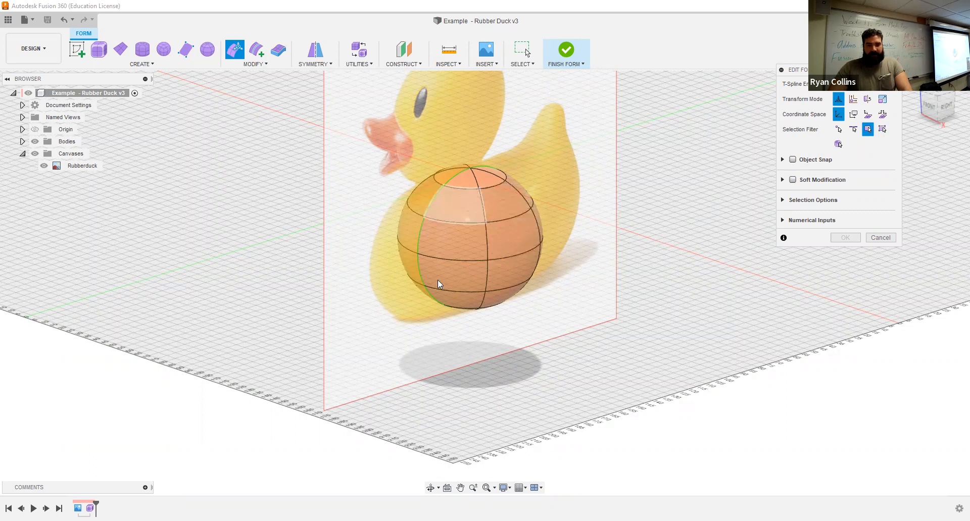
{"action": "double_click", "coordinate": [445, 301]}
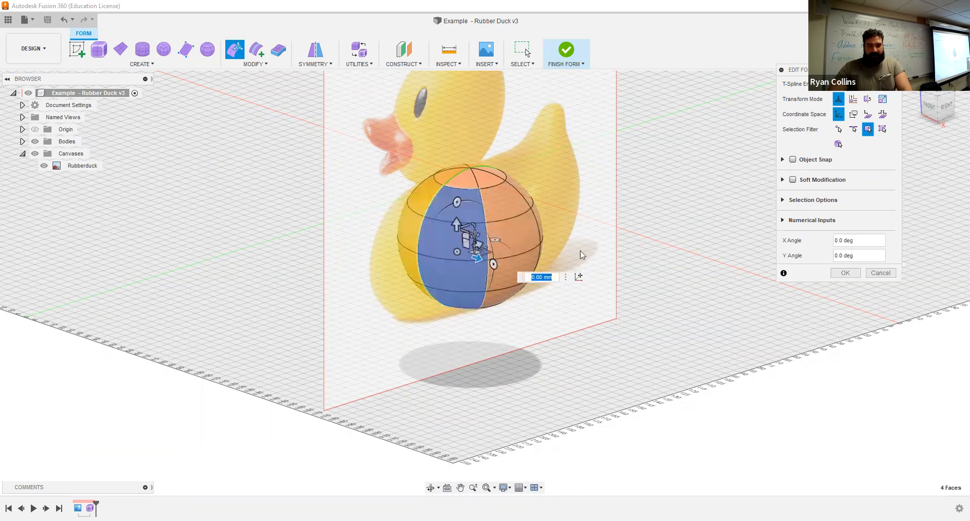
{"action": "middle_click_drag", "start_coordinate": [622, 268], "coordinate": [444, 245], "text": "shift"}
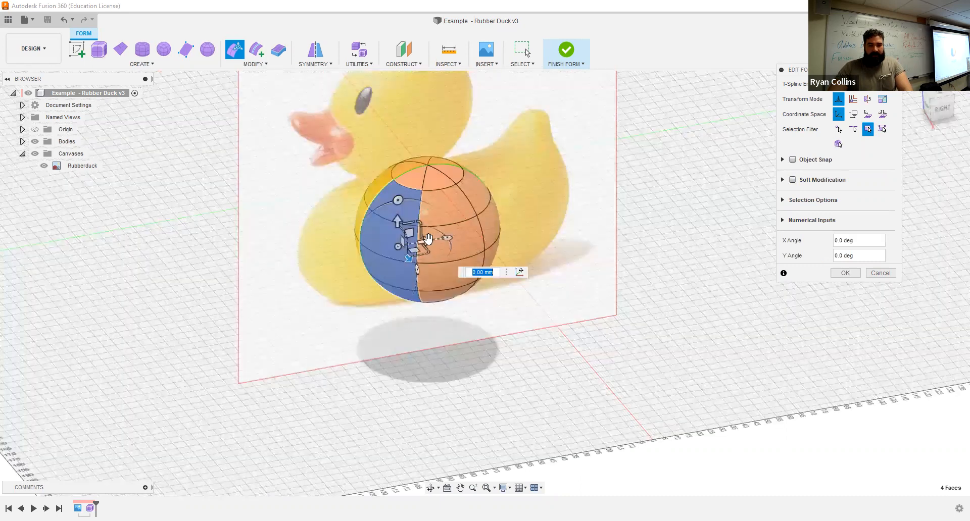
{"action": "left_click_drag", "start_coordinate": [386, 243], "coordinate": [346, 244]}
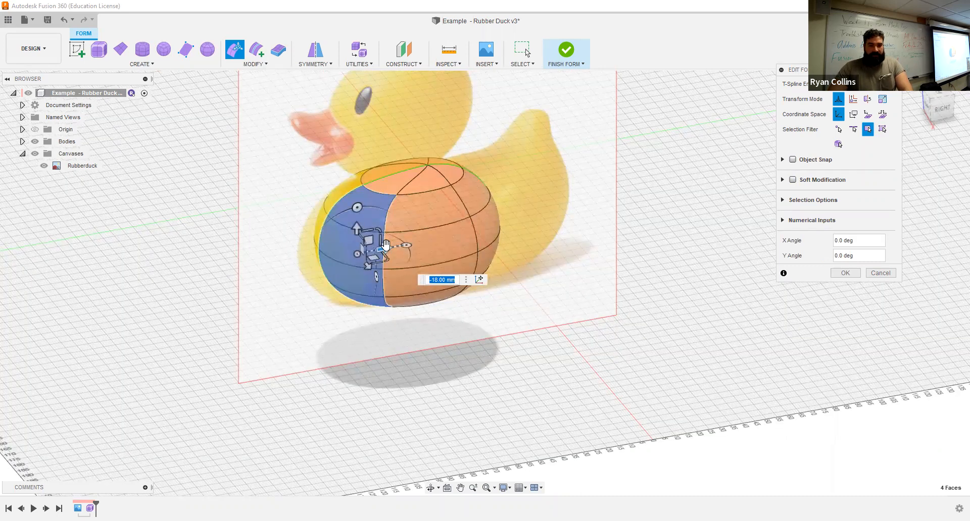
- Extend the front faces another 4 mm in the right side view to meet the duck's chest outline
{"action": "middle_click_drag", "start_coordinate": [531, 310], "coordinate": [584, 252], "text": "shift"}
{"action": "left_click", "coordinate": [943, 112]}
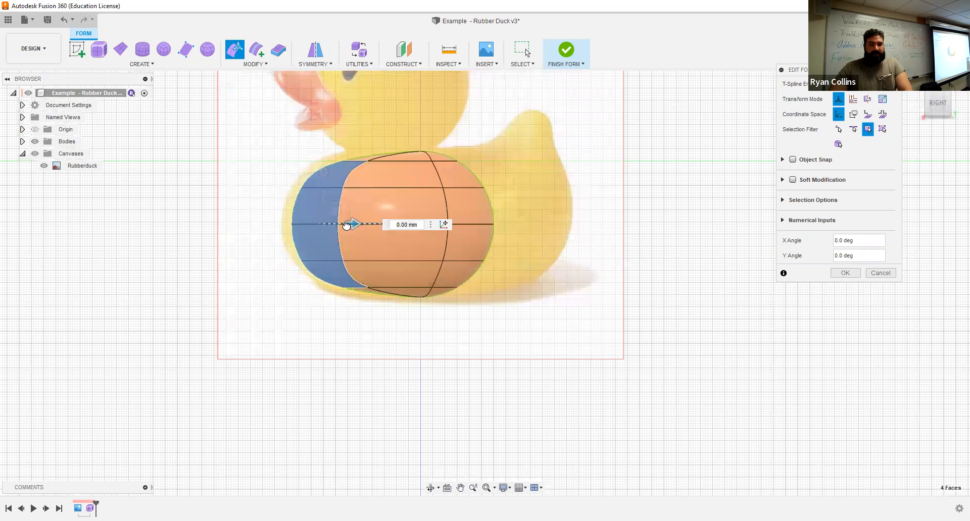
{"action": "left_click_drag", "start_coordinate": [346, 226], "coordinate": [336, 226]}
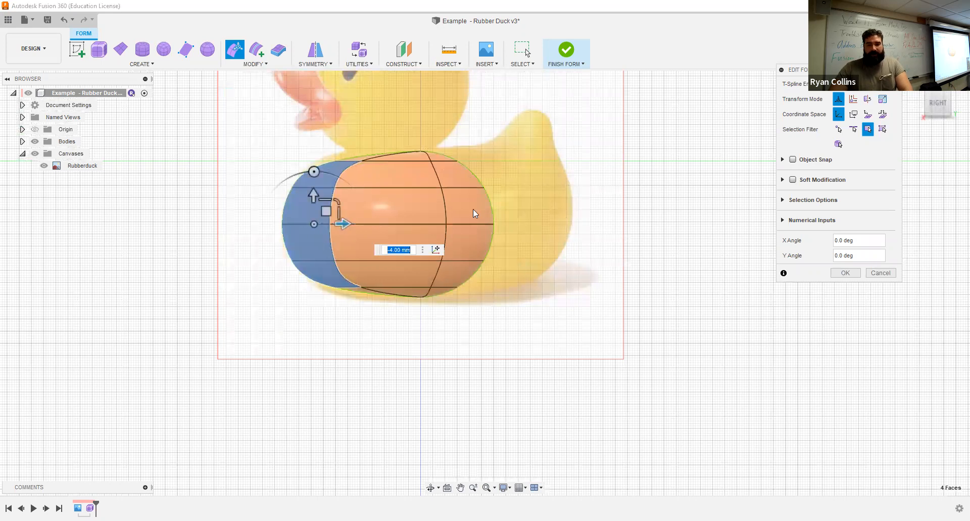
- Pull the four rear faces of the body backward to the tail end of the duck in the reference image
{"action": "left_click", "coordinate": [533, 240]}
{"action": "left_click_drag", "start_coordinate": [489, 223], "coordinate": [574, 222]}
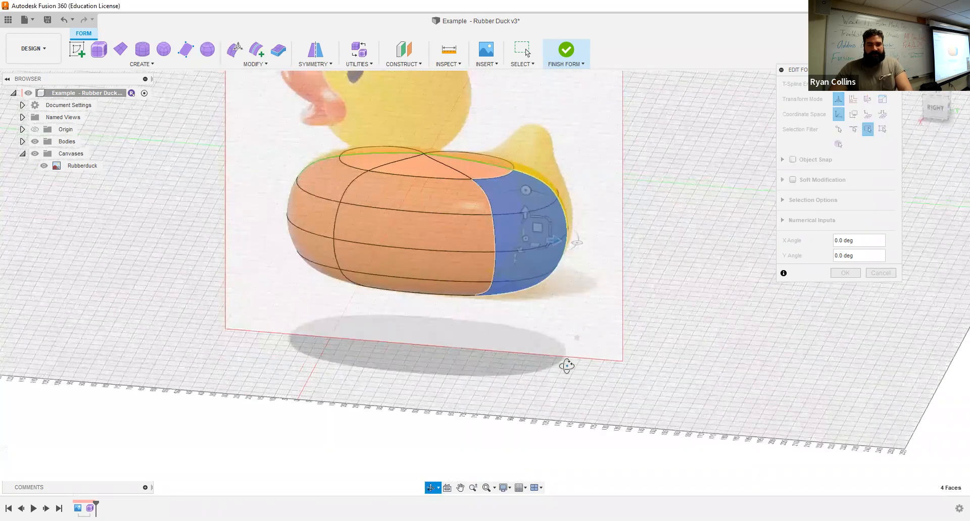
{"action": "middle_click_drag", "start_coordinate": [566, 363], "coordinate": [597, 359], "text": "shift"}
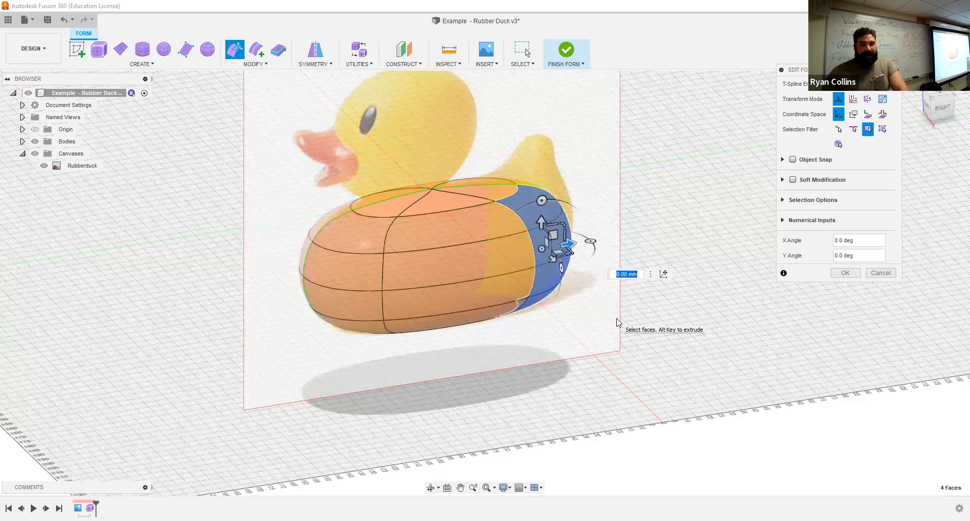
- Window-select the bottom faces of the body in the side view and delete them
{"action": "middle_click_drag", "start_coordinate": [711, 271], "coordinate": [685, 258], "text": "shift"}
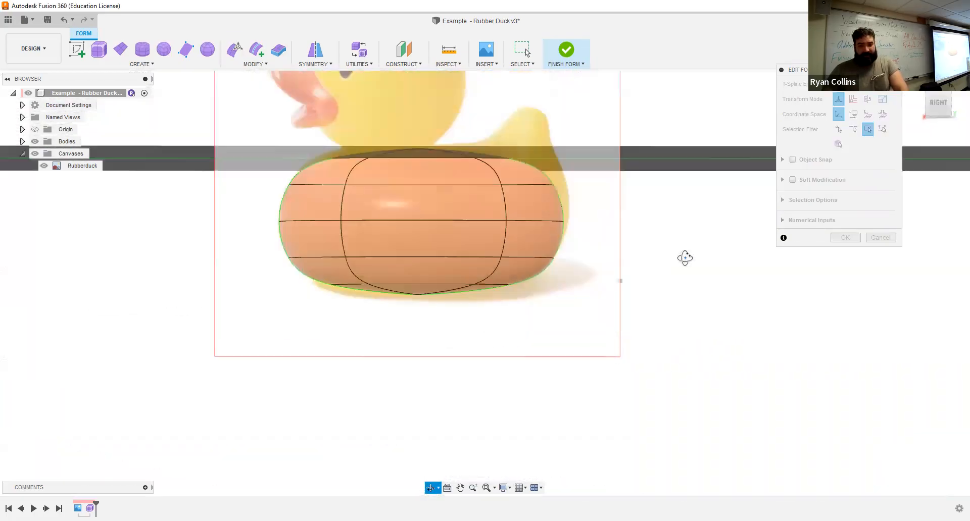
{"action": "left_click", "coordinate": [936, 107]}
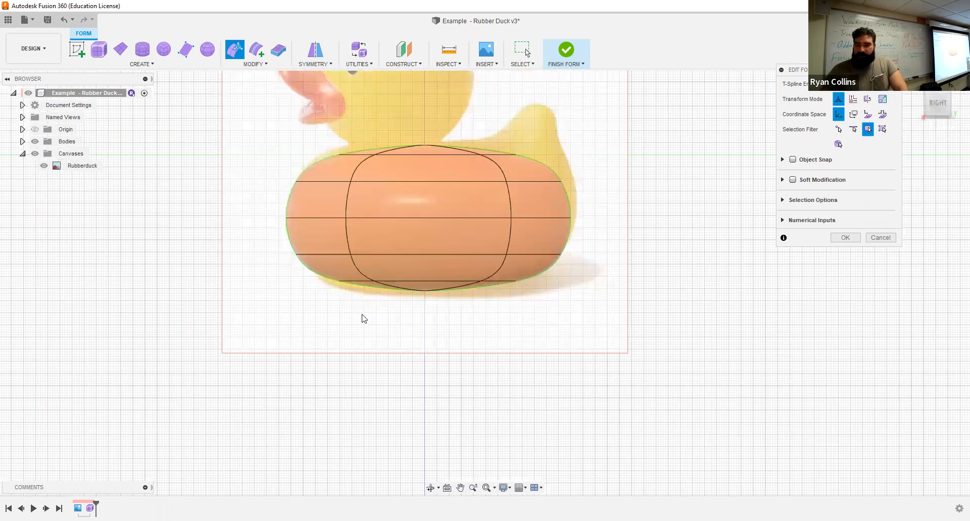
{"action": "left_click", "coordinate": [882, 130]}
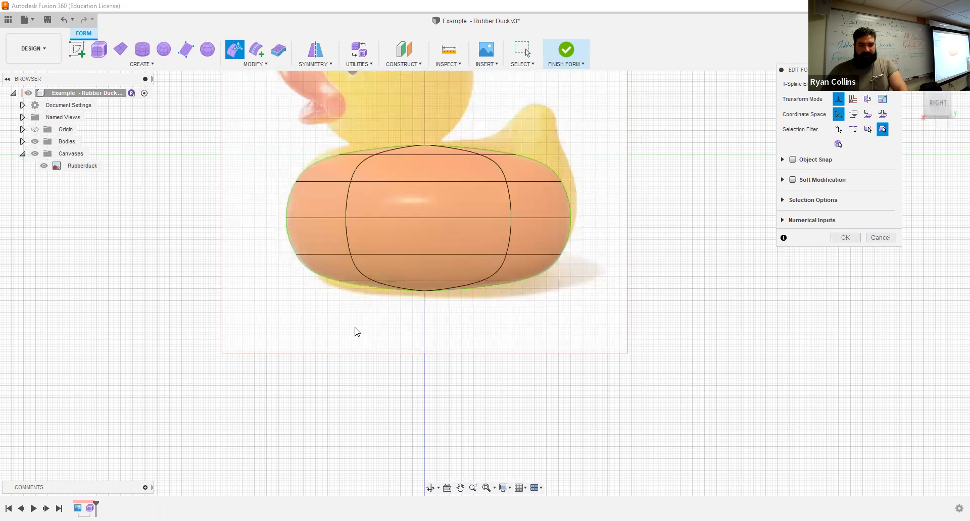
{"action": "left_click_drag", "start_coordinate": [355, 327], "coordinate": [348, 284]}
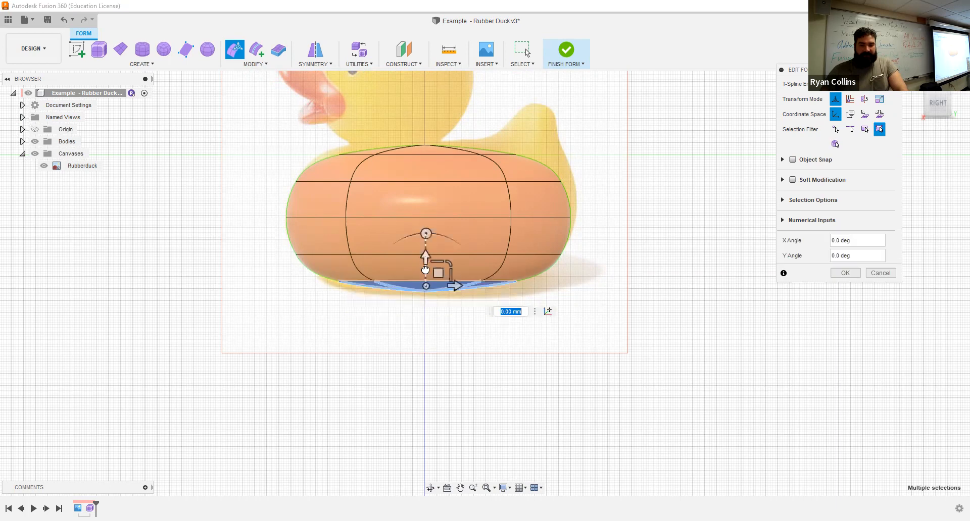
{"action": "middle_click_drag", "start_coordinate": [468, 373], "coordinate": [494, 346], "text": "shift"}
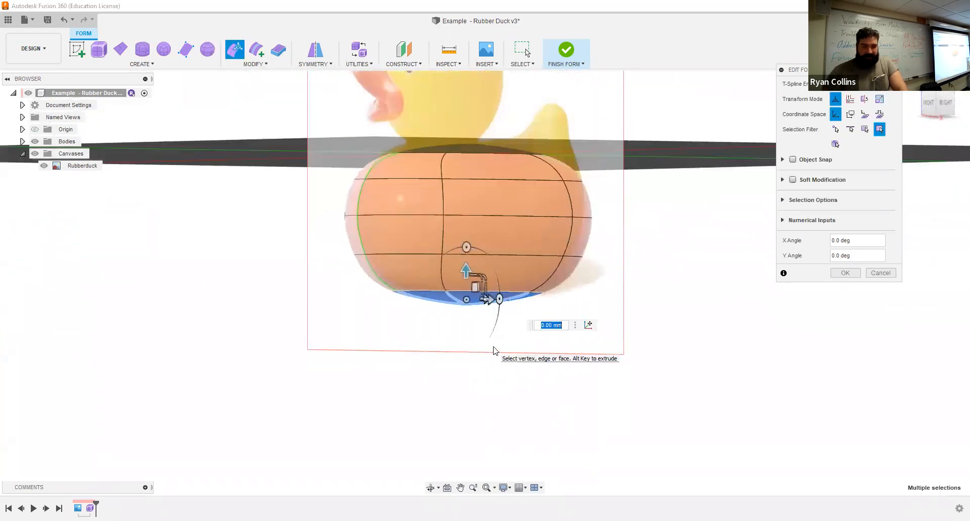
{"action": "left_click", "coordinate": [879, 274]}
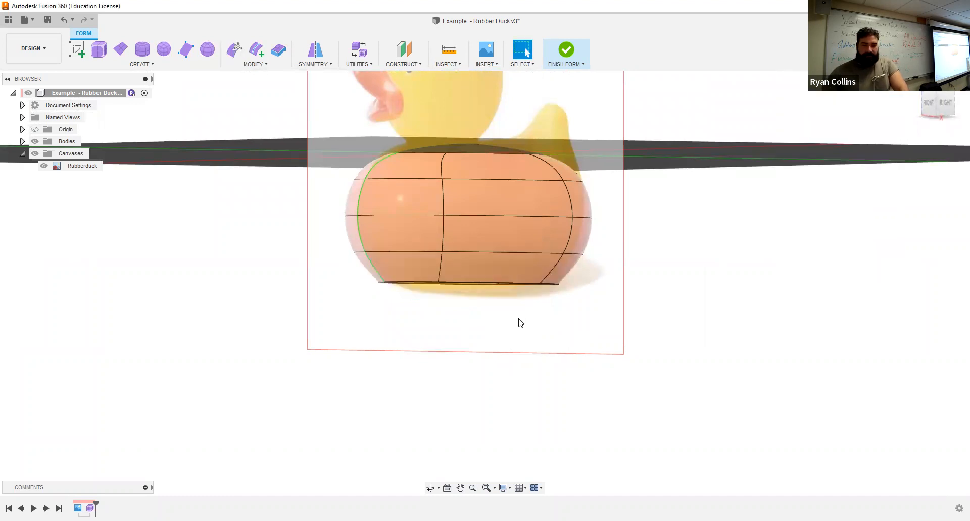
- Try to close the open underside with Fill Hole, using the Collapse mode and Keep Creases
{"action": "middle_click_drag", "start_coordinate": [531, 334], "coordinate": [399, 96], "text": "shift"}
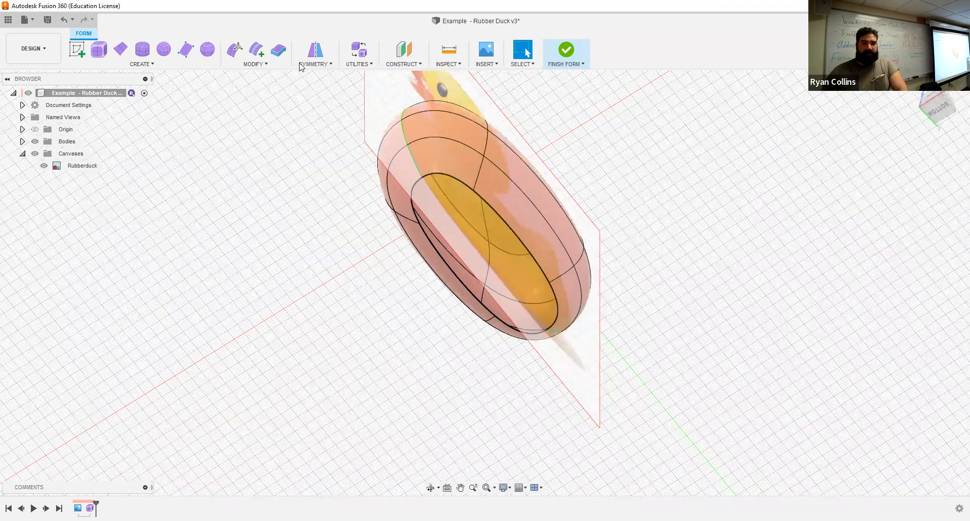
{"action": "left_click", "coordinate": [354, 65]}
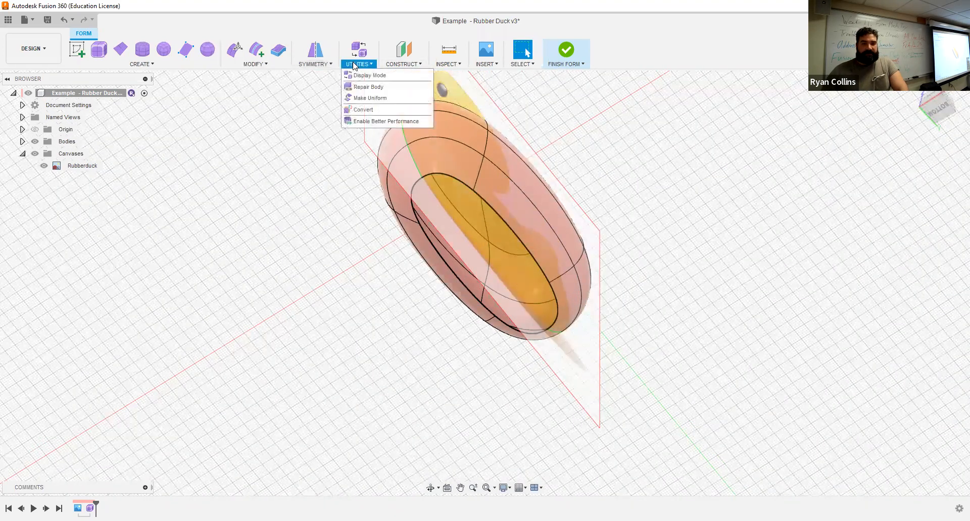
{"action": "left_click", "coordinate": [268, 67]}
{"action": "left_click", "coordinate": [250, 70]}
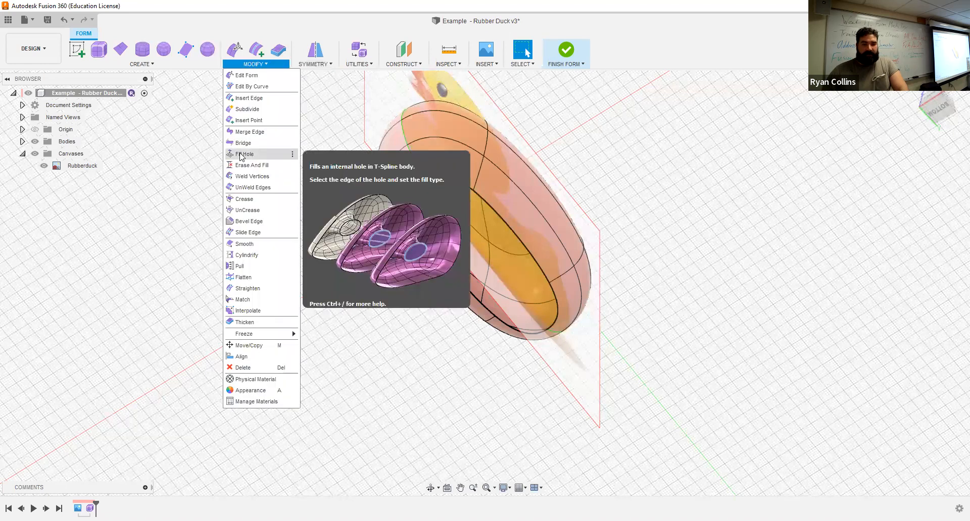
{"action": "left_click", "coordinate": [504, 225]}
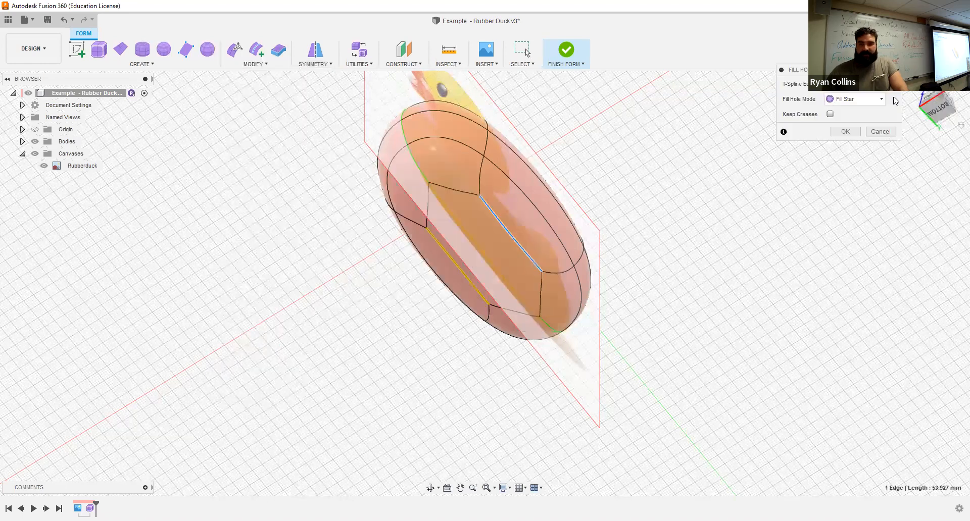
{"action": "left_click", "coordinate": [854, 99]}
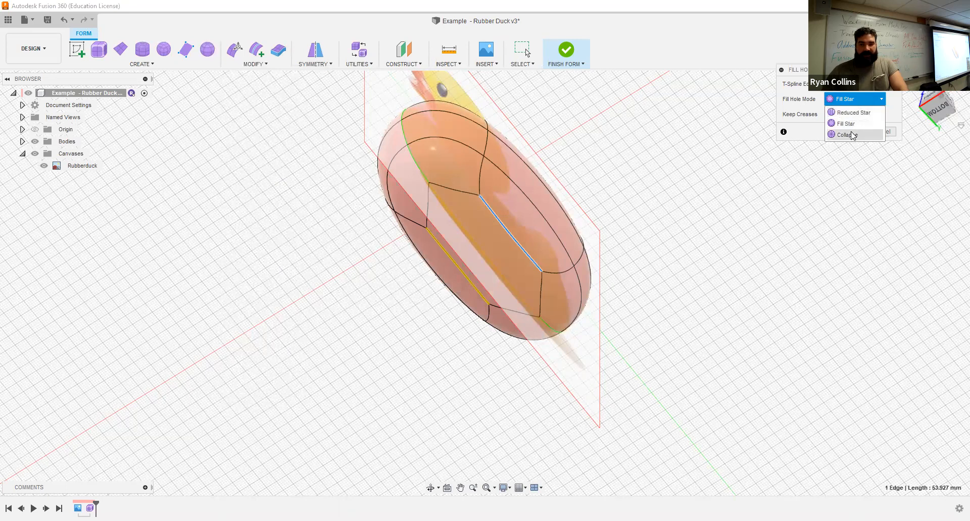
{"action": "left_click", "coordinate": [853, 135]}
{"action": "middle_click_drag", "start_coordinate": [751, 205], "coordinate": [750, 206], "text": "shift"}
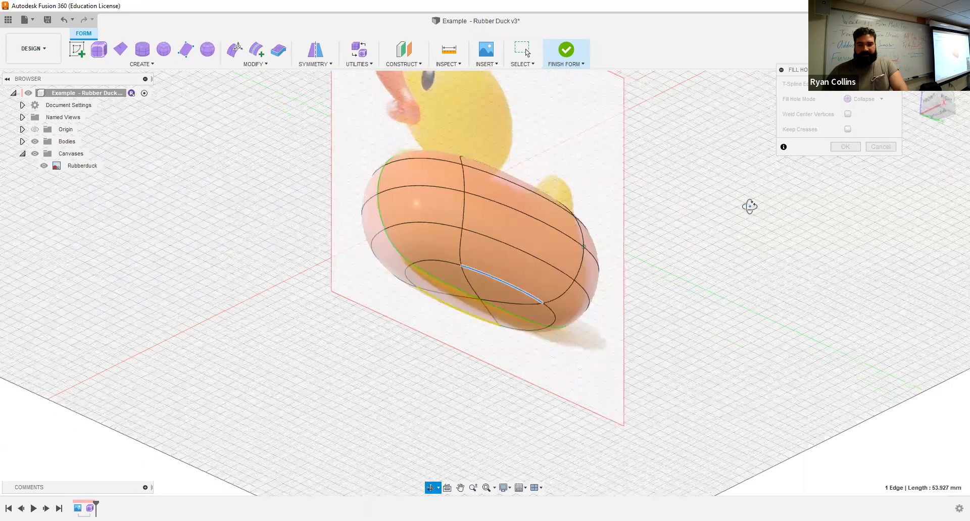
{"action": "left_click_drag", "start_coordinate": [750, 206], "coordinate": [752, 221], "text": "shift"}
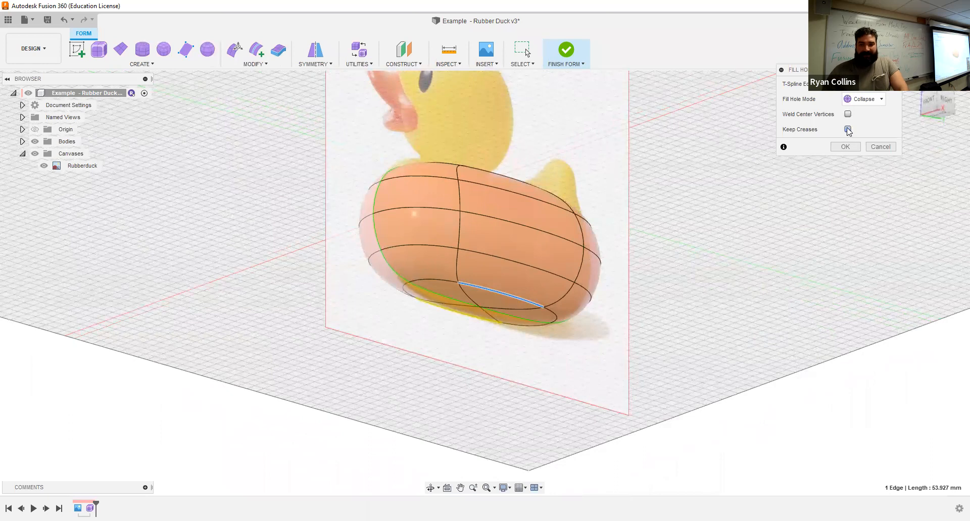
{"action": "left_click", "coordinate": [847, 129]}
{"action": "middle_click_drag", "start_coordinate": [537, 328], "coordinate": [551, 347], "text": "shift"}
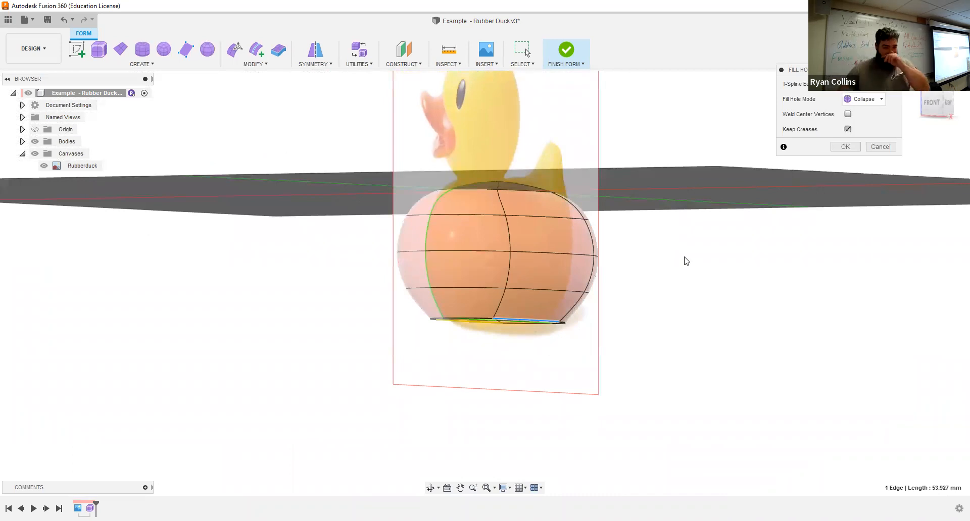
{"action": "left_click", "coordinate": [880, 146]}
- Undo the deletion of the body's bottom faces
{"action": "middle_click_drag", "start_coordinate": [692, 299], "coordinate": [692, 282], "text": "shift"}
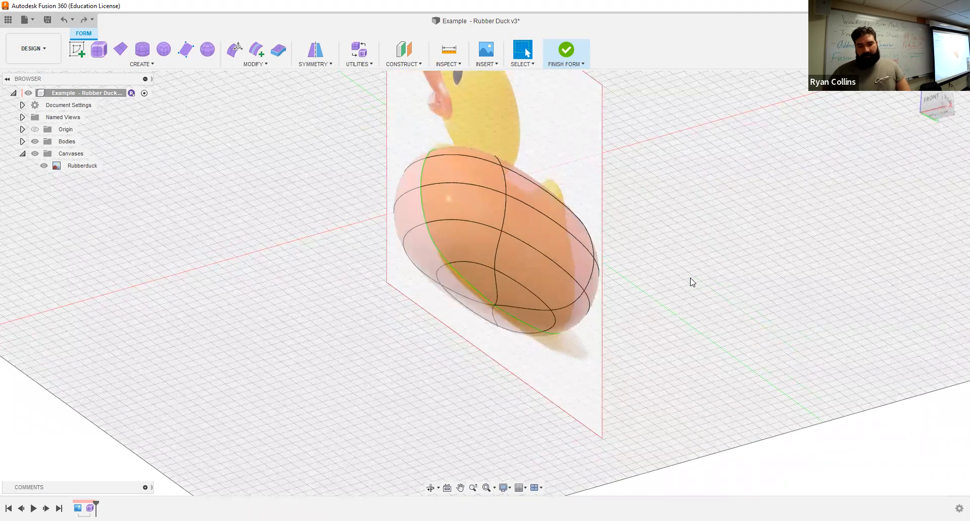
{"action": "key", "text": "ctrl+z"}
{"action": "key", "text": "ctrl+y"}
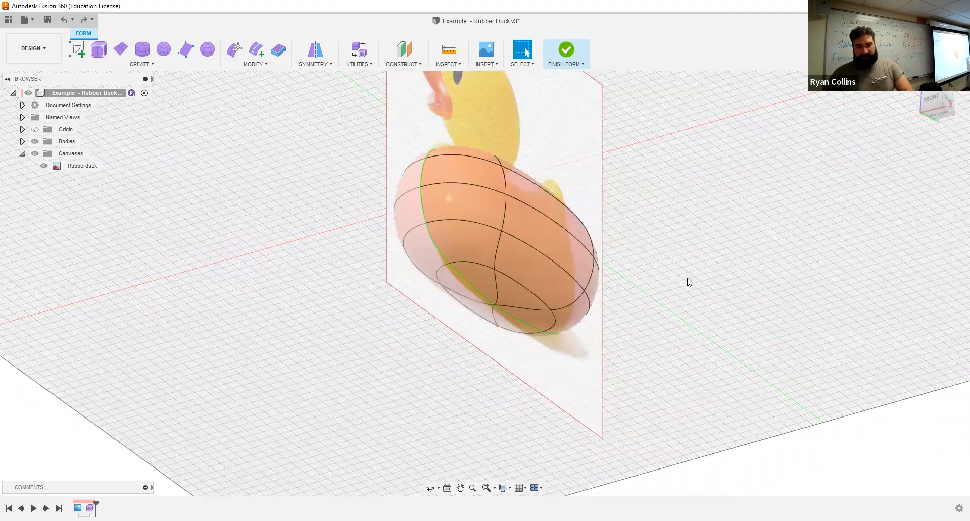
{"action": "middle_click_drag", "start_coordinate": [689, 262], "coordinate": [669, 292], "text": "shift"}
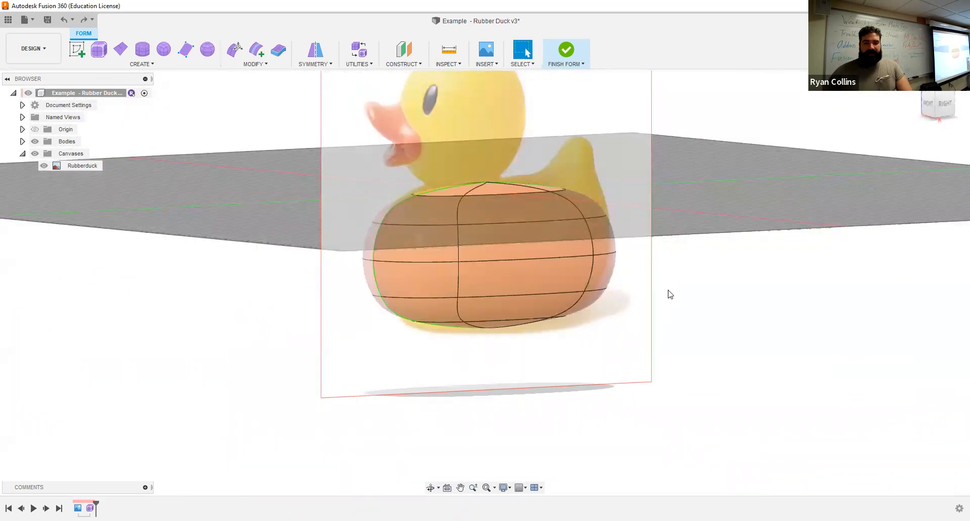
{"action": "middle_click_drag", "start_coordinate": [720, 210], "coordinate": [707, 268], "text": "shift"}
- Select three side faces of the body for Edit Form and turn on Soft Modification with a face-count extent and a different transition shape
{"action": "left_click", "coordinate": [230, 50]}
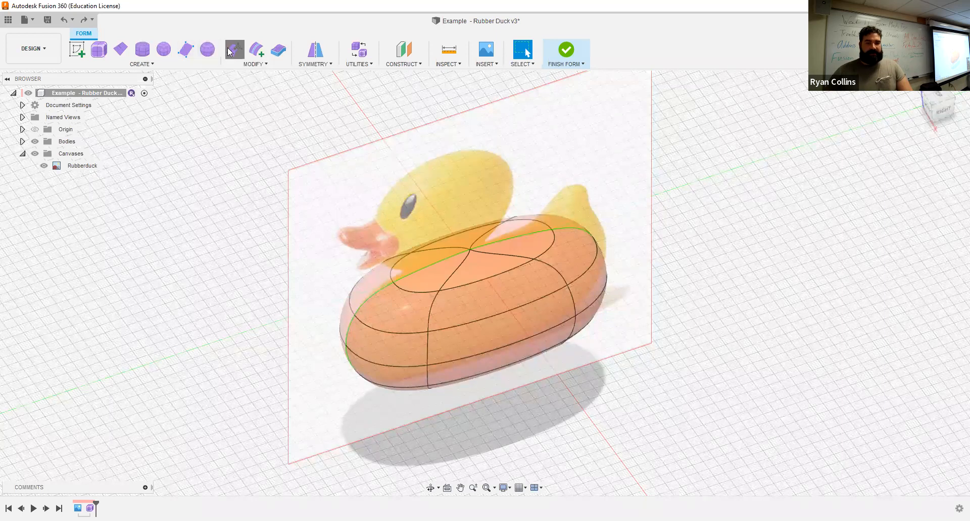
{"action": "left_click", "coordinate": [493, 332]}
{"action": "left_click", "coordinate": [491, 362], "text": "shift"}
{"action": "middle_click_drag", "start_coordinate": [491, 362], "coordinate": [497, 272], "text": "shift"}
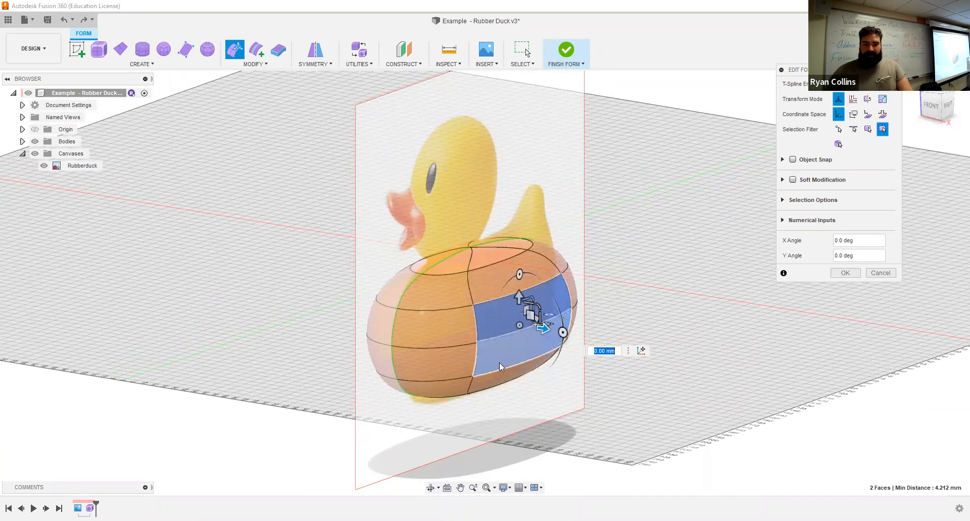
{"action": "left_click", "coordinate": [501, 379], "text": "shift"}
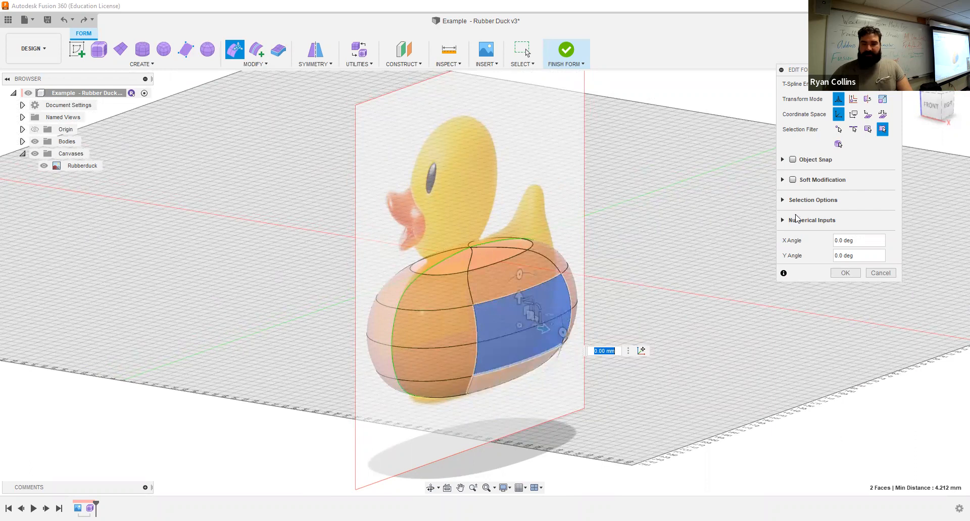
{"action": "left_click", "coordinate": [788, 181]}
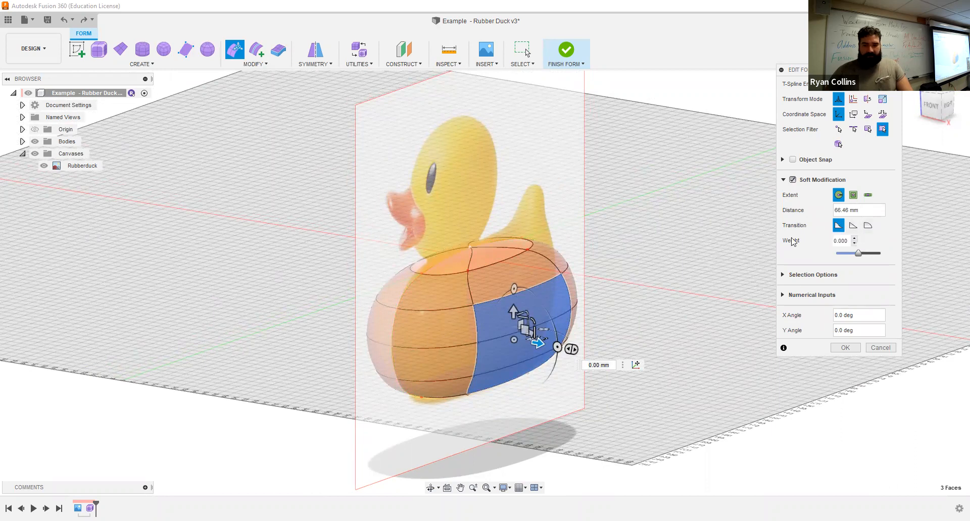
{"action": "left_click", "coordinate": [868, 226]}
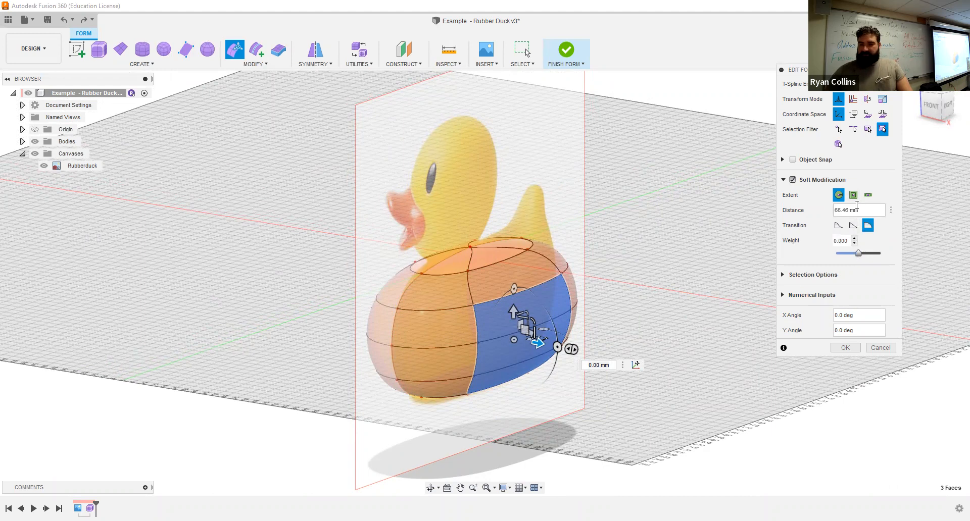
{"action": "left_click", "coordinate": [854, 196]}
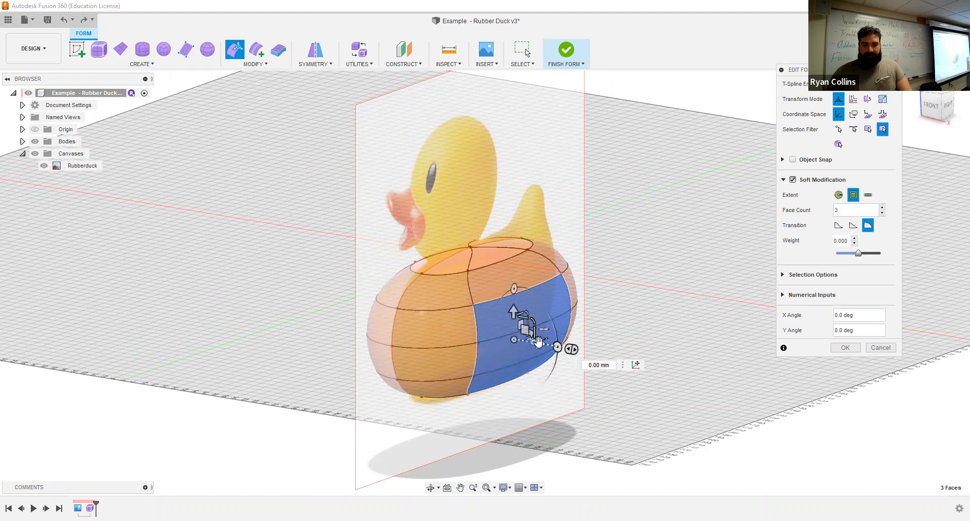
{"action": "mouse_move", "coordinate": [528, 385]}
{"action": "middle_mouse_down", "text": "shift"}
{"action": "mouse_move", "coordinate": [525, 363]}
{"action": "mouse_move", "coordinate": [487, 382]}
{"action": "mouse_move", "coordinate": [525, 375]}
{"action": "mouse_move", "coordinate": [511, 388]}
{"action": "middle_mouse_up", "text": "shift"}
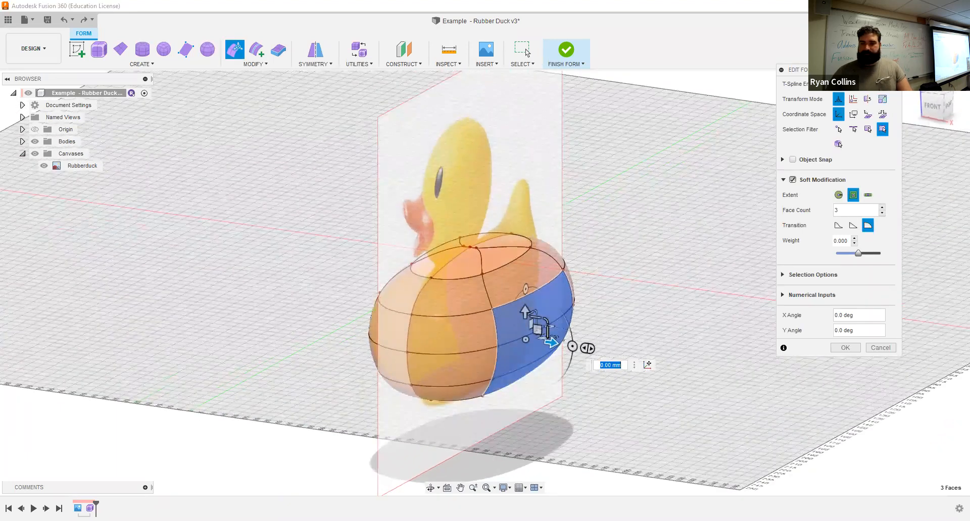
- Try moving the upper rear face of the body with Soft Modification on, and undo the changes
{"action": "middle_click_drag", "start_coordinate": [709, 255], "coordinate": [602, 258], "text": "shift"}
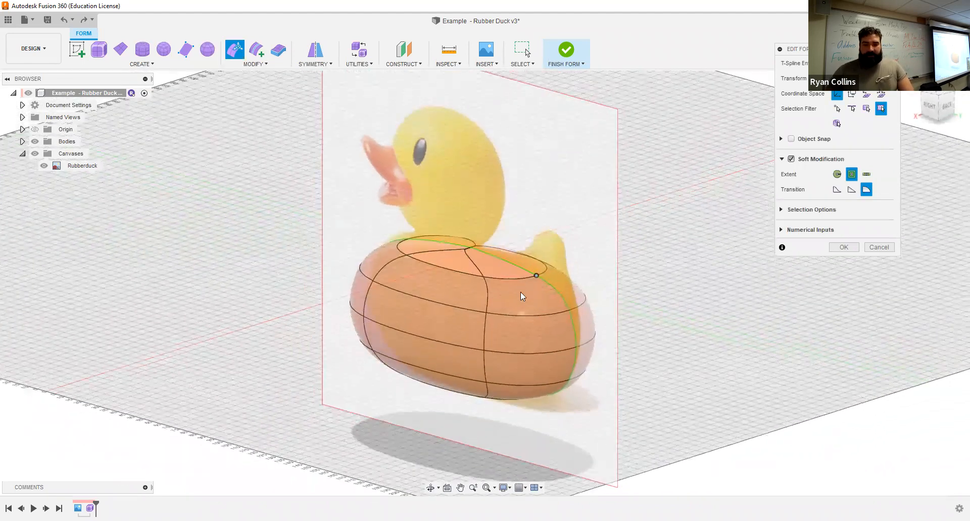
{"action": "left_click", "coordinate": [527, 302]}
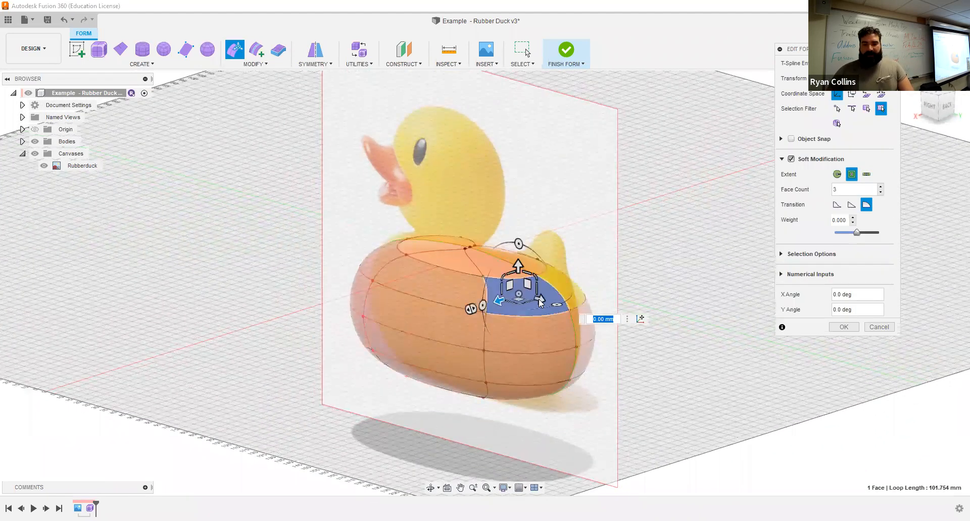
{"action": "middle_click_drag", "start_coordinate": [656, 268], "coordinate": [604, 290], "text": "shift"}
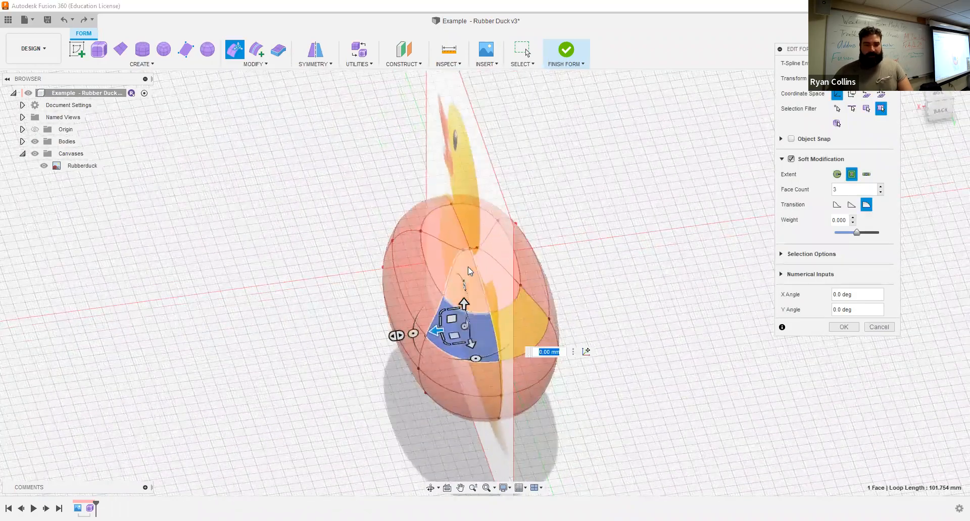
{"action": "middle_click_drag", "start_coordinate": [596, 335], "coordinate": [635, 318], "text": "shift"}
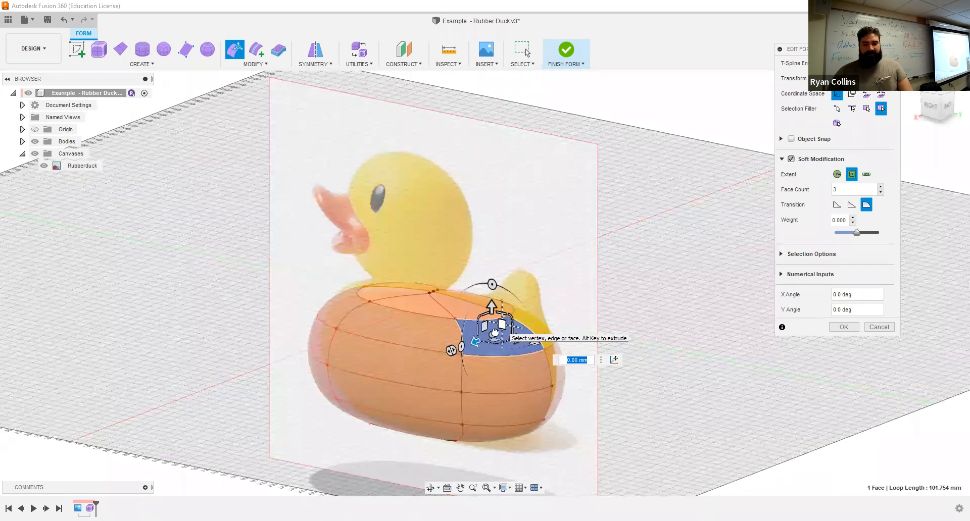
{"action": "left_click_drag", "start_coordinate": [495, 333], "coordinate": [486, 339]}
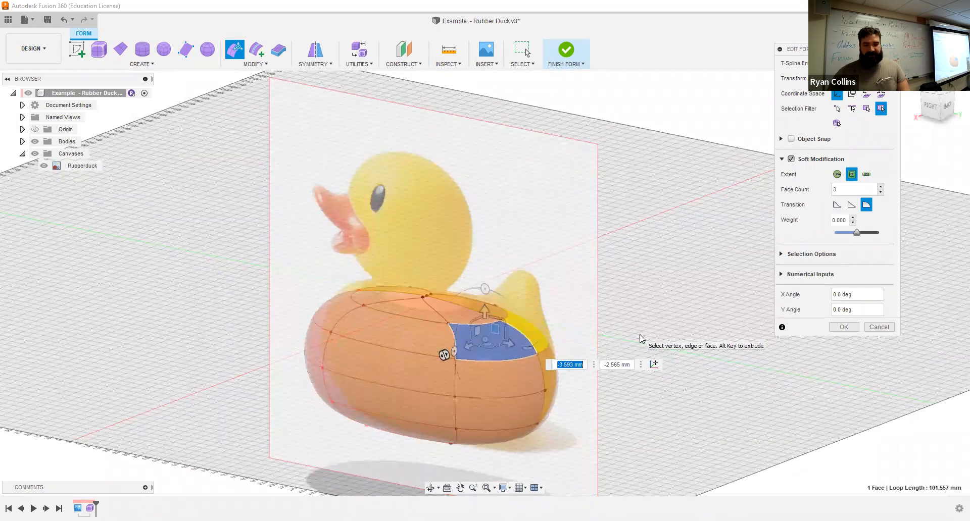
{"action": "key", "text": "ctrl+z"}
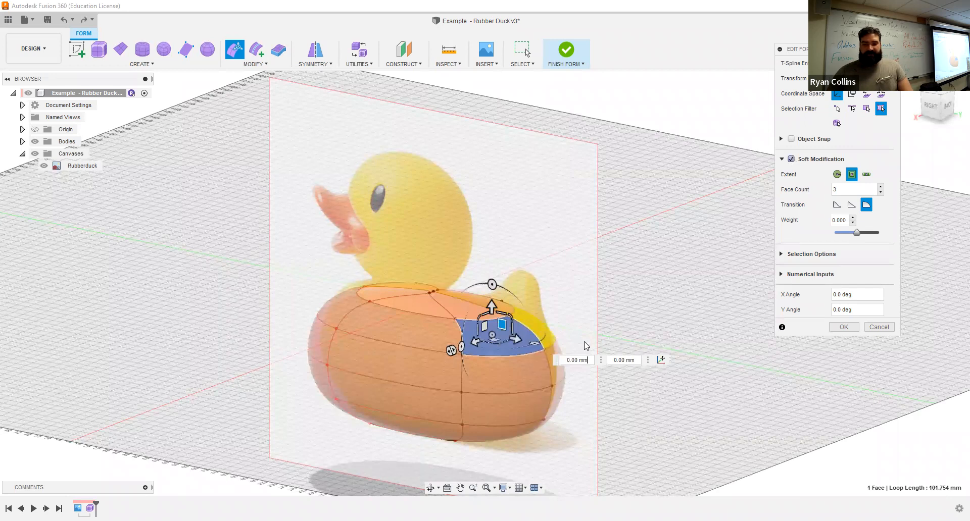
{"action": "key", "text": "ctrl+z"}
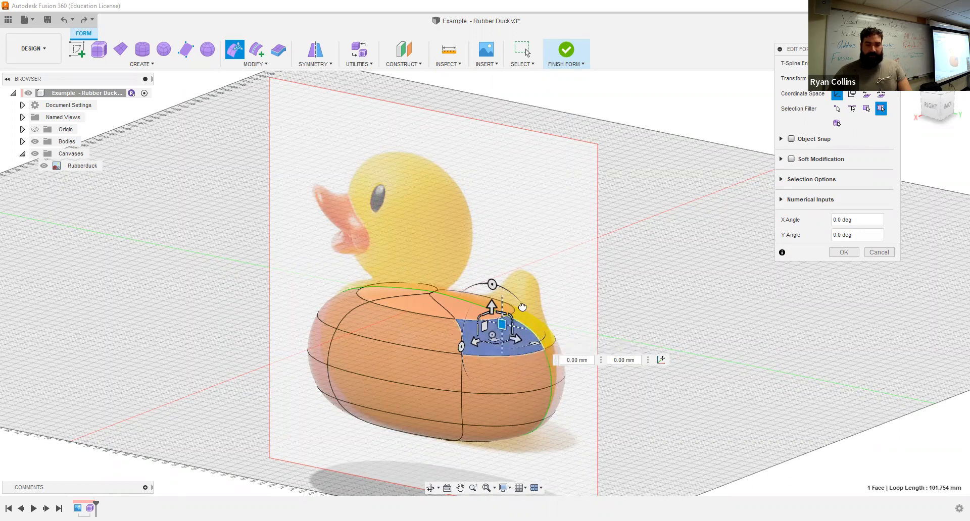
- Try extruding the upper rear face and an upper side face of the body, and undo the extrusions
{"action": "middle_click_drag", "start_coordinate": [593, 383], "coordinate": [595, 390], "text": "shift"}
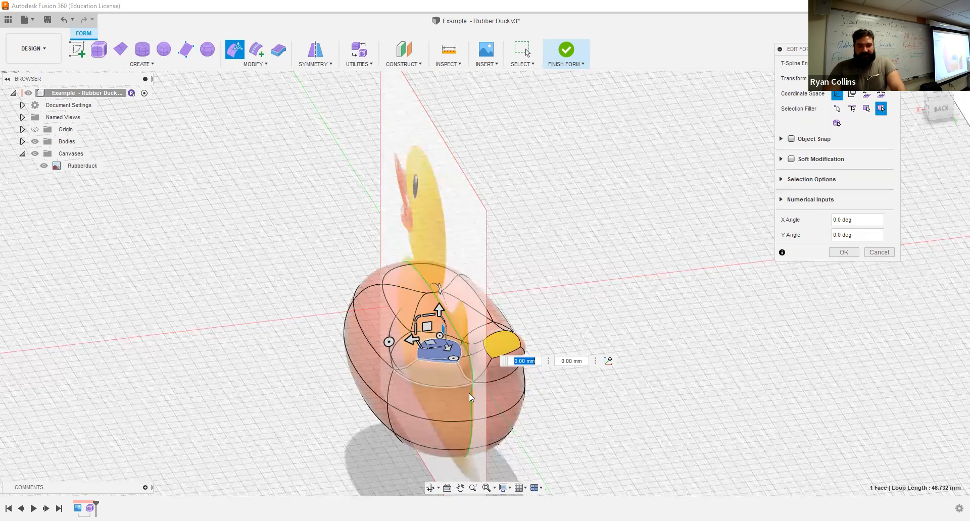
{"action": "scroll", "coordinate": [479, 388], "scroll_direction": "up", "scroll_amount": 4}
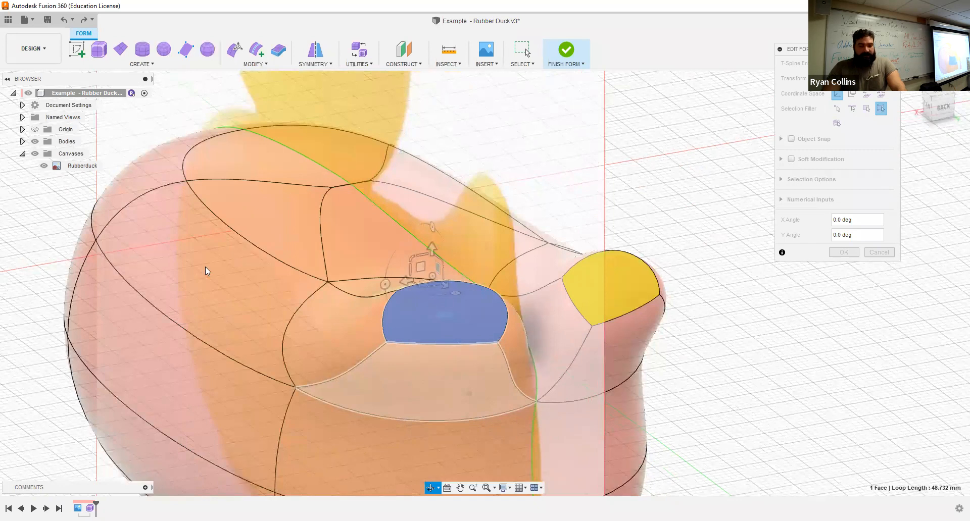
{"action": "left_click", "coordinate": [224, 293]}
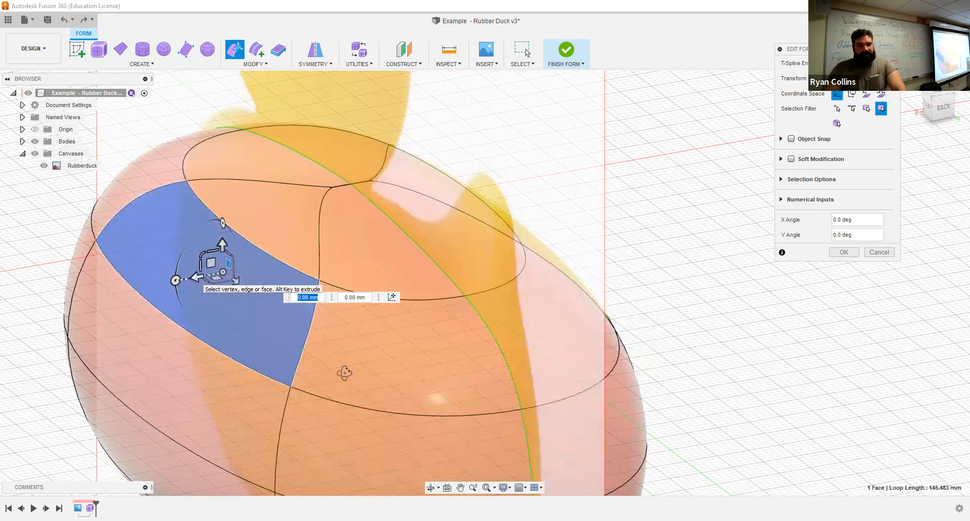
{"action": "middle_click_drag", "start_coordinate": [349, 347], "coordinate": [510, 349], "text": "shift"}
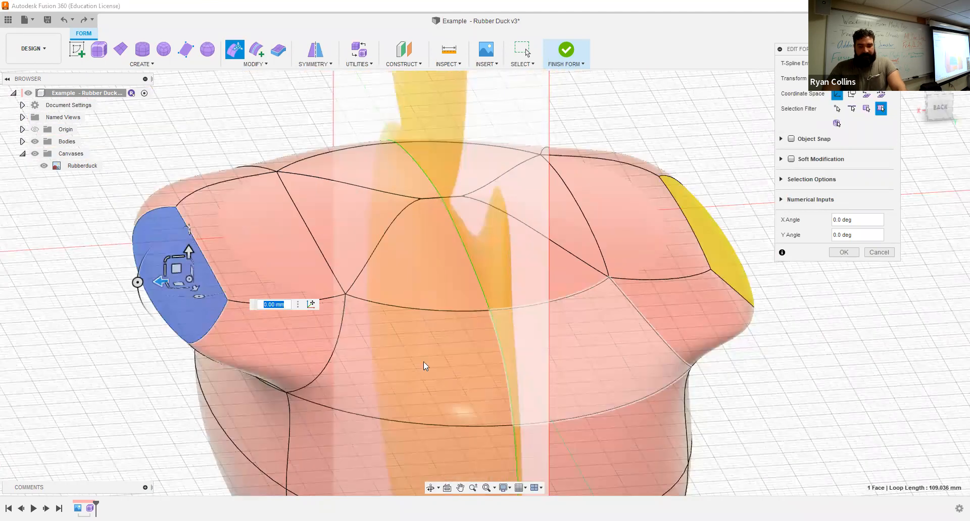
{"action": "key", "text": "ctrl+z"}
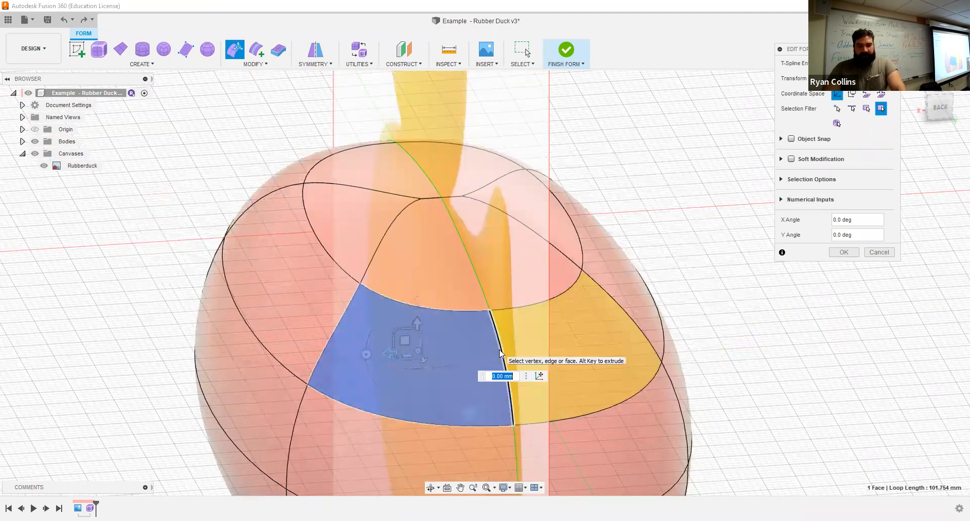
- Select the two upper rear faces on both sides of the symmetry line and extrude them backward as the start of the tail
{"action": "left_click", "coordinate": [500, 354], "text": "shift"}
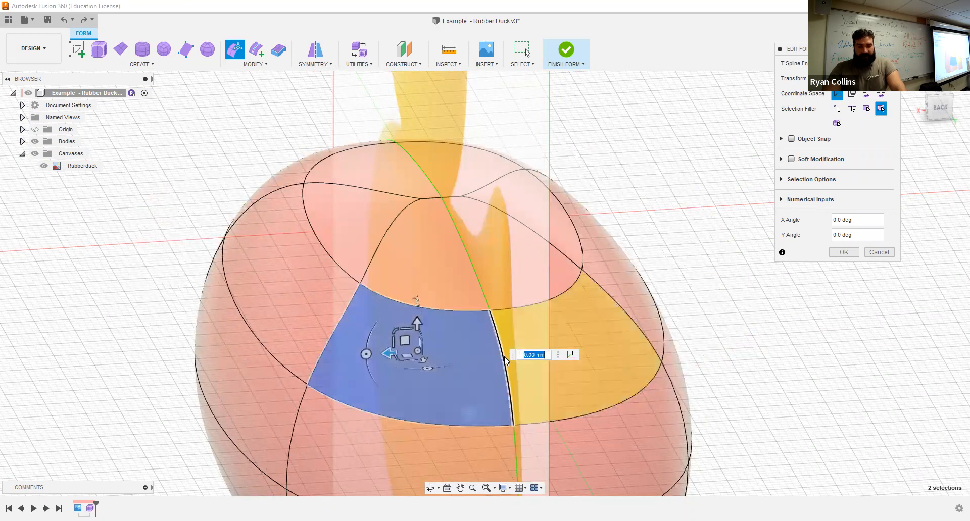
{"action": "middle_click_drag", "start_coordinate": [427, 422], "coordinate": [454, 422], "text": "shift"}
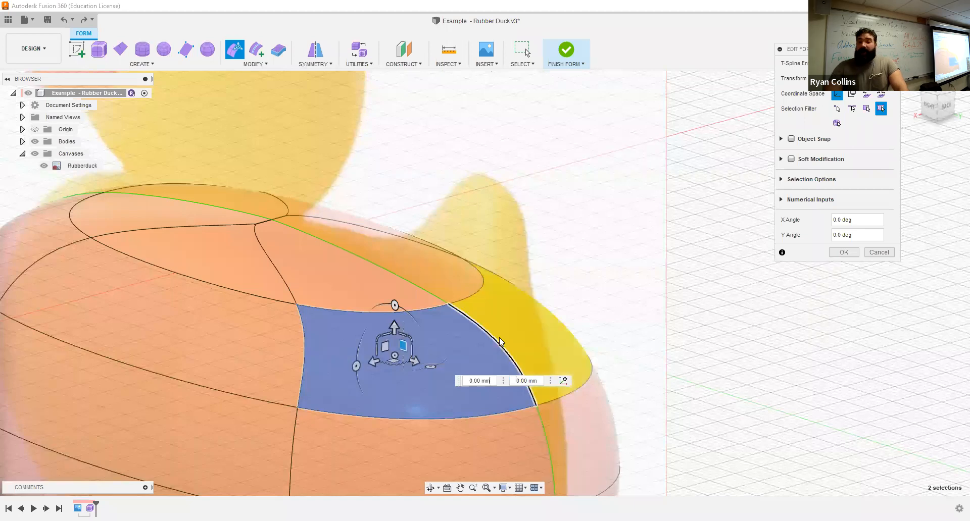
{"action": "left_click", "coordinate": [446, 363]}
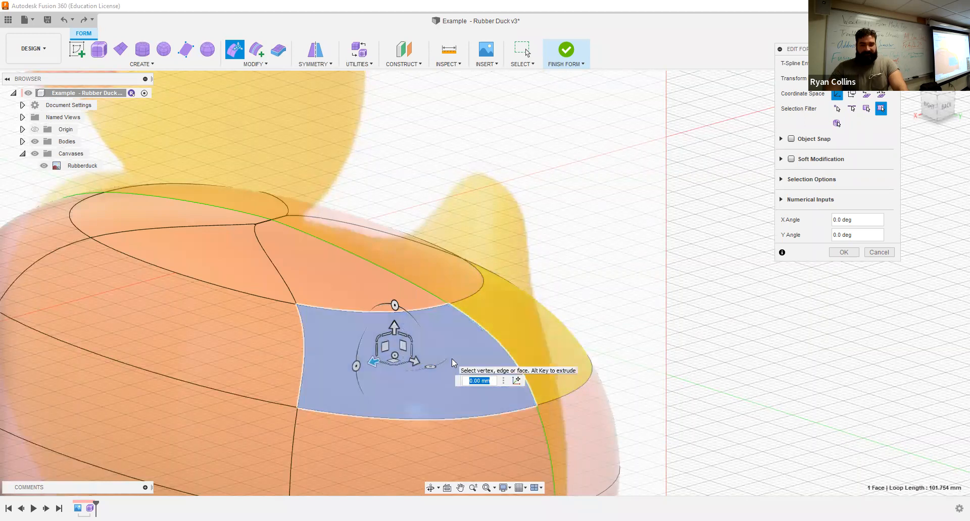
{"action": "left_click", "coordinate": [520, 311], "text": "shift"}
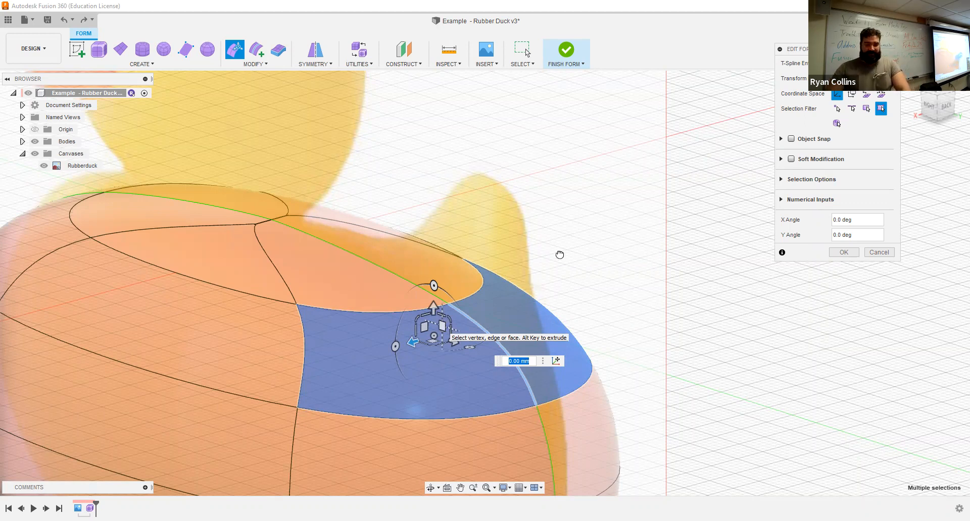
{"action": "middle_click_drag", "start_coordinate": [567, 245], "coordinate": [588, 281], "text": "shift"}
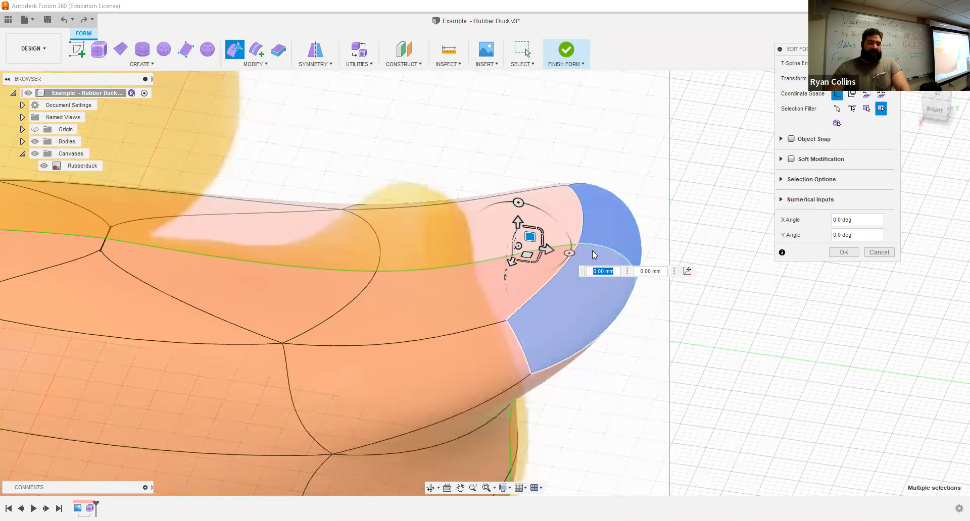
{"action": "middle_click_drag", "start_coordinate": [551, 345], "coordinate": [617, 259], "text": "shift"}
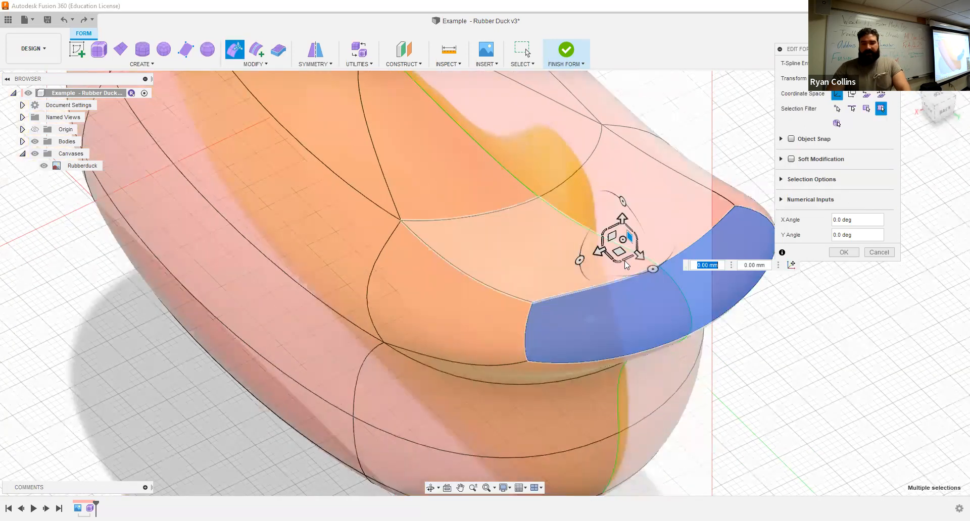
- Scale down the end faces of the extruded tail to taper it
{"action": "left_click_drag", "start_coordinate": [608, 257], "coordinate": [637, 255]}
{"action": "middle_click_drag", "start_coordinate": [606, 332], "coordinate": [636, 302], "text": "shift"}
{"action": "middle_click_drag", "start_coordinate": [572, 253], "coordinate": [573, 243], "text": "shift"}
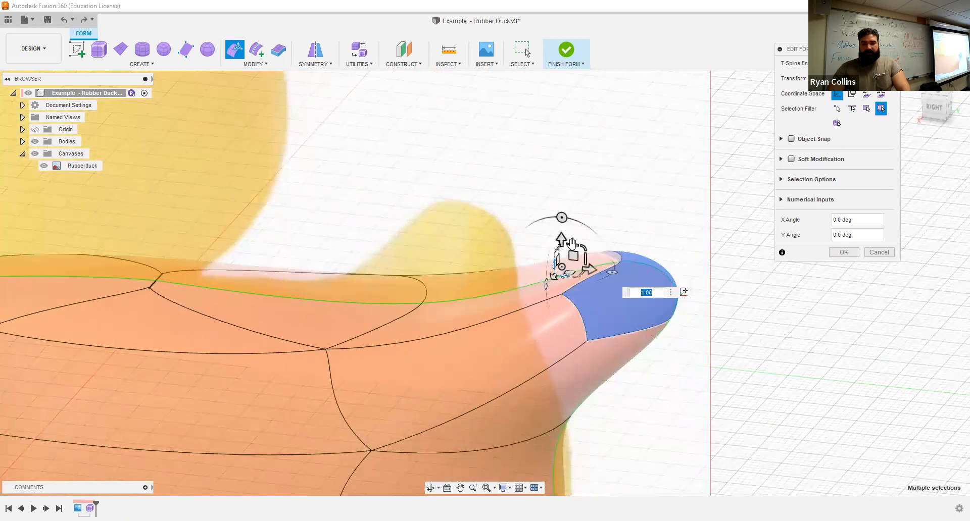
{"action": "left_click_drag", "start_coordinate": [572, 243], "coordinate": [574, 270]}
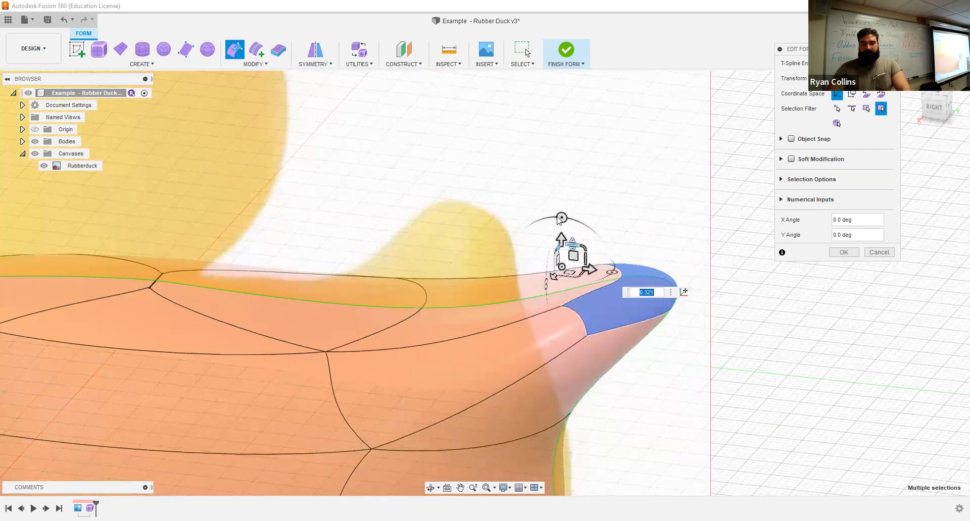
- Rotate the tail's end faces upward in 15° and 30° turns and move them onto the tail in the reference image
{"action": "mouse_move", "coordinate": [562, 217]}
{"action": "left_mouse_down"}
{"action": "mouse_move", "coordinate": [585, 216]}
{"action": "mouse_move", "coordinate": [562, 217]}
{"action": "left_mouse_up"}
{"action": "middle_click_drag", "start_coordinate": [658, 245], "coordinate": [624, 264], "text": "shift"}
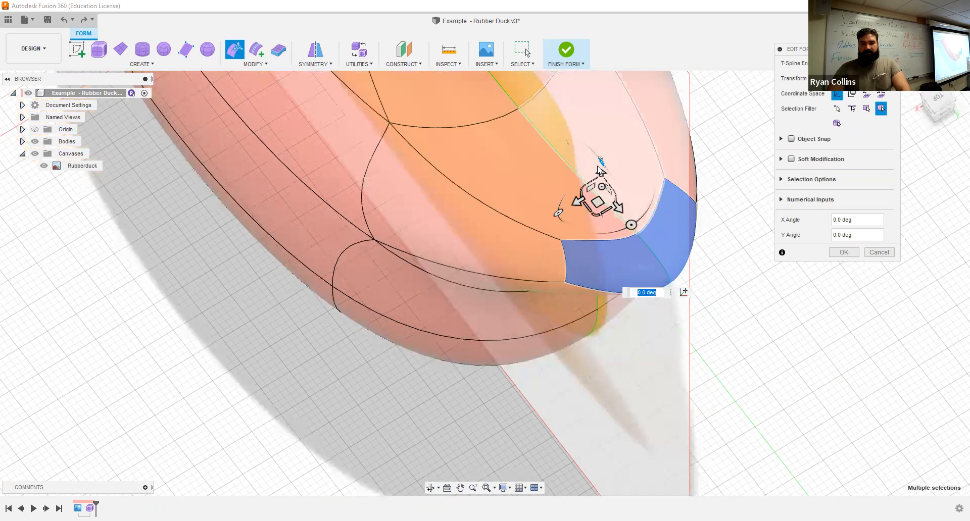
{"action": "left_click_drag", "start_coordinate": [600, 162], "coordinate": [543, 333]}
{"action": "middle_click_drag", "start_coordinate": [544, 333], "coordinate": [487, 442], "text": "shift"}
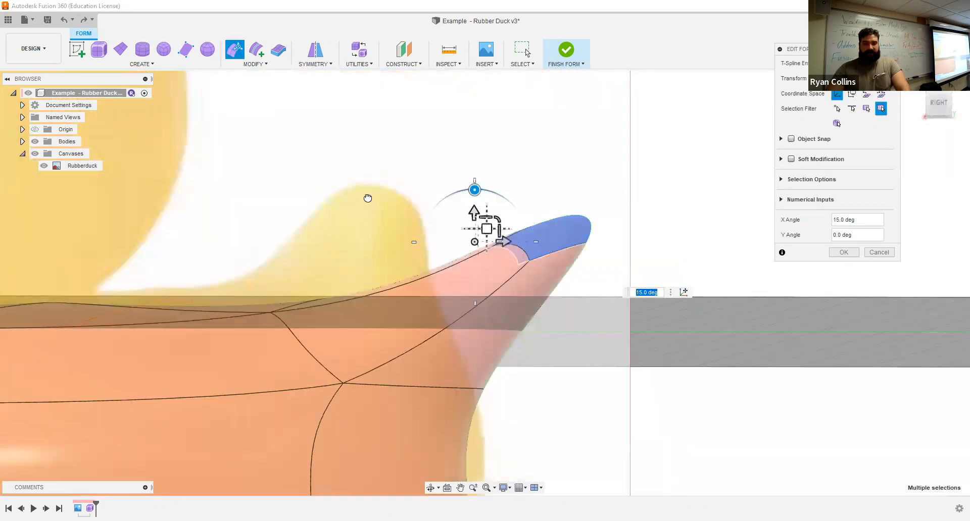
{"action": "left_click_drag", "start_coordinate": [338, 190], "coordinate": [337, 190]}
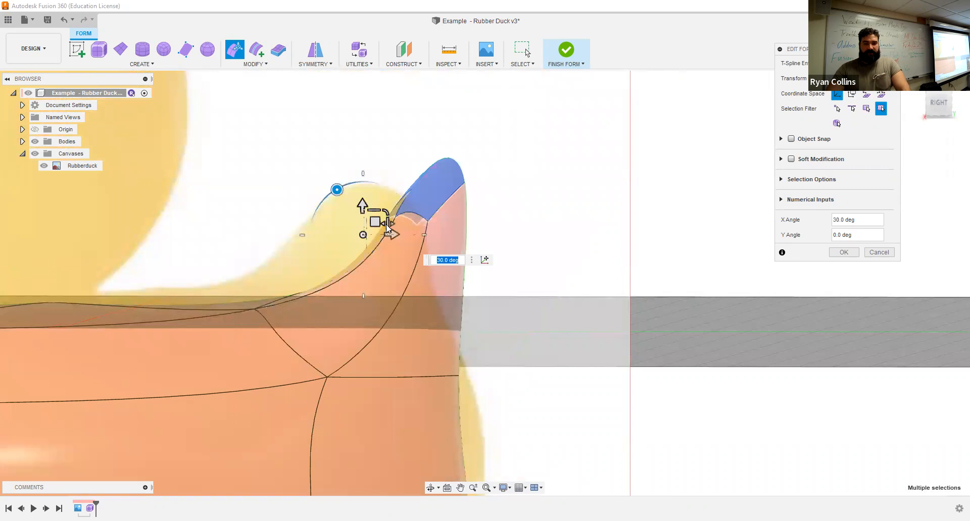
{"action": "left_click_drag", "start_coordinate": [380, 223], "coordinate": [331, 266]}
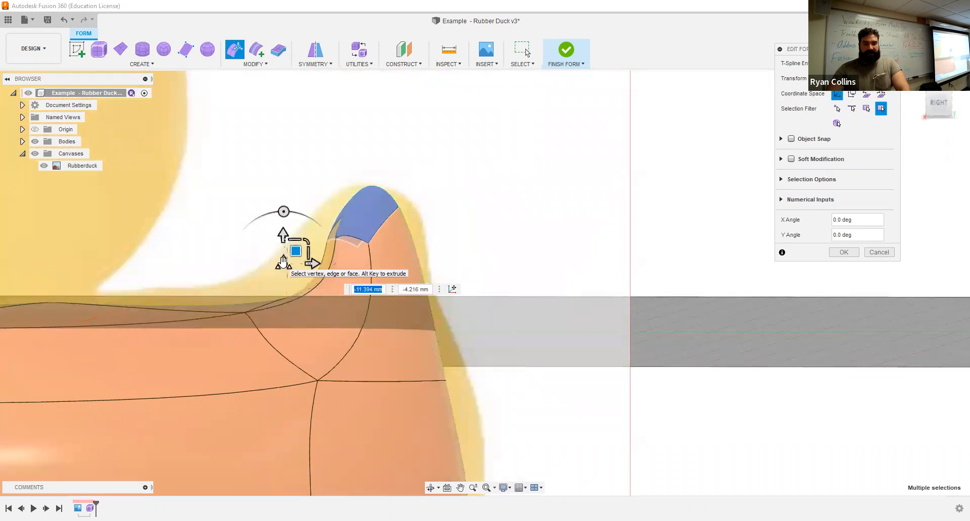
- Move the tail's end faces farther back to bring the tip over the tail in the reference image
{"action": "left_click_drag", "start_coordinate": [308, 251], "coordinate": [448, 235]}
{"action": "mouse_move", "coordinate": [448, 236]}
{"action": "middle_mouse_down", "text": "shift"}
{"action": "mouse_move", "coordinate": [472, 253]}
{"action": "mouse_move", "coordinate": [442, 245]}
{"action": "middle_mouse_up", "text": "shift"}
{"action": "middle_click_drag", "start_coordinate": [489, 289], "coordinate": [480, 272], "text": "shift"}
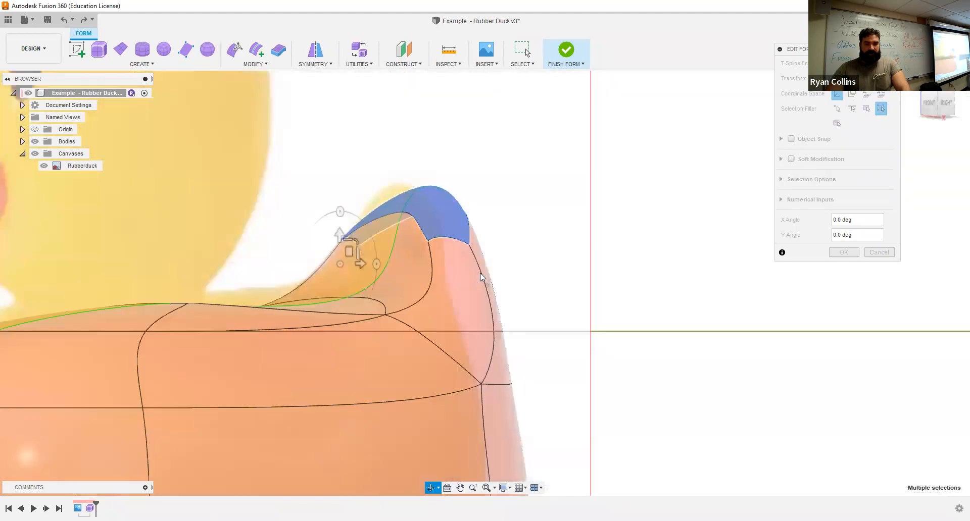
- Add the mirrored faces on the tail's front to the selection and move them together to follow the reference tail outline
{"action": "left_click", "coordinate": [389, 250], "text": "shift"}
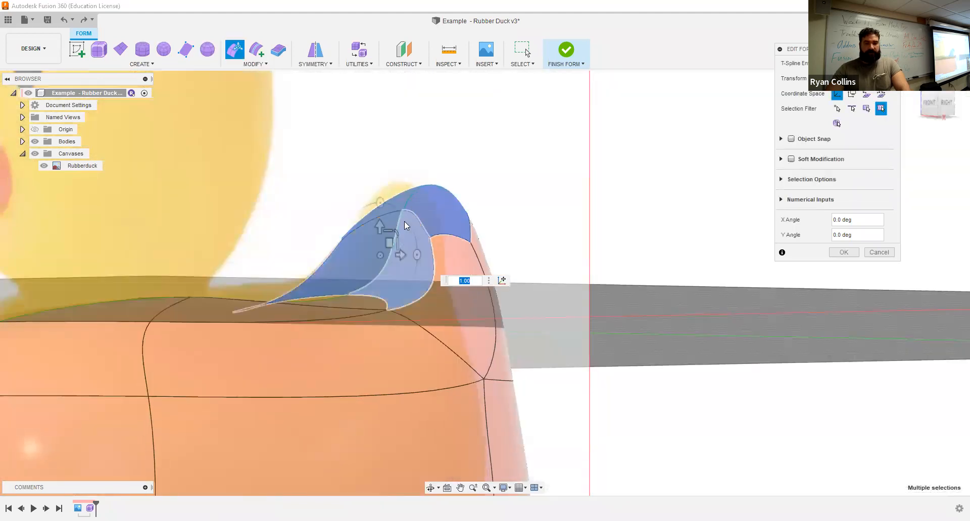
{"action": "middle_click_drag", "start_coordinate": [619, 298], "coordinate": [604, 308], "text": "shift"}
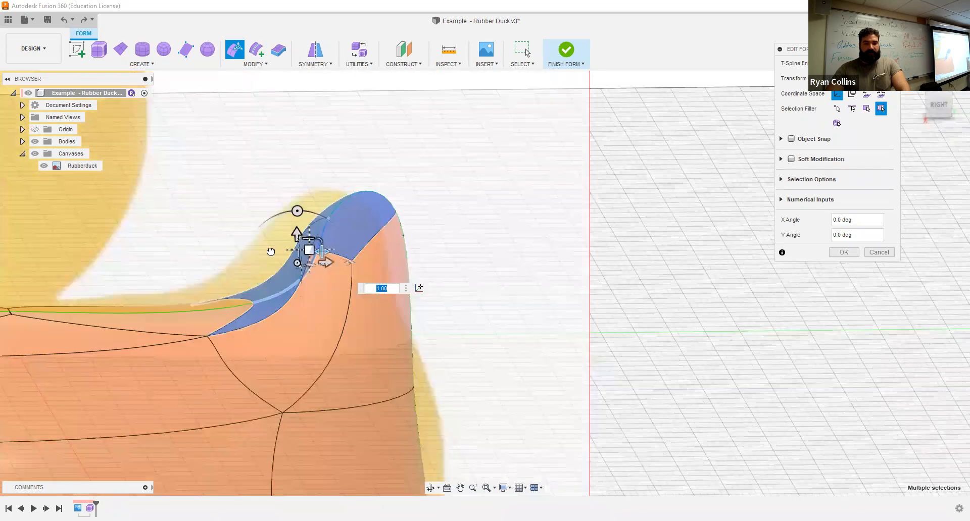
{"action": "mouse_move", "coordinate": [576, 342]}
{"action": "middle_mouse_down", "text": "shift"}
{"action": "mouse_move", "coordinate": [561, 329]}
{"action": "mouse_move", "coordinate": [567, 340]}
{"action": "middle_mouse_up", "text": "shift"}
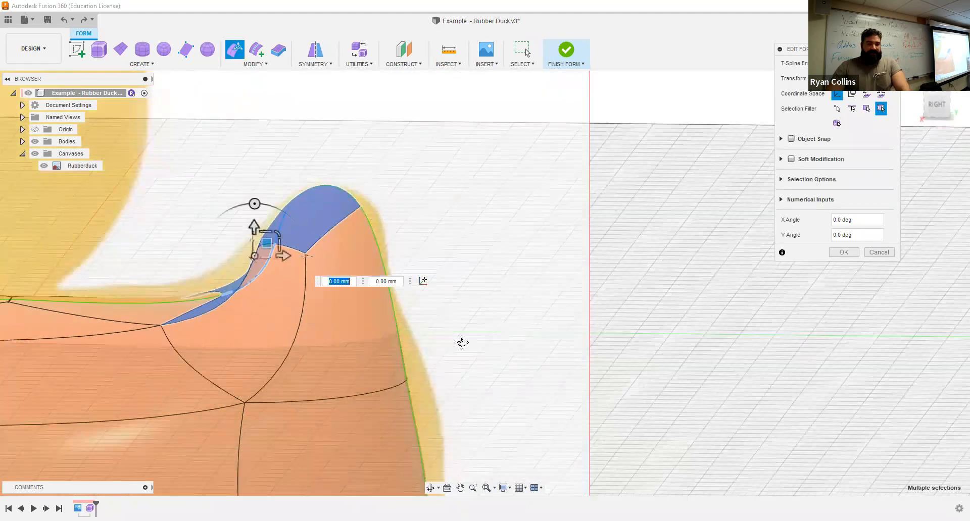
{"action": "middle_click_drag", "start_coordinate": [461, 340], "coordinate": [659, 298]}
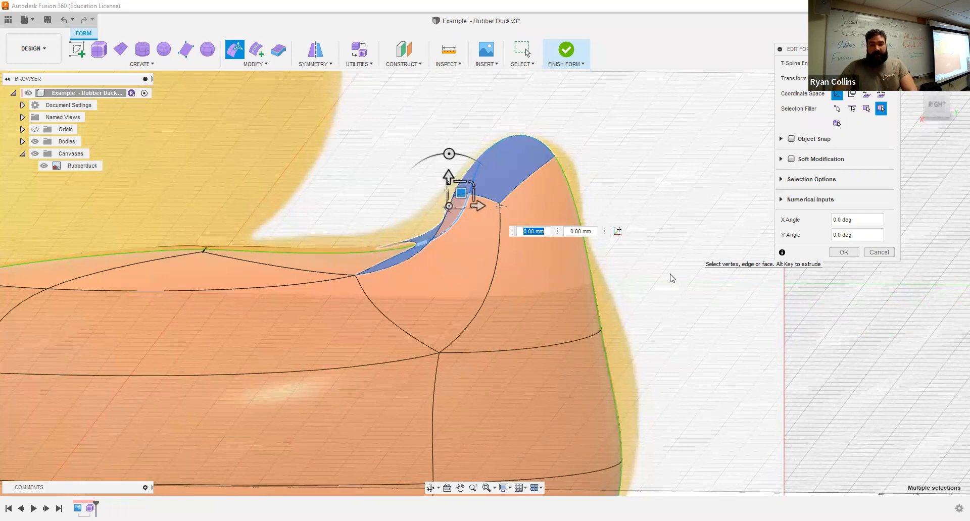
{"action": "left_click", "coordinate": [659, 244]}
- Insert a single-sided edge at location 0.50 above the horizontal rear edge at the base of the tail
{"action": "middle_click_drag", "start_coordinate": [659, 244], "coordinate": [504, 190], "text": "shift"}
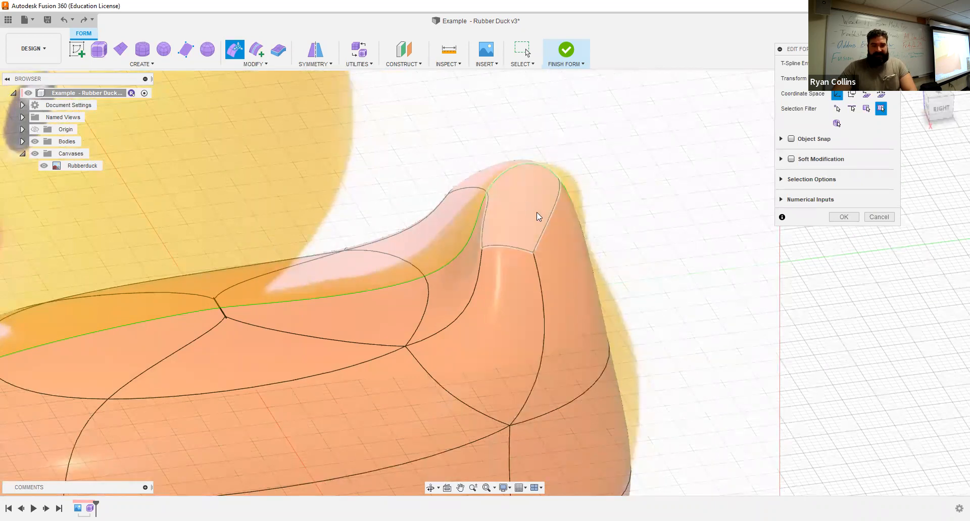
{"action": "middle_click_drag", "start_coordinate": [636, 277], "coordinate": [616, 261], "text": "shift"}
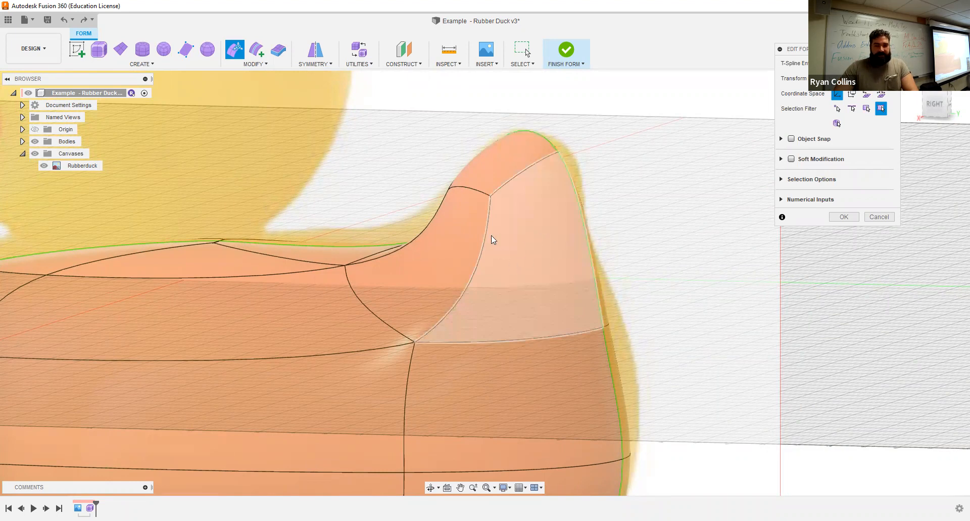
{"action": "left_click", "coordinate": [259, 52]}
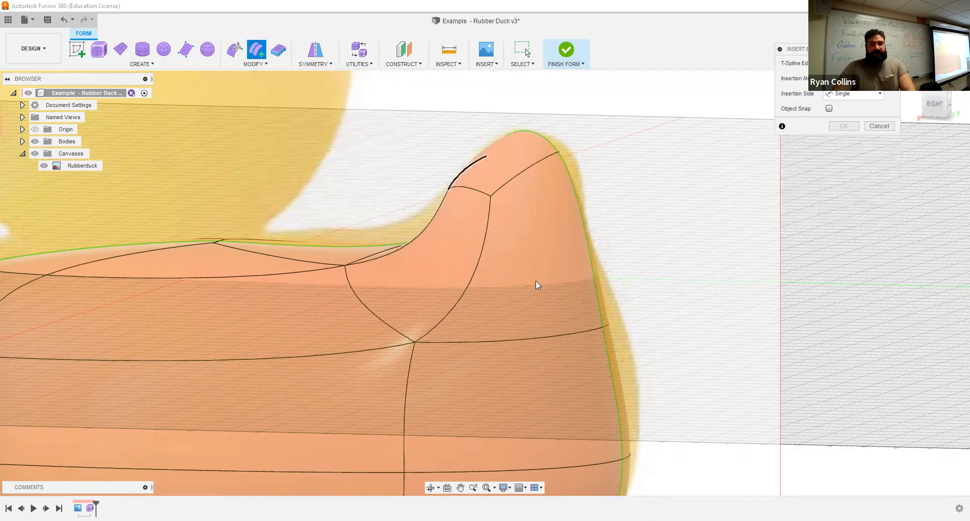
{"action": "left_click", "coordinate": [570, 329]}
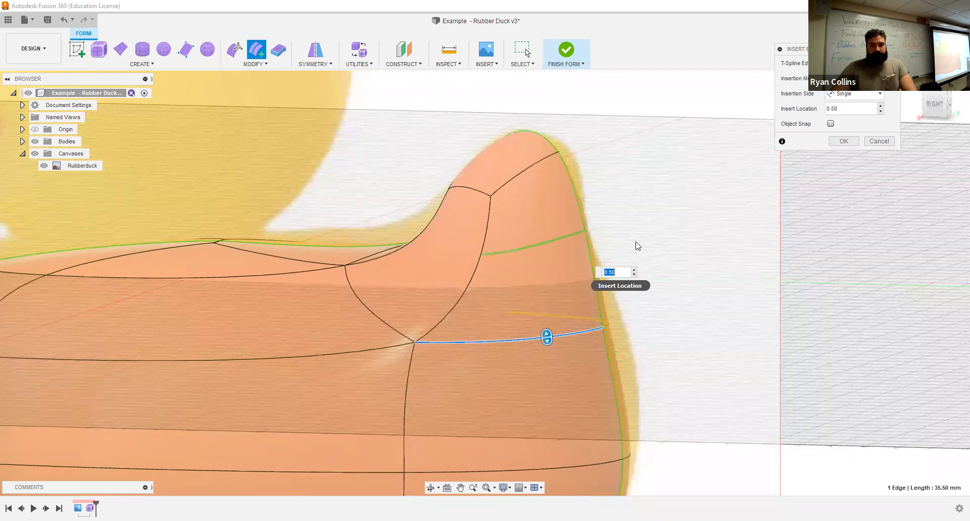
{"action": "left_click", "coordinate": [865, 97]}
{"action": "left_click", "coordinate": [842, 117]}
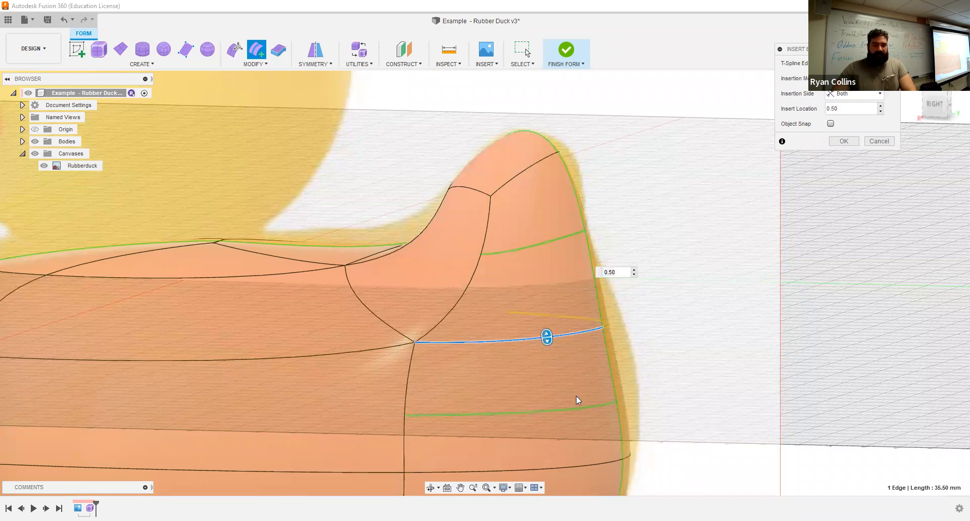
{"action": "left_click", "coordinate": [853, 94]}
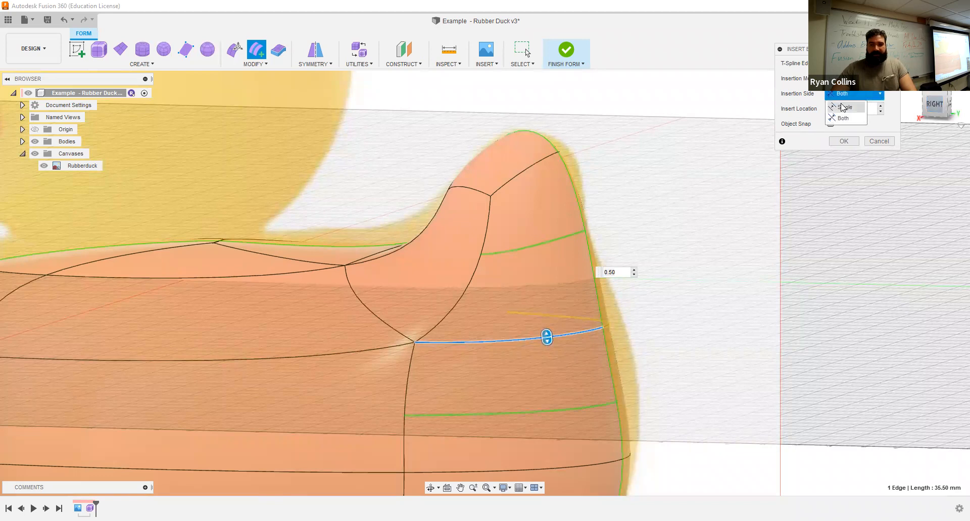
{"action": "middle_click_drag", "start_coordinate": [615, 248], "coordinate": [560, 256], "text": "shift"}
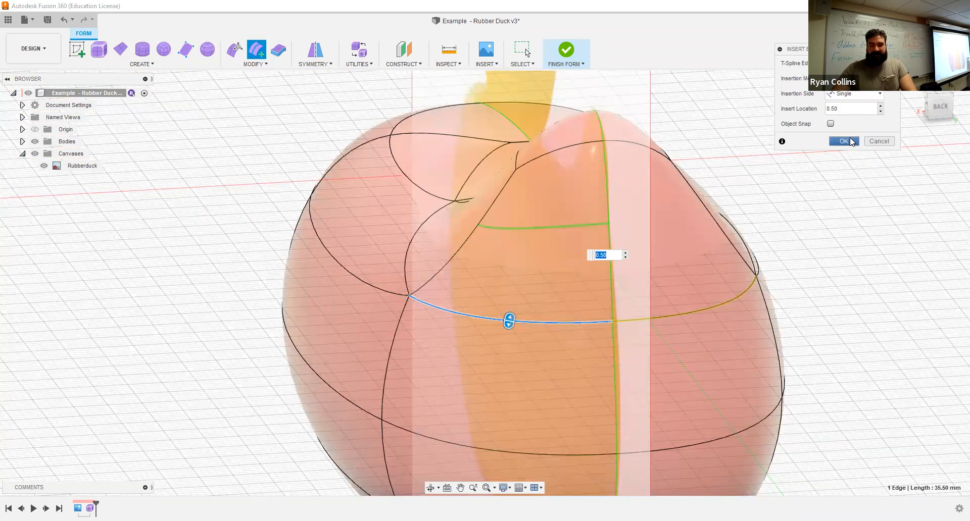
{"action": "left_click", "coordinate": [852, 142]}
- Move the horizontal edge at the rear base of the tail outward to meet the reference outline
{"action": "middle_click_drag", "start_coordinate": [554, 305], "coordinate": [621, 294], "text": "shift"}
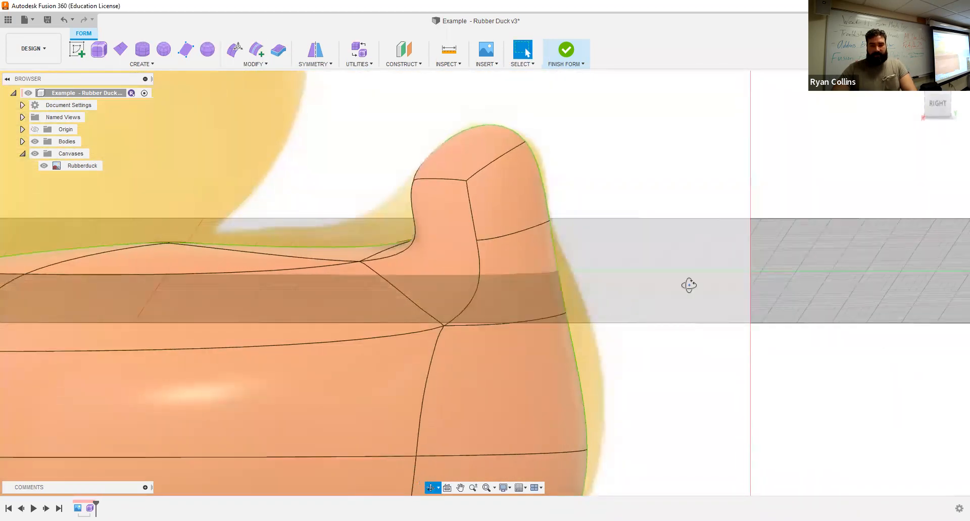
{"action": "middle_click_drag", "start_coordinate": [689, 283], "coordinate": [686, 256], "text": "shift"}
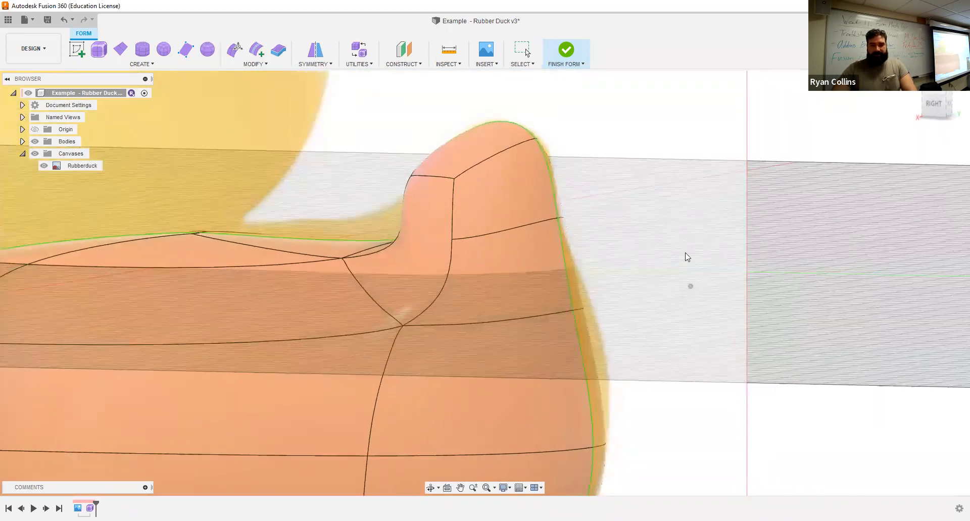
{"action": "left_click", "coordinate": [234, 49]}
{"action": "middle_click_drag", "start_coordinate": [645, 315], "coordinate": [639, 319], "text": "shift"}
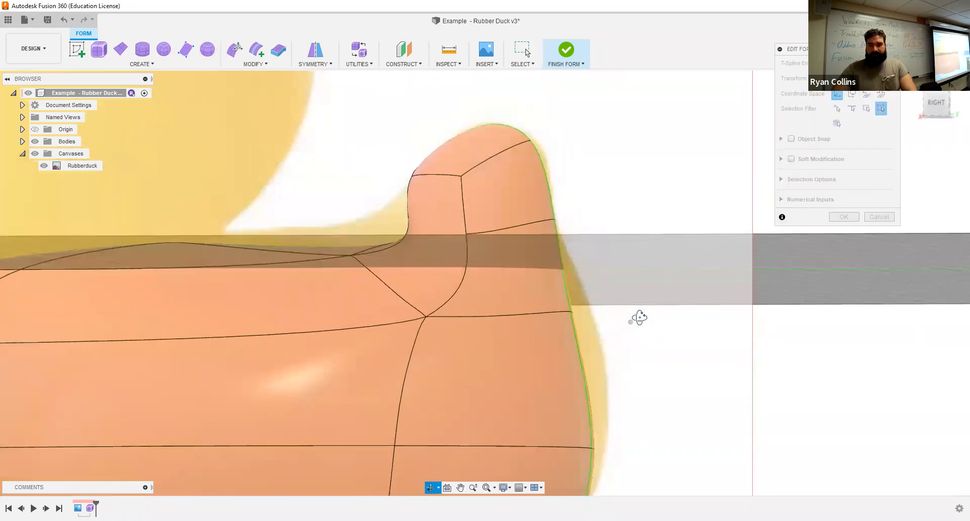
{"action": "left_click", "coordinate": [568, 312]}
{"action": "middle_click_drag", "start_coordinate": [636, 283], "coordinate": [649, 297], "text": "shift"}
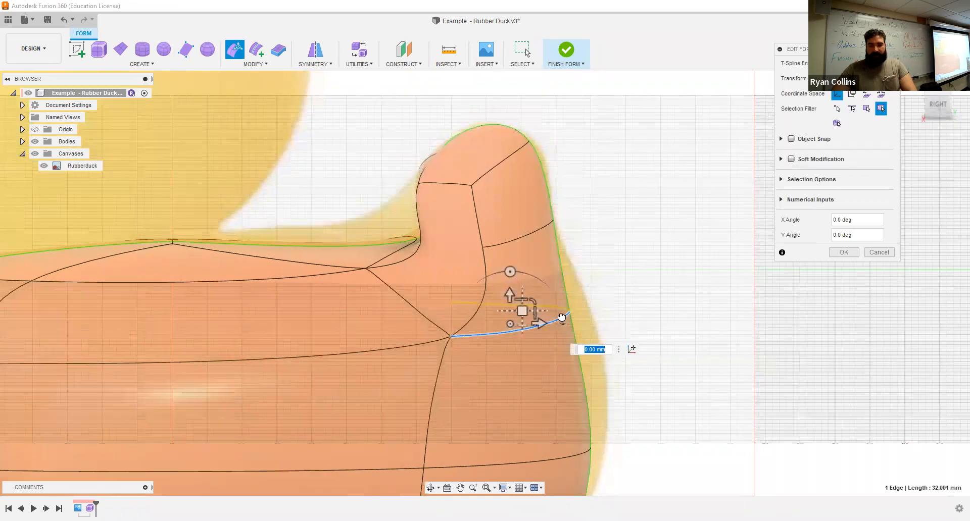
- Try moving the inserted edge on the tail's rear inward by 1 mm
{"action": "left_click", "coordinate": [547, 226]}
{"action": "middle_click_drag", "start_coordinate": [608, 214], "coordinate": [602, 207], "text": "shift"}
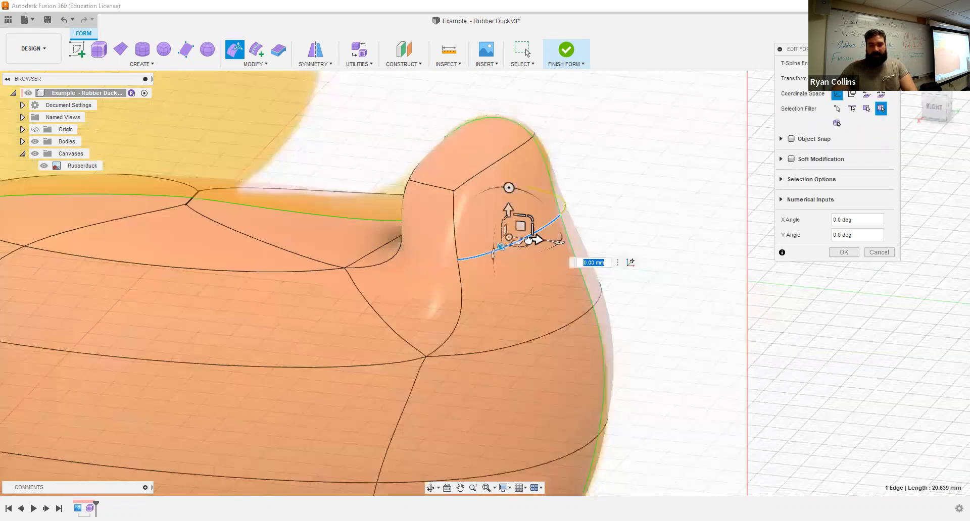
{"action": "left_click_drag", "start_coordinate": [527, 240], "coordinate": [527, 239]}
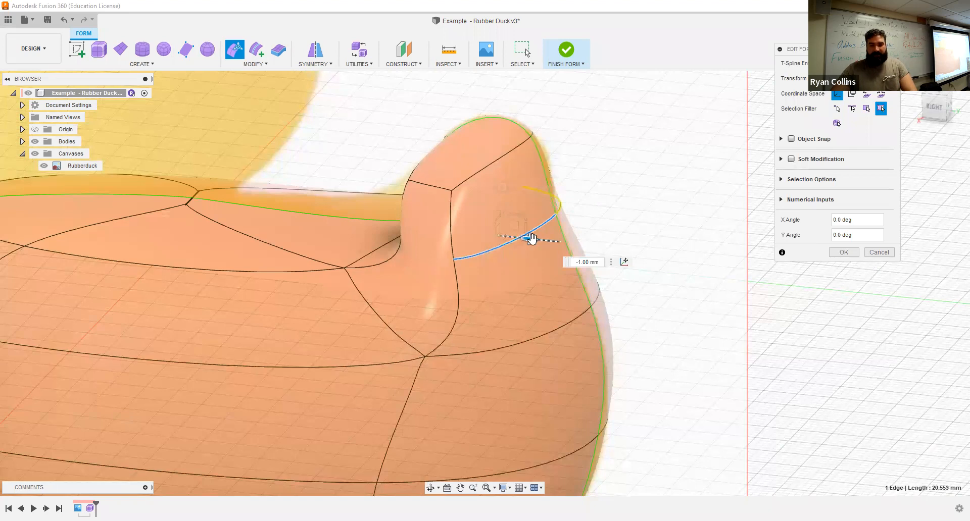
{"action": "middle_click_drag", "start_coordinate": [597, 219], "coordinate": [593, 188], "text": "shift"}
{"action": "left_click", "coordinate": [289, 83]}
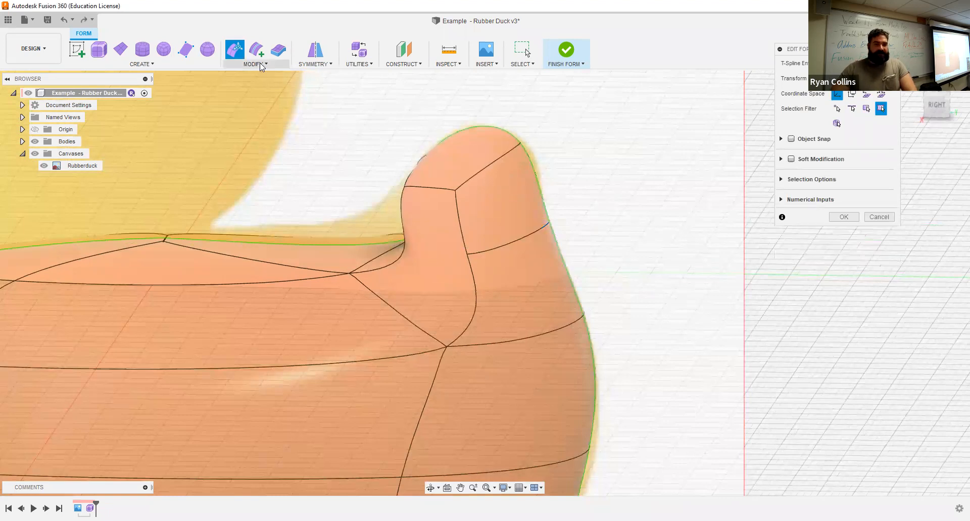
- Crease the inserted edge across the rear of the tail
{"action": "left_click", "coordinate": [255, 64]}
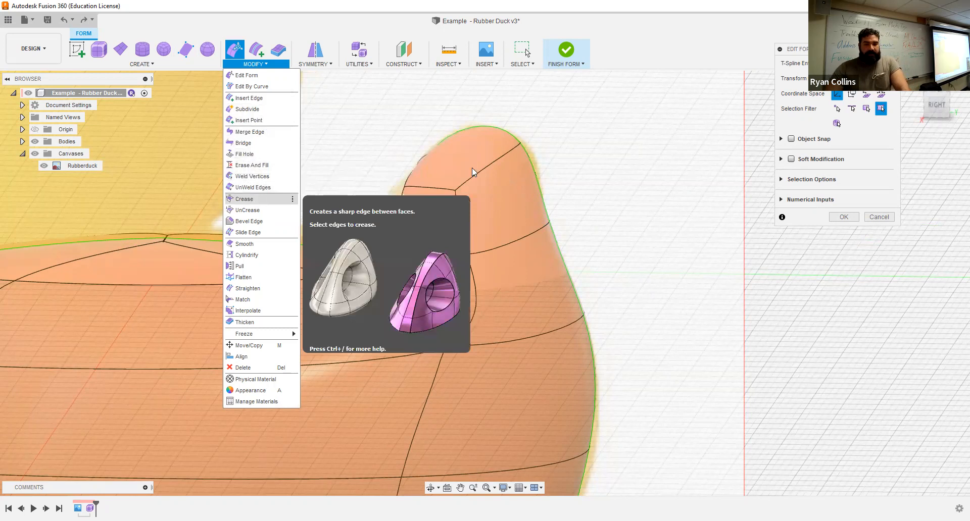
{"action": "left_click", "coordinate": [253, 200]}
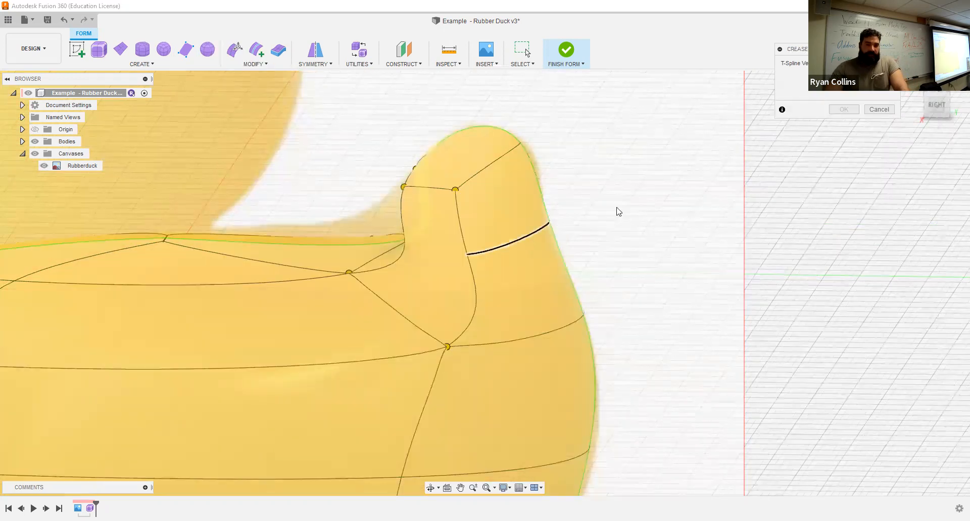
{"action": "middle_click_drag", "start_coordinate": [617, 207], "coordinate": [620, 199], "text": "shift"}
{"action": "scroll", "coordinate": [549, 234], "scroll_direction": "up", "scroll_amount": 3}
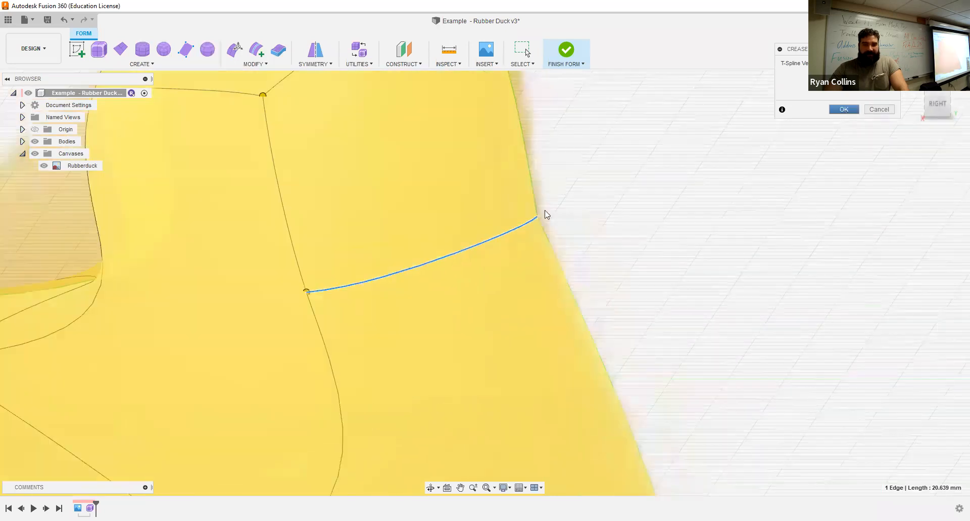
{"action": "key", "text": "Return"}
- Try moving the creased edge inward on the tail's rear, and cancel the form edit
{"action": "left_click", "coordinate": [235, 50]}
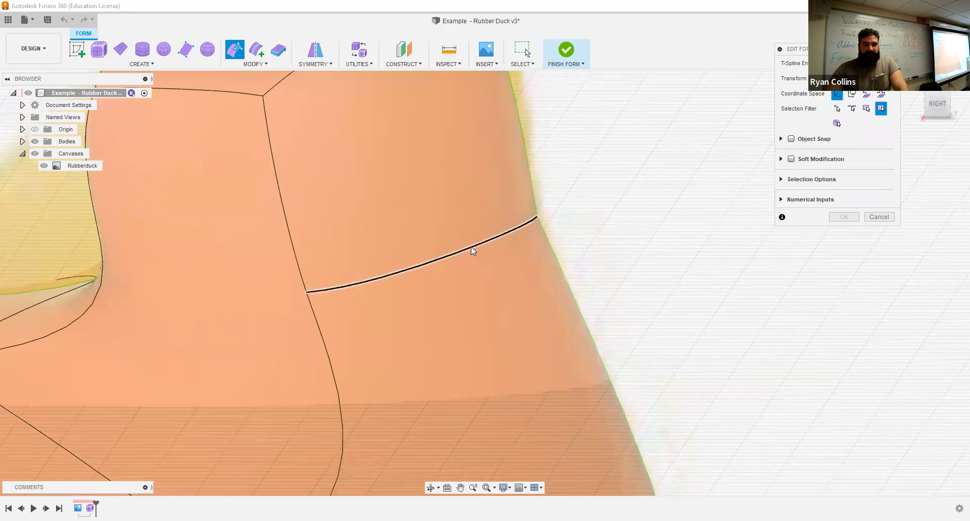
{"action": "left_click", "coordinate": [489, 243]}
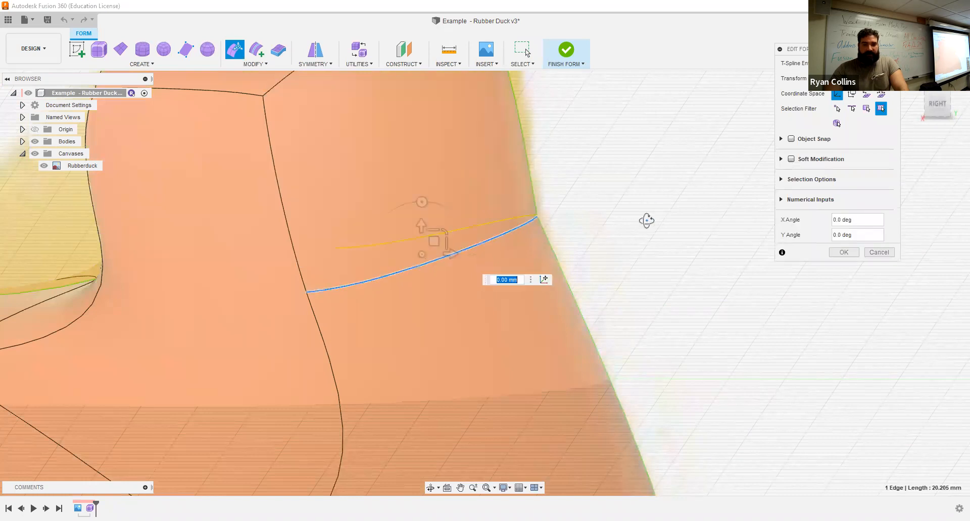
{"action": "scroll", "coordinate": [646, 222], "scroll_direction": "up", "scroll_amount": 2}
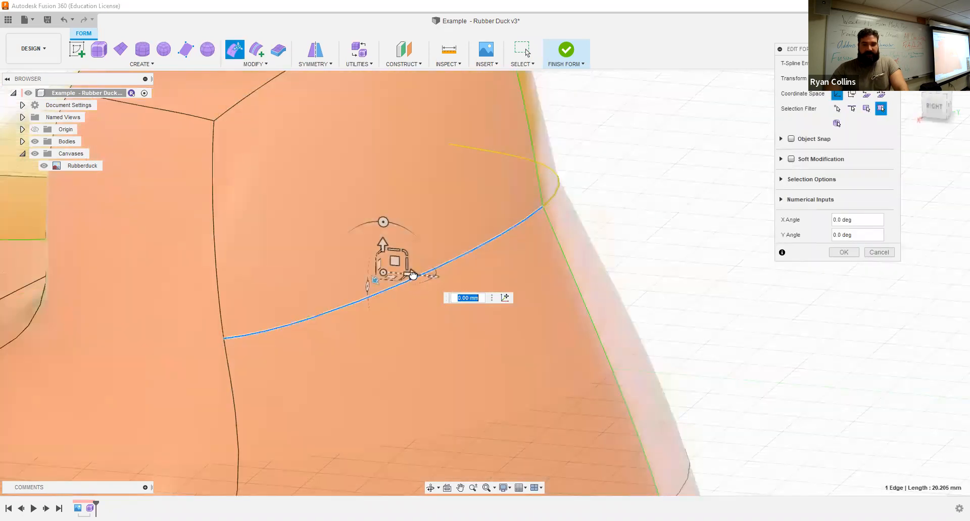
{"action": "middle_click_drag", "start_coordinate": [371, 264], "coordinate": [507, 234], "text": "shift"}
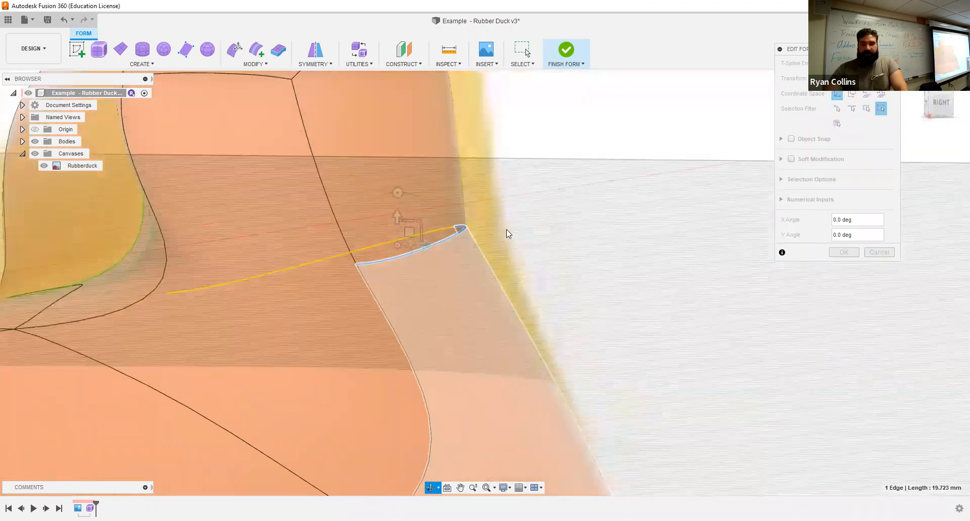
{"action": "scroll", "coordinate": [684, 256], "scroll_direction": "up", "scroll_amount": 5}
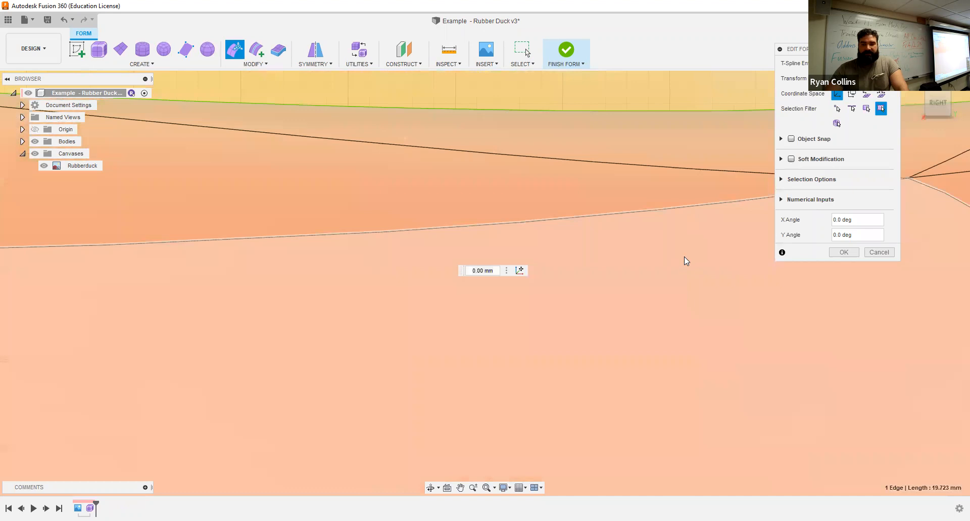
{"action": "scroll", "coordinate": [684, 256], "scroll_direction": "down", "scroll_amount": 5}
{"action": "middle_click_drag", "start_coordinate": [647, 324], "coordinate": [548, 322]}
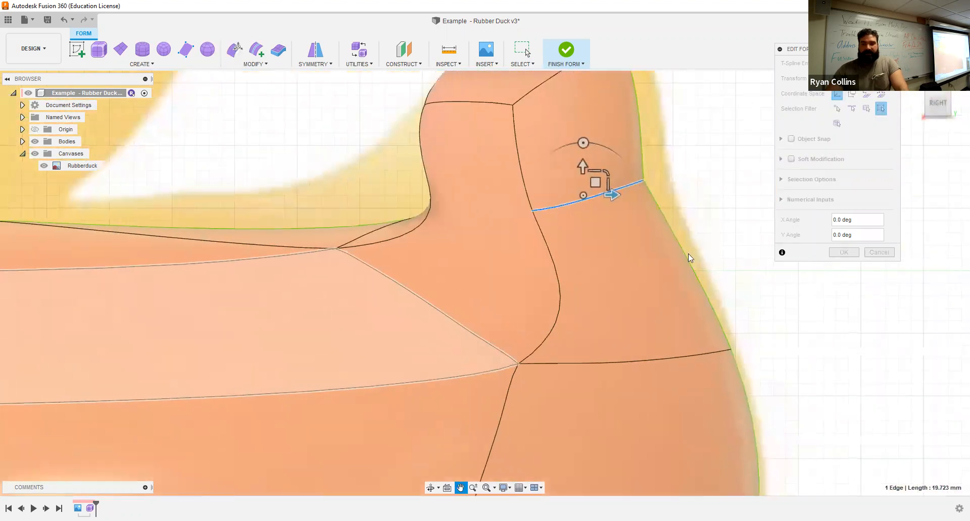
{"action": "scroll", "coordinate": [688, 257], "scroll_direction": "down", "scroll_amount": 2}
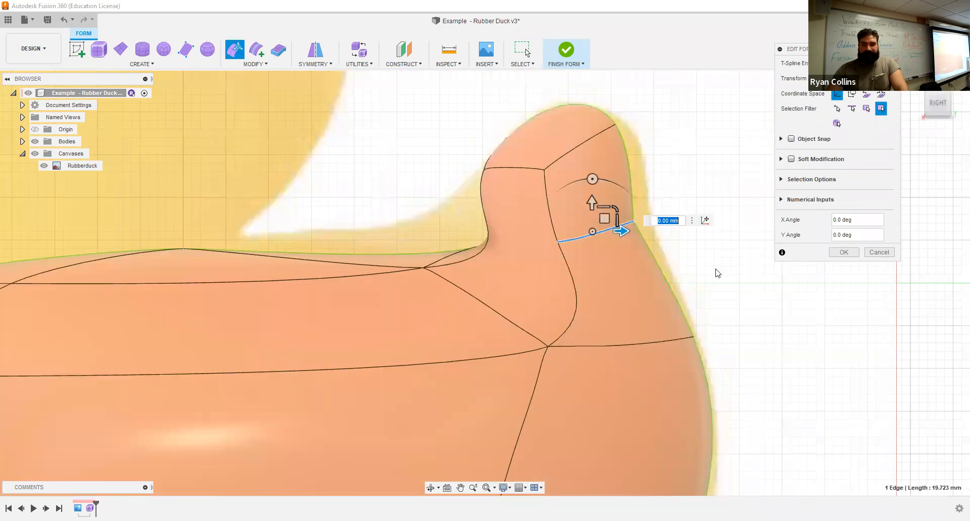
{"action": "left_click", "coordinate": [692, 205]}
{"action": "middle_click_drag", "start_coordinate": [691, 217], "coordinate": [704, 234]}
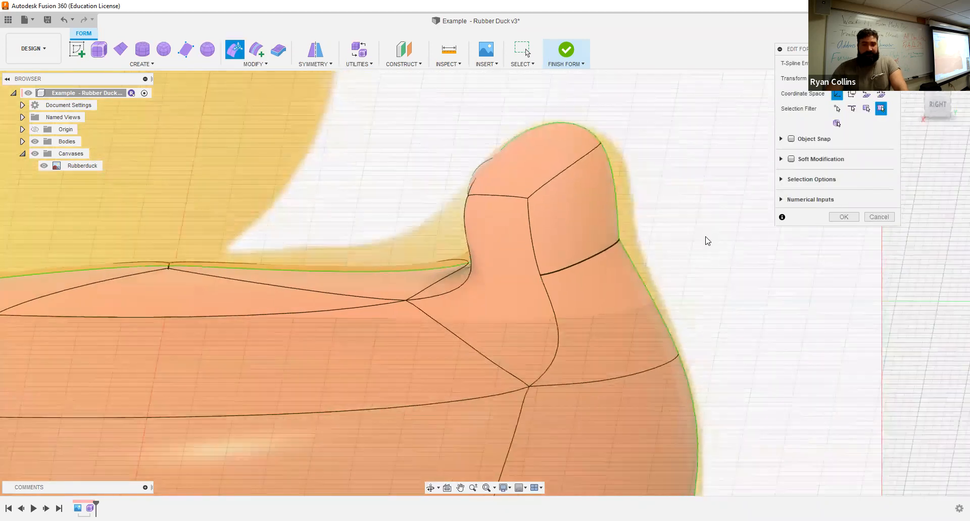
{"action": "left_click", "coordinate": [246, 66]}
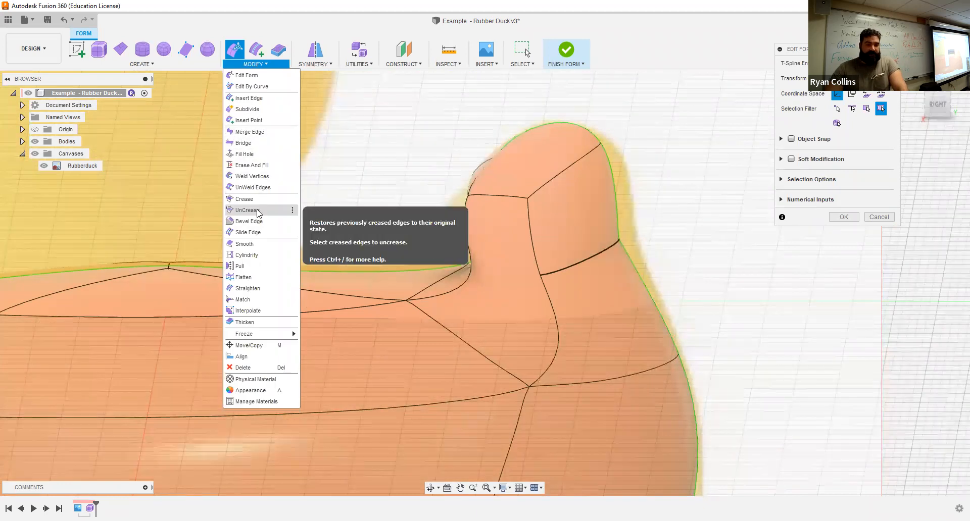
{"action": "left_click", "coordinate": [868, 216]}
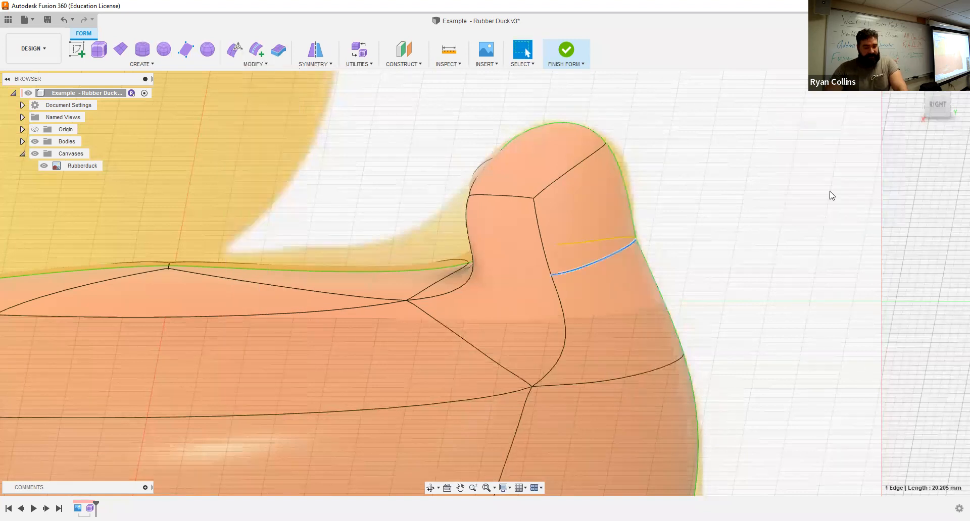
- Rotate the concave face at the front base of the tail by about -40 degrees
{"action": "middle_click_drag", "start_coordinate": [701, 193], "coordinate": [680, 198], "text": "shift"}
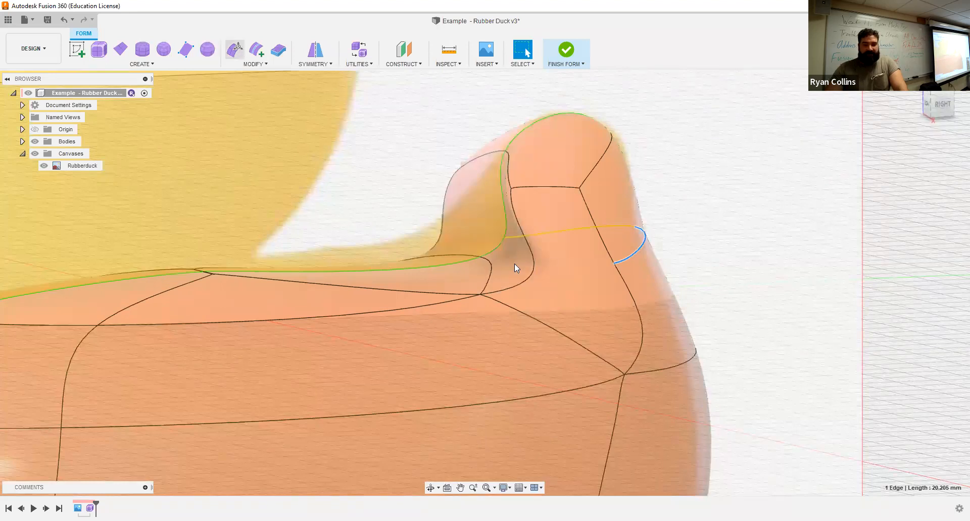
{"action": "left_click", "coordinate": [462, 275]}
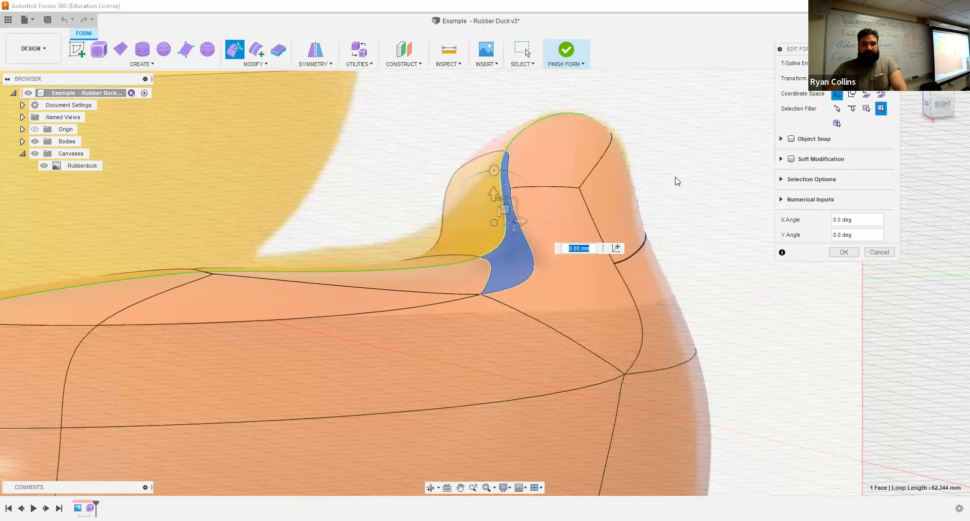
{"action": "middle_click_drag", "start_coordinate": [667, 182], "coordinate": [651, 182], "text": "shift"}
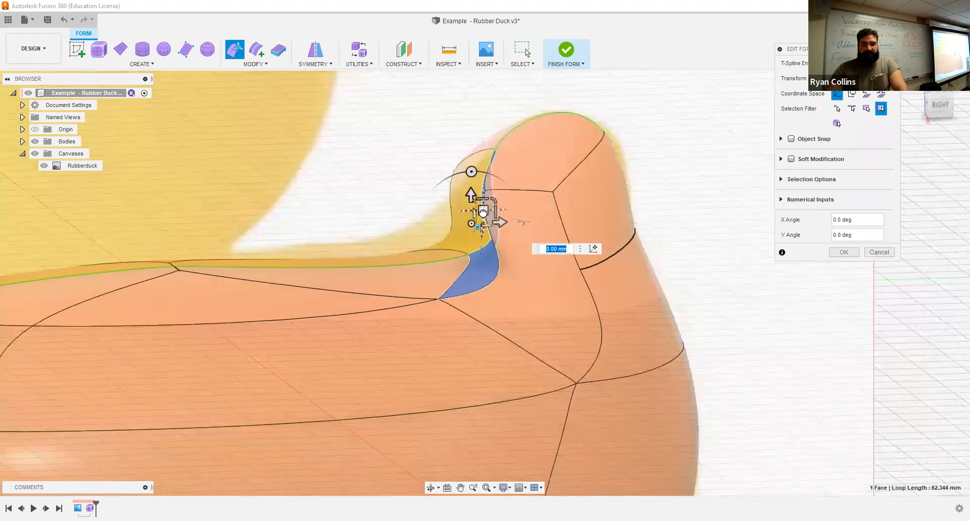
{"action": "left_click_drag", "start_coordinate": [470, 172], "coordinate": [501, 171]}
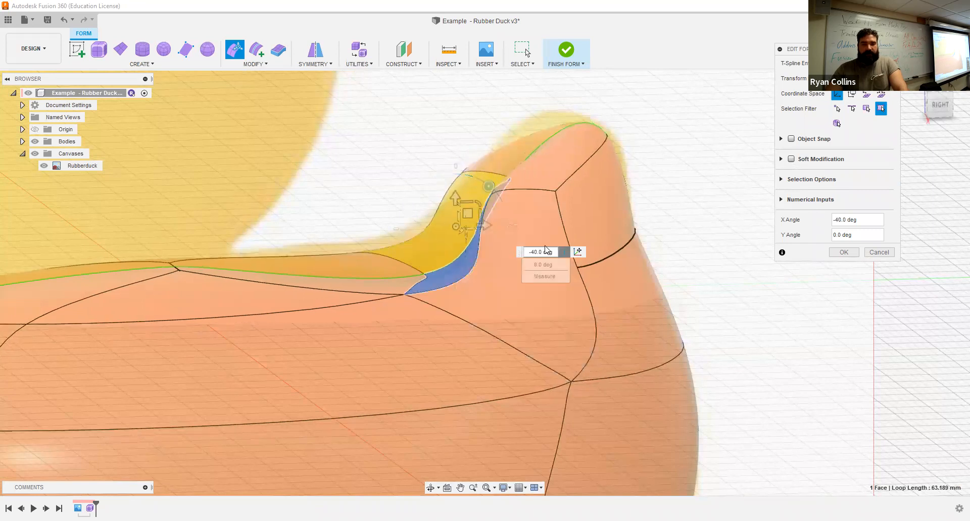
{"action": "mouse_move", "coordinate": [566, 210]}
{"action": "middle_mouse_down", "text": "shift"}
{"action": "mouse_move", "coordinate": [610, 199]}
{"action": "mouse_move", "coordinate": [572, 224]}
{"action": "middle_mouse_up", "text": "shift"}
{"action": "left_click", "coordinate": [676, 174]}
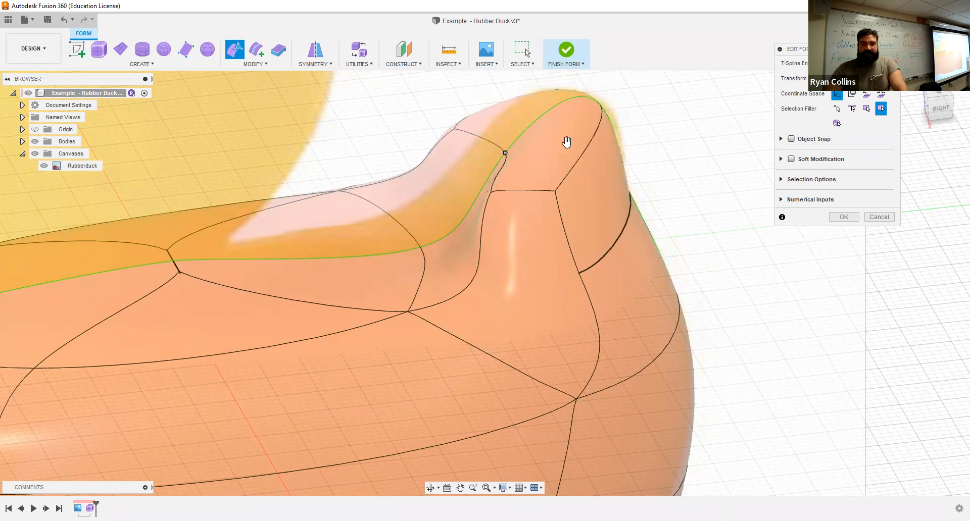
- Move the centreline vertex on the tail's front slope 9 mm toward the head
{"action": "left_click", "coordinate": [541, 281]}
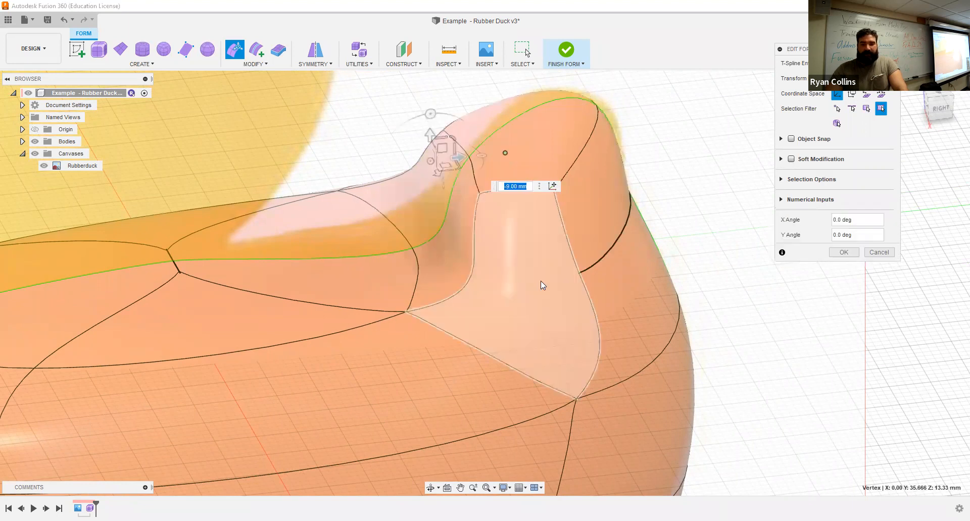
{"action": "middle_click_drag", "start_coordinate": [554, 269], "coordinate": [529, 262], "text": "shift"}
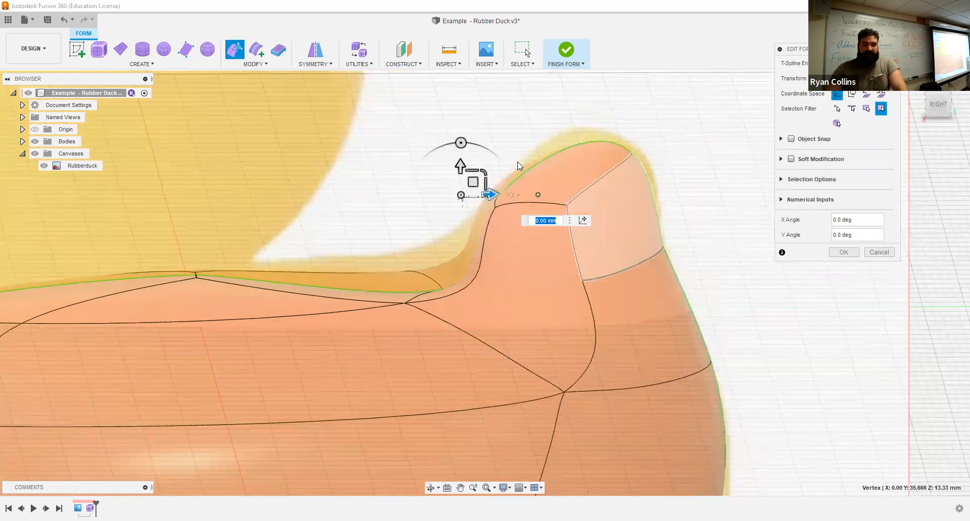
{"action": "middle_click_drag", "start_coordinate": [538, 324], "coordinate": [647, 247]}
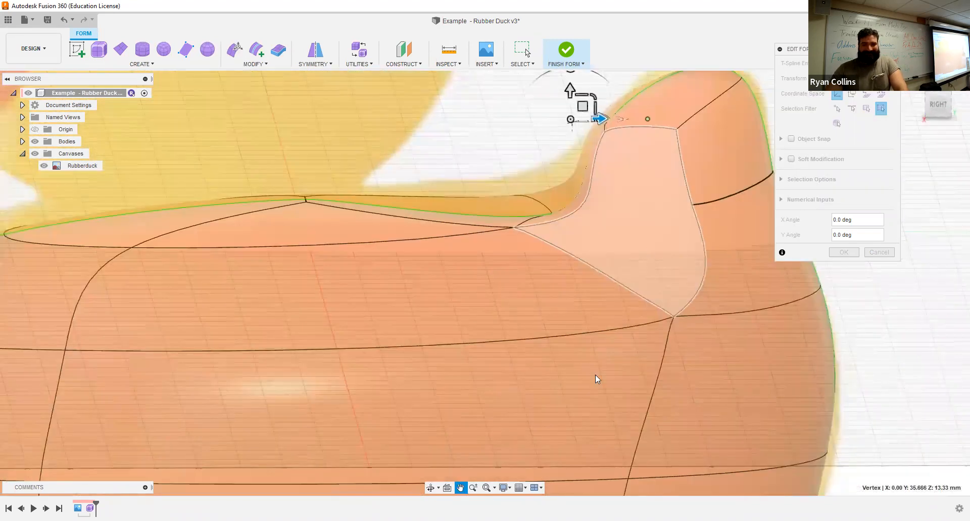
- Try moving and scaling the four connected edges running down the body's rear side, and clear the selection
{"action": "scroll", "coordinate": [595, 375], "scroll_direction": "down", "scroll_amount": 3}
{"action": "scroll", "coordinate": [273, 350], "scroll_direction": "down", "scroll_amount": 2}
{"action": "middle_click_drag", "start_coordinate": [460, 351], "coordinate": [506, 445], "text": "shift"}
{"action": "middle_click_drag", "start_coordinate": [557, 219], "coordinate": [466, 253], "text": "shift"}
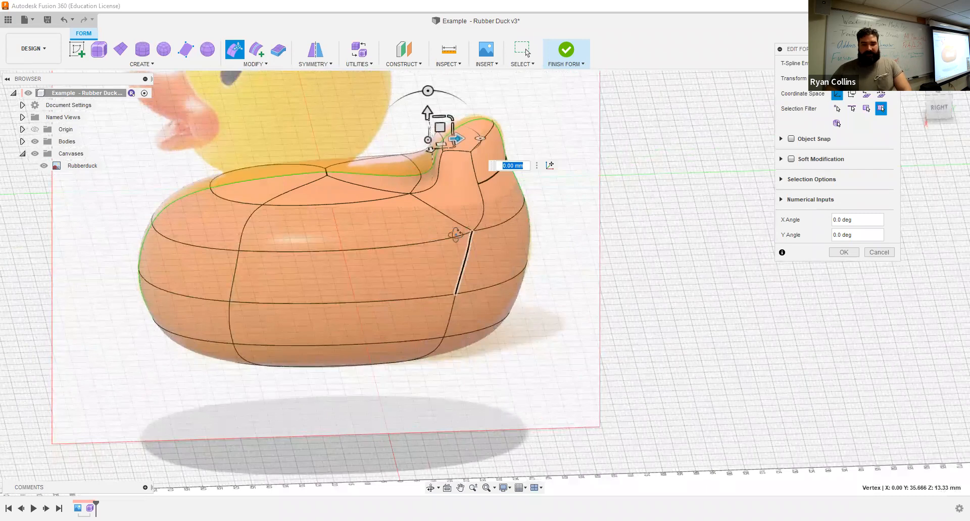
{"action": "left_click", "coordinate": [463, 250]}
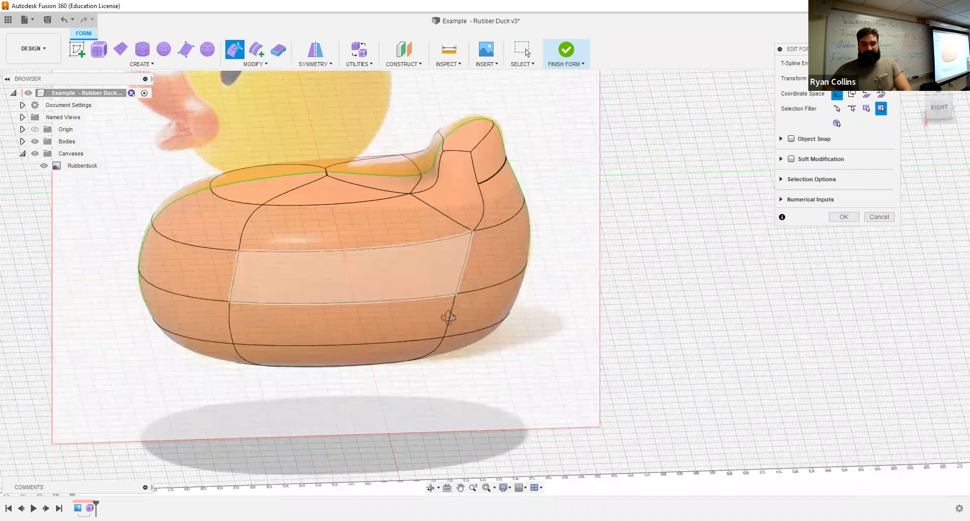
{"action": "left_click", "coordinate": [463, 278]}
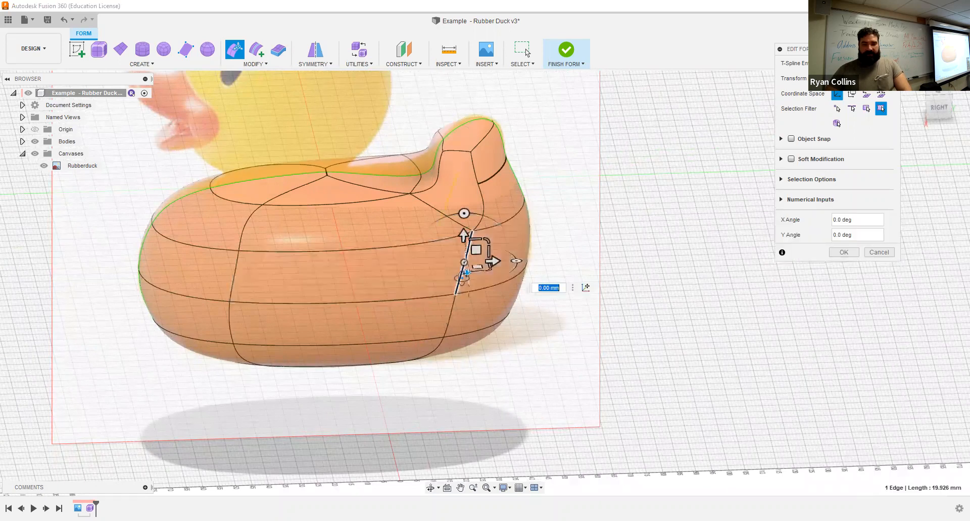
{"action": "double_click", "coordinate": [462, 280]}
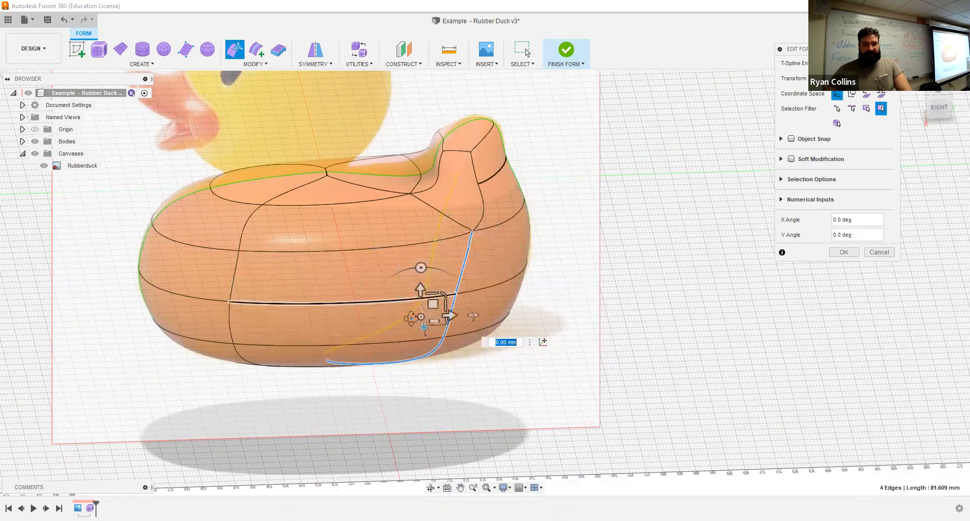
{"action": "middle_click_drag", "start_coordinate": [425, 324], "coordinate": [465, 340], "text": "shift"}
{"action": "left_click", "coordinate": [446, 329]}
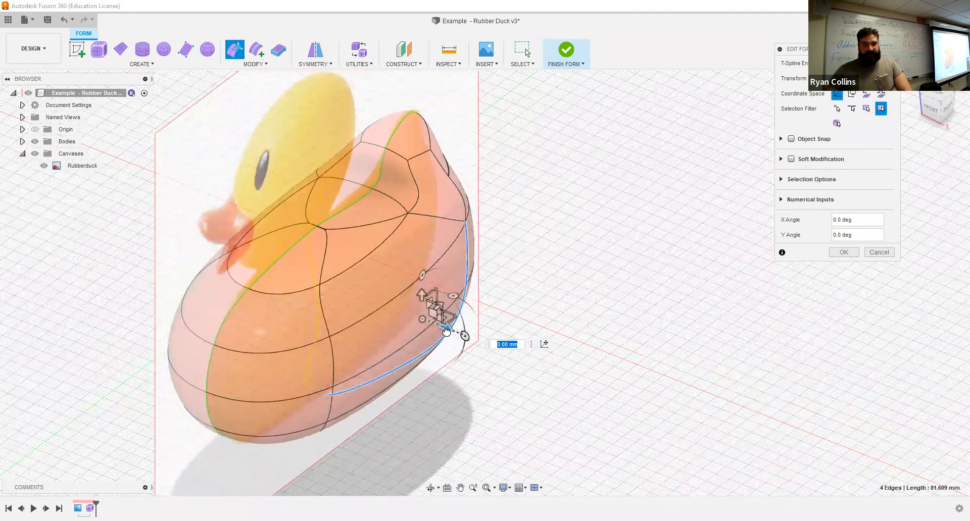
{"action": "middle_click_drag", "start_coordinate": [563, 287], "coordinate": [471, 346], "text": "shift"}
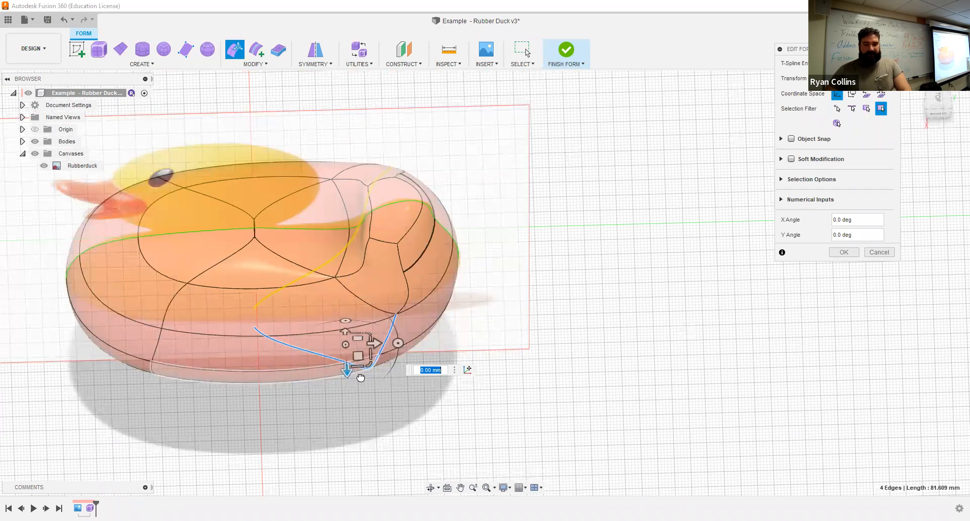
{"action": "left_click_drag", "start_coordinate": [361, 378], "coordinate": [363, 393]}
{"action": "mouse_move", "coordinate": [361, 344]}
{"action": "left_mouse_down"}
{"action": "mouse_move", "coordinate": [362, 400]}
{"action": "mouse_move", "coordinate": [363, 326]}
{"action": "left_mouse_up"}
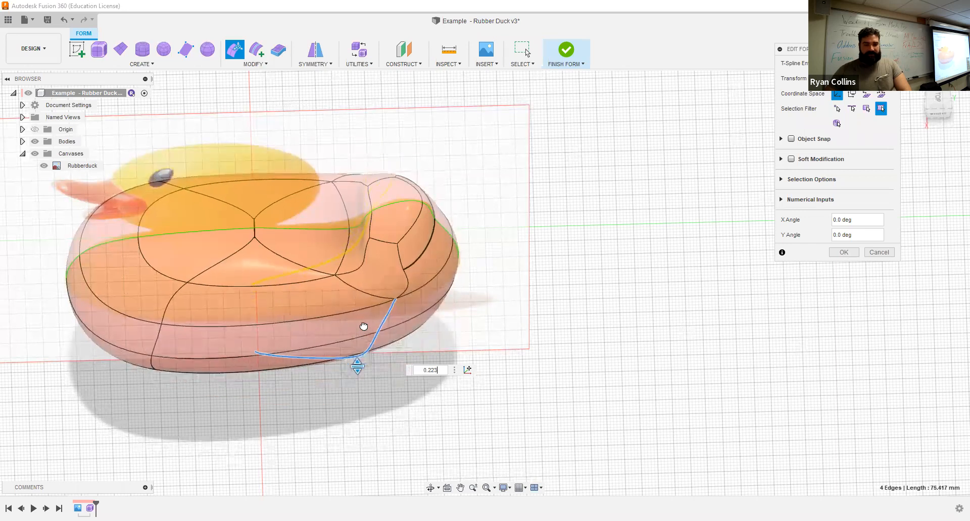
{"action": "middle_click_drag", "start_coordinate": [589, 270], "coordinate": [538, 326], "text": "shift"}
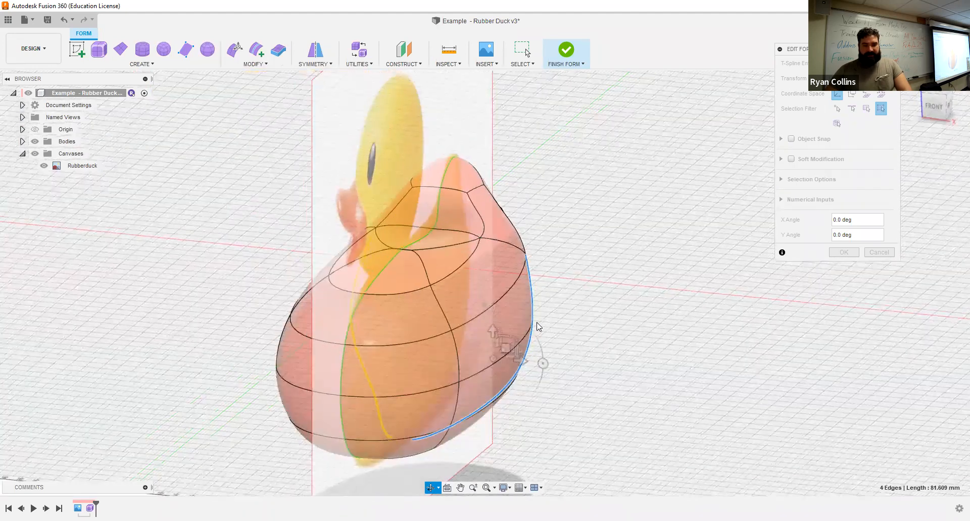
{"action": "middle_click_drag", "start_coordinate": [598, 347], "coordinate": [605, 330], "text": "shift"}
{"action": "left_click", "coordinate": [554, 307]}
- Crease the two upright edges on the body's rear side and the edge across the tail's tip
{"action": "middle_click_drag", "start_coordinate": [554, 307], "coordinate": [612, 297], "text": "shift"}
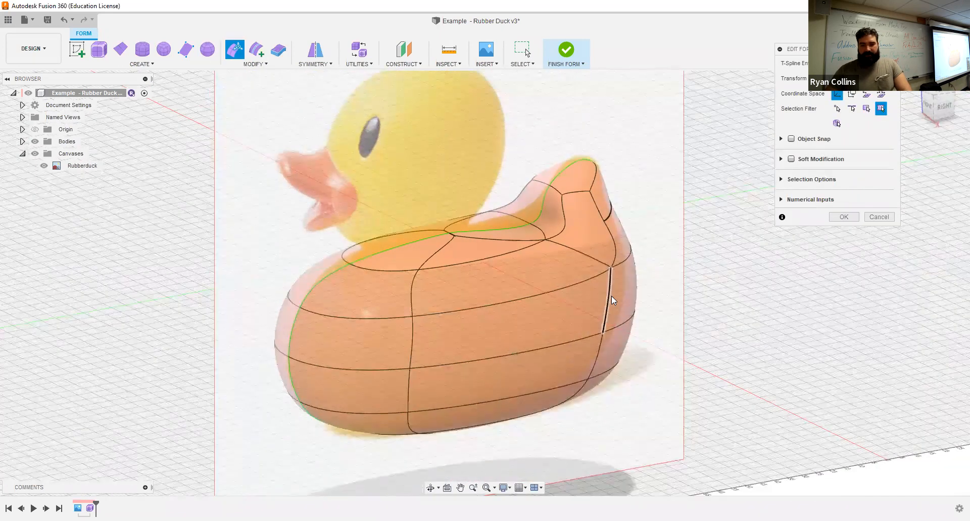
{"action": "left_click", "coordinate": [597, 355]}
{"action": "middle_click_drag", "start_coordinate": [708, 301], "coordinate": [712, 304], "text": "shift"}
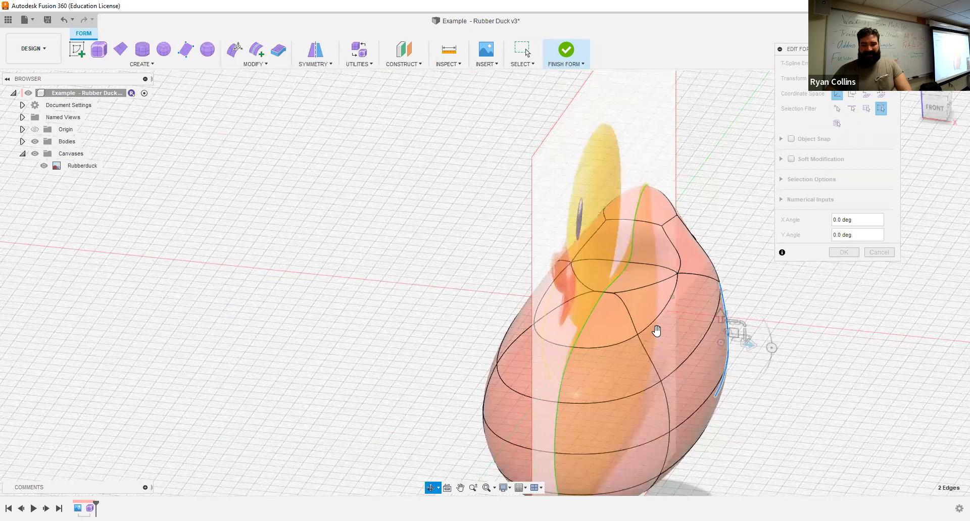
{"action": "middle_click_drag", "start_coordinate": [654, 296], "coordinate": [631, 282], "text": "shift"}
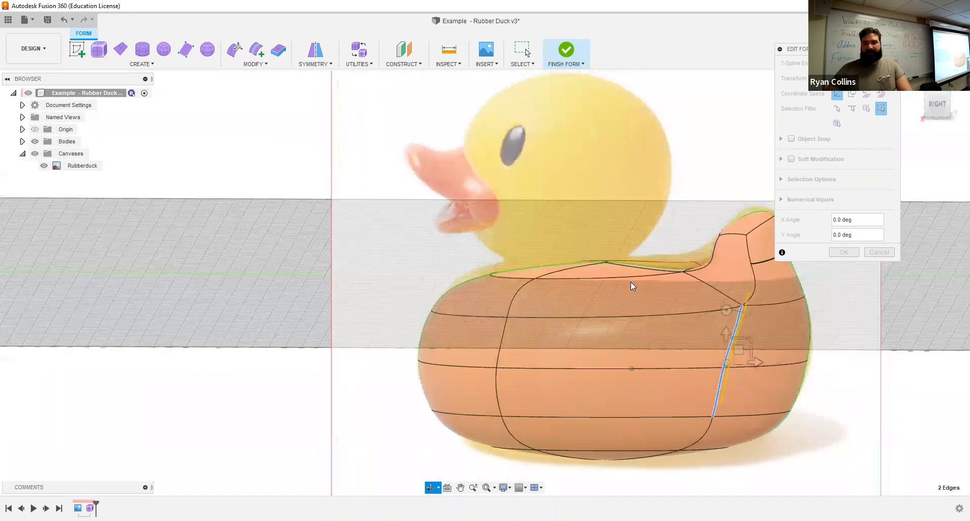
{"action": "middle_click_drag", "start_coordinate": [835, 264], "coordinate": [717, 225], "text": "shift"}
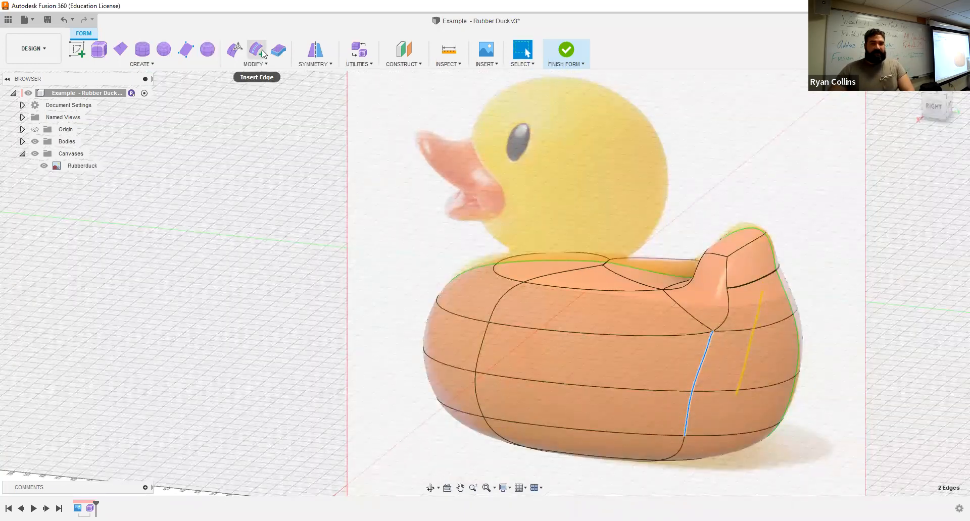
{"action": "left_click", "coordinate": [258, 66]}
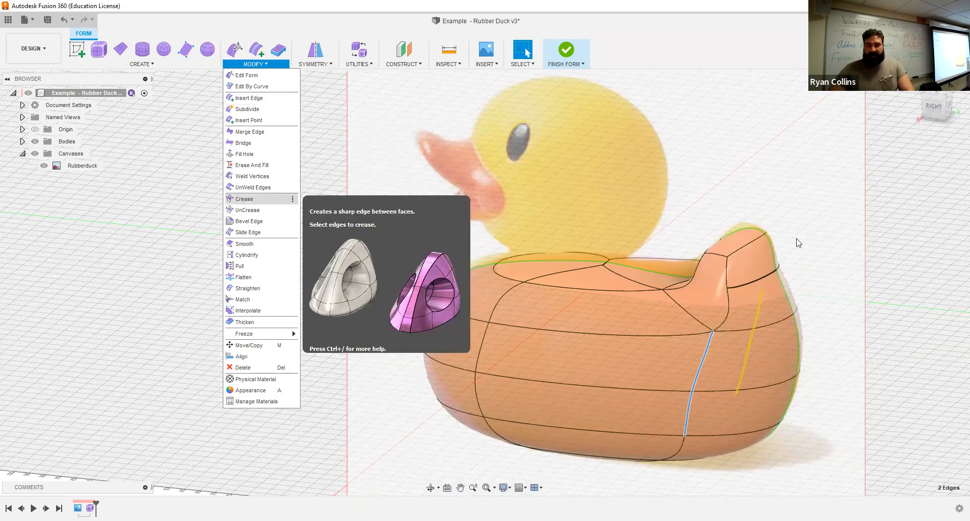
{"action": "scroll", "coordinate": [763, 237], "scroll_direction": "up", "scroll_amount": 5}
{"action": "middle_click_drag", "start_coordinate": [811, 218], "coordinate": [843, 179], "text": "shift"}
{"action": "key", "text": "Return"}
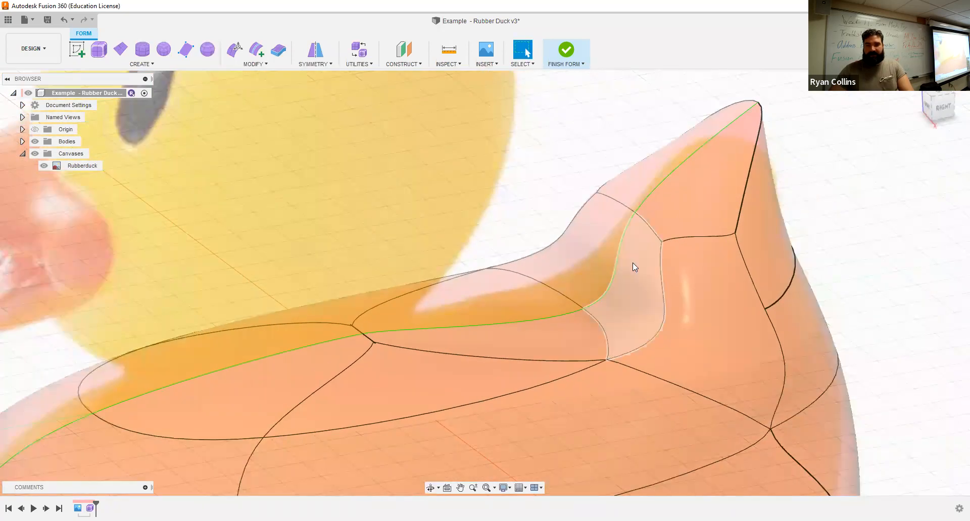
- Save the design with the version description "Duck Body made"
{"action": "scroll", "coordinate": [632, 267], "scroll_direction": "down", "scroll_amount": 3}
{"action": "scroll", "coordinate": [550, 263], "scroll_direction": "down", "scroll_amount": 5}
{"action": "middle_click_drag", "start_coordinate": [649, 292], "coordinate": [698, 242], "text": "shift"}
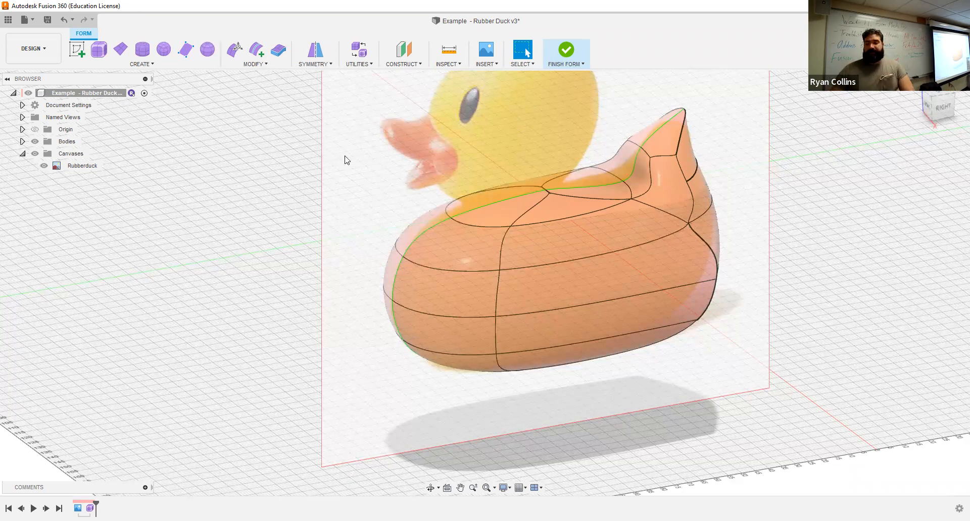
{"action": "key", "text": "ctrl+s"}
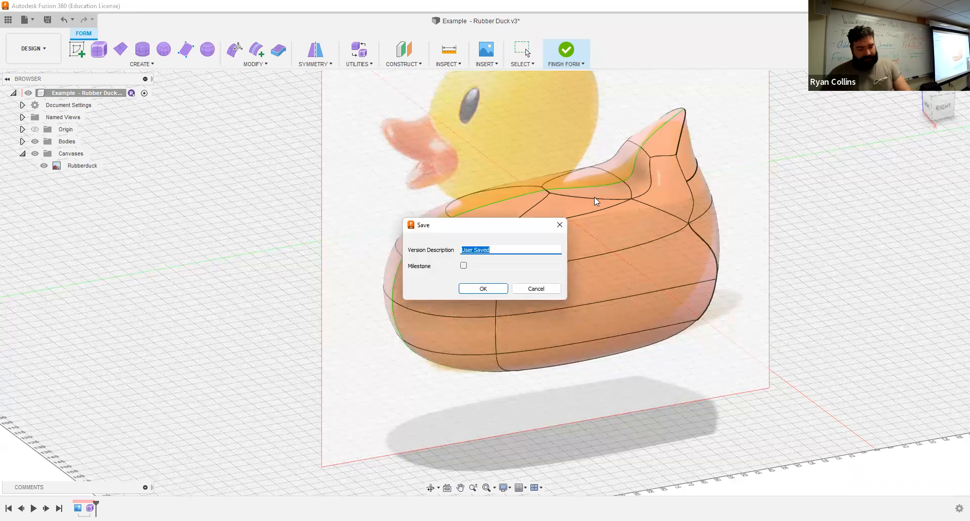
{"action": "type", "text": "Su"}
{"action": "key", "text": "BackSpace"}
{"action": "key", "text": "BackSpace"}
{"action": "type", "text": "Dyc"}
{"action": "key", "text": "BackSpace"}
{"action": "key", "text": "BackSpace"}
{"action": "type", "text": "uc"}
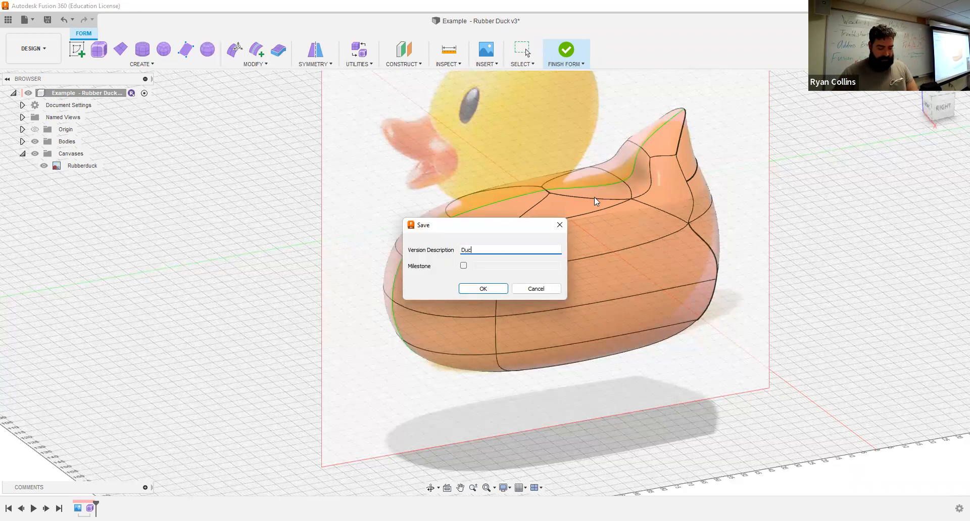
{"action": "type", "text": "k Body made"}
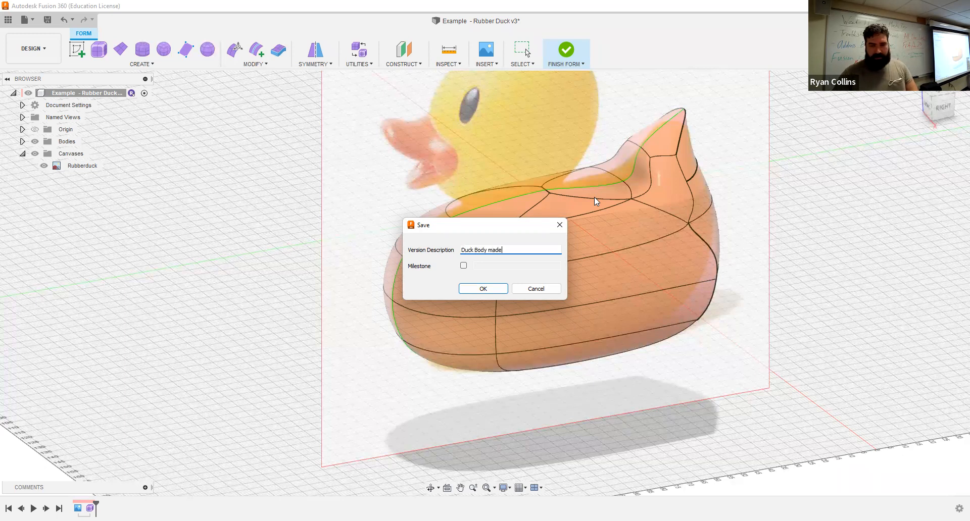
{"action": "key", "text": "Return"}
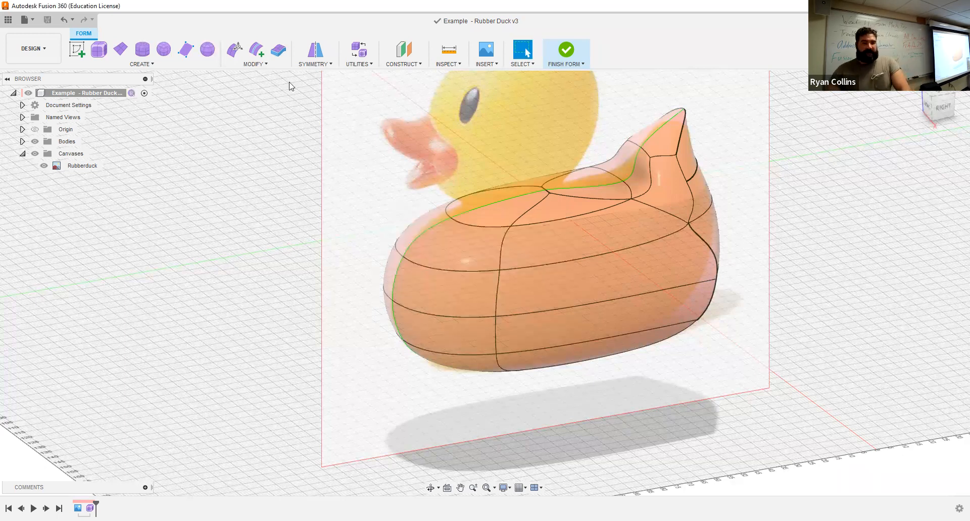
- Place a form sphere 58 mm in diameter at the centre of the duck's head on the side plane of the canvas
{"action": "left_click", "coordinate": [207, 49]}
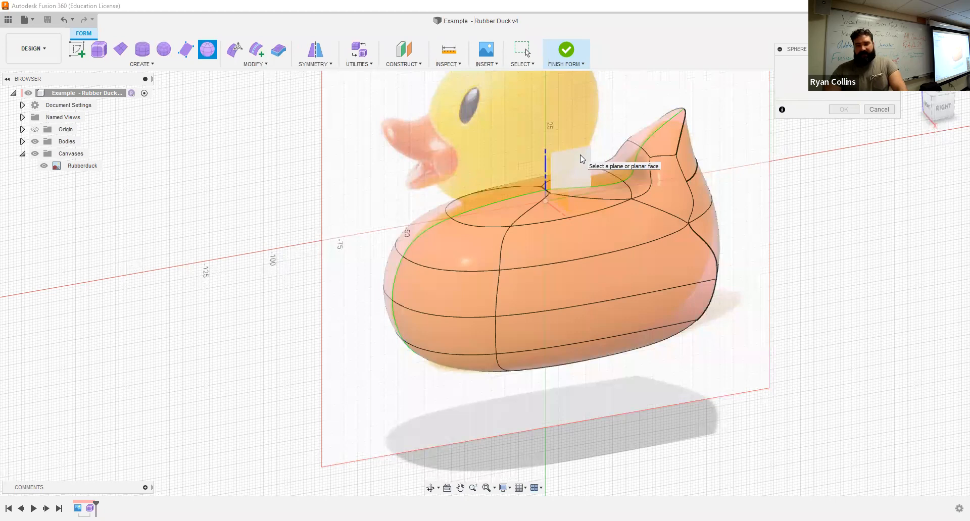
{"action": "middle_click_drag", "start_coordinate": [527, 123], "coordinate": [505, 111], "text": "shift"}
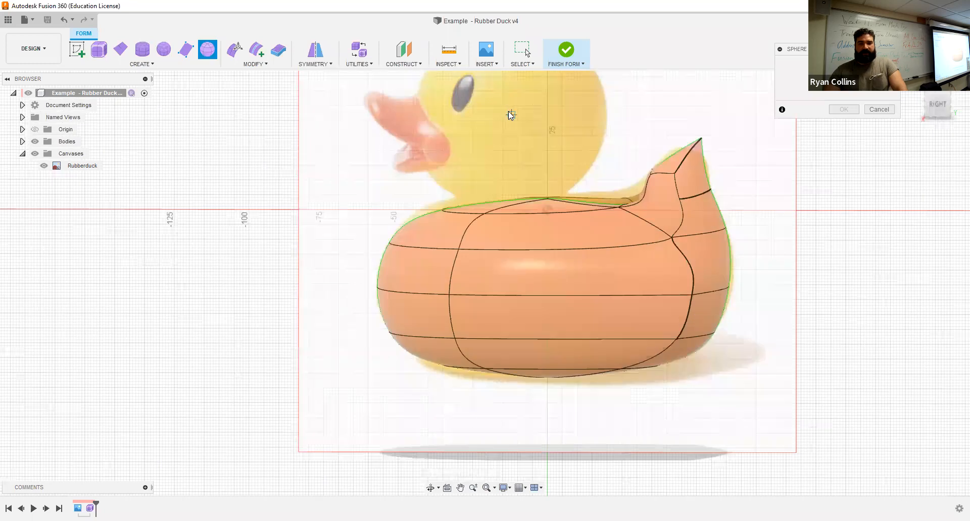
{"action": "left_click", "coordinate": [505, 110]}
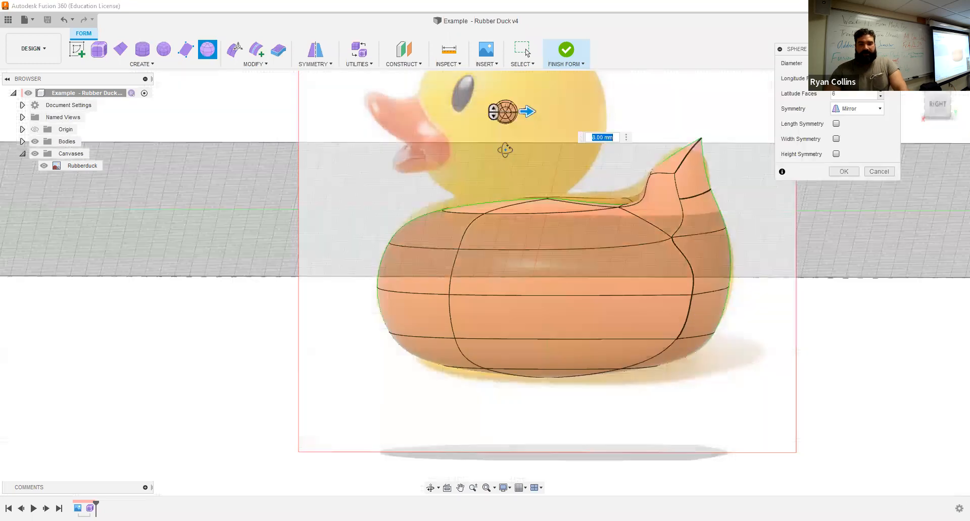
{"action": "middle_click_drag", "start_coordinate": [505, 150], "coordinate": [513, 166], "text": "shift"}
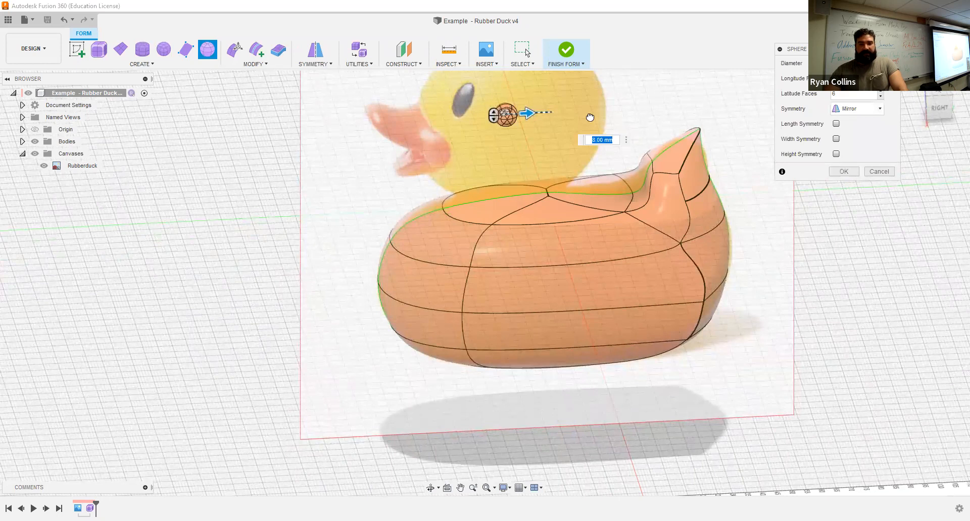
{"action": "type", "text": "58"}
{"action": "key", "text": "Return"}
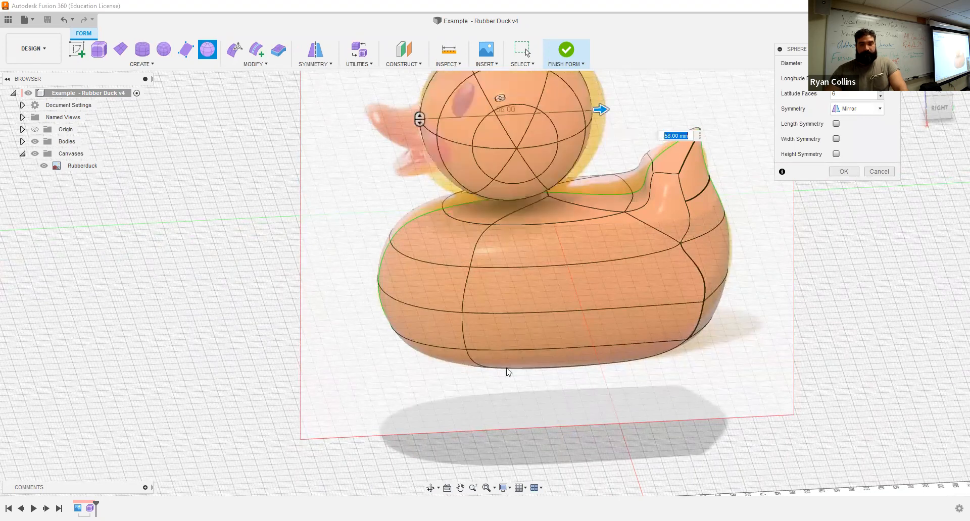
- Enlarge the head sphere's diameter to 68 mm to match the reference outline
{"action": "middle_click_drag", "start_coordinate": [440, 237], "coordinate": [504, 306]}
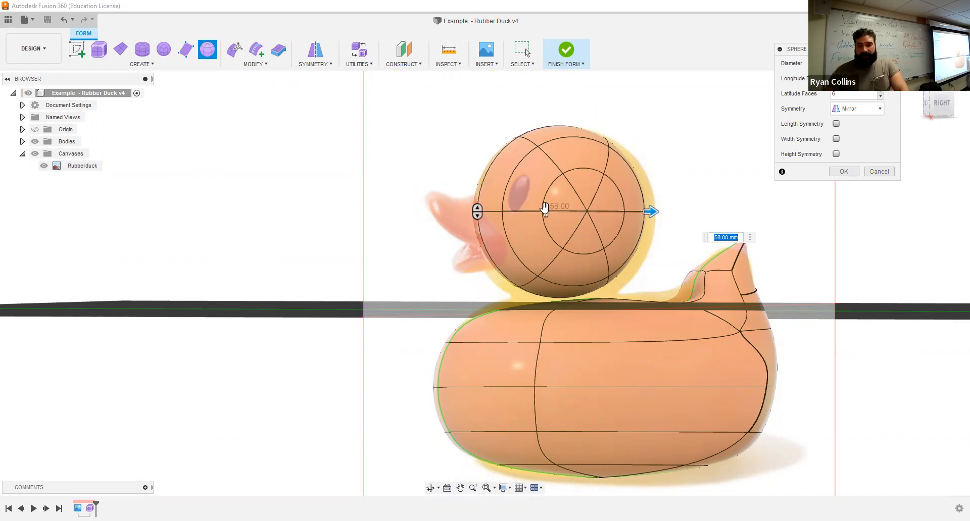
{"action": "middle_click_drag", "start_coordinate": [634, 217], "coordinate": [656, 211], "text": "shift"}
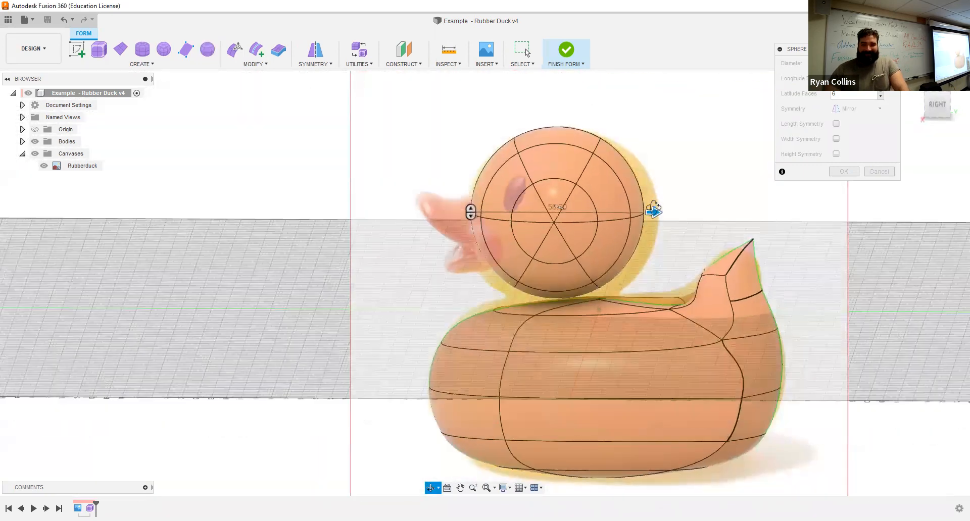
{"action": "left_click_drag", "start_coordinate": [655, 213], "coordinate": [668, 212]}
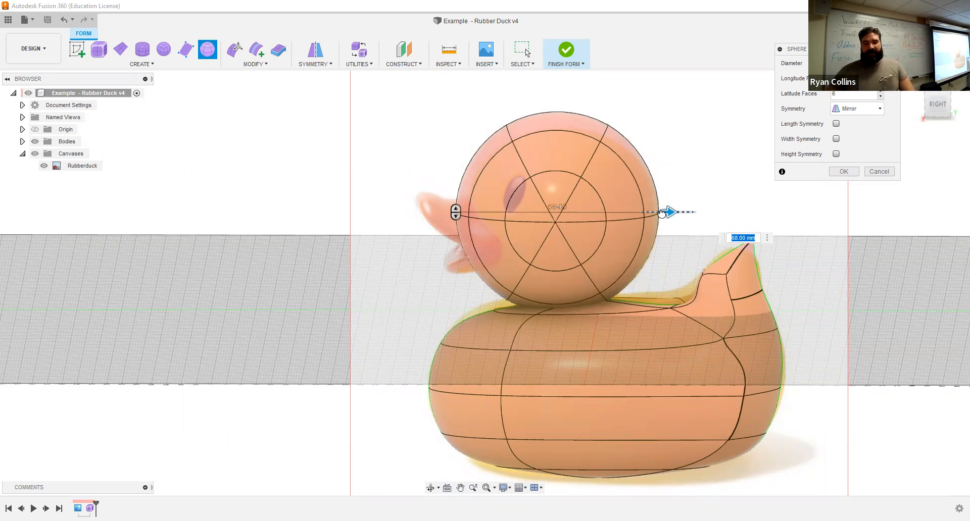
- Set the head sphere's diameter to 57 mm, turn on height symmetry for the mirror, and create the sphere
{"action": "mouse_move", "coordinate": [604, 267]}
{"action": "middle_mouse_down", "text": "shift"}
{"action": "mouse_move", "coordinate": [677, 261]}
{"action": "mouse_move", "coordinate": [612, 281]}
{"action": "middle_mouse_up", "text": "shift"}
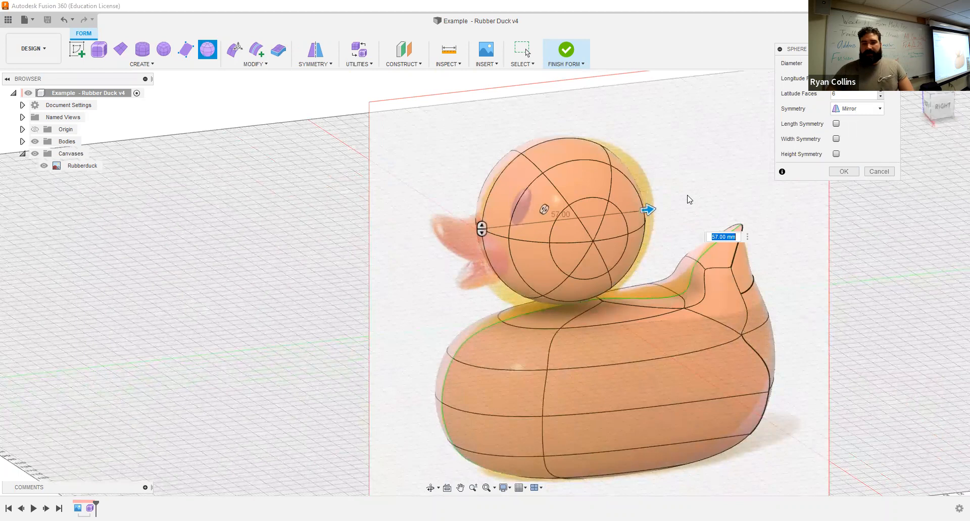
{"action": "middle_click_drag", "start_coordinate": [686, 191], "coordinate": [722, 207], "text": "shift"}
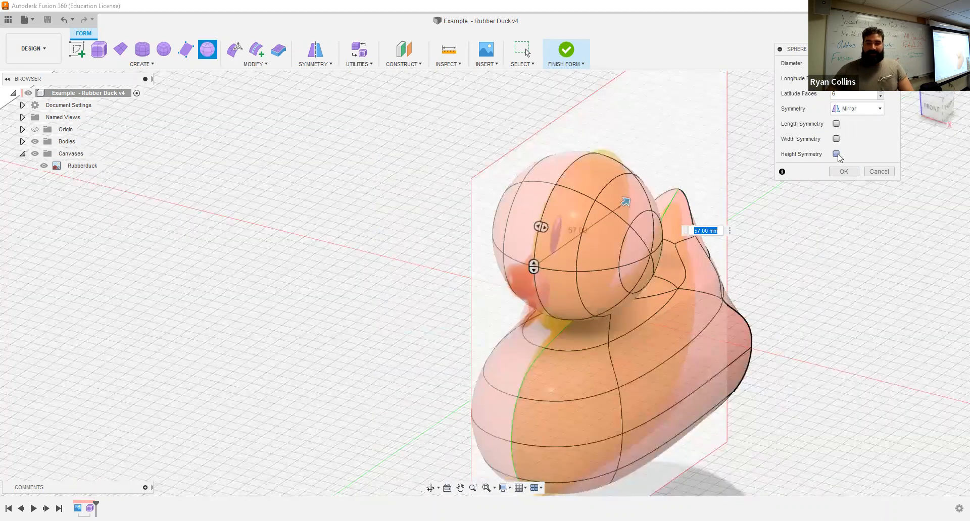
{"action": "left_click", "coordinate": [836, 154]}
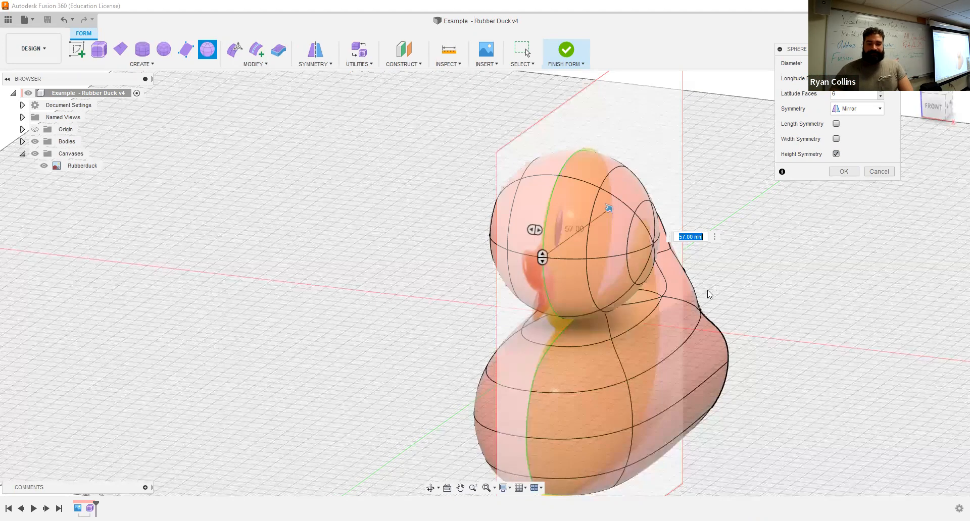
{"action": "middle_click_drag", "start_coordinate": [742, 350], "coordinate": [705, 322], "text": "shift"}
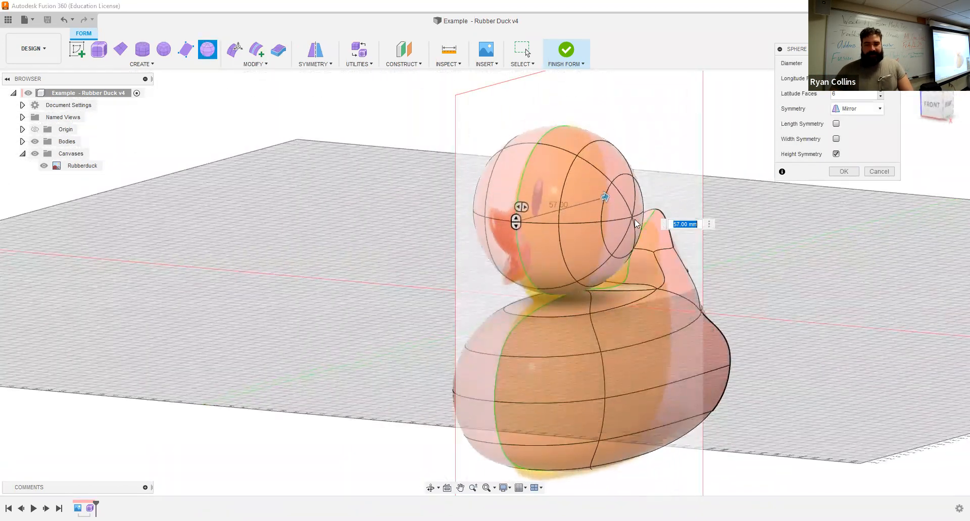
{"action": "middle_click_drag", "start_coordinate": [516, 230], "coordinate": [460, 230], "text": "shift"}
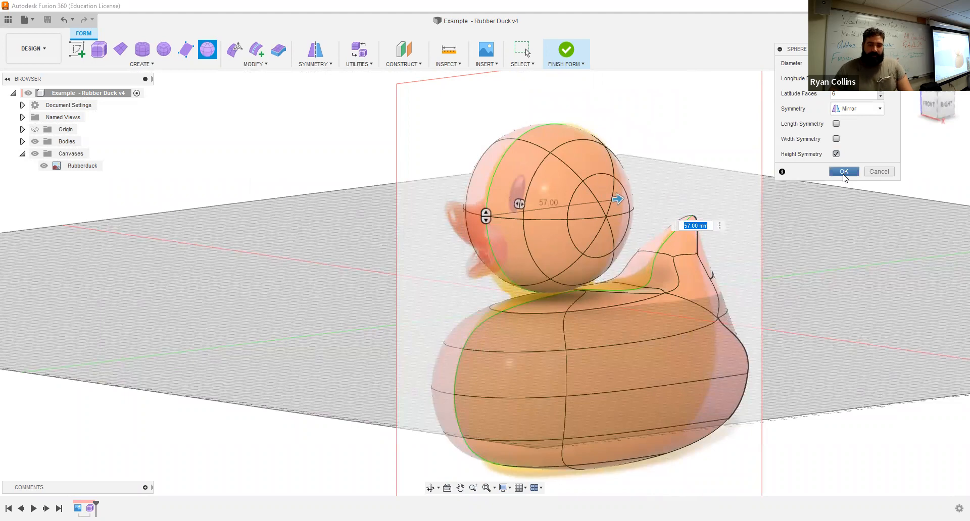
{"action": "left_click", "coordinate": [844, 172]}
{"action": "scroll", "coordinate": [587, 309], "scroll_direction": "down", "scroll_amount": 3}
{"action": "scroll", "coordinate": [677, 263], "scroll_direction": "up", "scroll_amount": 4}
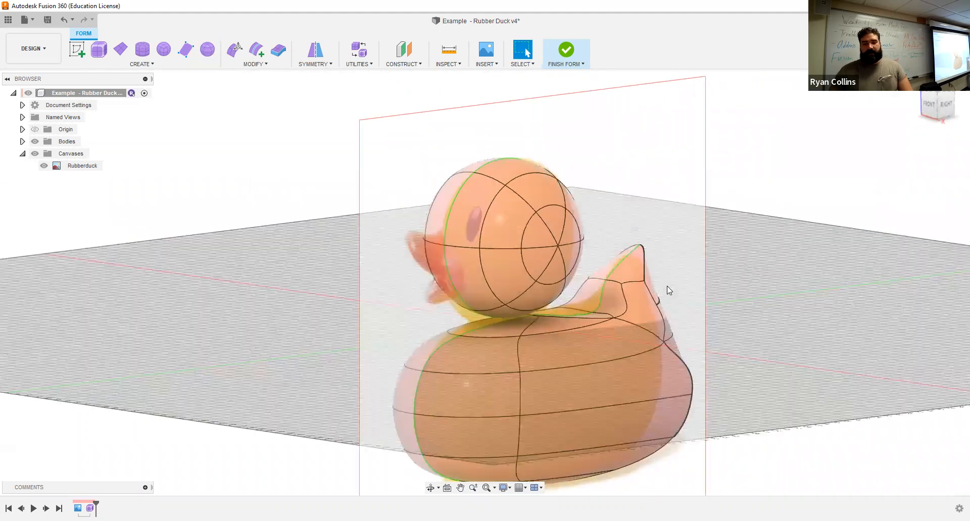
{"action": "scroll", "coordinate": [689, 258], "scroll_direction": "down", "scroll_amount": 2}
{"action": "mouse_move", "coordinate": [689, 258]}
{"action": "middle_mouse_down", "text": "shift"}
{"action": "mouse_move", "coordinate": [660, 262]}
{"action": "mouse_move", "coordinate": [712, 262]}
{"action": "mouse_move", "coordinate": [723, 249]}
{"action": "mouse_move", "coordinate": [696, 256]}
{"action": "mouse_move", "coordinate": [695, 268]}
{"action": "middle_mouse_up", "text": "shift"}
{"action": "left_click", "coordinate": [237, 54]}
{"action": "middle_click_drag", "start_coordinate": [721, 169], "coordinate": [756, 175], "text": "shift"}
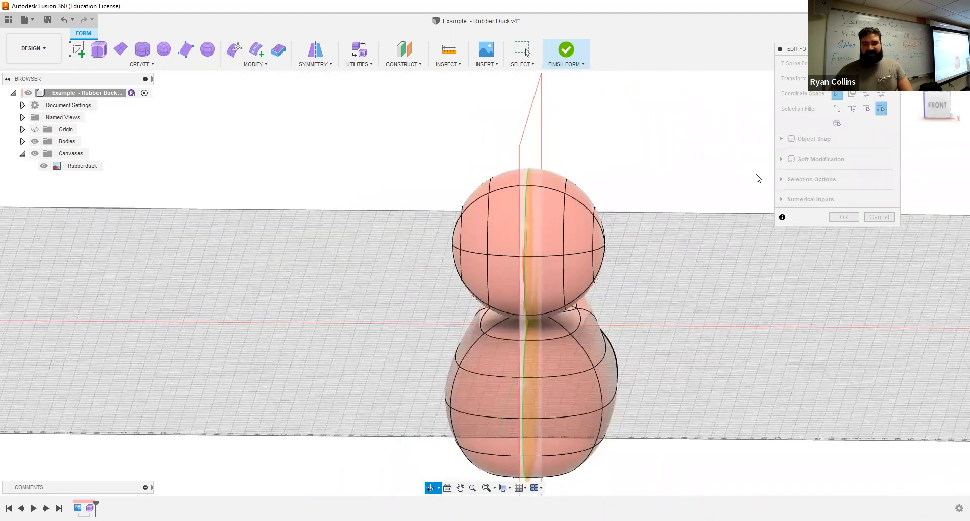
{"action": "left_click", "coordinate": [853, 109]}
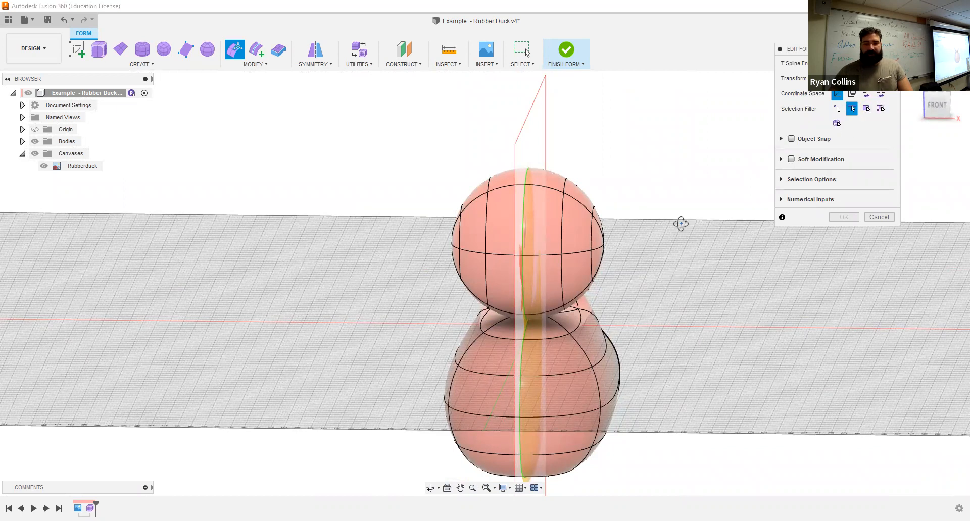
{"action": "left_click", "coordinate": [936, 104]}
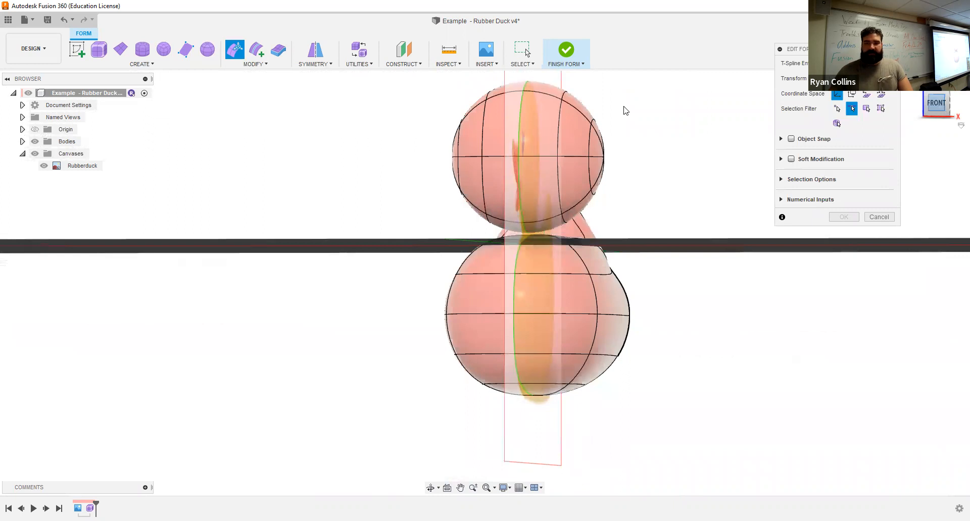
{"action": "left_click_drag", "start_coordinate": [574, 203], "coordinate": [633, 167]}
{"action": "left_click_drag", "start_coordinate": [546, 71], "coordinate": [602, 228]}
{"action": "mouse_move", "coordinate": [634, 273]}
{"action": "middle_mouse_down", "text": "shift"}
{"action": "mouse_move", "coordinate": [611, 274]}
{"action": "mouse_move", "coordinate": [662, 268]}
{"action": "mouse_move", "coordinate": [640, 281]}
{"action": "middle_mouse_up", "text": "shift"}
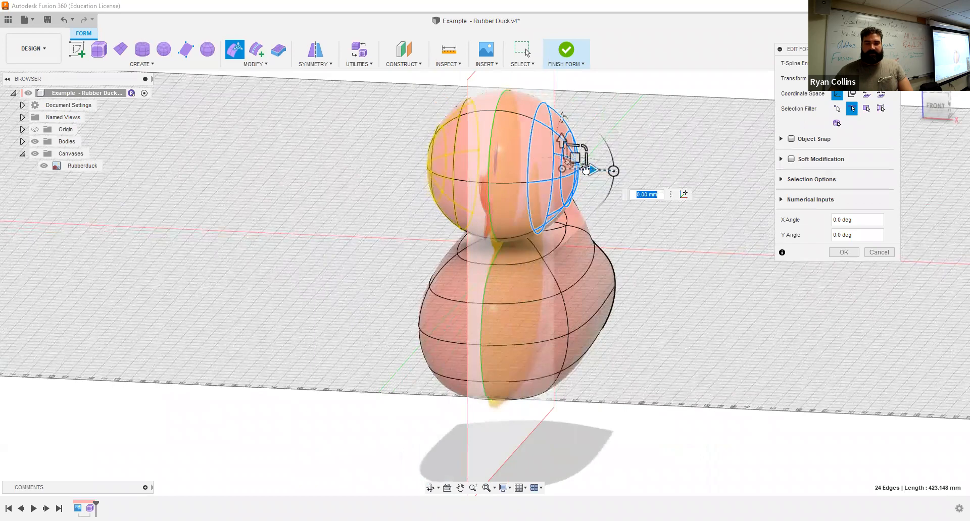
{"action": "middle_click_drag", "start_coordinate": [625, 250], "coordinate": [591, 265], "text": "shift"}
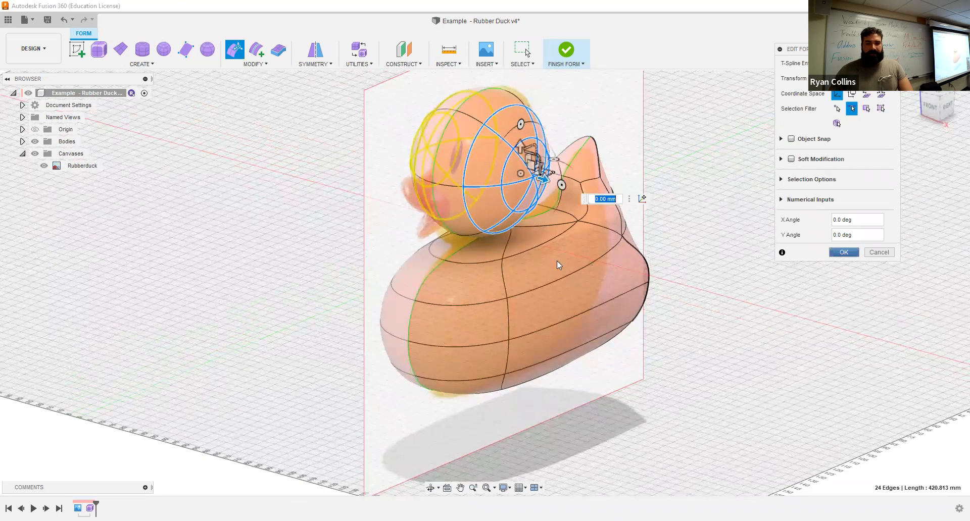
{"action": "key", "text": "Escape"}
{"action": "left_click", "coordinate": [759, 225]}
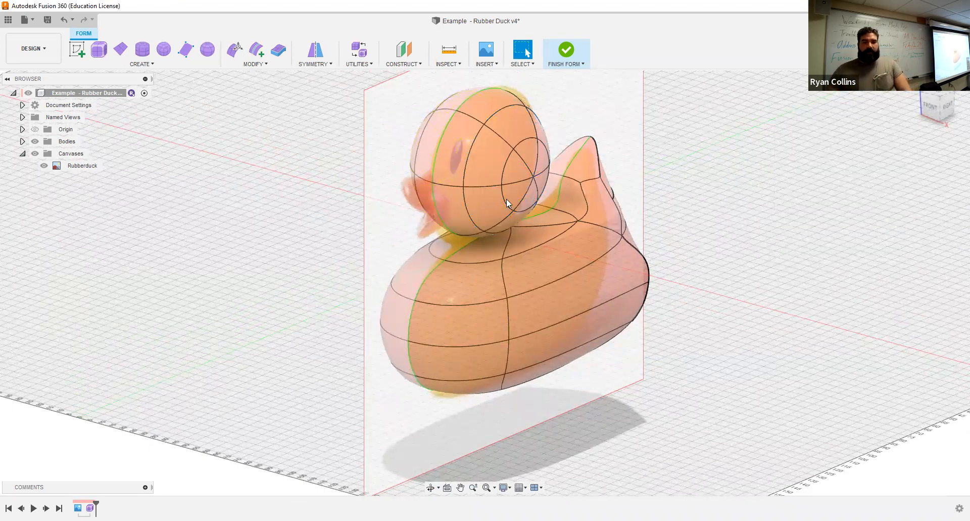
- Try to pull the horizontal edge at the front of the head 27 mm forward over the beak, and undo the move
{"action": "middle_click_drag", "start_coordinate": [597, 223], "coordinate": [567, 213], "text": "shift"}
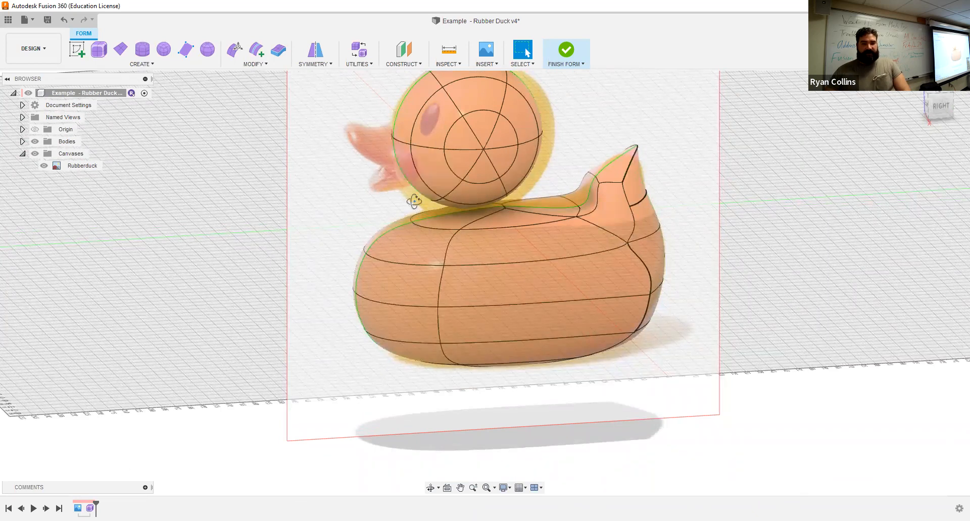
{"action": "middle_click_drag", "start_coordinate": [414, 202], "coordinate": [343, 146], "text": "shift"}
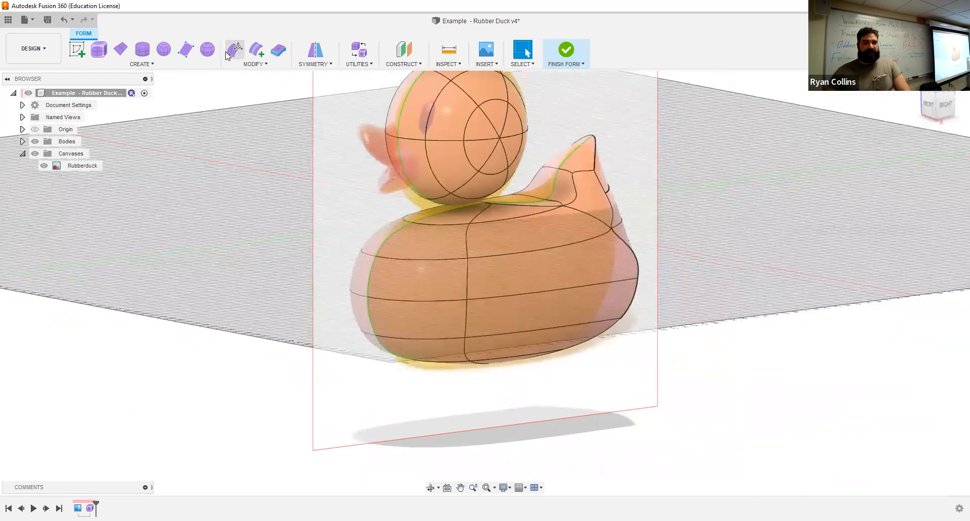
{"action": "left_click", "coordinate": [234, 50]}
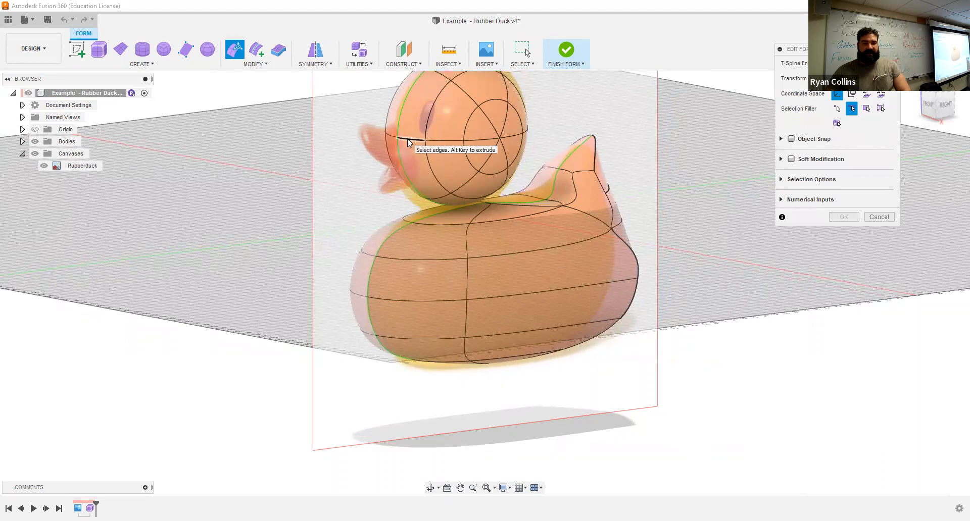
{"action": "left_click", "coordinate": [392, 136]}
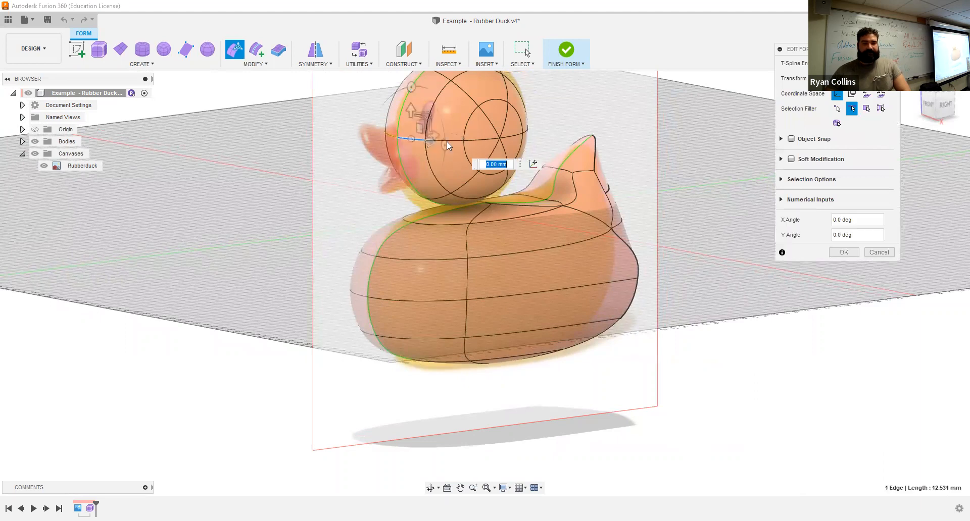
{"action": "middle_click_drag", "start_coordinate": [447, 141], "coordinate": [401, 145], "text": "shift"}
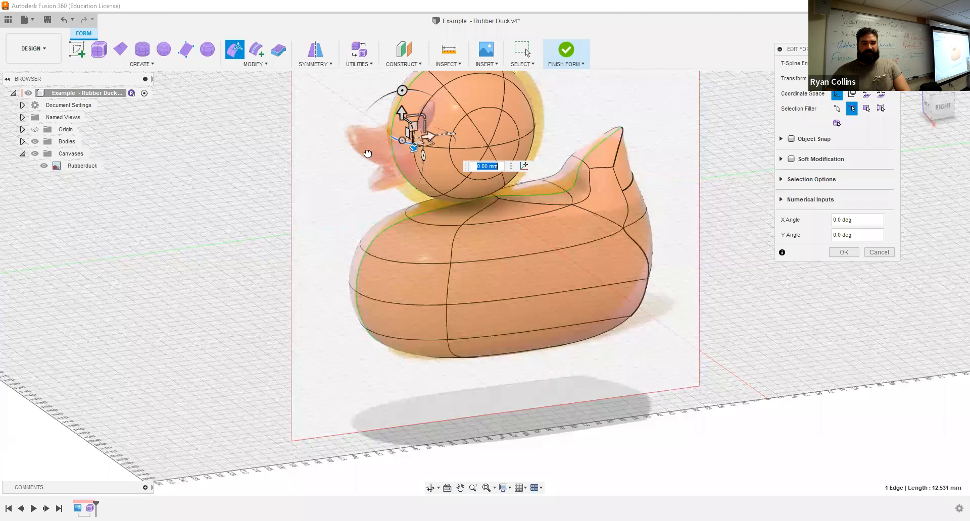
{"action": "left_click_drag", "start_coordinate": [429, 142], "coordinate": [365, 152]}
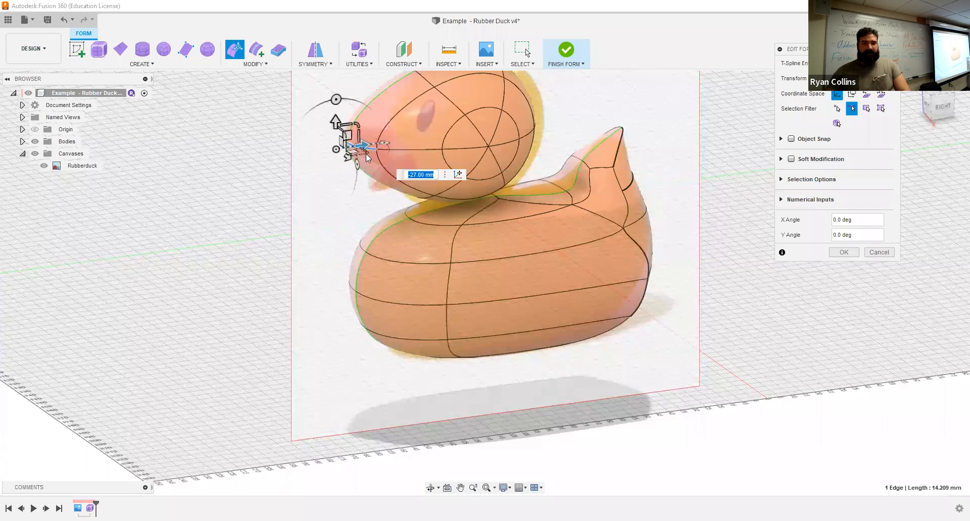
{"action": "key", "text": "ctrl+z"}
{"action": "middle_click_drag", "start_coordinate": [383, 200], "coordinate": [397, 183], "text": "shift"}
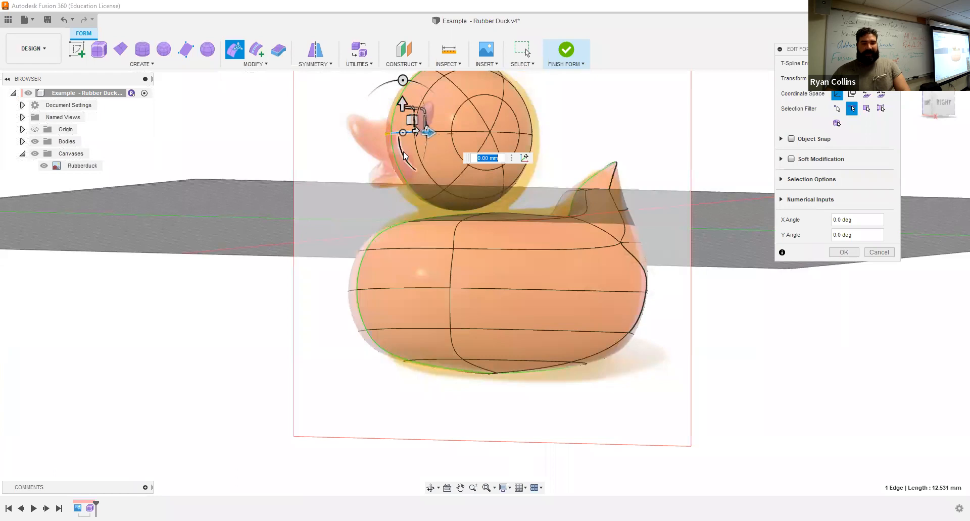
{"action": "left_click", "coordinate": [880, 252]}
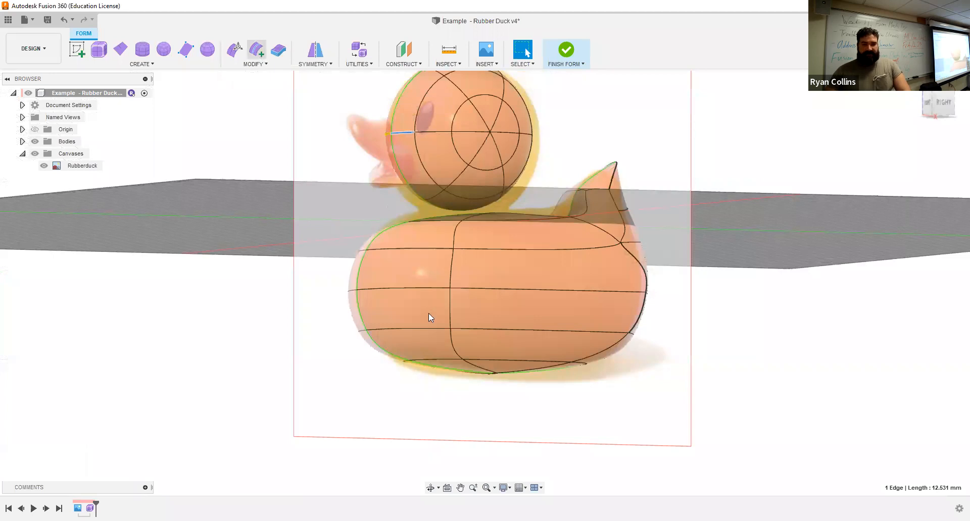
- Insert edges on both sides of the horizontal edge at the front of the head at an insert location of 0.25
{"action": "scroll", "coordinate": [393, 239], "scroll_direction": "up", "scroll_amount": 4}
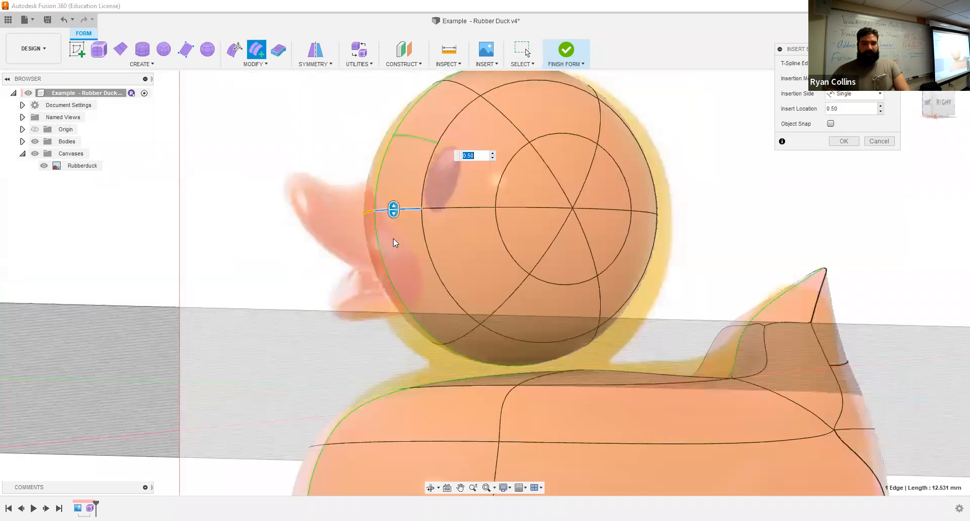
{"action": "left_click", "coordinate": [859, 94]}
{"action": "left_click", "coordinate": [844, 118]}
{"action": "middle_click_drag", "start_coordinate": [404, 245], "coordinate": [353, 206], "text": "shift"}
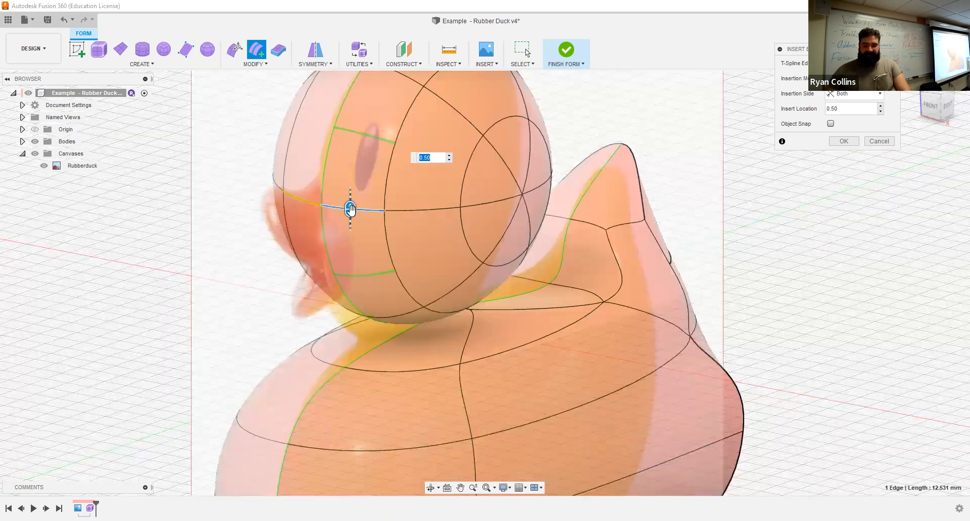
{"action": "type", "text": ".2"}
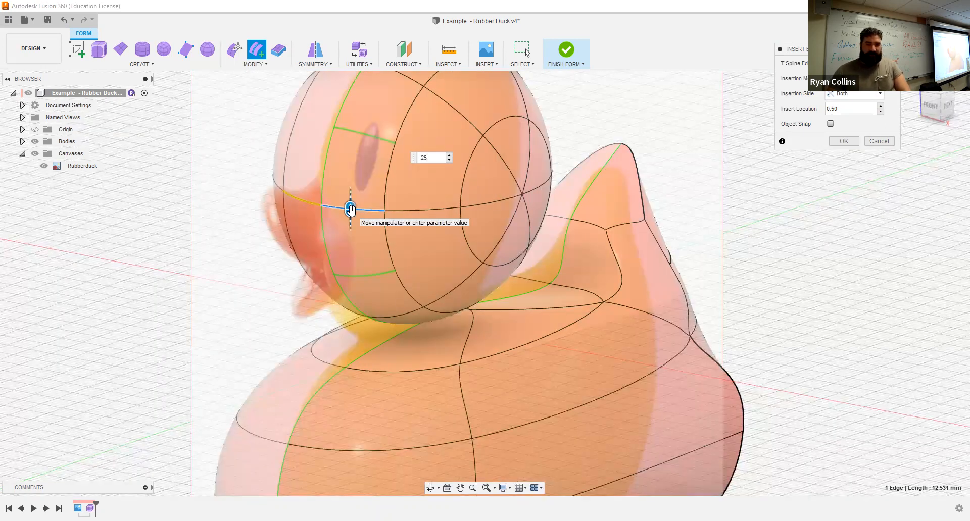
{"action": "type", "text": "5"}
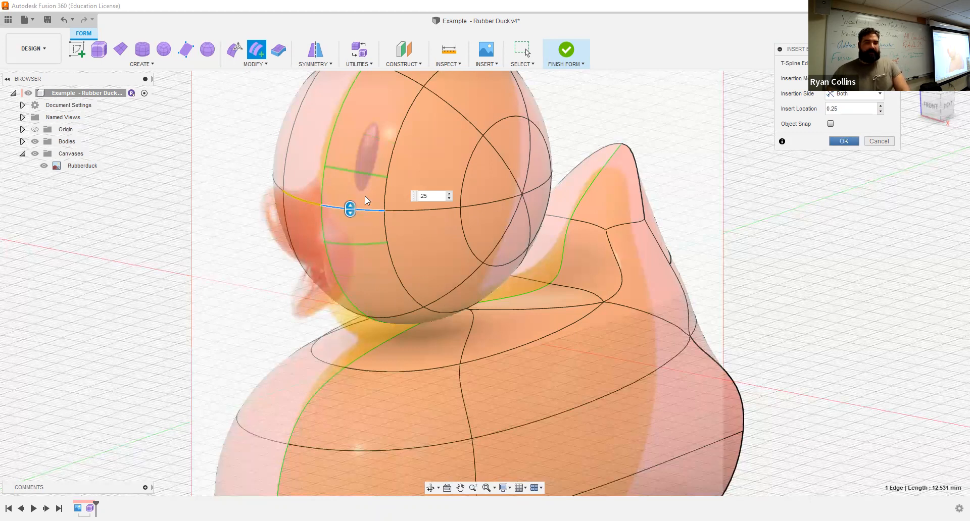
{"action": "key", "text": "Return"}
{"action": "mouse_move", "coordinate": [324, 211]}
{"action": "middle_mouse_down", "text": "shift"}
{"action": "mouse_move", "coordinate": [355, 204]}
{"action": "mouse_move", "coordinate": [310, 206]}
{"action": "middle_mouse_up", "text": "shift"}
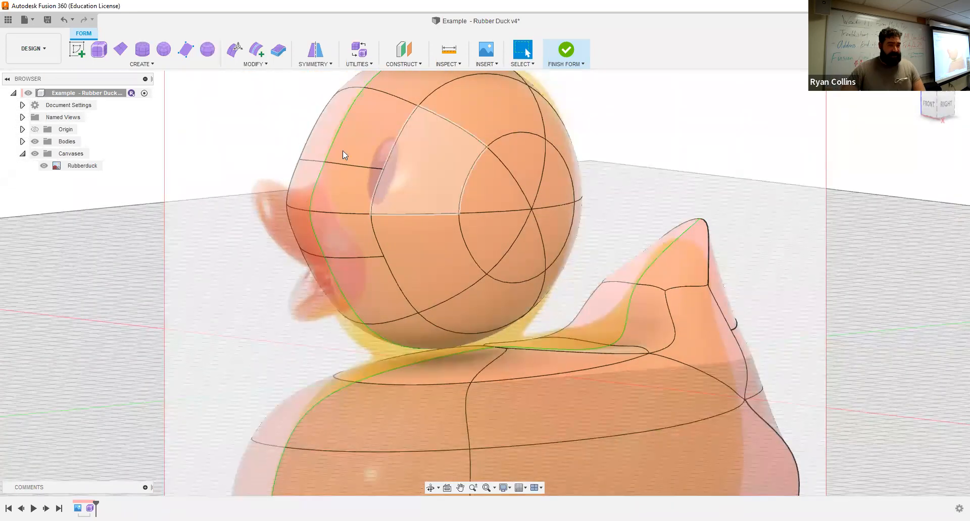
{"action": "left_click", "coordinate": [268, 72]}
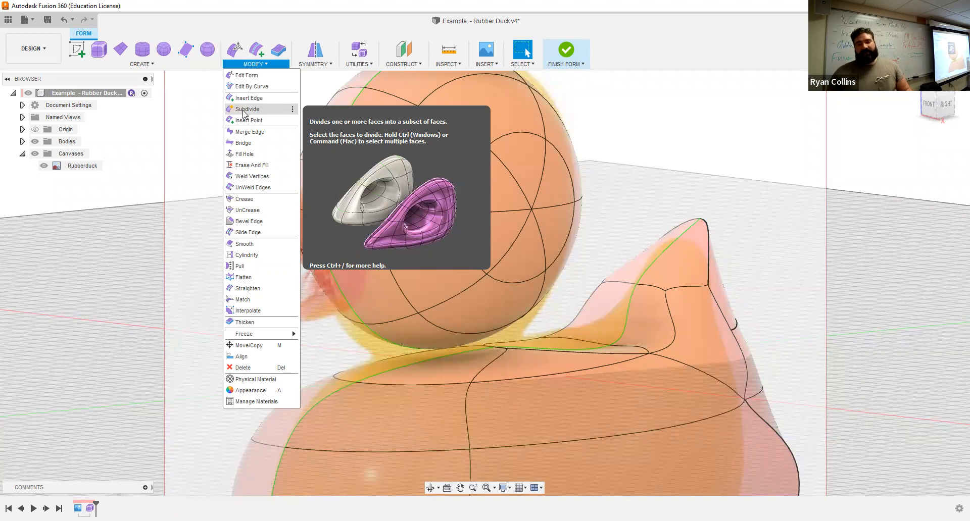
{"action": "left_click", "coordinate": [655, 123]}
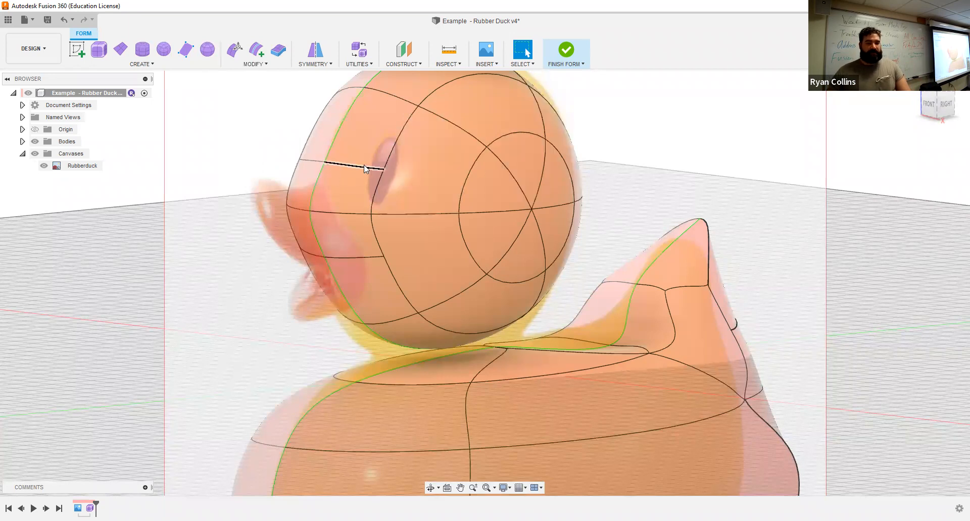
- Edit the form with only faces selectable and pull the four faces at the front of the head forward to form the beak
{"action": "left_click", "coordinate": [236, 51]}
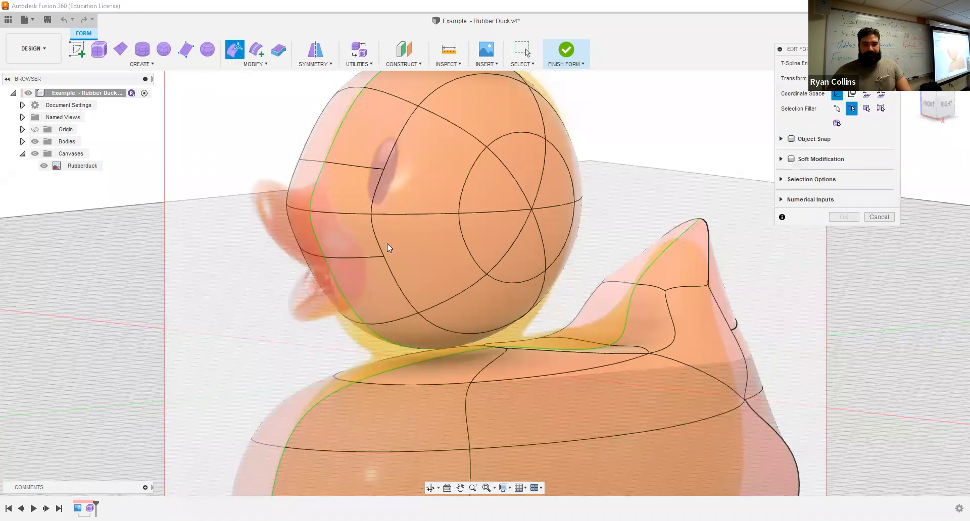
{"action": "middle_click_drag", "start_coordinate": [409, 221], "coordinate": [410, 215], "text": "shift"}
{"action": "left_click", "coordinate": [864, 109]}
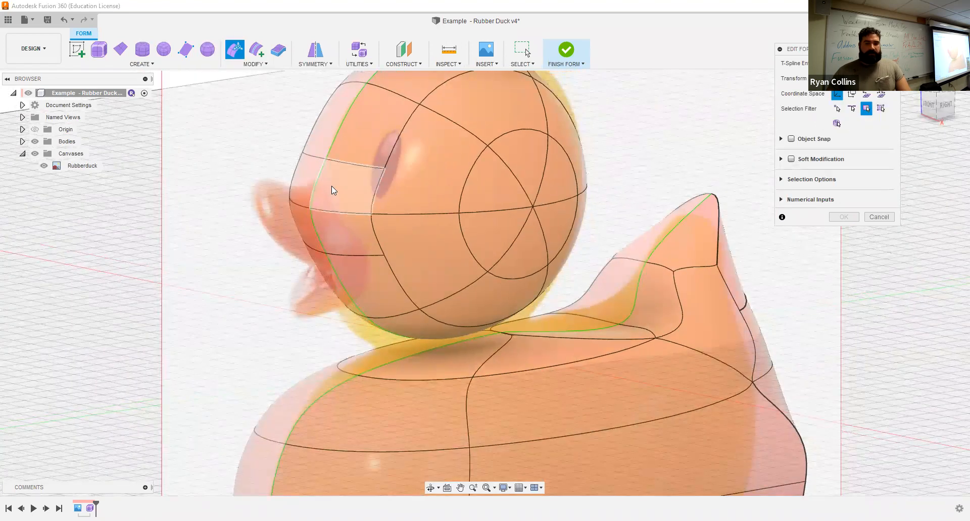
{"action": "left_click", "coordinate": [348, 190]}
{"action": "left_click", "coordinate": [343, 240], "text": "shift"}
{"action": "middle_click_drag", "start_coordinate": [447, 189], "coordinate": [470, 201], "text": "shift"}
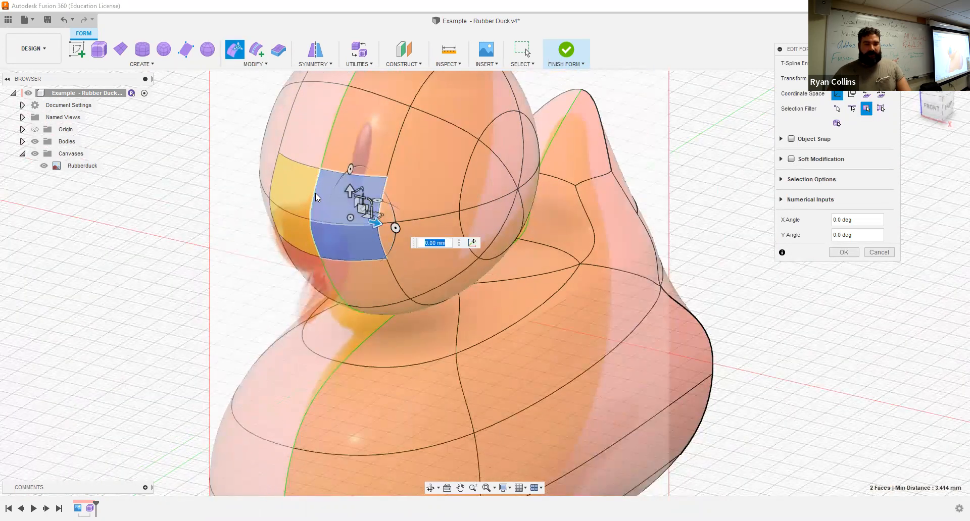
{"action": "left_click", "coordinate": [948, 110]}
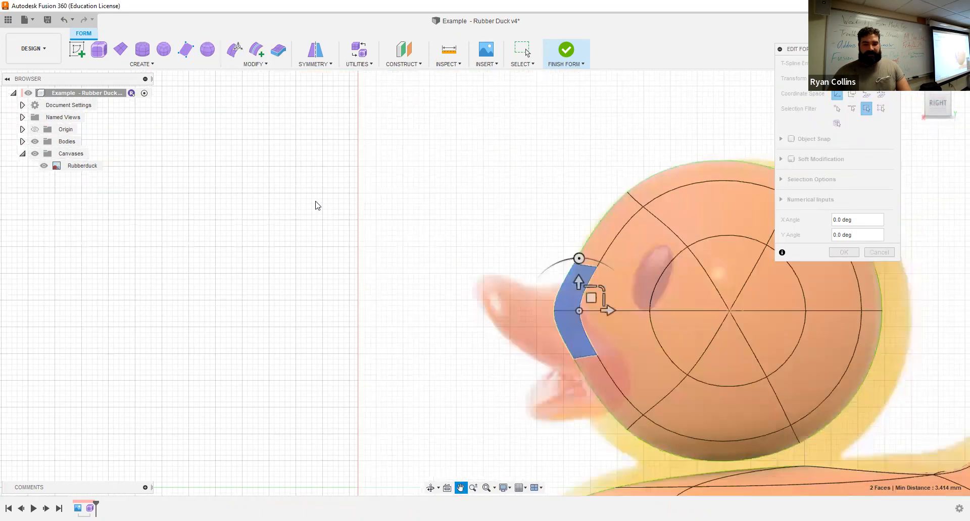
{"action": "left_click_drag", "start_coordinate": [437, 244], "coordinate": [461, 261]}
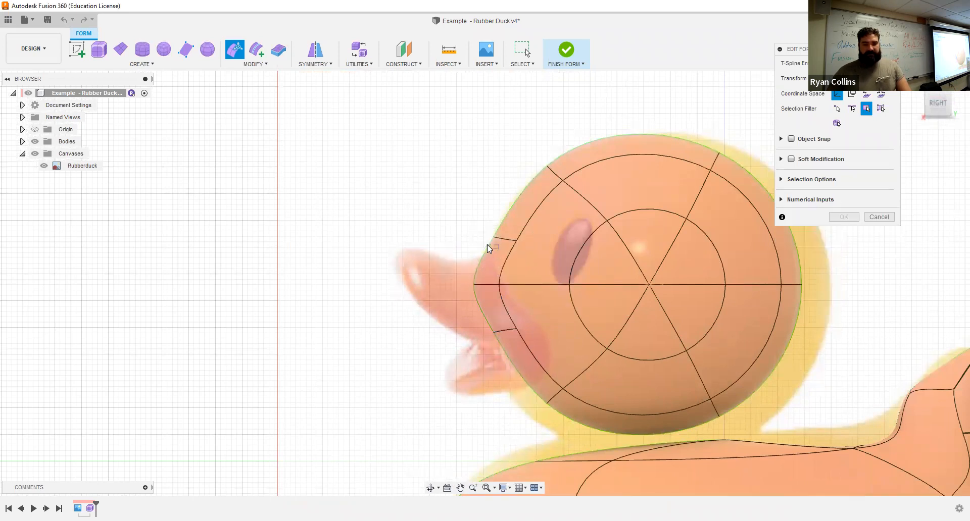
{"action": "left_click_drag", "start_coordinate": [458, 289], "coordinate": [455, 321]}
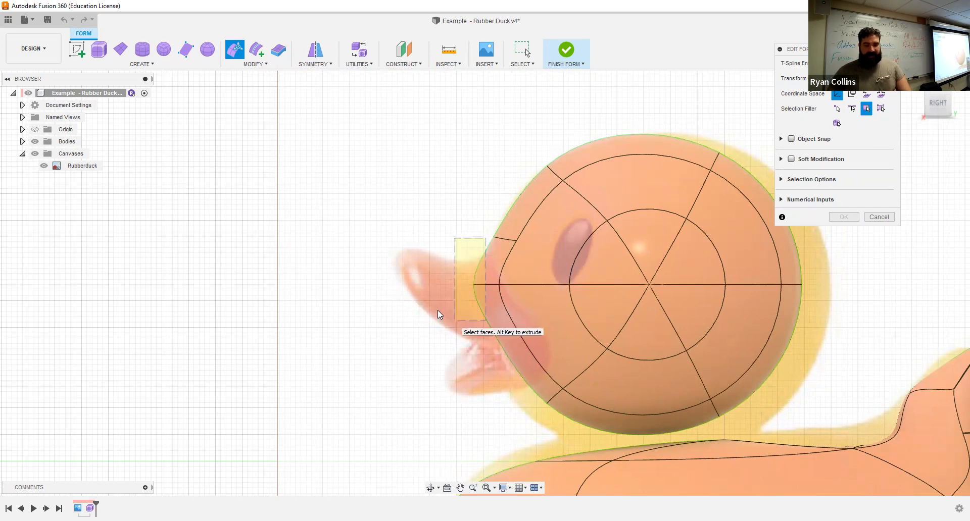
{"action": "middle_click_drag", "start_coordinate": [450, 313], "coordinate": [454, 309], "text": "shift"}
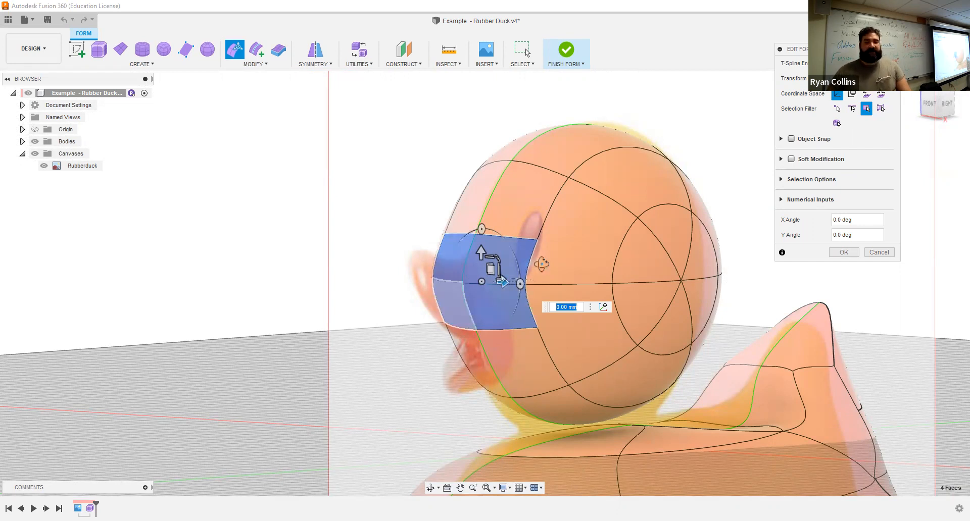
{"action": "middle_click_drag", "start_coordinate": [542, 265], "coordinate": [519, 276], "text": "shift"}
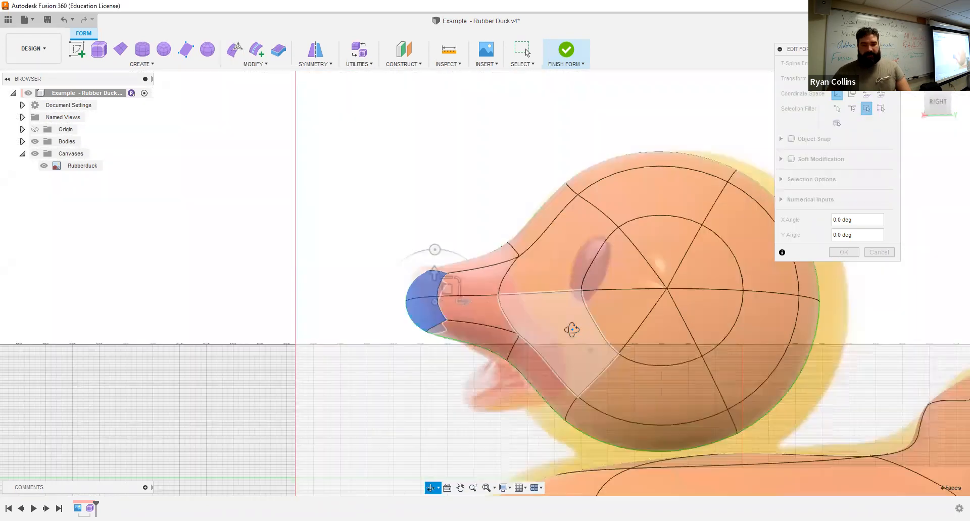
{"action": "middle_click_drag", "start_coordinate": [571, 329], "coordinate": [571, 333], "text": "shift"}
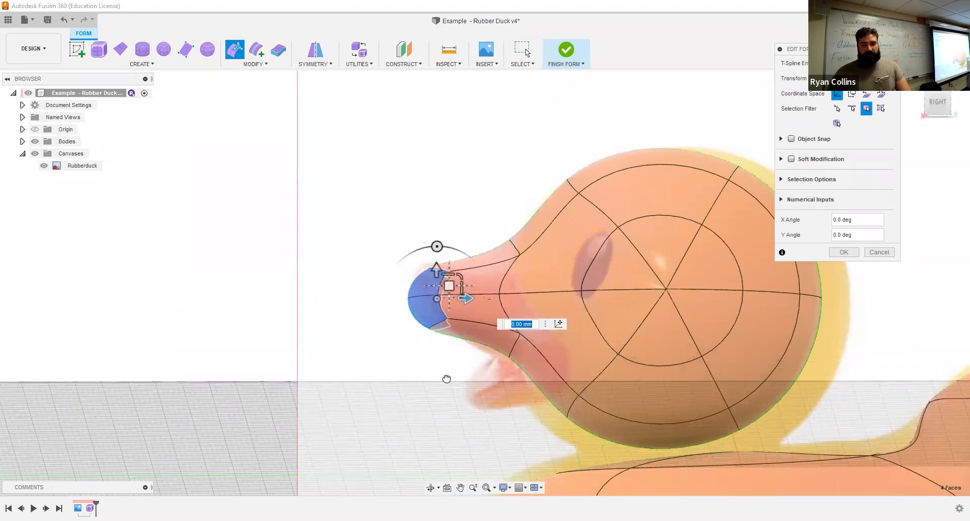
- Try to move the beak-tip faces about 16.8 mm down and 1 mm forward, and undo the move
{"action": "left_click_drag", "start_coordinate": [447, 379], "coordinate": [450, 382]}
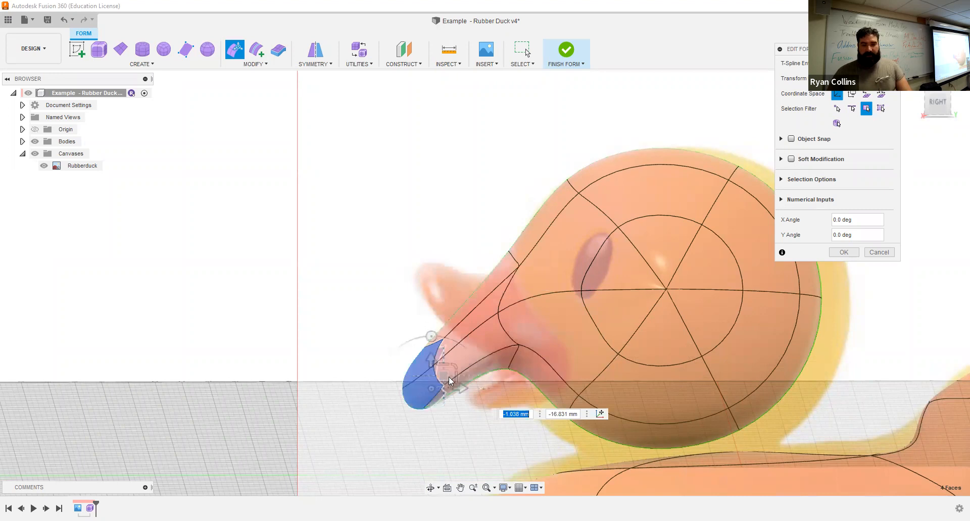
{"action": "key", "text": "ctrl+z"}
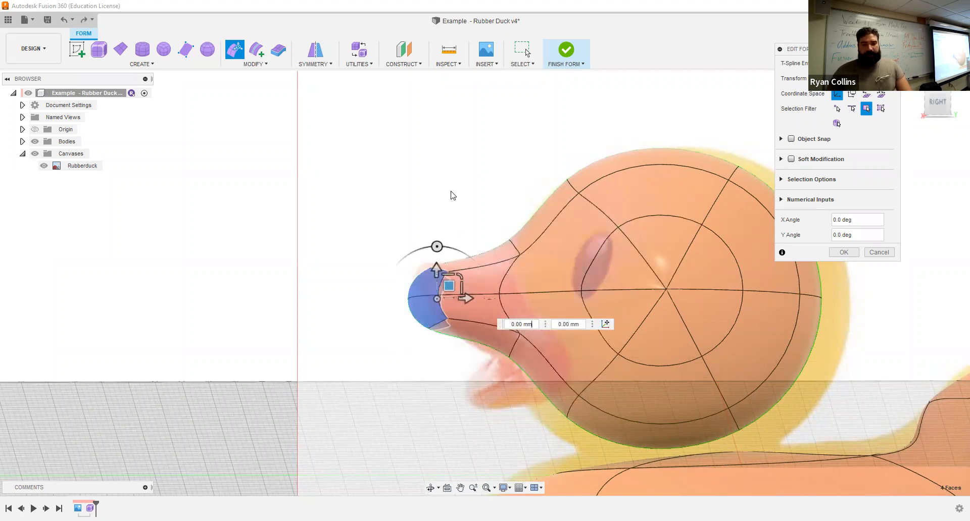
{"action": "middle_click_drag", "start_coordinate": [442, 374], "coordinate": [448, 364], "text": "shift"}
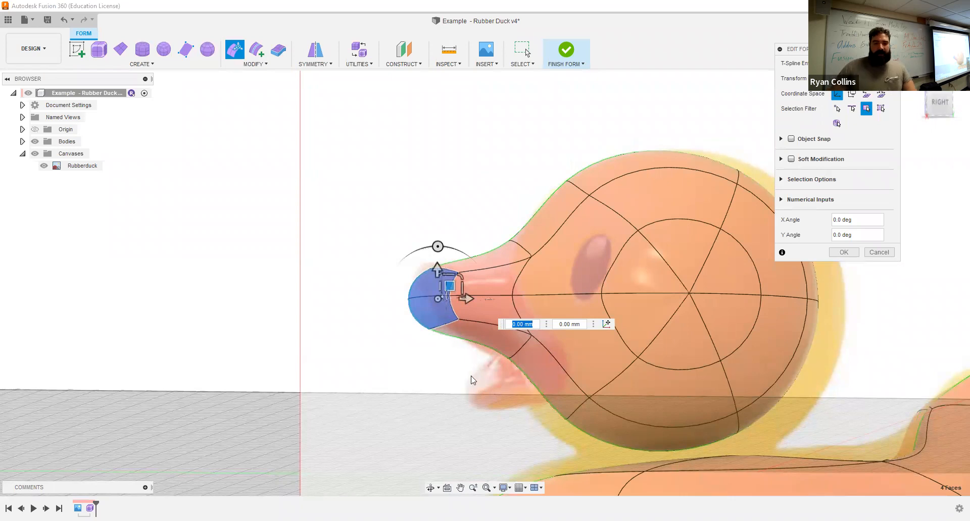
{"action": "left_click", "coordinate": [407, 358]}
{"action": "scroll", "coordinate": [406, 356], "scroll_direction": "down", "scroll_amount": 2}
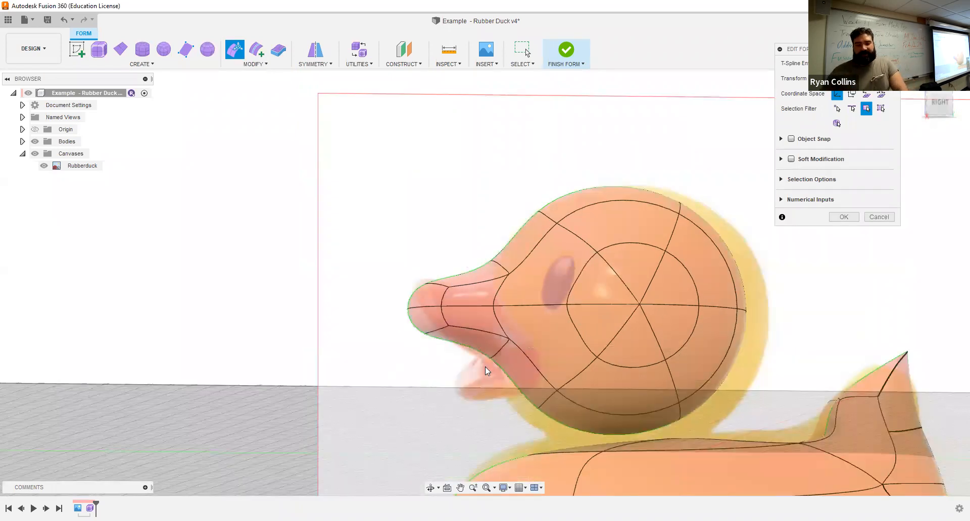
{"action": "left_click", "coordinate": [941, 104]}
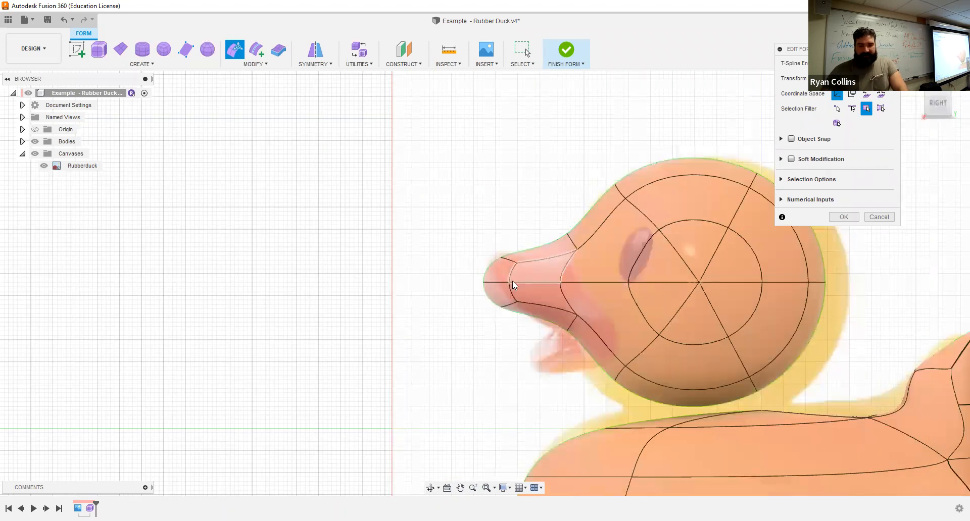
- Try selecting the beak area at the front of the head with the edge filter and with the filter for all geometry
{"action": "left_click", "coordinate": [254, 65]}
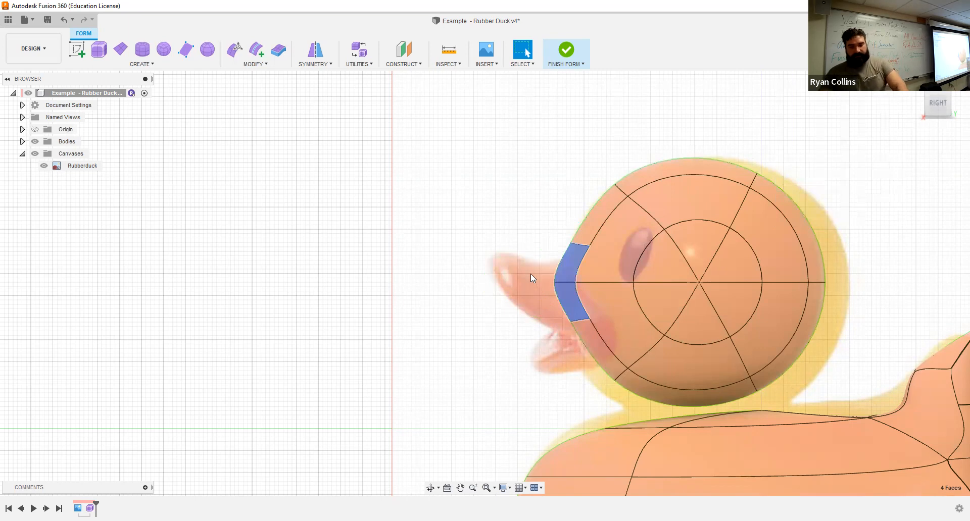
{"action": "left_click", "coordinate": [235, 49]}
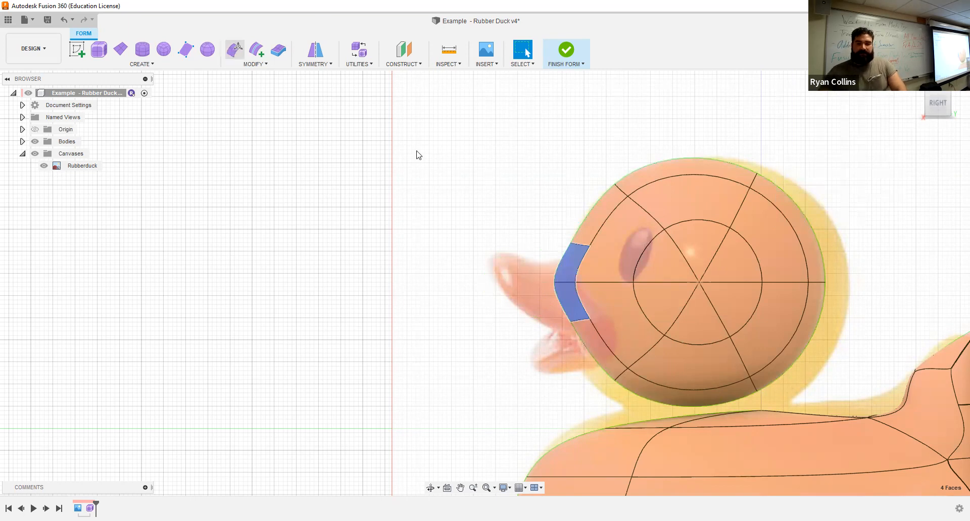
{"action": "middle_click_drag", "start_coordinate": [511, 254], "coordinate": [530, 264], "text": "shift"}
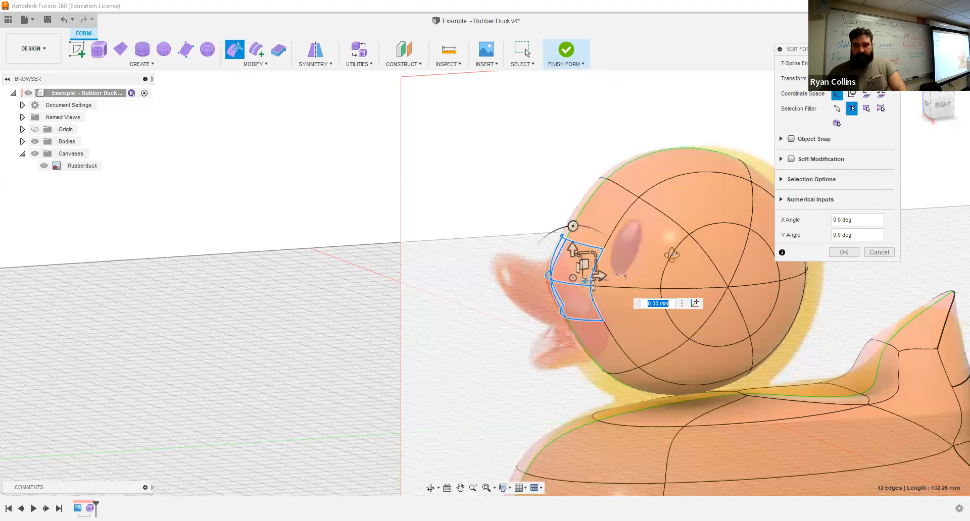
{"action": "middle_click_drag", "start_coordinate": [653, 251], "coordinate": [633, 242], "text": "shift"}
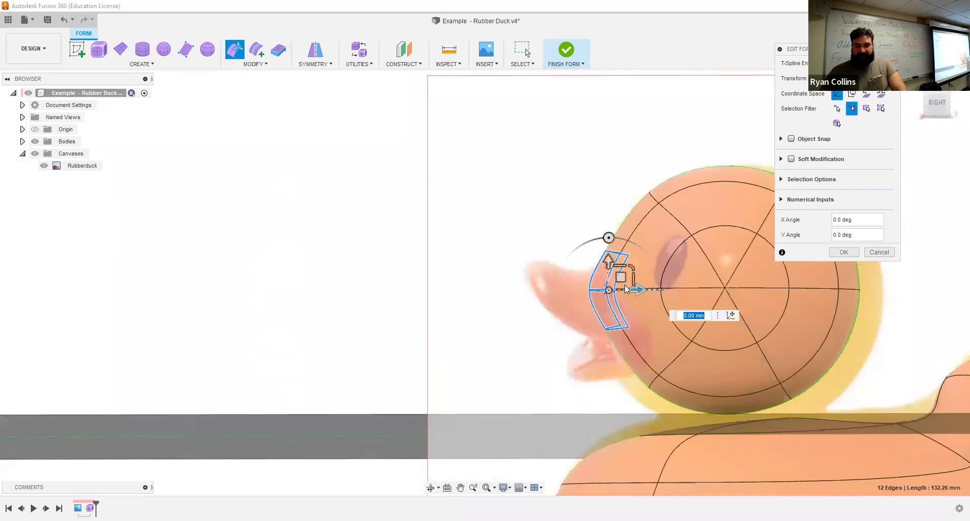
{"action": "left_click", "coordinate": [594, 244]}
{"action": "mouse_move", "coordinate": [590, 311]}
{"action": "left_mouse_down"}
{"action": "mouse_move", "coordinate": [585, 326]}
{"action": "mouse_move", "coordinate": [601, 318]}
{"action": "left_mouse_up"}
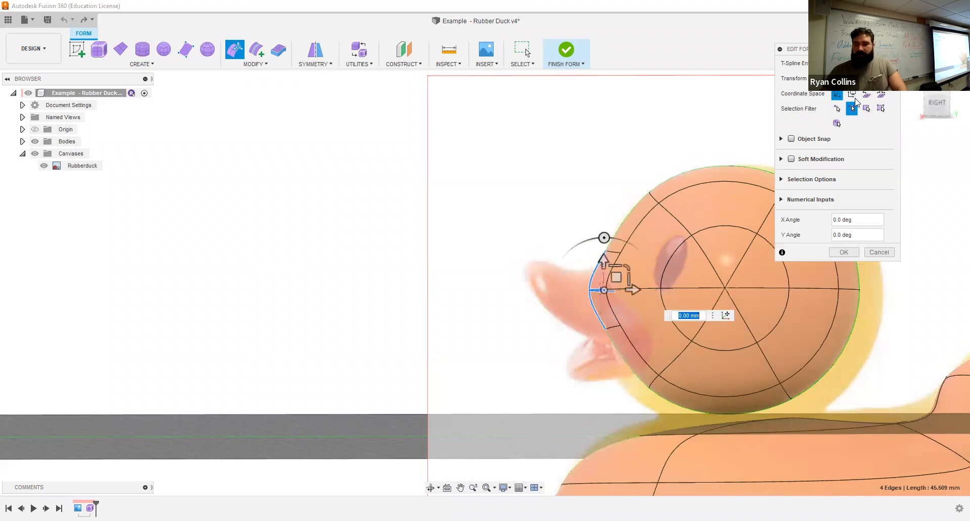
{"action": "left_click", "coordinate": [881, 108]}
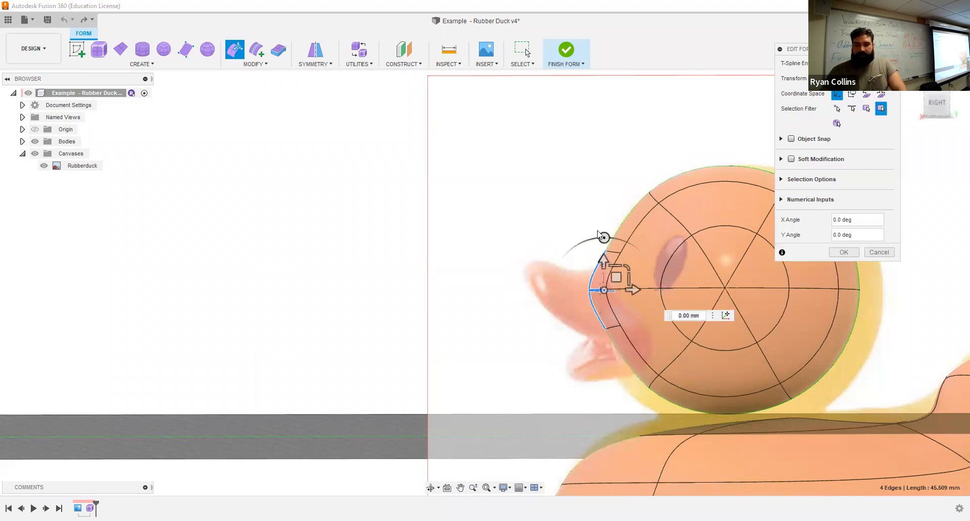
{"action": "left_click_drag", "start_coordinate": [595, 230], "coordinate": [581, 326]}
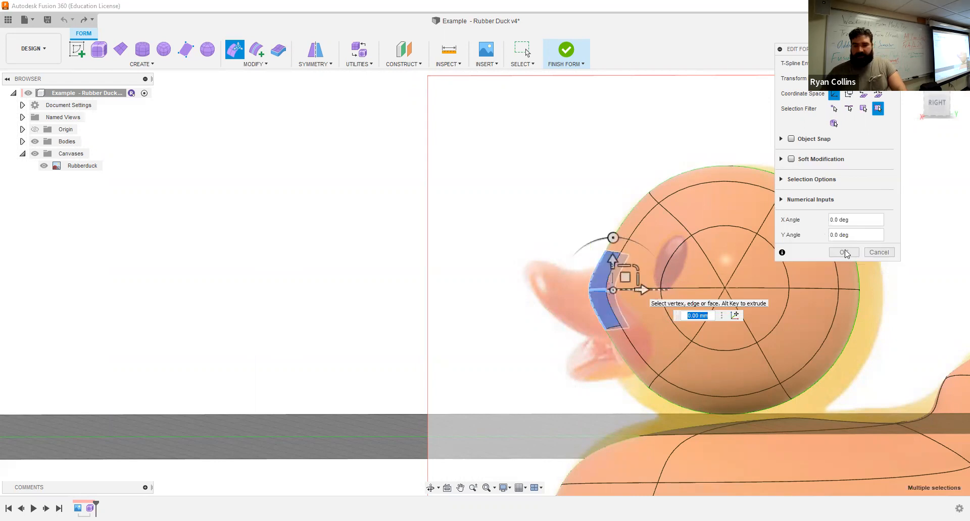
{"action": "key", "text": "Return"}
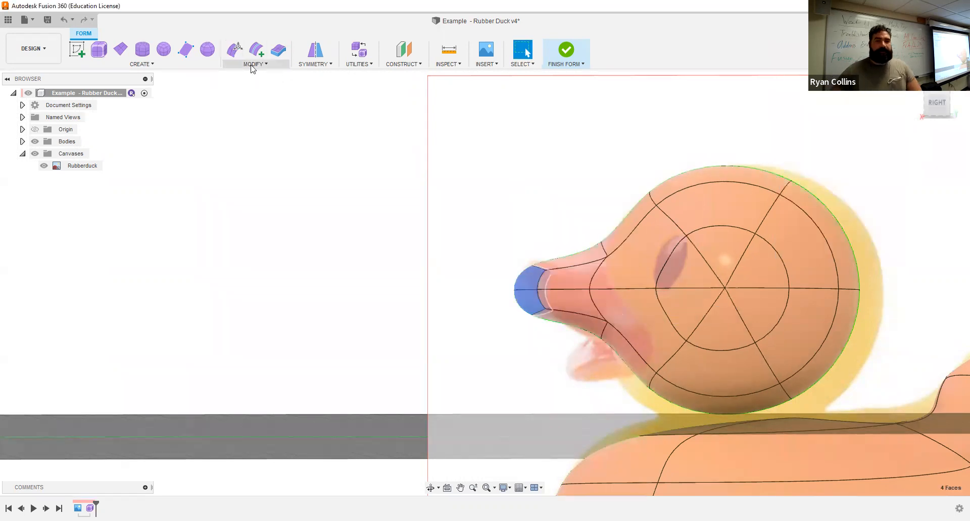
- Crease the horizontal edge around the tip of the beak
{"action": "left_click", "coordinate": [343, 180]}
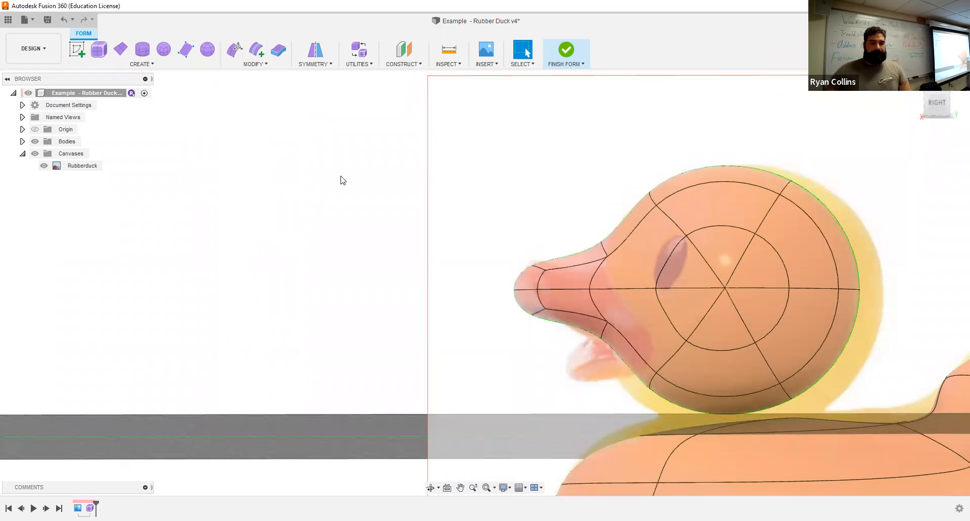
{"action": "left_click", "coordinate": [260, 65]}
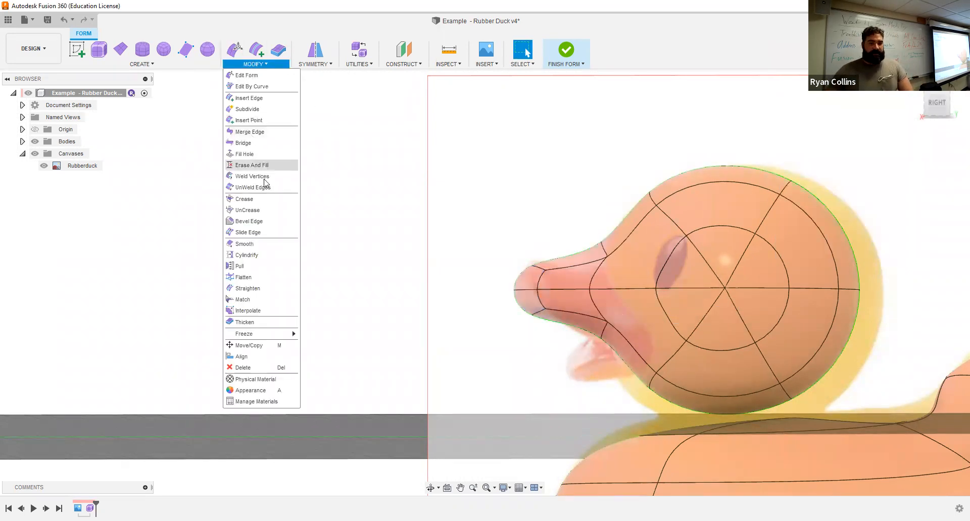
{"action": "left_click", "coordinate": [244, 199]}
{"action": "left_click", "coordinate": [524, 292]}
{"action": "mouse_move", "coordinate": [549, 323]}
{"action": "middle_mouse_down", "text": "shift"}
{"action": "mouse_move", "coordinate": [551, 337]}
{"action": "mouse_move", "coordinate": [556, 289]}
{"action": "mouse_move", "coordinate": [552, 332]}
{"action": "mouse_move", "coordinate": [549, 311]}
{"action": "middle_mouse_up", "text": "shift"}
{"action": "scroll", "coordinate": [551, 306], "scroll_direction": "up", "scroll_amount": 5}
{"action": "left_click", "coordinate": [856, 112]}
{"action": "middle_click_drag", "start_coordinate": [615, 418], "coordinate": [559, 265], "text": "shift"}
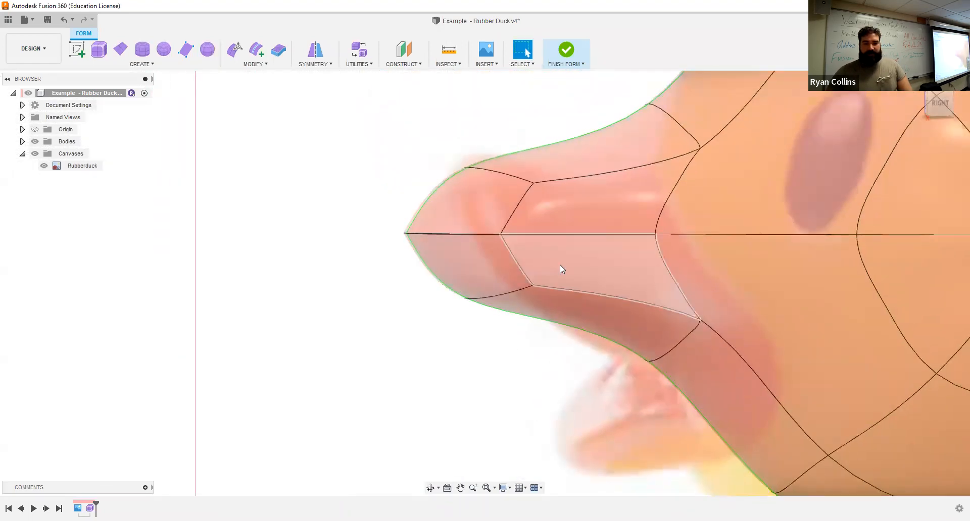
- Select the two horizontal edges along the side of the beak and open them for form editing
{"action": "left_click", "coordinate": [559, 234]}
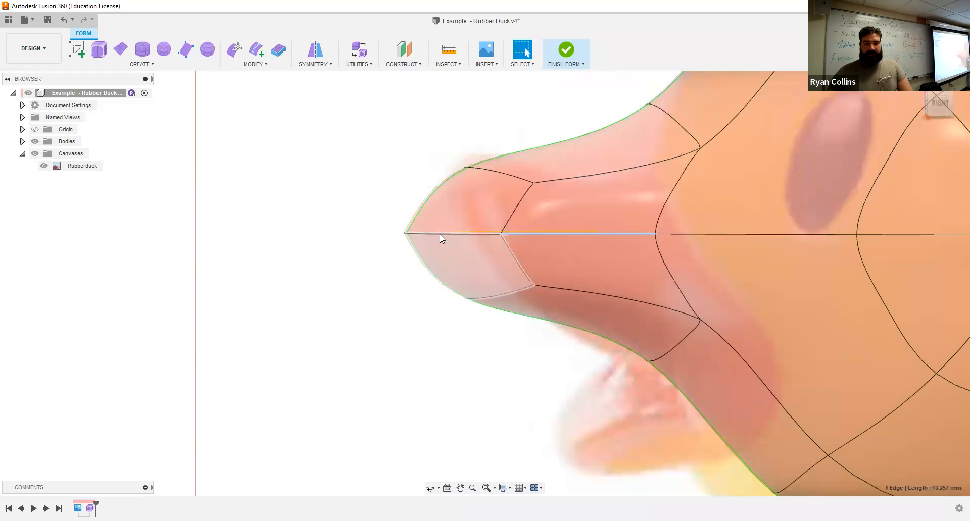
{"action": "left_click", "coordinate": [438, 237], "text": "shift"}
{"action": "middle_click_drag", "start_coordinate": [449, 287], "coordinate": [478, 299], "text": "shift"}
{"action": "left_click", "coordinate": [239, 56]}
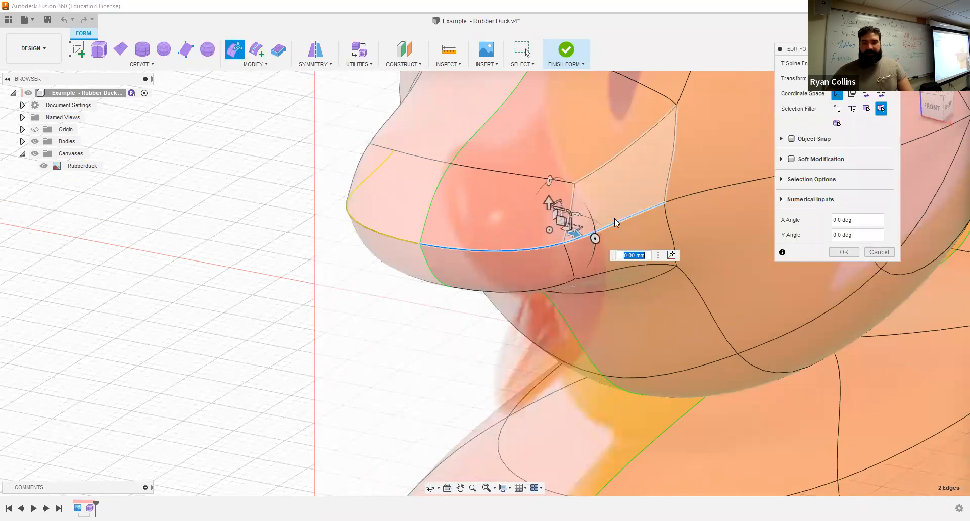
{"action": "scroll", "coordinate": [617, 216], "scroll_direction": "up", "scroll_amount": 2}
{"action": "scroll", "coordinate": [617, 217], "scroll_direction": "up", "scroll_amount": 2}
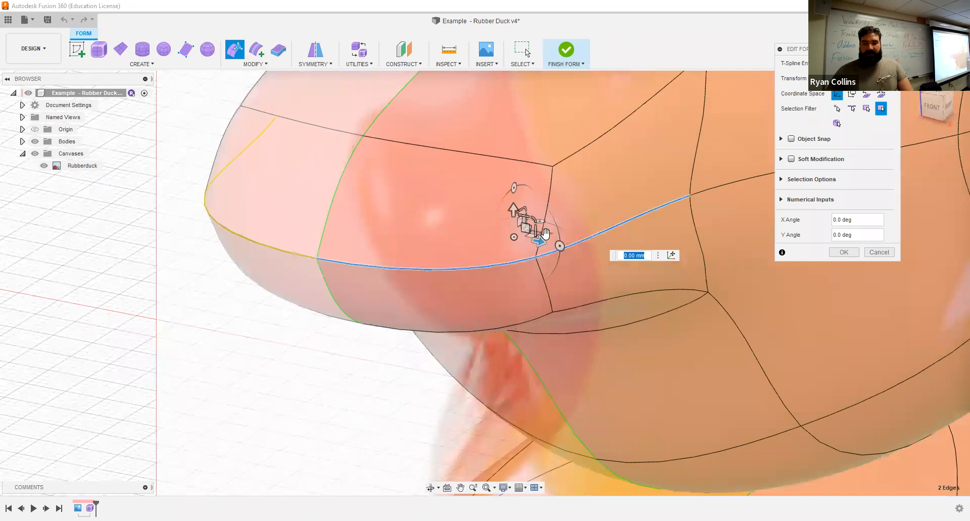
{"action": "left_click_drag", "start_coordinate": [546, 236], "coordinate": [417, 245]}
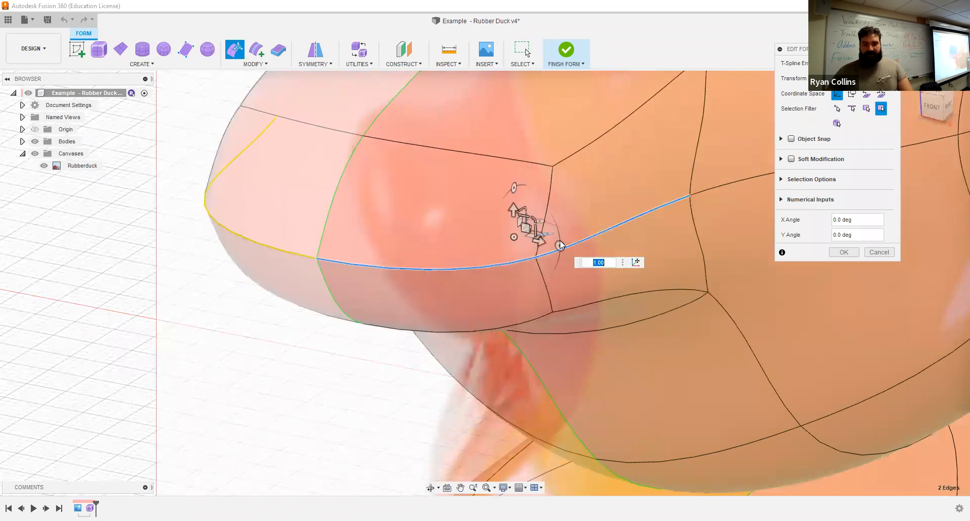
{"action": "left_click", "coordinate": [434, 233]}
{"action": "key", "text": "Escape"}
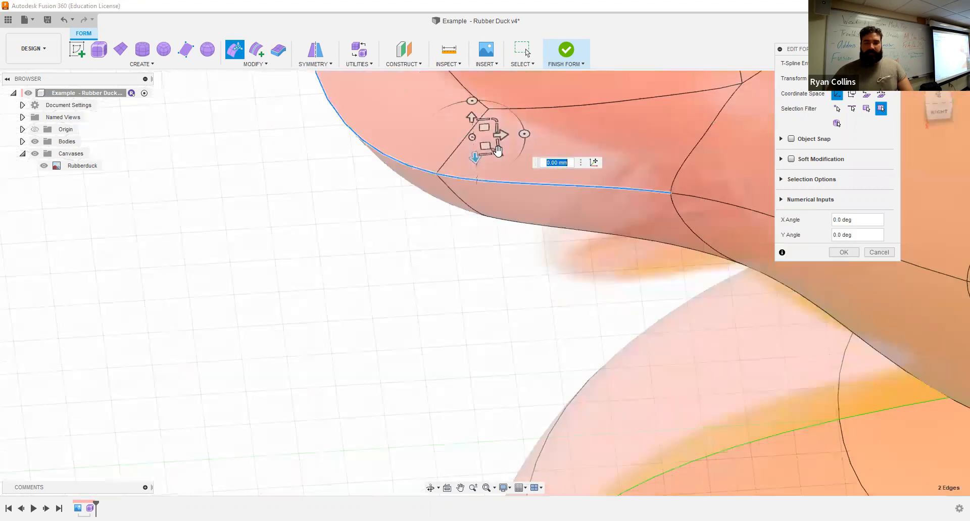
- Scale the two selected edges along the side of the beak by a factor of 0.1
{"action": "left_click_drag", "start_coordinate": [420, 101], "coordinate": [574, 204]}
{"action": "scroll", "coordinate": [626, 370], "scroll_direction": "down", "scroll_amount": 3}
{"action": "middle_click_drag", "start_coordinate": [639, 367], "coordinate": [645, 328], "text": "shift"}
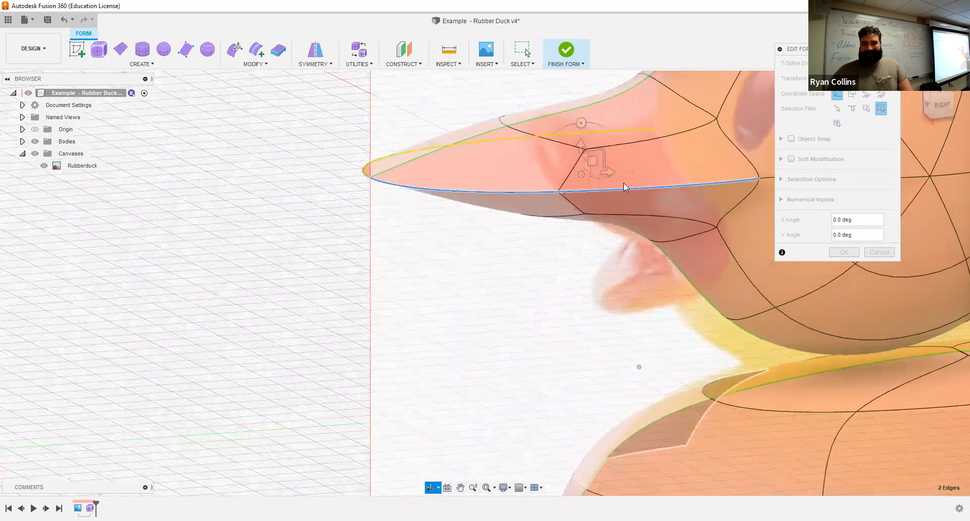
{"action": "scroll", "coordinate": [596, 226], "scroll_direction": "up", "scroll_amount": 1}
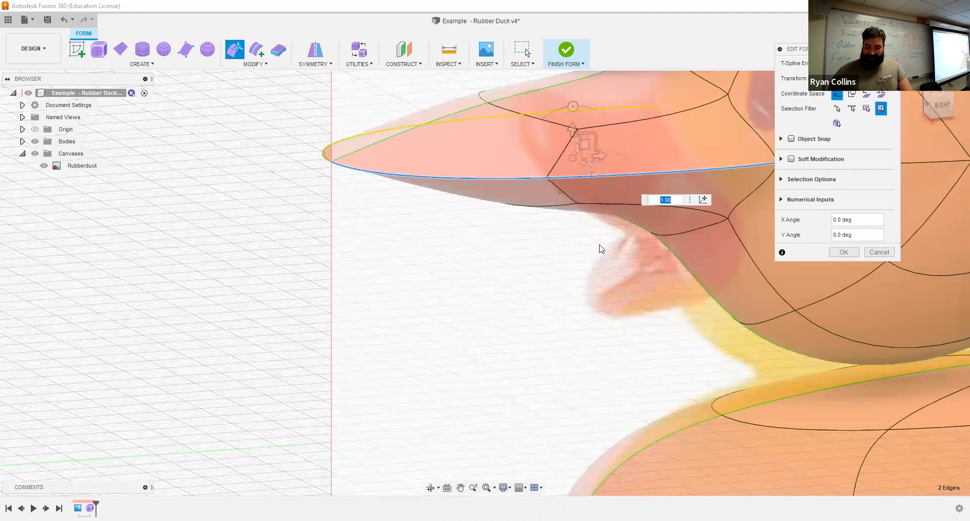
{"action": "scroll", "coordinate": [601, 249], "scroll_direction": "up", "scroll_amount": 1}
{"action": "type", "text": ".1"}
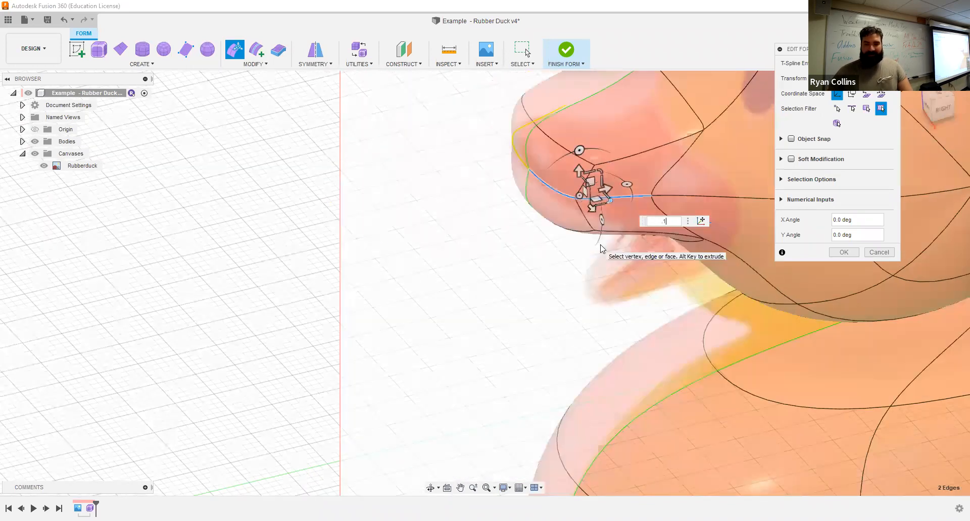
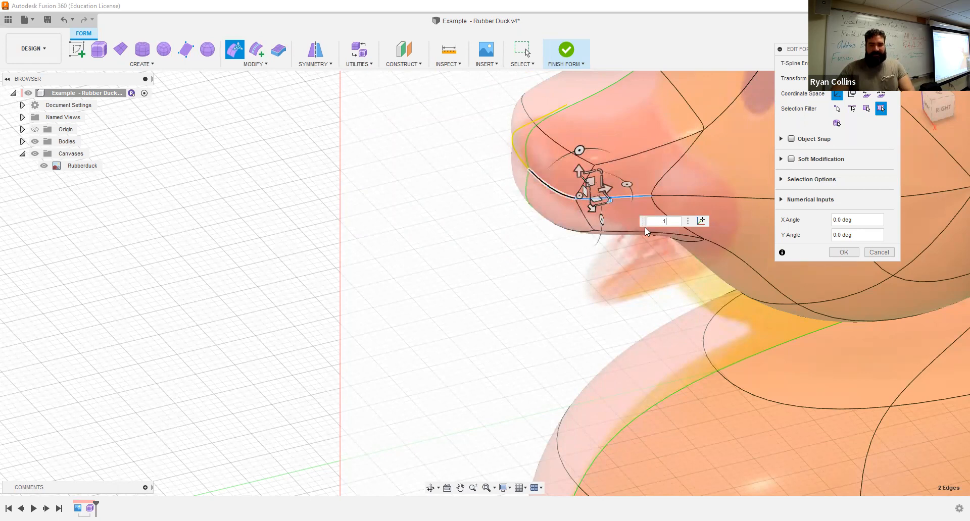
{"action": "key", "text": "Return"}
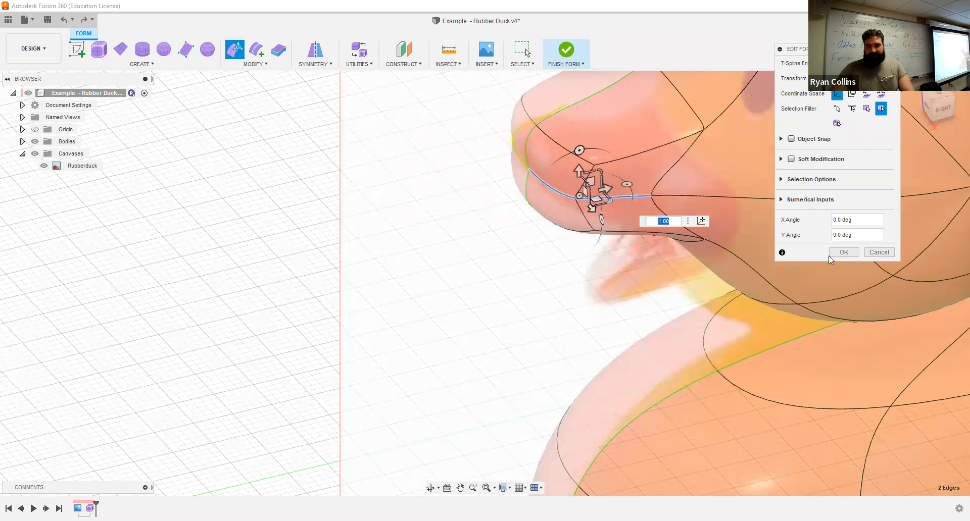
- Insert new edges on both sides of the two selected beak edges at an insert location of 0.1
{"action": "left_click", "coordinate": [843, 252]}
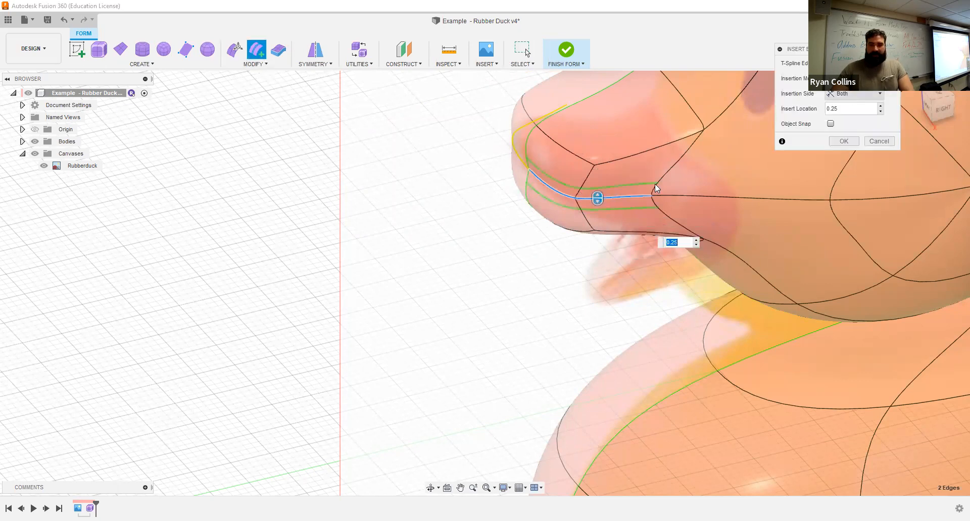
{"action": "scroll", "coordinate": [541, 270], "scroll_direction": "up", "scroll_amount": 3}
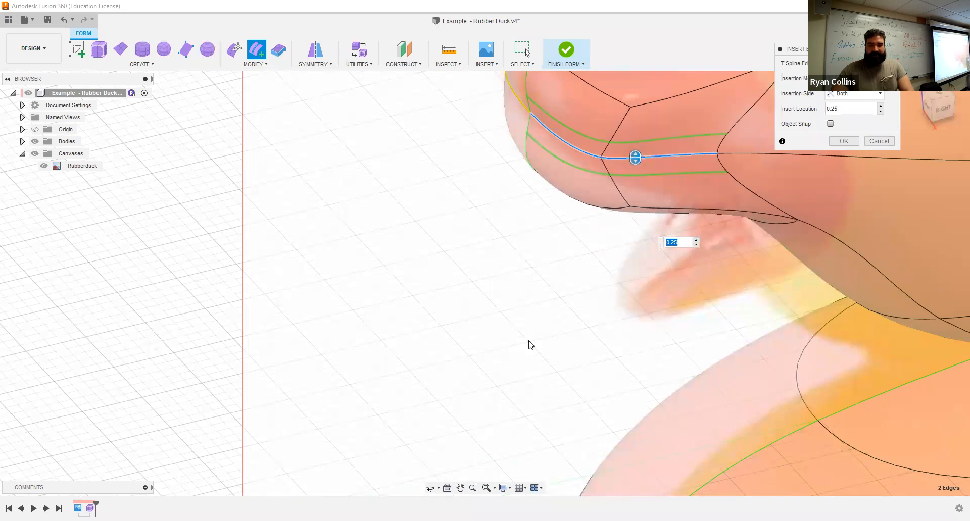
{"action": "middle_click_drag", "start_coordinate": [576, 242], "coordinate": [453, 391]}
{"action": "double_click", "coordinate": [853, 111]}
{"action": "type", "text": ".1"}
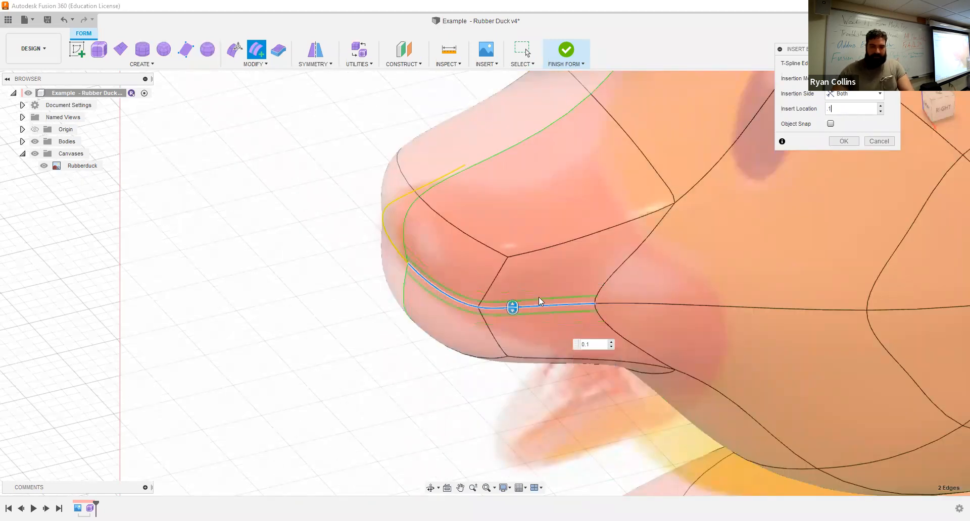
{"action": "left_click", "coordinate": [843, 141]}
- Window-select the narrow band of faces along the middle of the beak's front for form editing
{"action": "middle_click_drag", "start_coordinate": [556, 377], "coordinate": [516, 263], "text": "shift"}
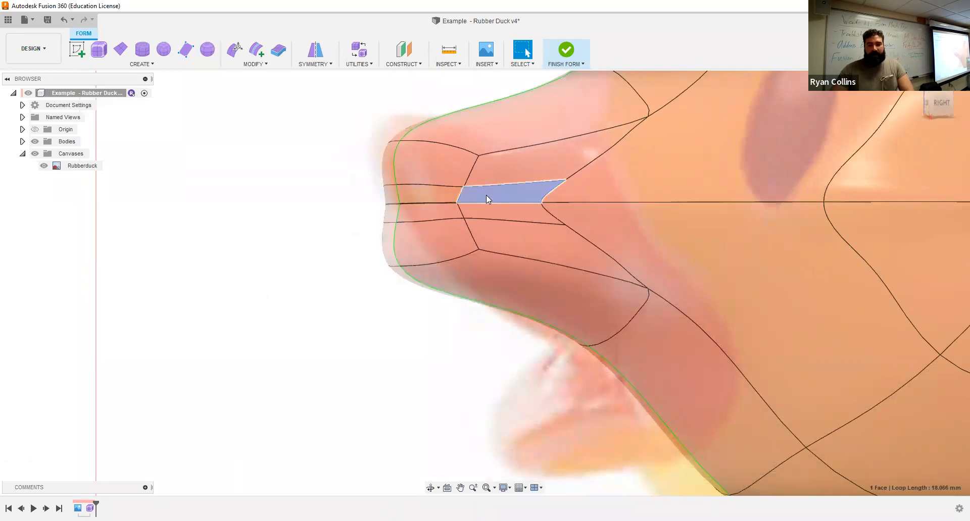
{"action": "left_click", "coordinate": [942, 104]}
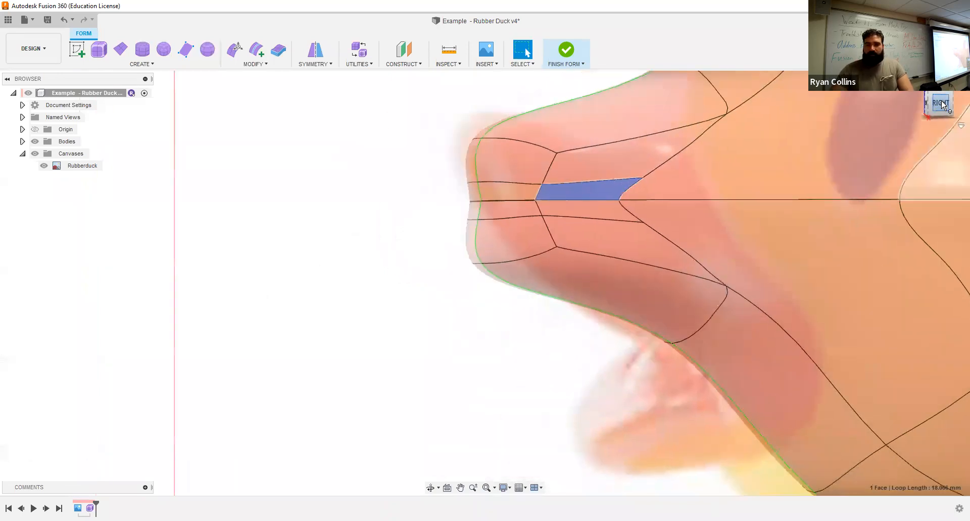
{"action": "scroll", "coordinate": [233, 307], "scroll_direction": "down", "scroll_amount": 2}
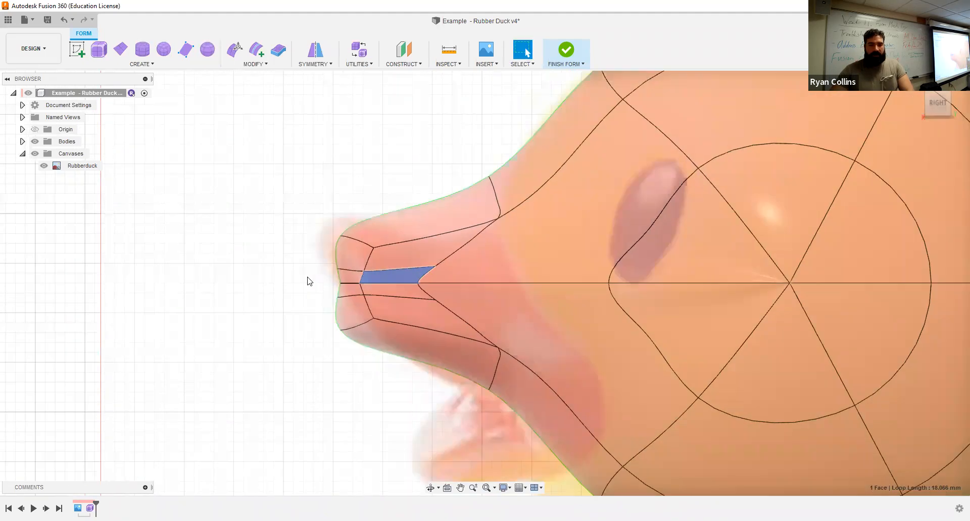
{"action": "left_click", "coordinate": [213, 135]}
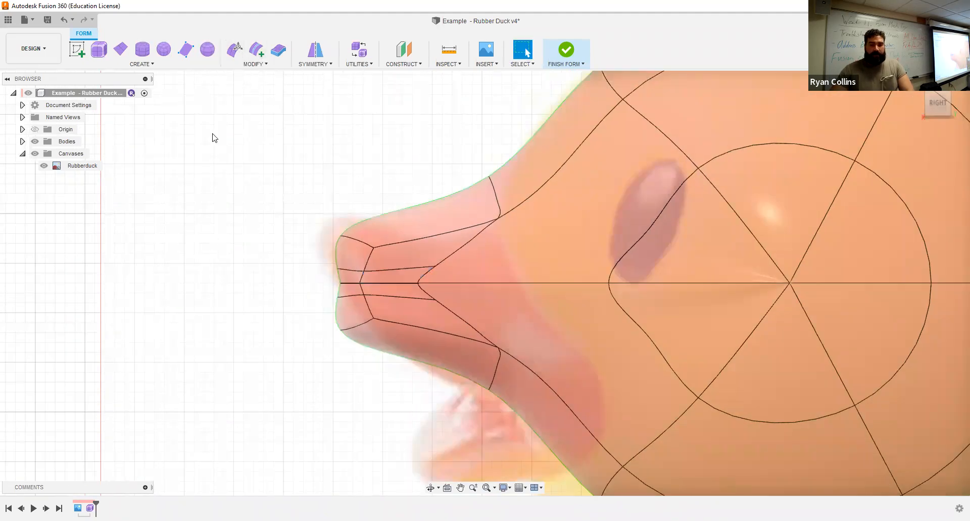
{"action": "left_click", "coordinate": [236, 51]}
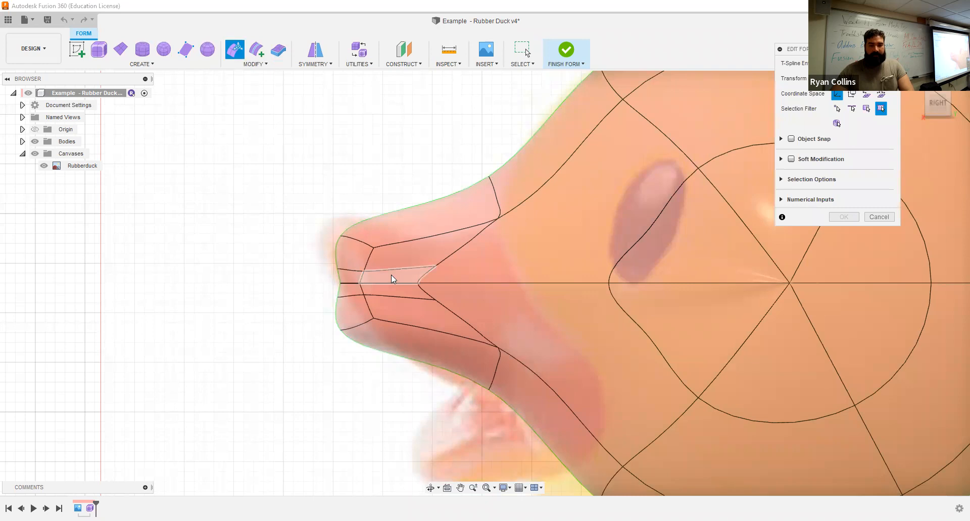
{"action": "left_click_drag", "start_coordinate": [391, 275], "coordinate": [314, 290]}
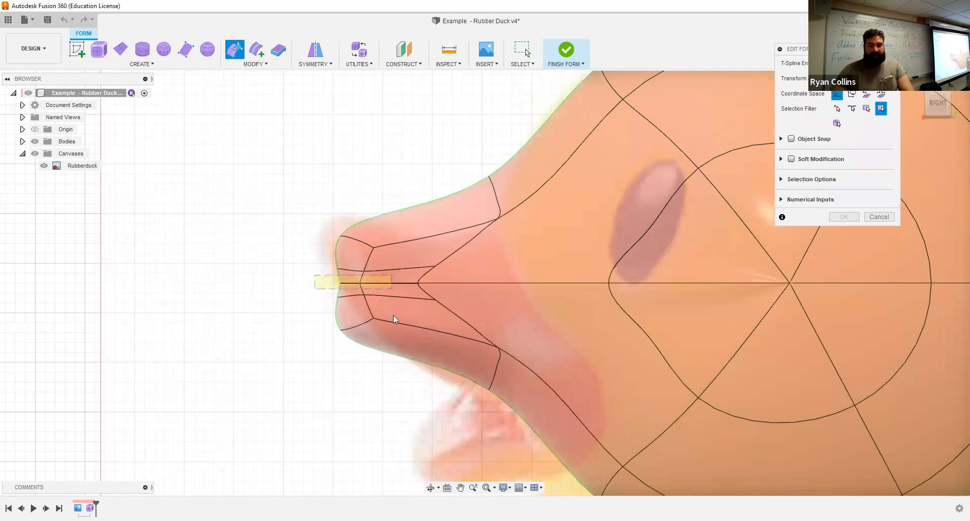
{"action": "middle_click_drag", "start_coordinate": [372, 340], "coordinate": [399, 323], "text": "shift"}
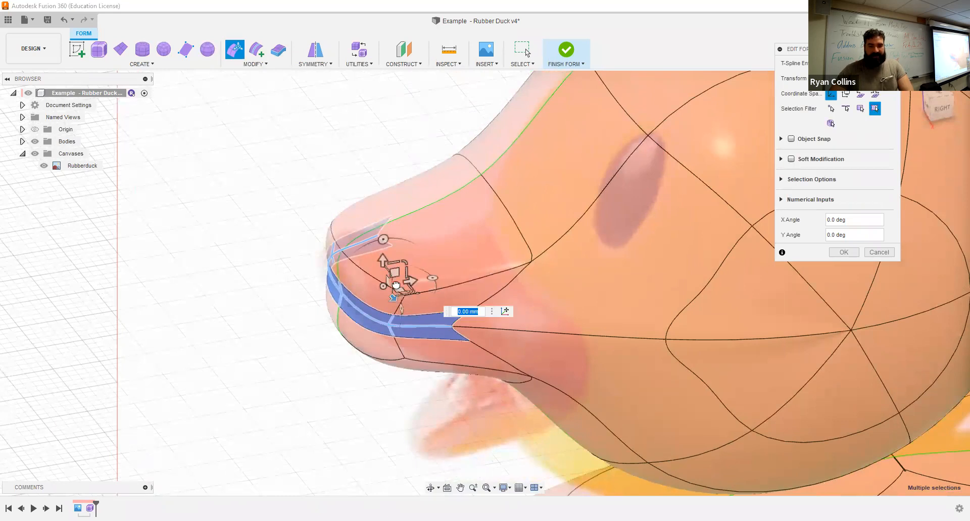
- Push the selected band of faces back into the head to open the beak into upper and lower halves
{"action": "left_click_drag", "start_coordinate": [396, 285], "coordinate": [372, 276]}
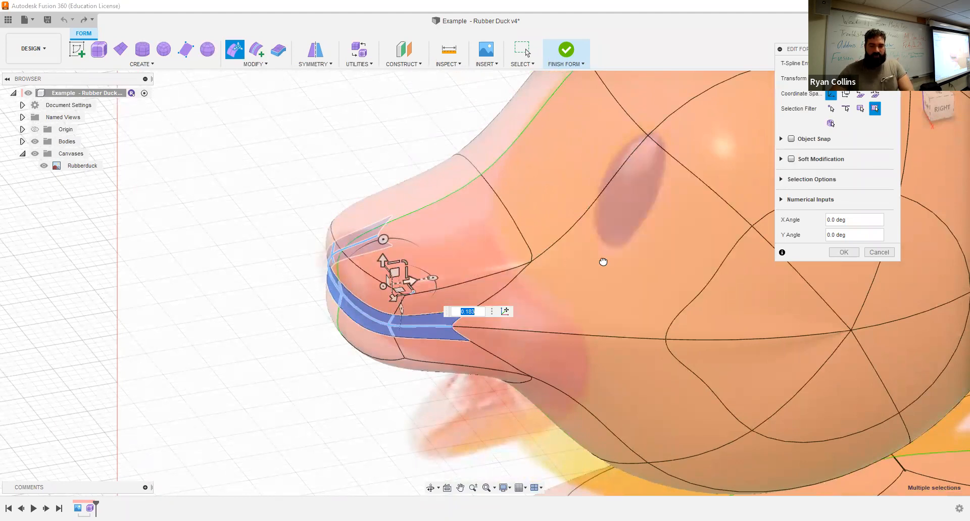
{"action": "mouse_move", "coordinate": [488, 380]}
{"action": "middle_mouse_down", "text": "shift"}
{"action": "mouse_move", "coordinate": [505, 364]}
{"action": "mouse_move", "coordinate": [470, 384]}
{"action": "mouse_move", "coordinate": [445, 379]}
{"action": "mouse_move", "coordinate": [507, 359]}
{"action": "mouse_move", "coordinate": [512, 372]}
{"action": "mouse_move", "coordinate": [503, 371]}
{"action": "middle_mouse_up", "text": "shift"}
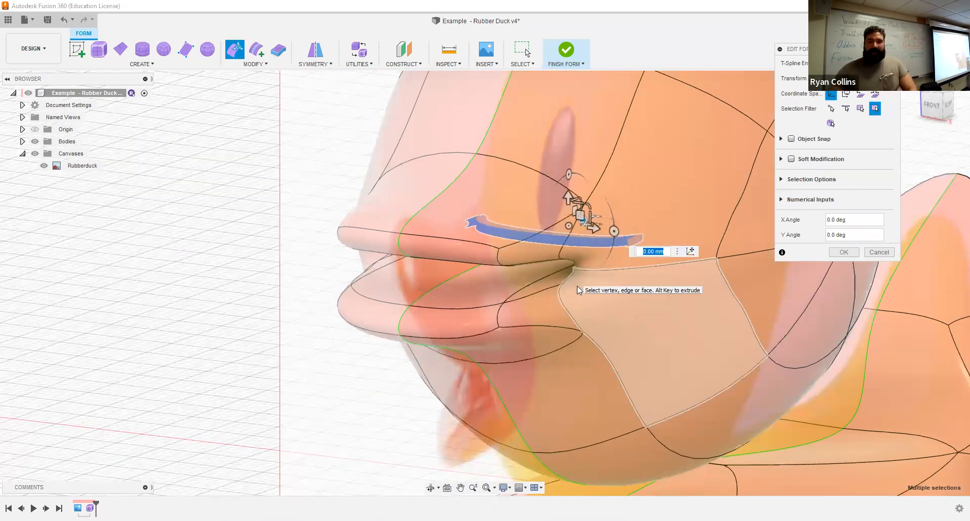
{"action": "middle_click_drag", "start_coordinate": [531, 340], "coordinate": [535, 330], "text": "shift"}
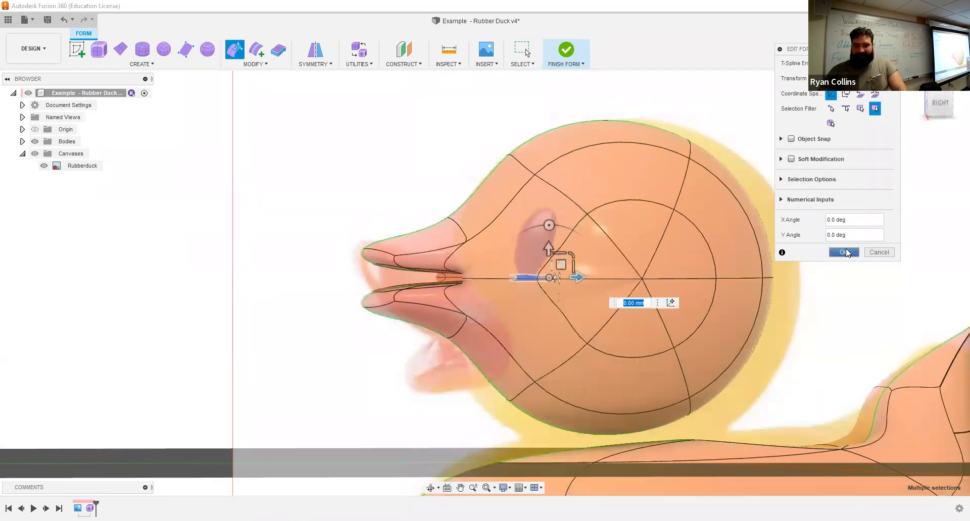
{"action": "left_click", "coordinate": [847, 252]}
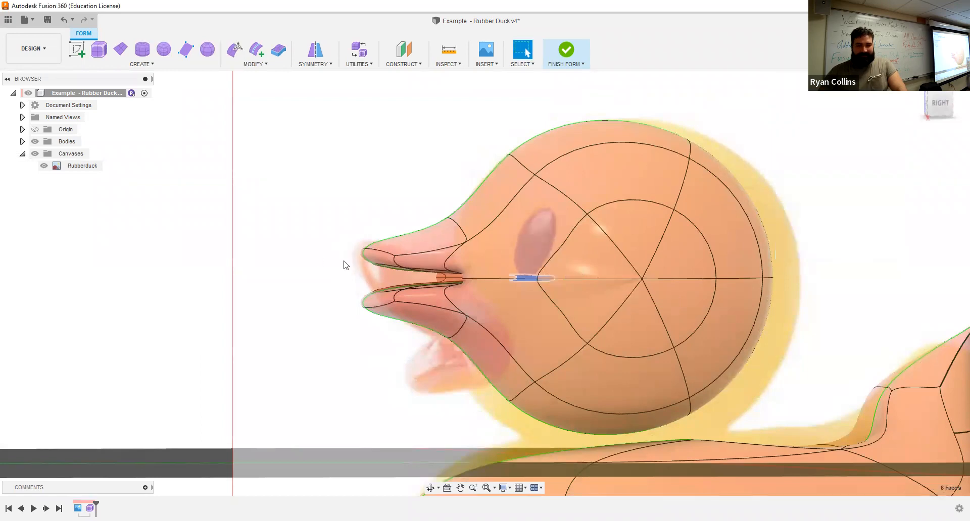
{"action": "middle_click_drag", "start_coordinate": [317, 254], "coordinate": [374, 243], "text": "shift"}
{"action": "middle_click_drag", "start_coordinate": [563, 308], "coordinate": [546, 385]}
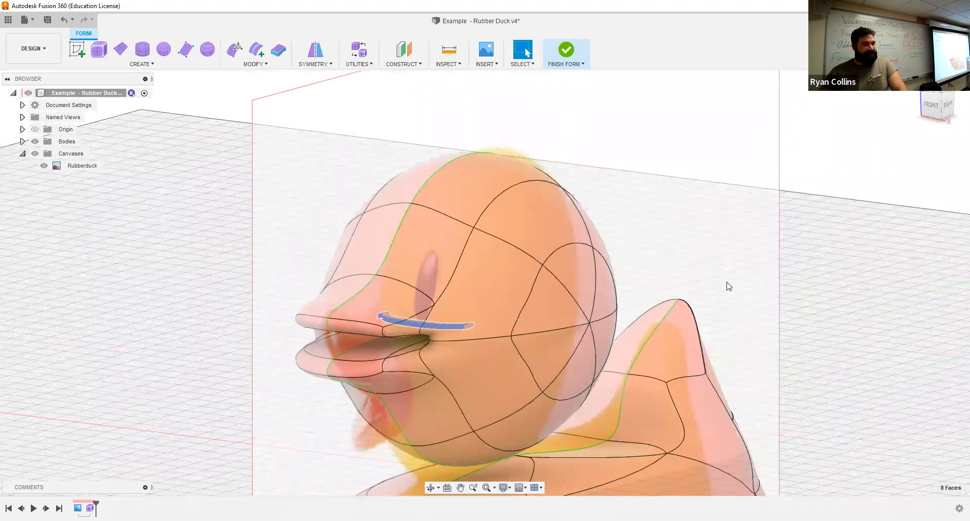
{"action": "middle_click_drag", "start_coordinate": [749, 232], "coordinate": [727, 225], "text": "shift"}
{"action": "middle_click_drag", "start_coordinate": [621, 214], "coordinate": [865, 192]}
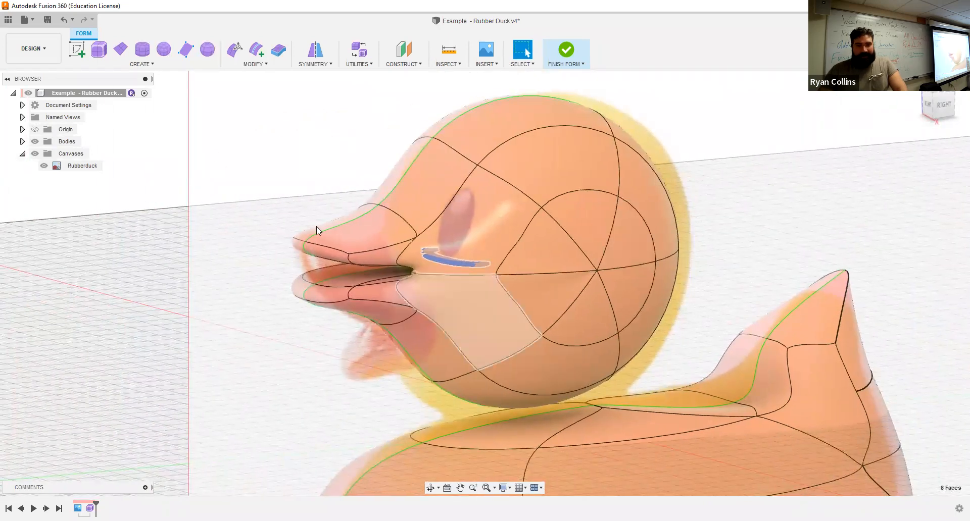
{"action": "middle_click_drag", "start_coordinate": [420, 251], "coordinate": [400, 256], "text": "shift"}
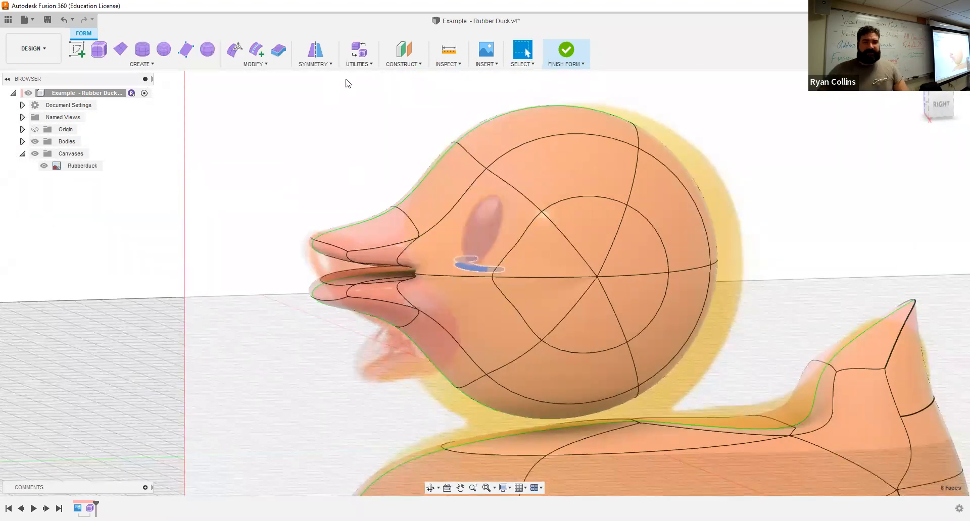
- Select the whole head body in the right view and start moving it
{"action": "left_click", "coordinate": [932, 106]}
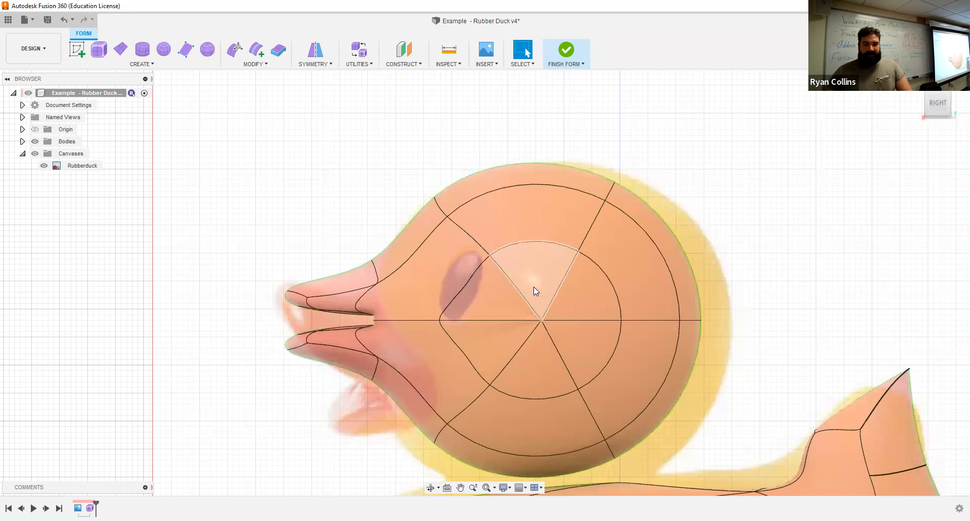
{"action": "double_click", "coordinate": [546, 287]}
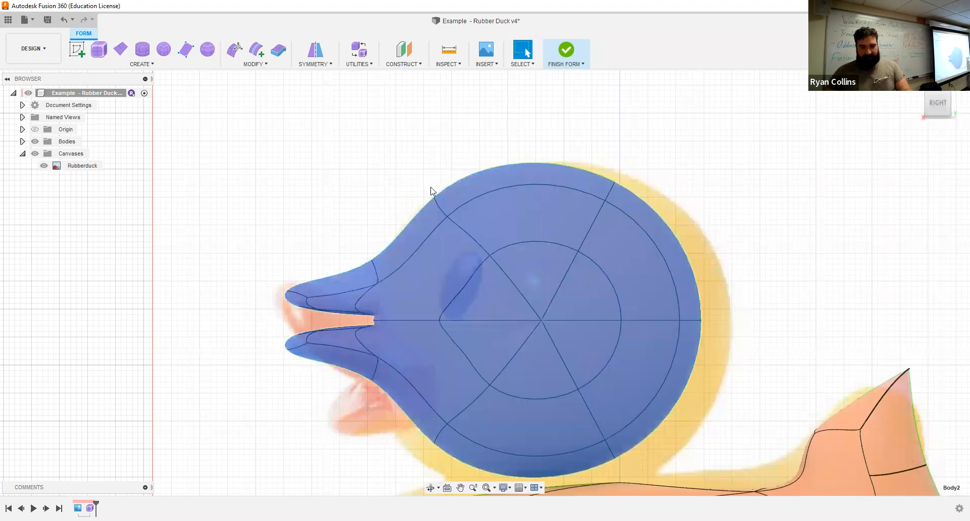
{"action": "key", "text": "m"}
- Try to place the move pivot on the vertex where the edges meet at the centre of the head's side
{"action": "left_click", "coordinate": [824, 108]}
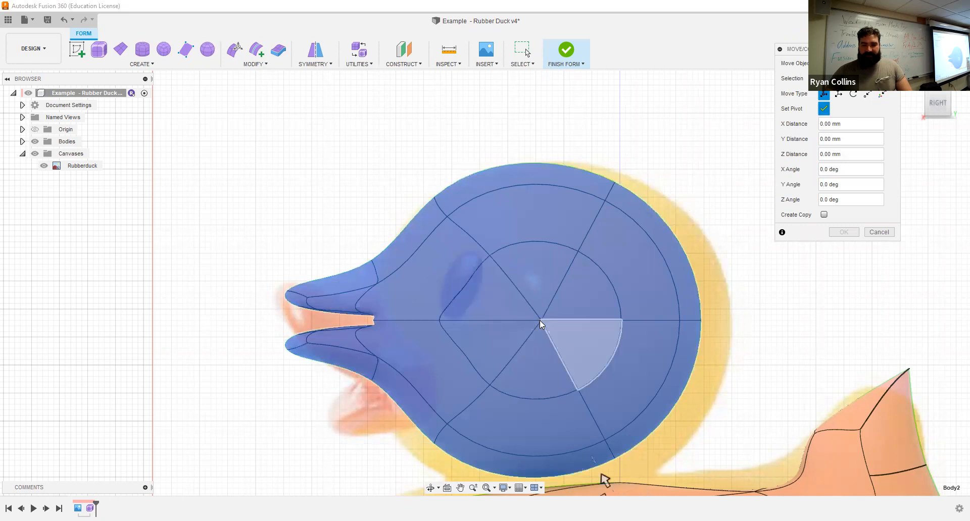
{"action": "middle_click_drag", "start_coordinate": [579, 338], "coordinate": [584, 331], "text": "shift"}
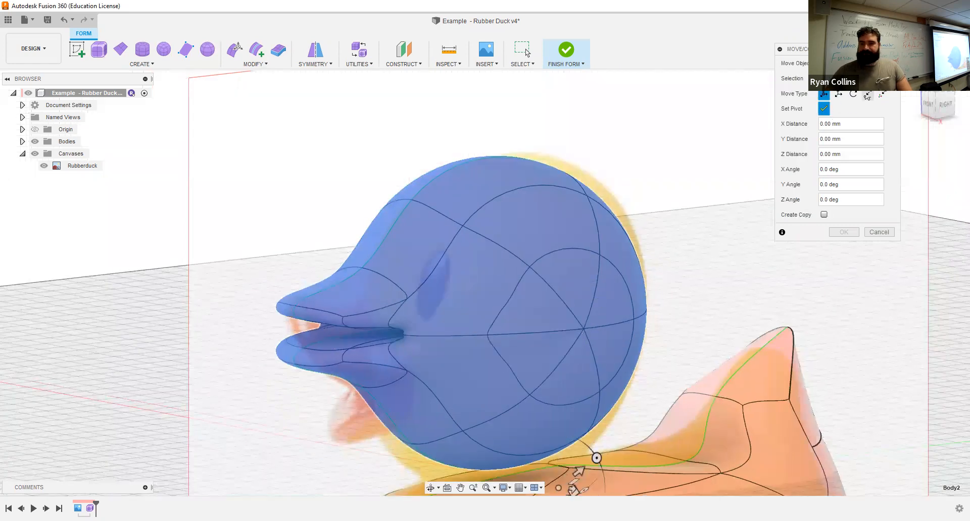
{"action": "left_click", "coordinate": [824, 108]}
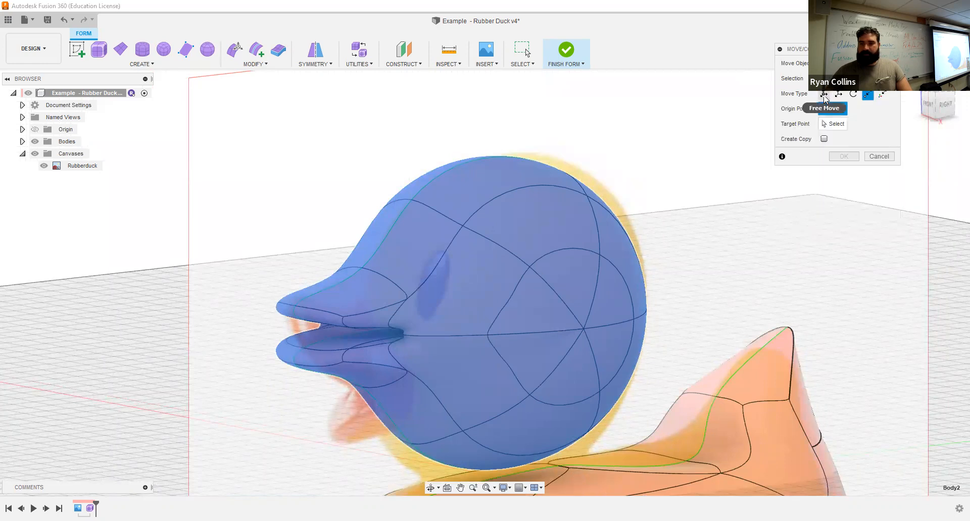
{"action": "left_click", "coordinate": [824, 109]}
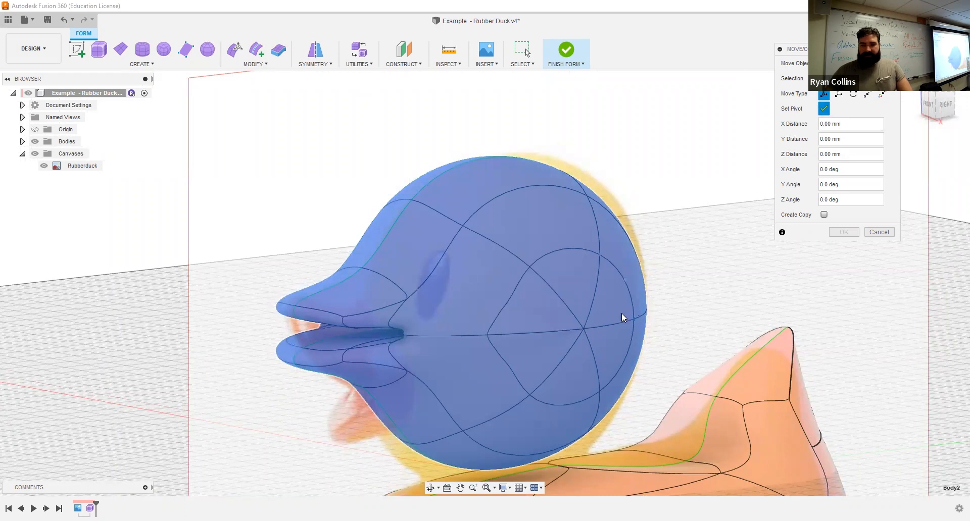
{"action": "scroll", "coordinate": [592, 371], "scroll_direction": "down", "scroll_amount": 2}
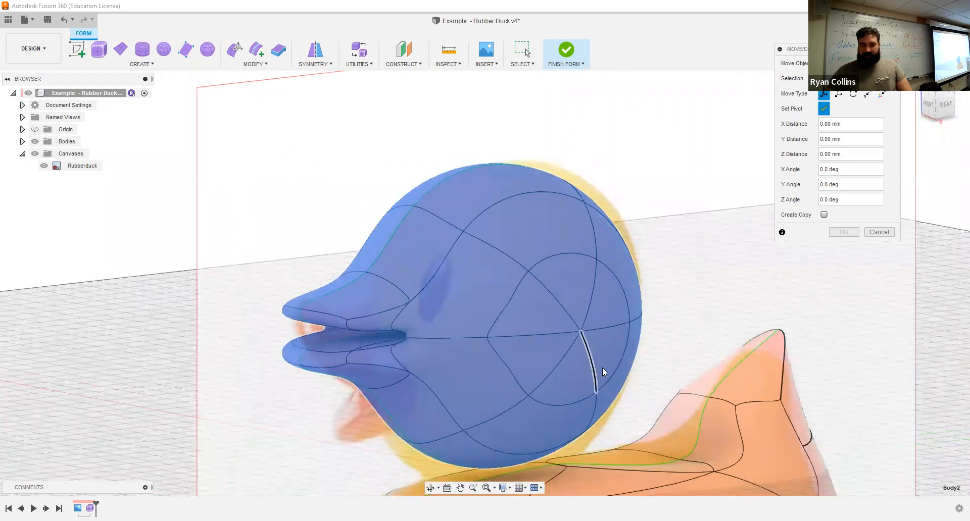
{"action": "scroll", "coordinate": [597, 372], "scroll_direction": "down", "scroll_amount": 3}
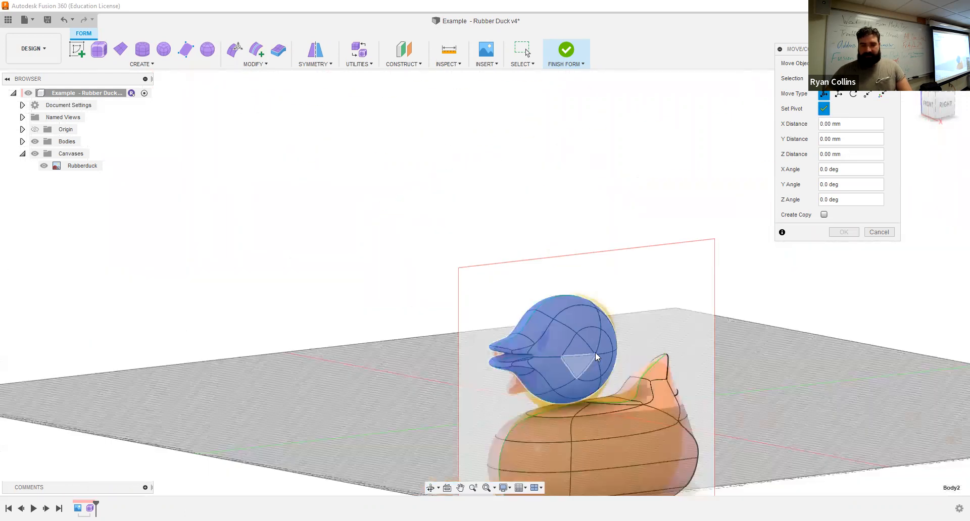
{"action": "scroll", "coordinate": [597, 361], "scroll_direction": "up", "scroll_amount": 4}
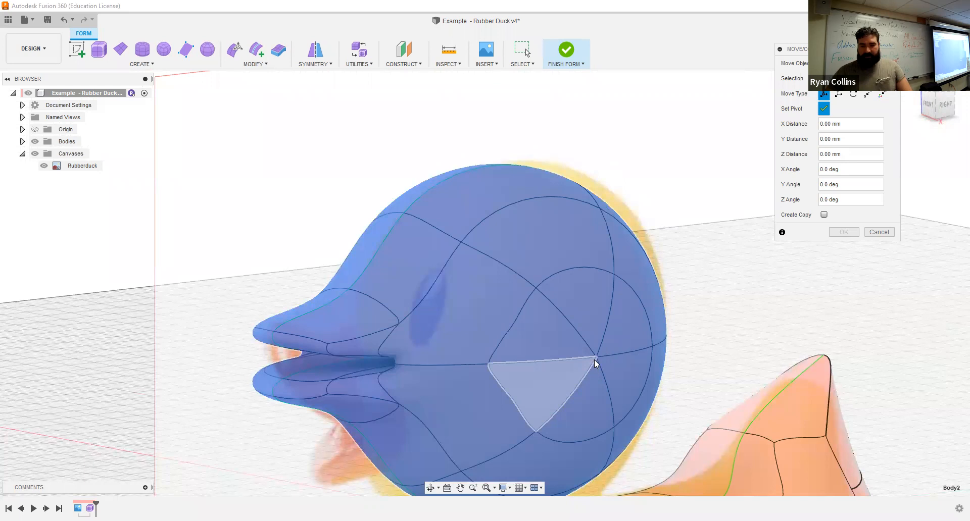
{"action": "scroll", "coordinate": [597, 363], "scroll_direction": "up", "scroll_amount": 4}
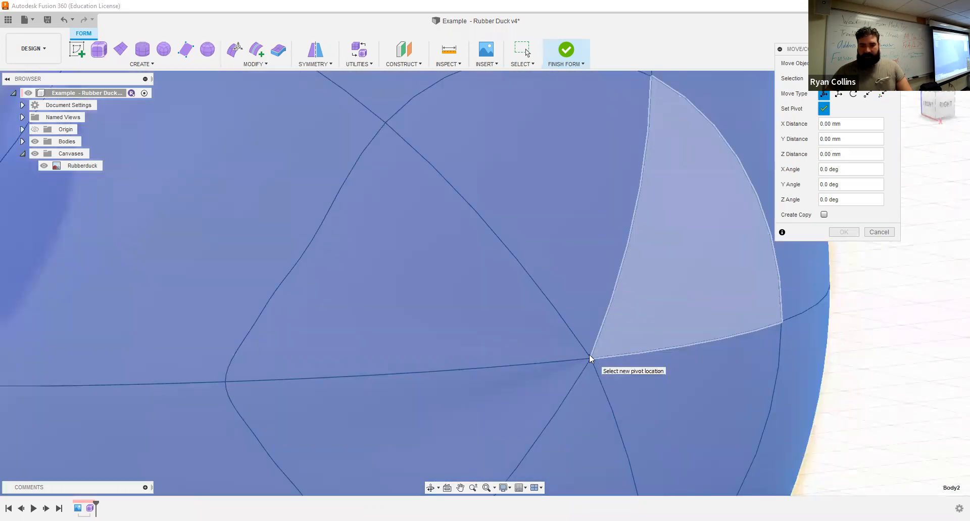
{"action": "scroll", "coordinate": [590, 357], "scroll_direction": "up", "scroll_amount": 3}
{"action": "scroll", "coordinate": [595, 345], "scroll_direction": "down", "scroll_amount": 5}
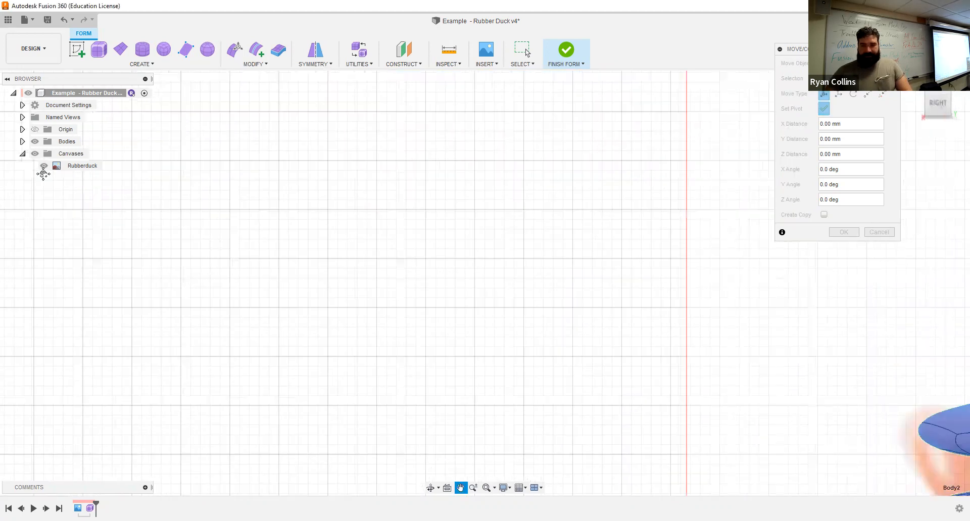
{"action": "scroll", "coordinate": [399, 348], "scroll_direction": "down", "scroll_amount": 6}
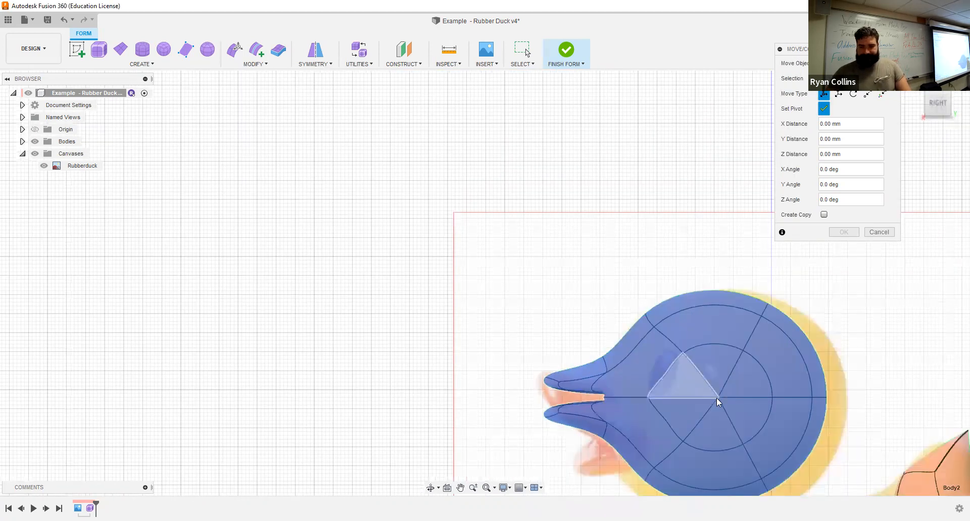
{"action": "scroll", "coordinate": [718, 396], "scroll_direction": "up", "scroll_amount": 5}
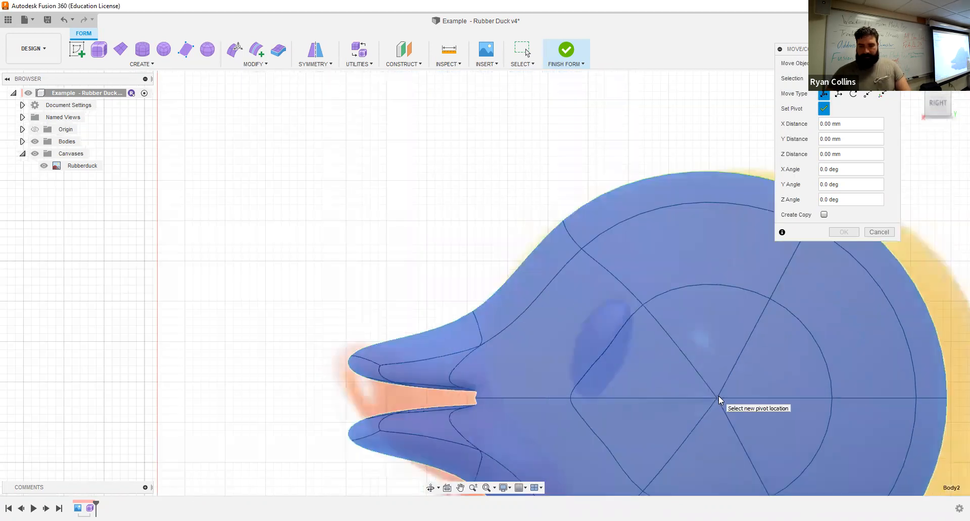
{"action": "scroll", "coordinate": [726, 389], "scroll_direction": "down", "scroll_amount": 2}
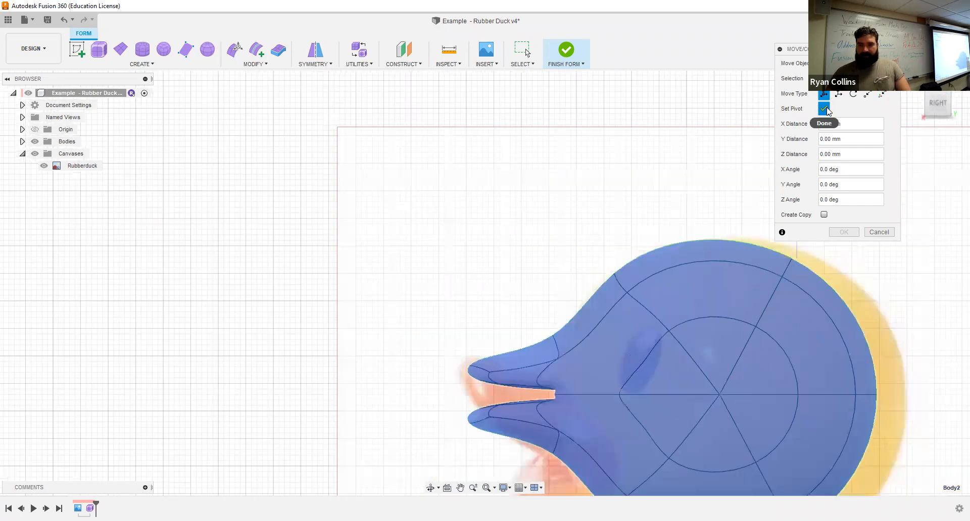
{"action": "left_click", "coordinate": [827, 109]}
{"action": "middle_click_drag", "start_coordinate": [721, 369], "coordinate": [602, 284]}
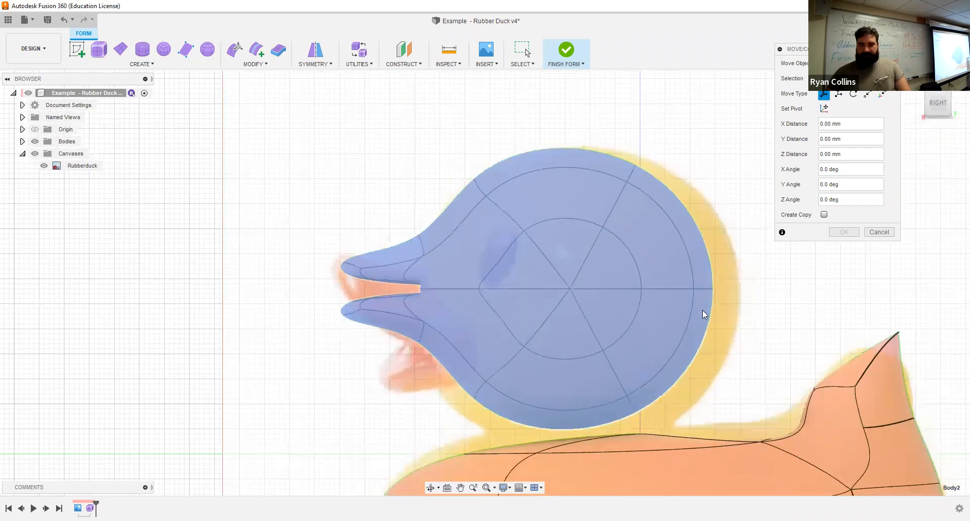
{"action": "scroll", "coordinate": [725, 323], "scroll_direction": "down", "scroll_amount": 2}
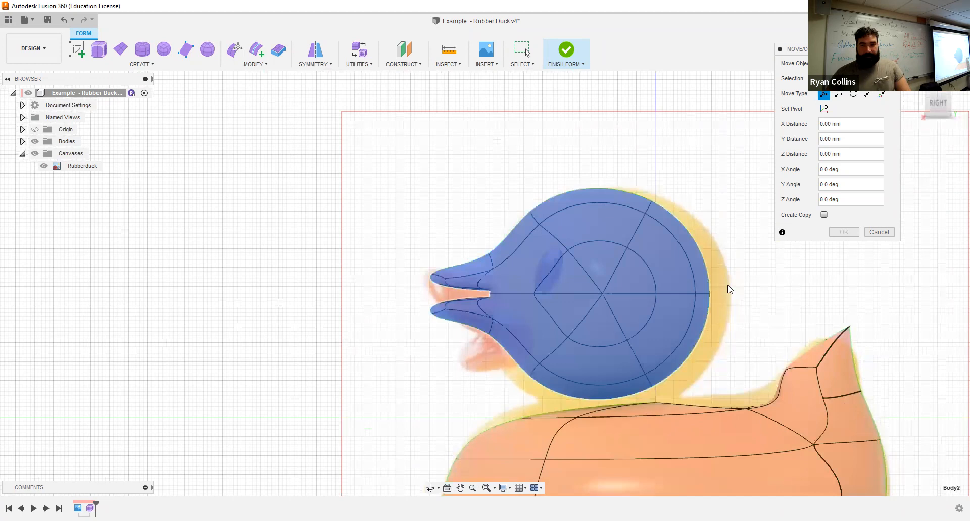
{"action": "left_click", "coordinate": [853, 94]}
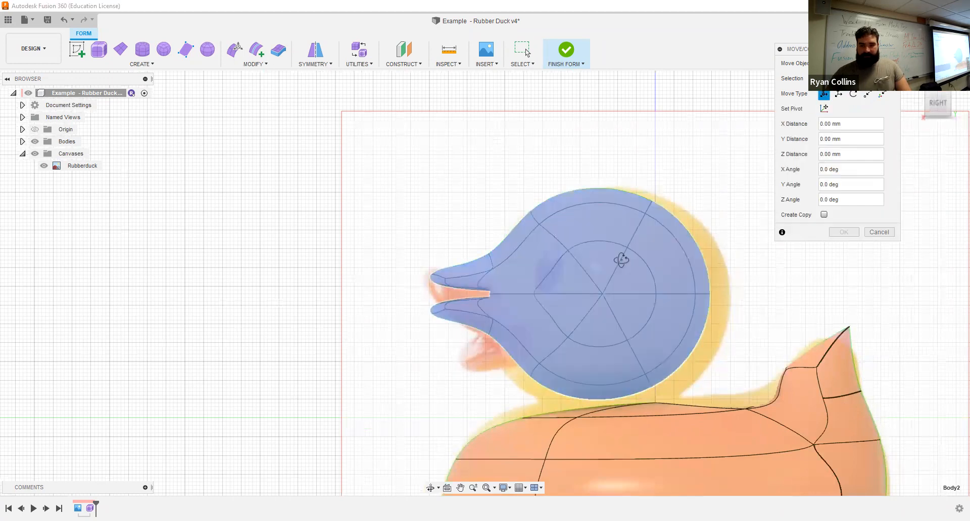
{"action": "middle_click_drag", "start_coordinate": [621, 261], "coordinate": [651, 297], "text": "shift"}
{"action": "scroll", "coordinate": [677, 306], "scroll_direction": "down", "scroll_amount": 5}
{"action": "middle_click_drag", "start_coordinate": [688, 448], "coordinate": [626, 413]}
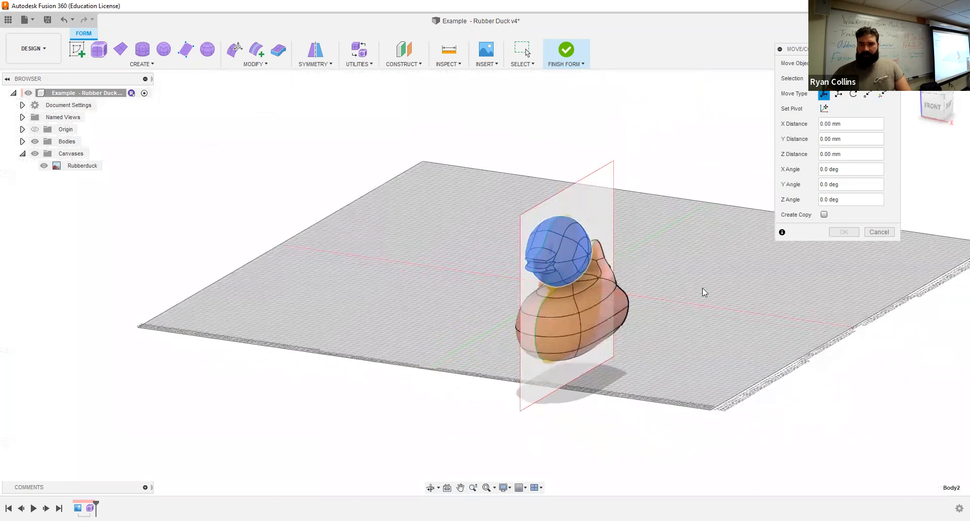
- Rotate the head body 10 degrees about X and move it 2.782 mm in Y and -3.387 mm in Z to fit the canvas
{"action": "scroll", "coordinate": [669, 275], "scroll_direction": "up", "scroll_amount": 4}
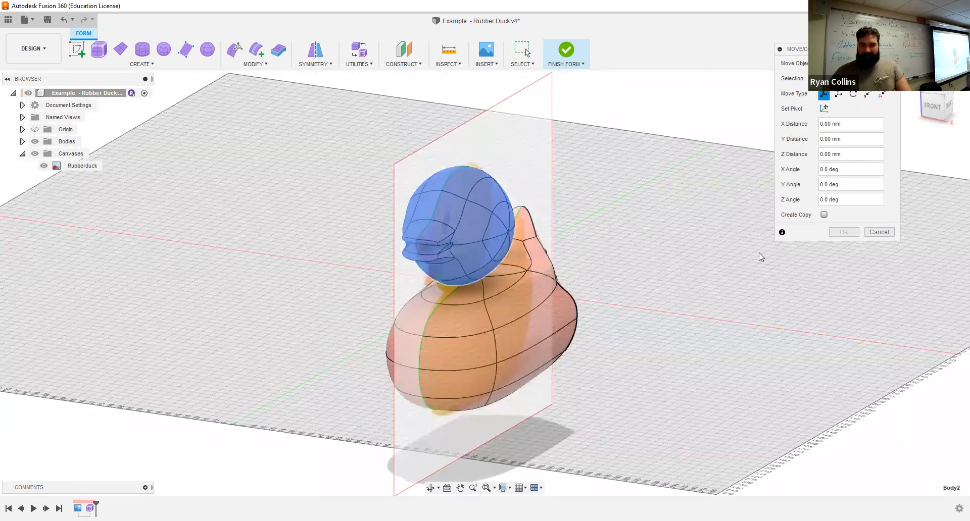
{"action": "middle_click_drag", "start_coordinate": [692, 263], "coordinate": [552, 252]}
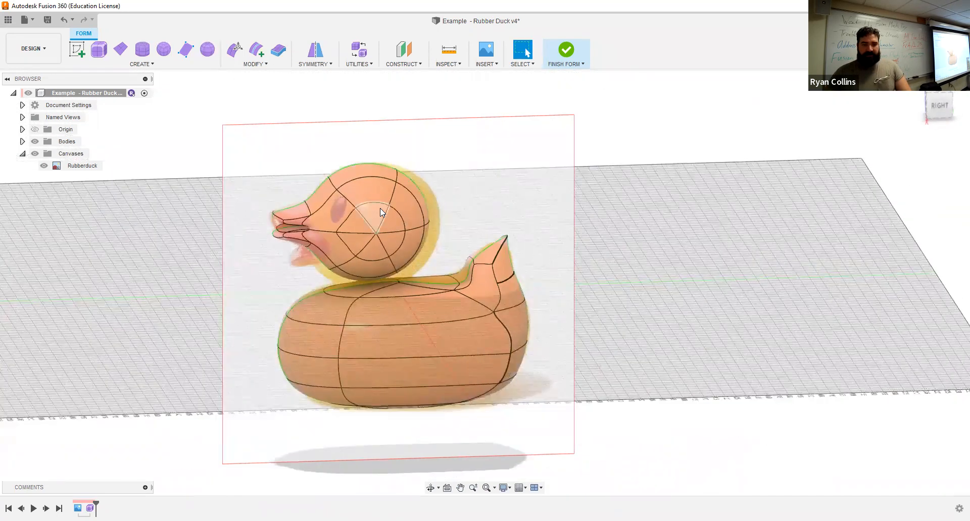
{"action": "left_click", "coordinate": [380, 208]}
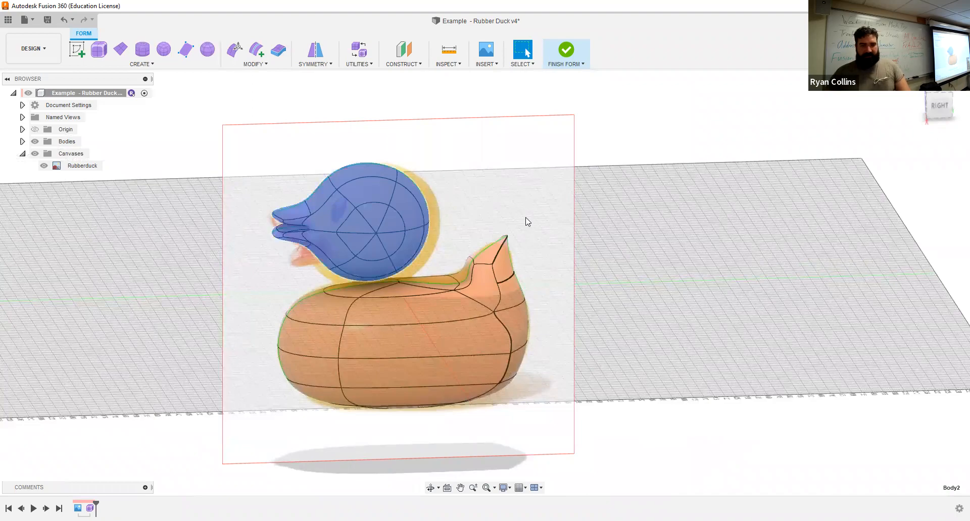
{"action": "key", "text": "m"}
{"action": "middle_click_drag", "start_coordinate": [561, 230], "coordinate": [540, 226], "text": "shift"}
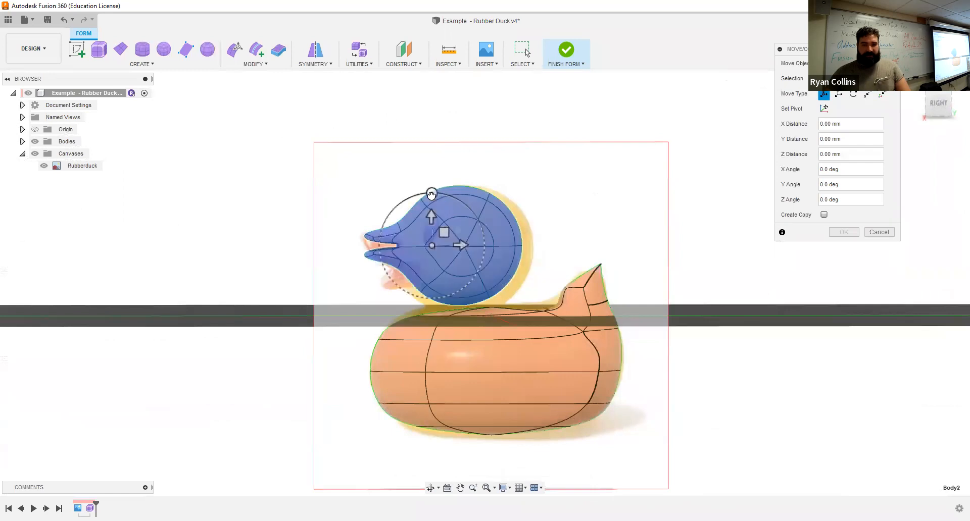
{"action": "left_click_drag", "start_coordinate": [431, 195], "coordinate": [427, 199]}
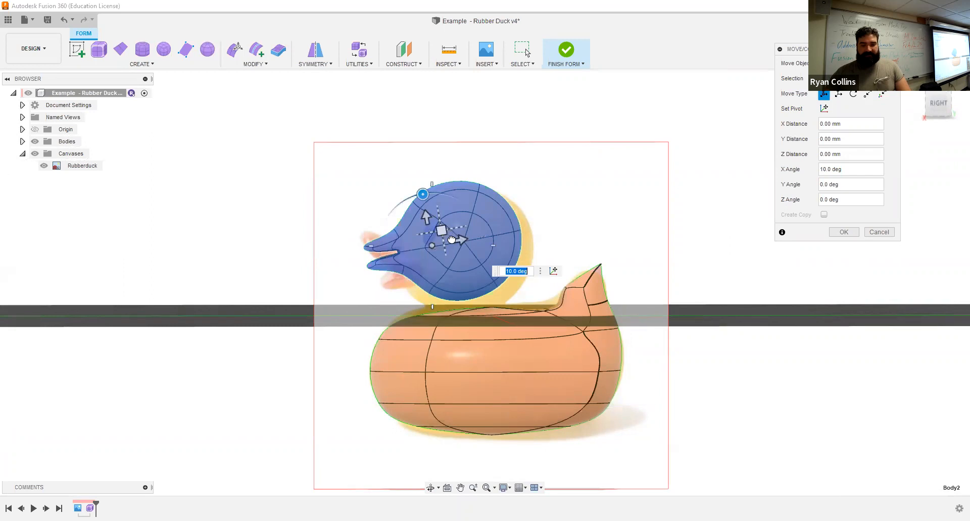
{"action": "left_click_drag", "start_coordinate": [450, 237], "coordinate": [457, 243]}
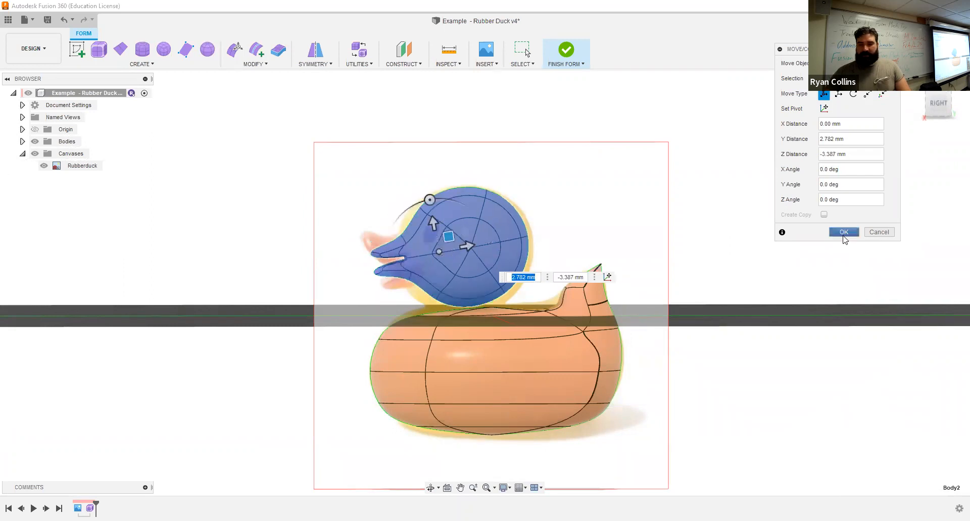
{"action": "key", "text": "Return"}
- Move the upper beak's front edges 3.458 mm forward and 7.946 mm up, and rotate them to follow the beak on the canvas
{"action": "middle_click_drag", "start_coordinate": [424, 204], "coordinate": [387, 272], "text": "shift"}
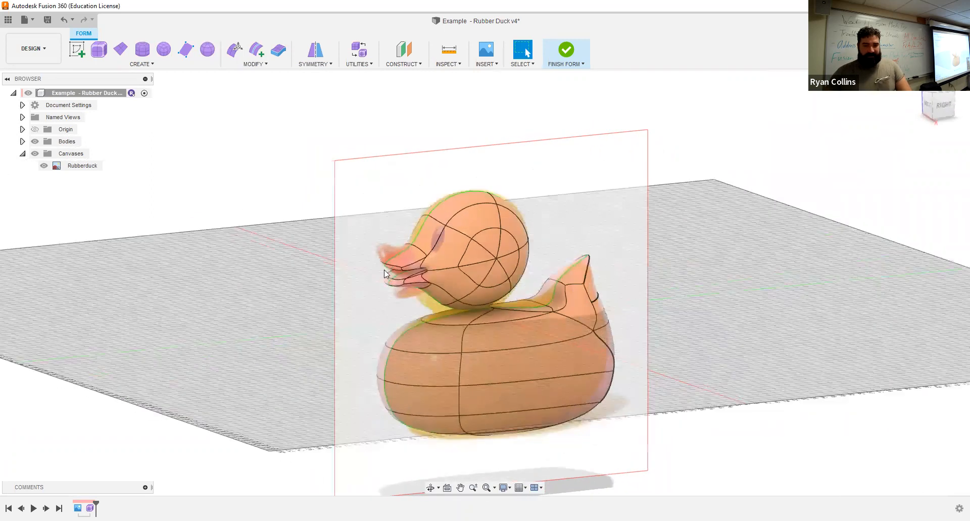
{"action": "scroll", "coordinate": [387, 272], "scroll_direction": "up", "scroll_amount": 6}
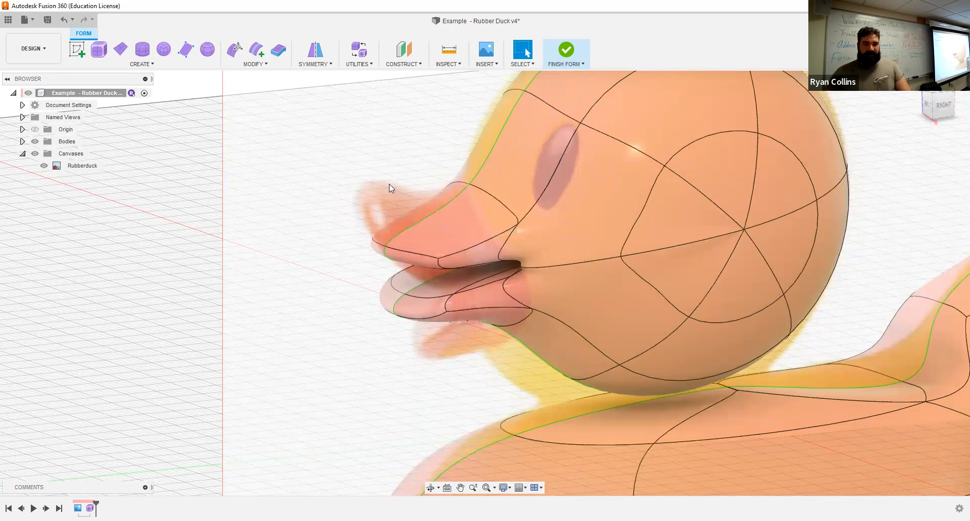
{"action": "left_click", "coordinate": [235, 49]}
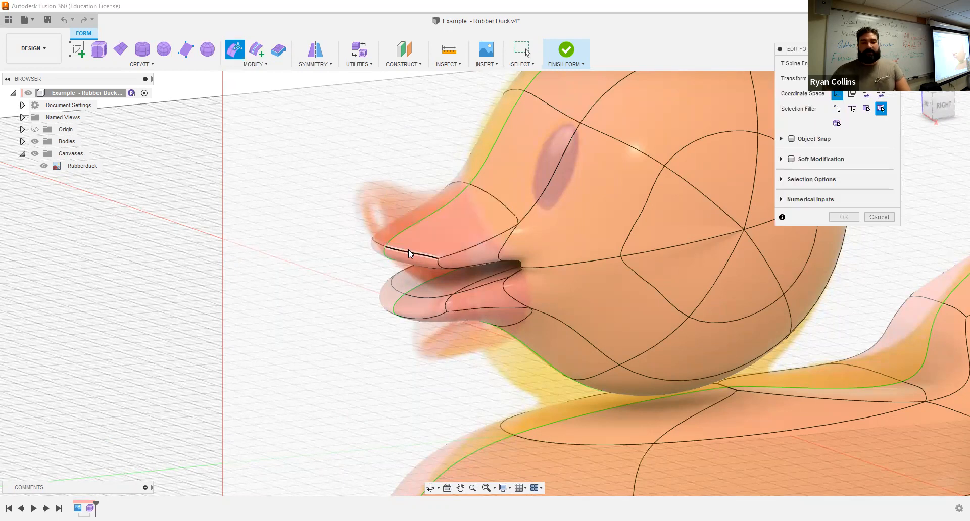
{"action": "left_click", "coordinate": [408, 249]}
{"action": "middle_click_drag", "start_coordinate": [409, 250], "coordinate": [154, 209], "text": "shift"}
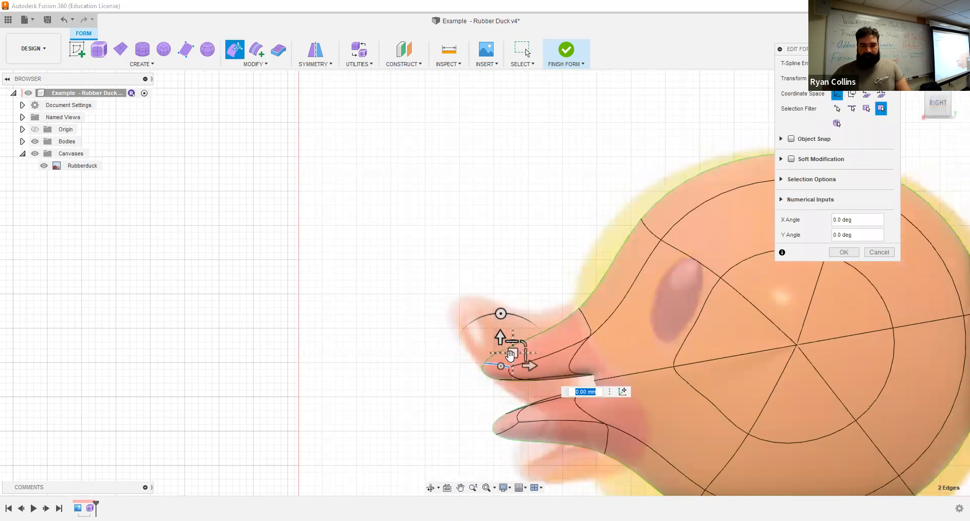
{"action": "left_click_drag", "start_coordinate": [486, 304], "coordinate": [487, 301]}
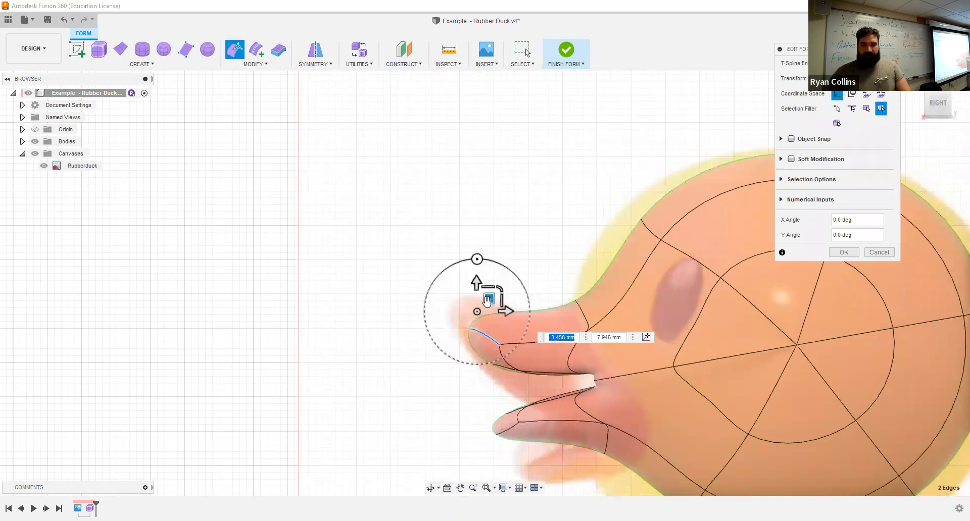
{"action": "left_click_drag", "start_coordinate": [477, 259], "coordinate": [521, 287]}
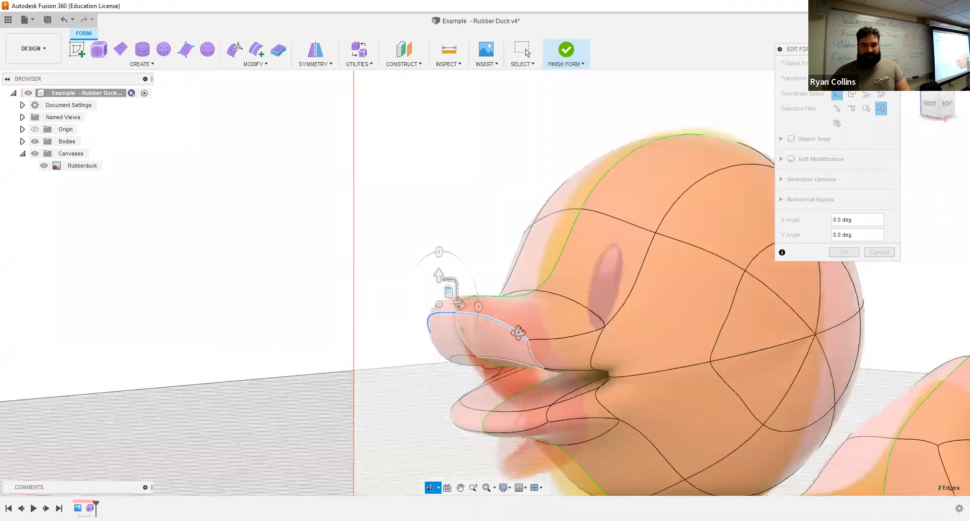
{"action": "middle_click_drag", "start_coordinate": [461, 329], "coordinate": [521, 335], "text": "shift"}
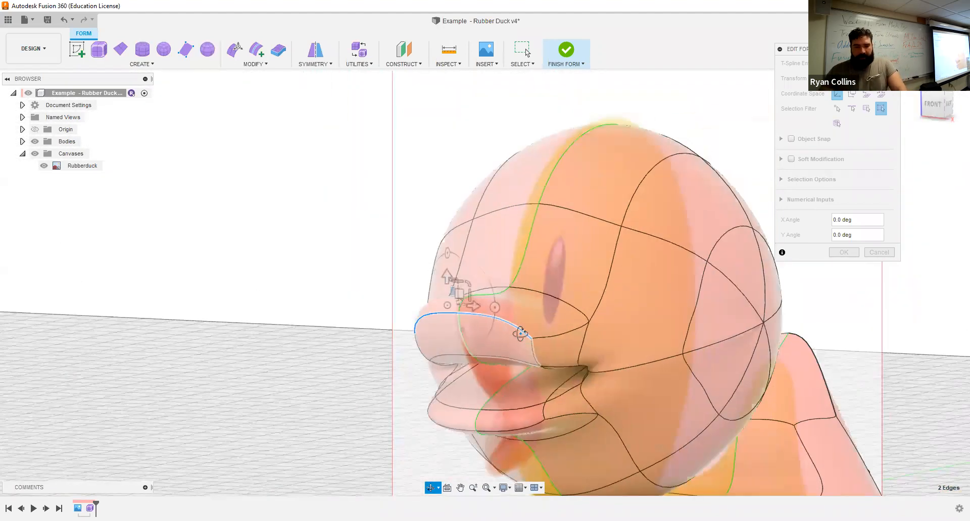
- Select the six faces around the centre of the head's side and scale them down to a factor of 0.167
{"action": "middle_click_drag", "start_coordinate": [702, 207], "coordinate": [613, 182], "text": "shift"}
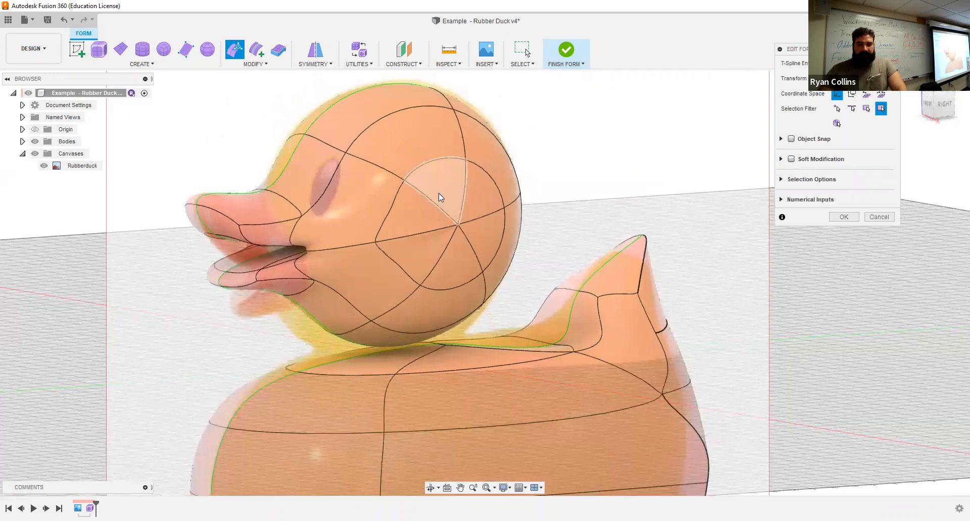
{"action": "left_click", "coordinate": [475, 207]}
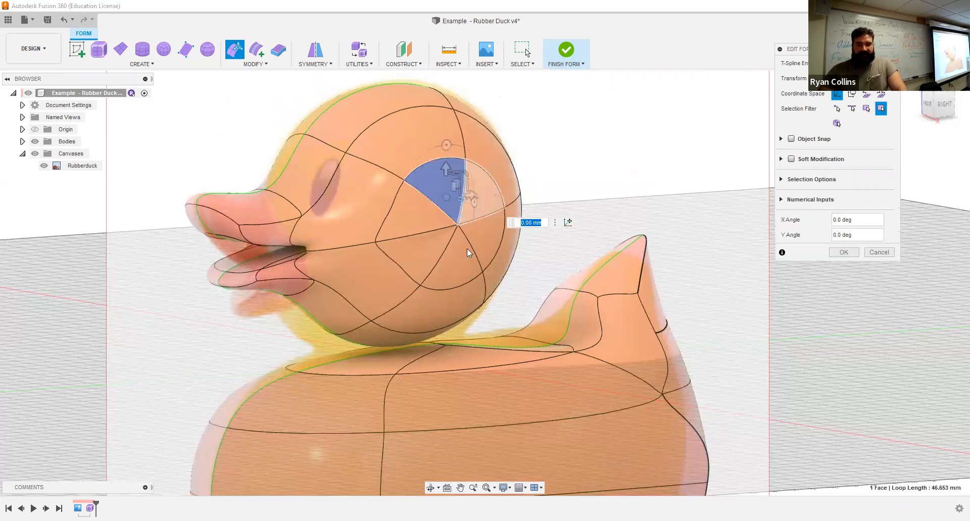
{"action": "left_click", "coordinate": [867, 108]}
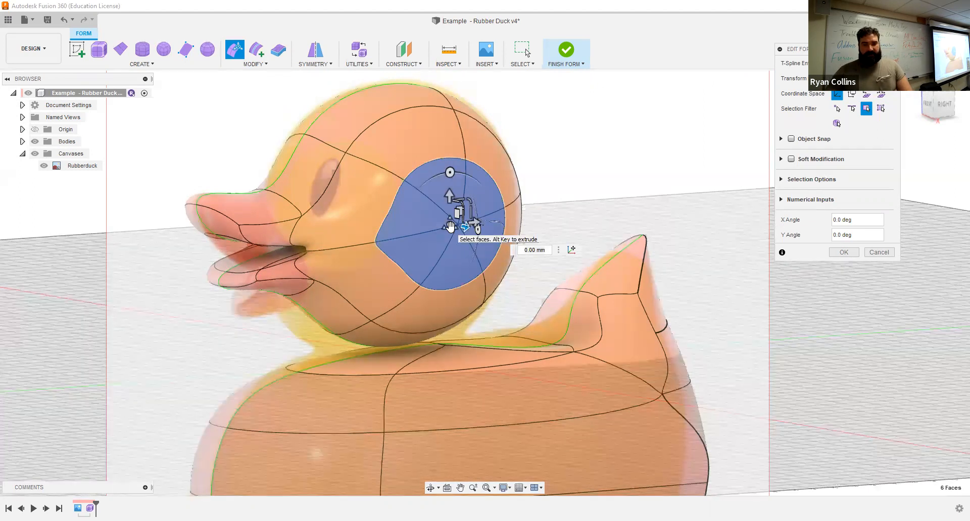
{"action": "scroll", "coordinate": [450, 226], "scroll_direction": "up", "scroll_amount": 2}
{"action": "left_click_drag", "start_coordinate": [451, 228], "coordinate": [447, 253]}
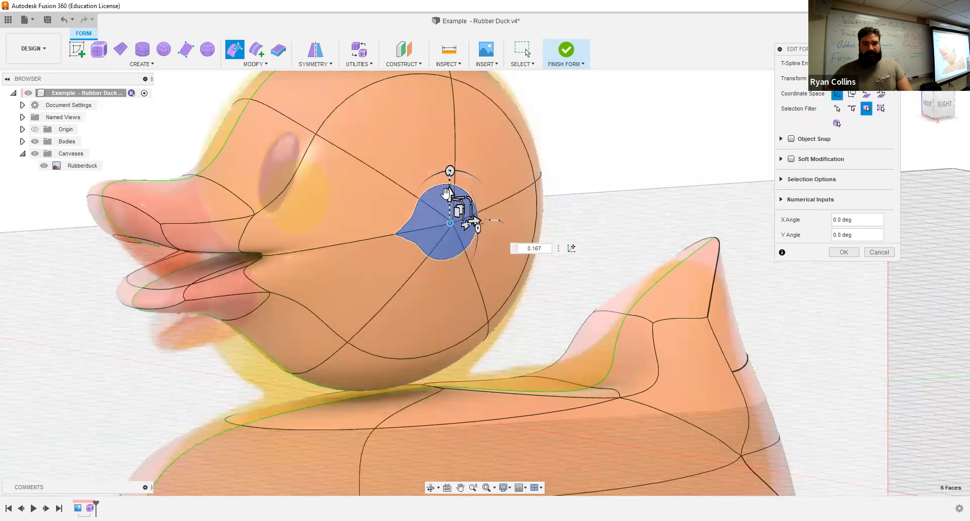
- Raise the six small faces on the head's side and extrude them outward into a short stub
{"action": "left_click_drag", "start_coordinate": [449, 195], "coordinate": [449, 157]}
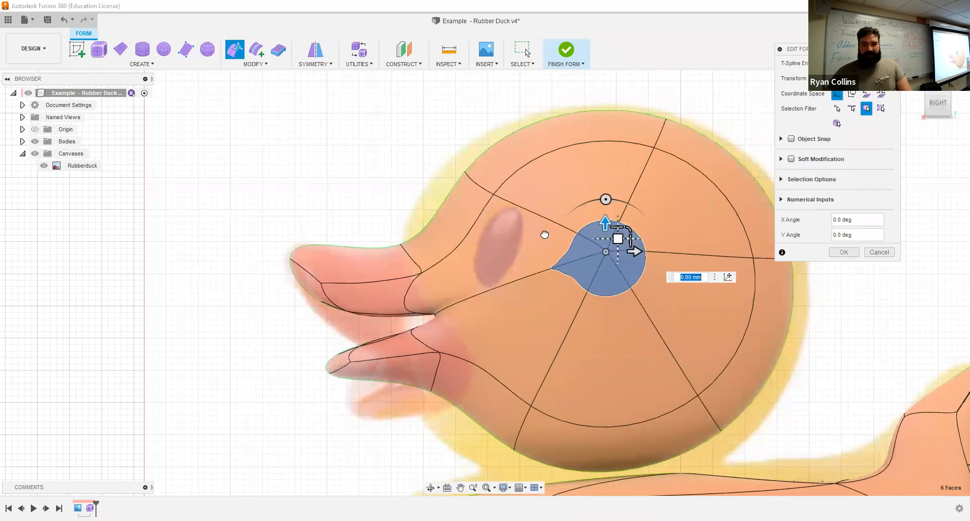
{"action": "middle_click_drag", "start_coordinate": [554, 301], "coordinate": [580, 313], "text": "shift"}
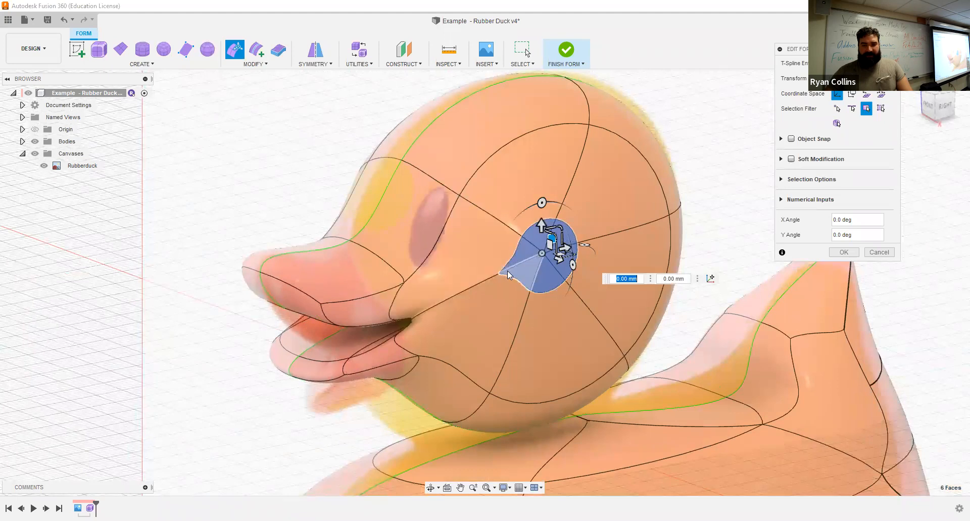
{"action": "middle_click_drag", "start_coordinate": [537, 309], "coordinate": [565, 309], "text": "shift"}
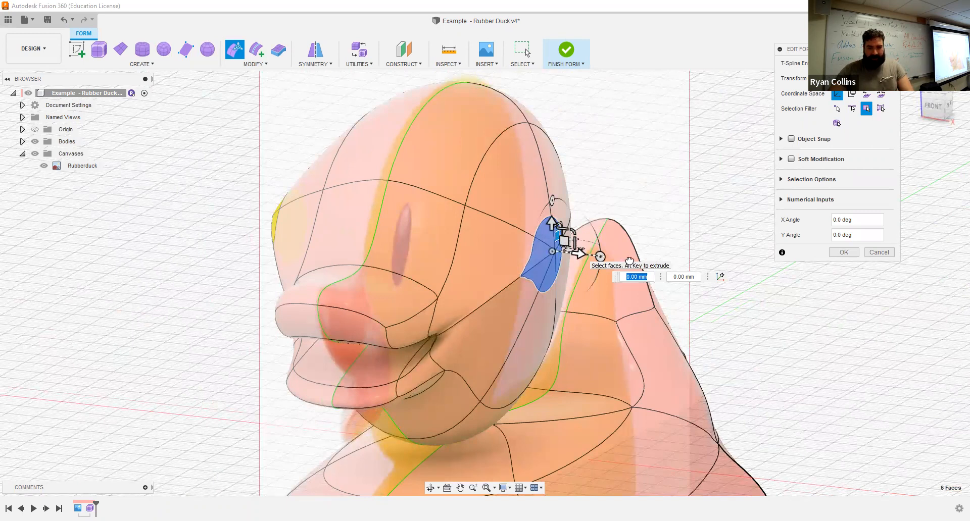
{"action": "key", "text": "ctrl+z"}
{"action": "mouse_move", "coordinate": [610, 299]}
{"action": "middle_mouse_down", "text": "shift"}
{"action": "mouse_move", "coordinate": [598, 304]}
{"action": "mouse_move", "coordinate": [607, 300]}
{"action": "middle_mouse_up", "text": "shift"}
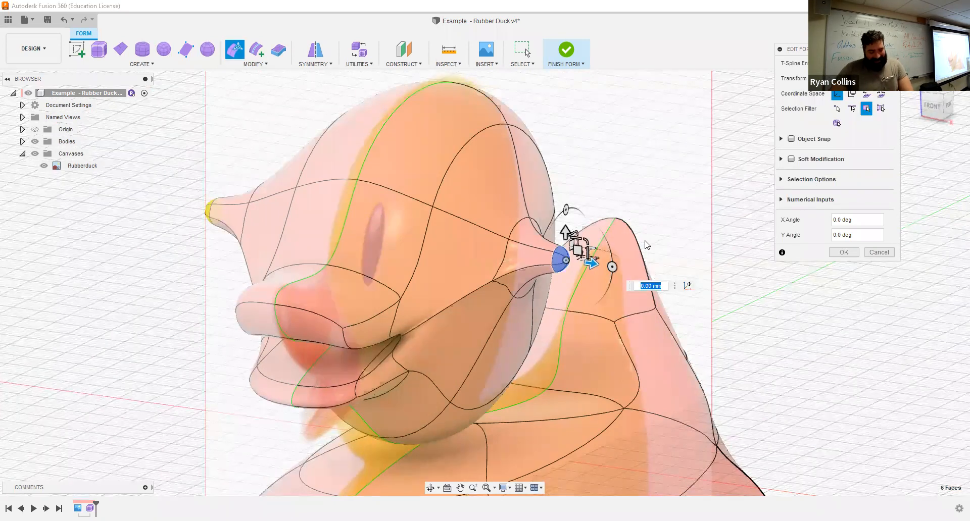
- Undo the last pull of the six faces at the side of the head and delete them to leave an opening
{"action": "key", "text": "ctrl+z"}
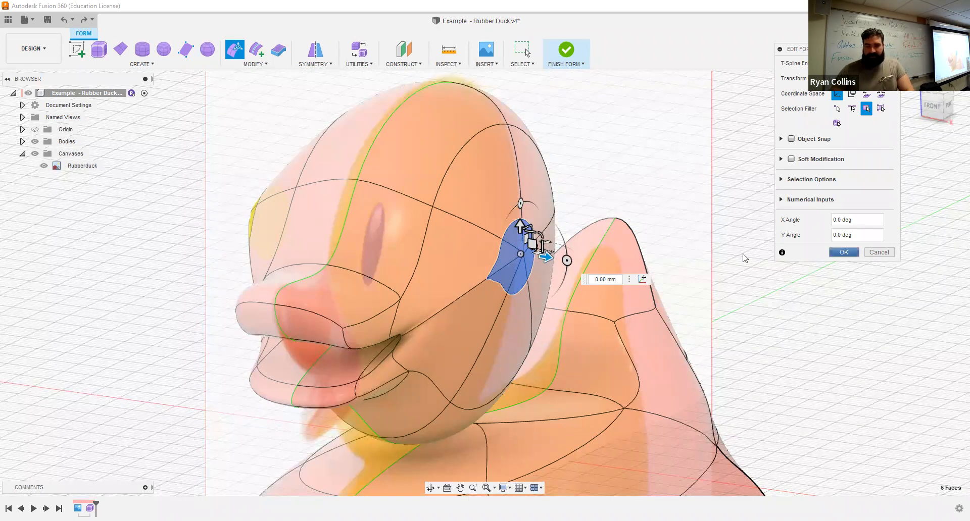
{"action": "key", "text": "Delete"}
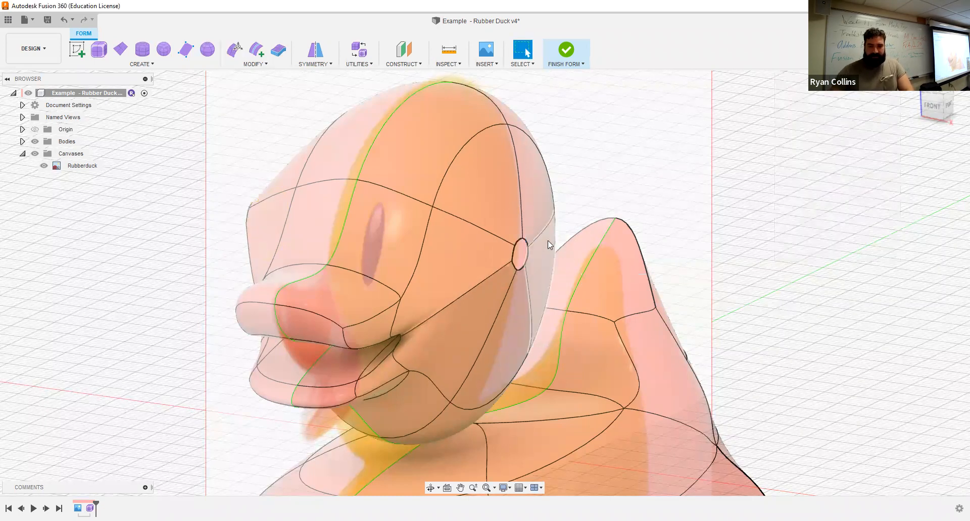
{"action": "middle_click_drag", "start_coordinate": [625, 224], "coordinate": [652, 212], "text": "shift"}
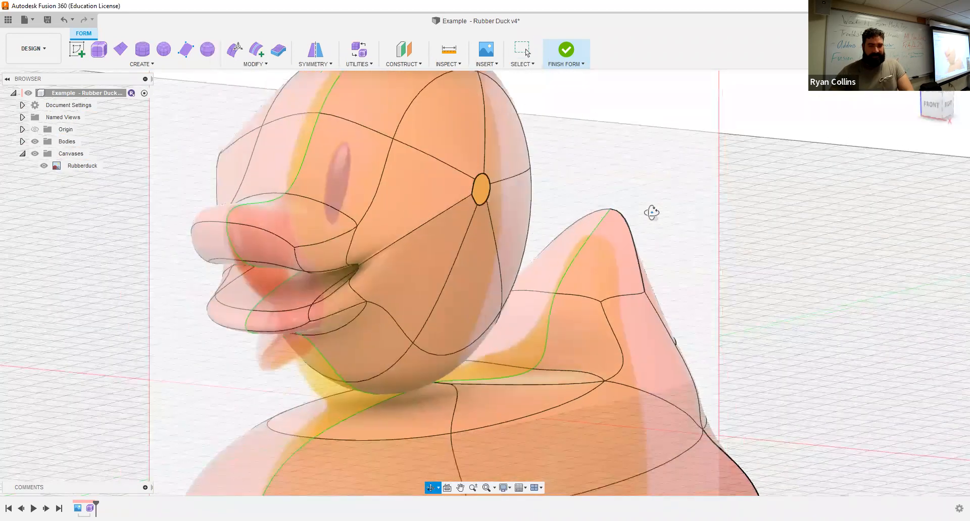
{"action": "scroll", "coordinate": [481, 211], "scroll_direction": "down", "scroll_amount": 3}
{"action": "scroll", "coordinate": [481, 212], "scroll_direction": "up", "scroll_amount": 3}
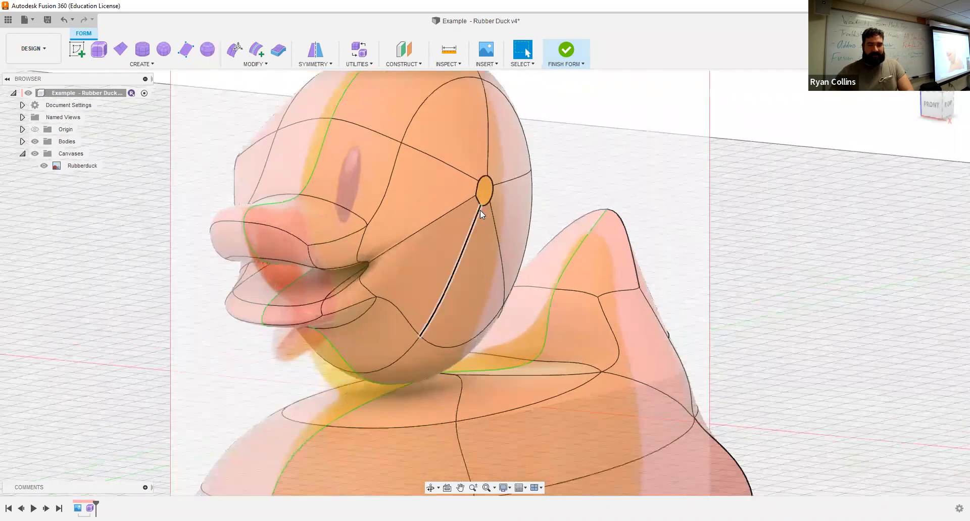
{"action": "scroll", "coordinate": [480, 213], "scroll_direction": "up", "scroll_amount": 3}
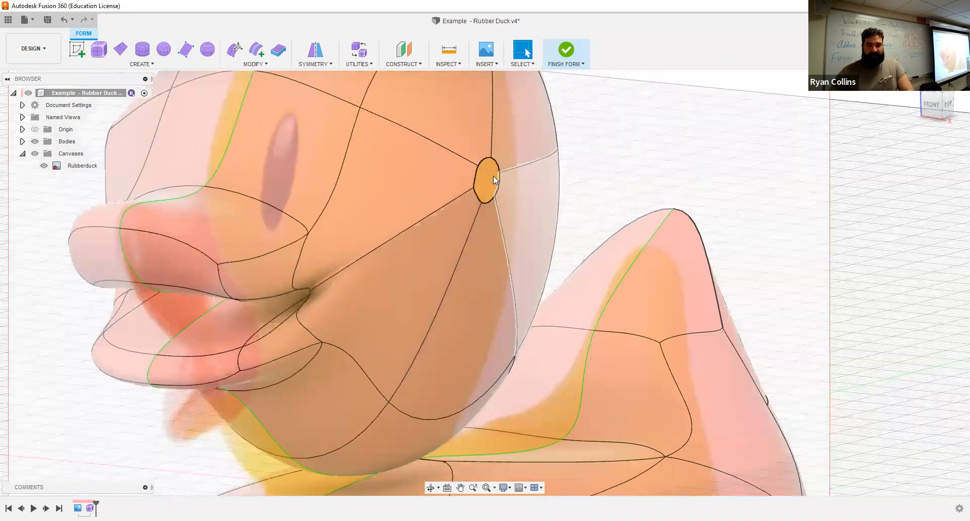
- Try to extrude the edge loop around the opening in the side of the head 9 mm outward
{"action": "left_click", "coordinate": [236, 49]}
{"action": "left_click", "coordinate": [852, 110]}
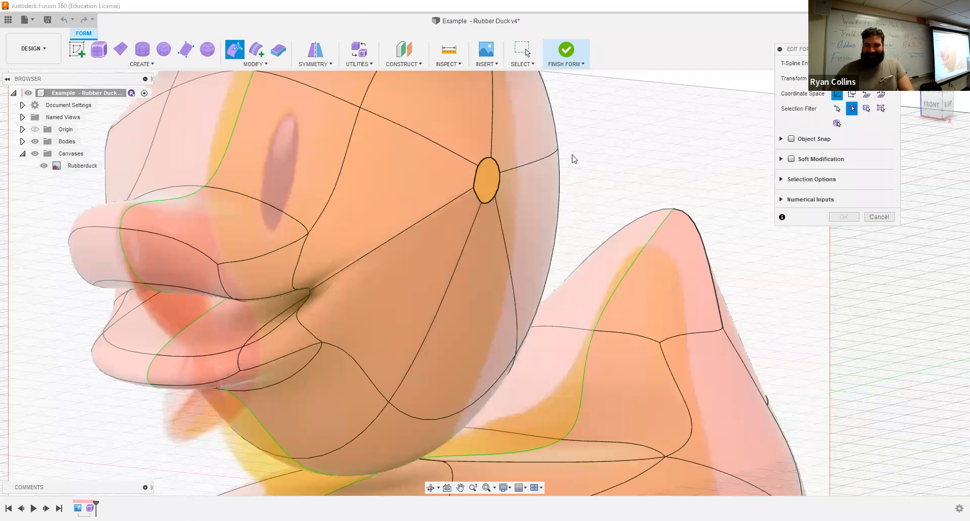
{"action": "double_click", "coordinate": [499, 182]}
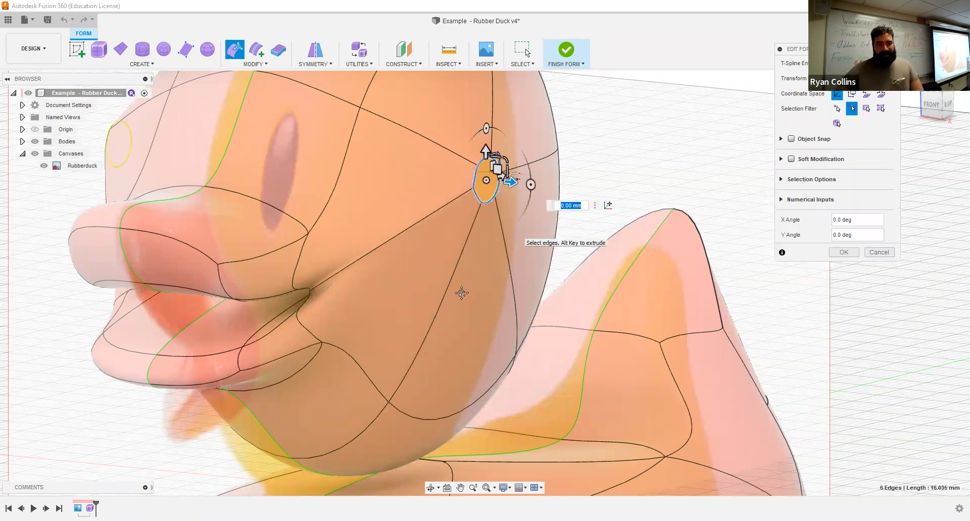
{"action": "middle_click_drag", "start_coordinate": [461, 293], "coordinate": [382, 256]}
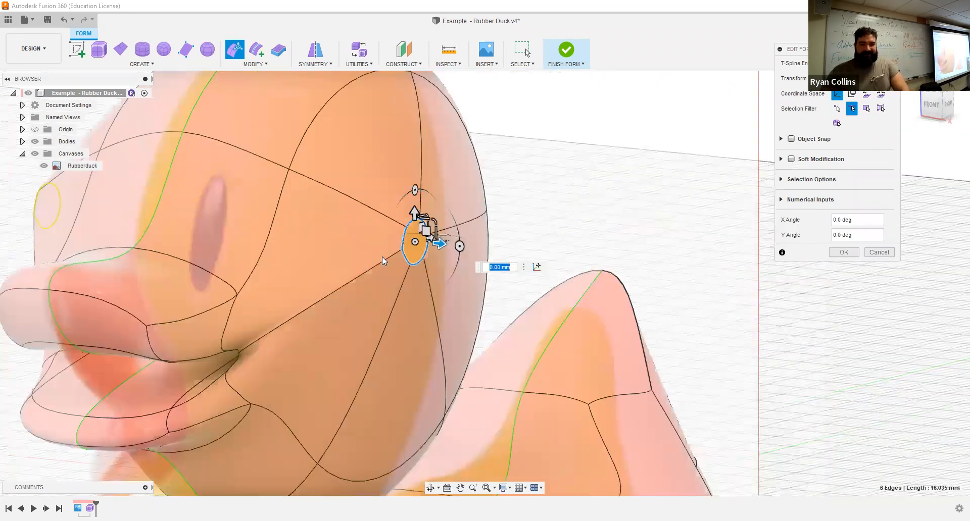
{"action": "middle_click_drag", "start_coordinate": [423, 267], "coordinate": [416, 277], "text": "shift"}
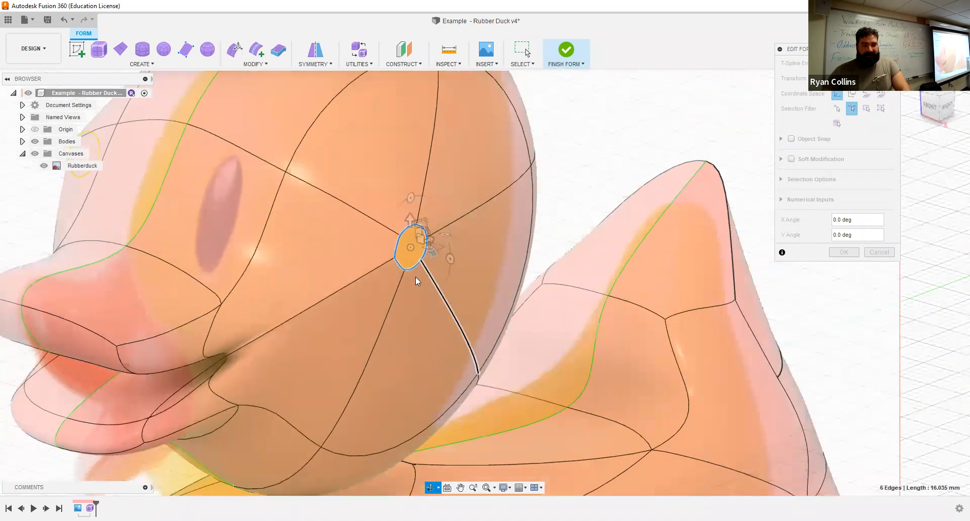
{"action": "left_click", "coordinate": [434, 266]}
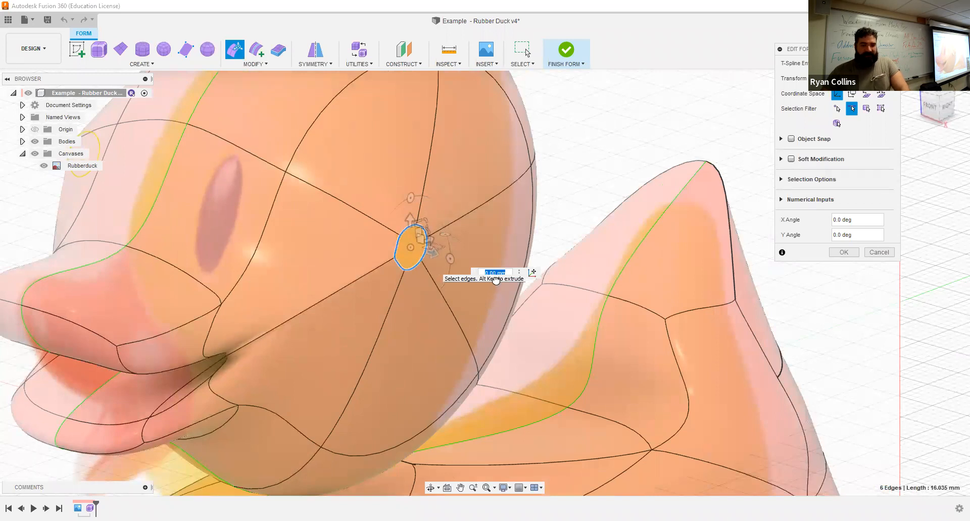
{"action": "type", "text": "9"}
{"action": "key", "text": "Return"}
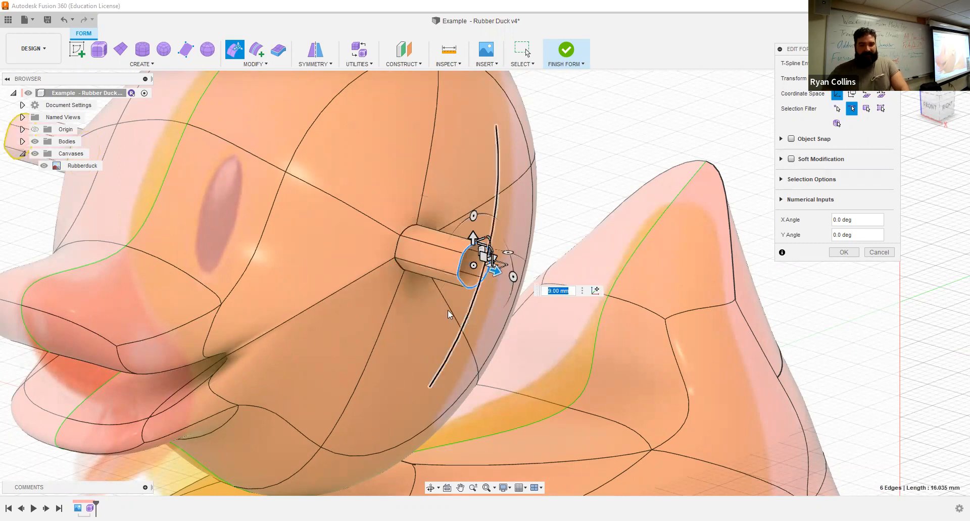
{"action": "mouse_move", "coordinate": [447, 310]}
{"action": "middle_mouse_down", "text": "shift"}
{"action": "mouse_move", "coordinate": [481, 298]}
{"action": "mouse_move", "coordinate": [448, 299]}
{"action": "middle_mouse_up", "text": "shift"}
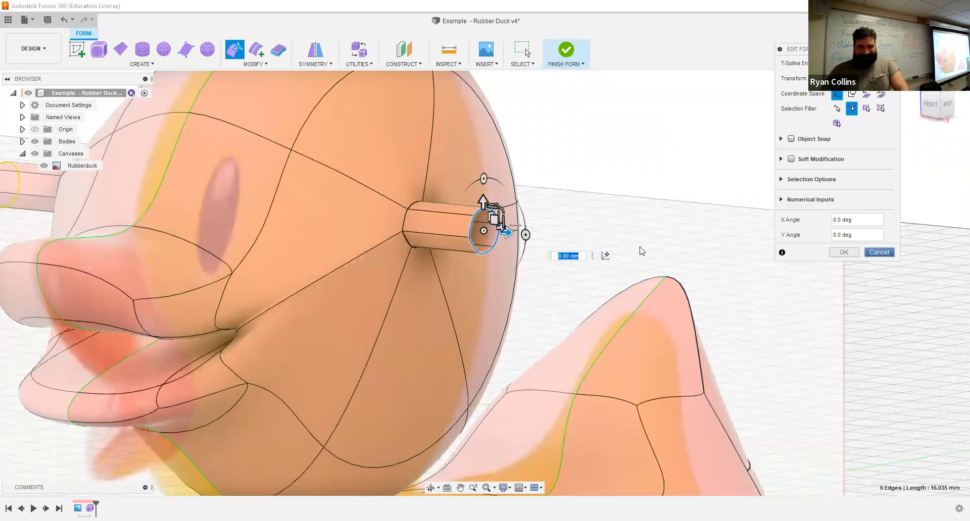
{"action": "key", "text": "Escape"}
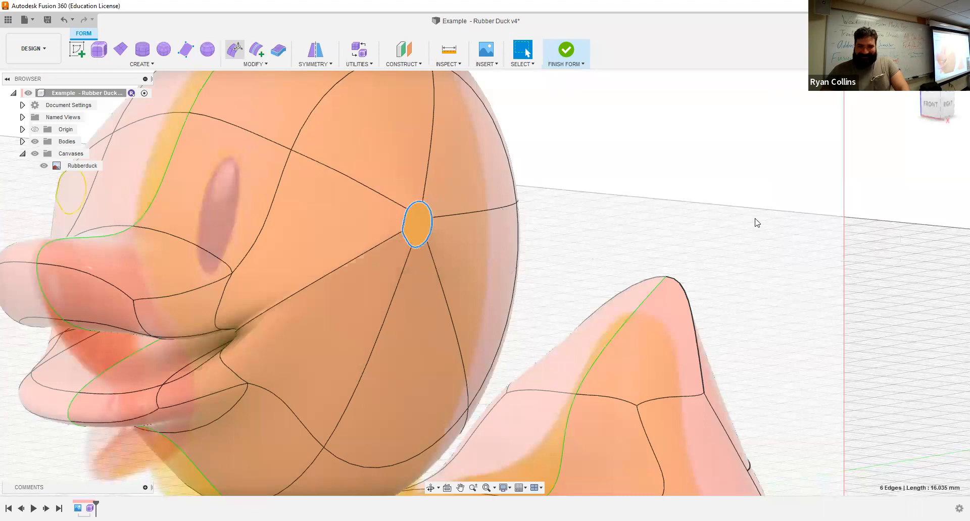
- Scale up the opening's six-edge loop evenly with Edit Form to a total length of about 45 mm
{"action": "left_click", "coordinate": [235, 49]}
{"action": "left_click", "coordinate": [852, 109]}
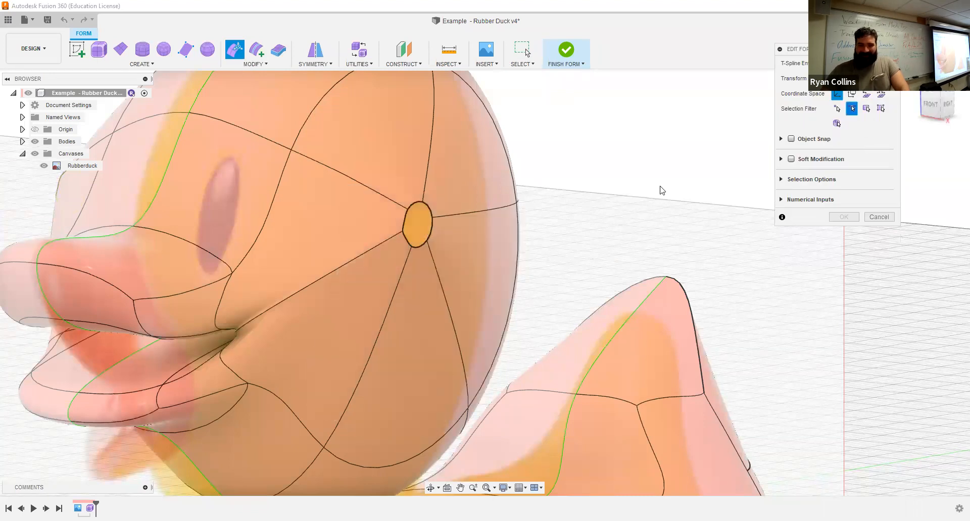
{"action": "double_click", "coordinate": [433, 235]}
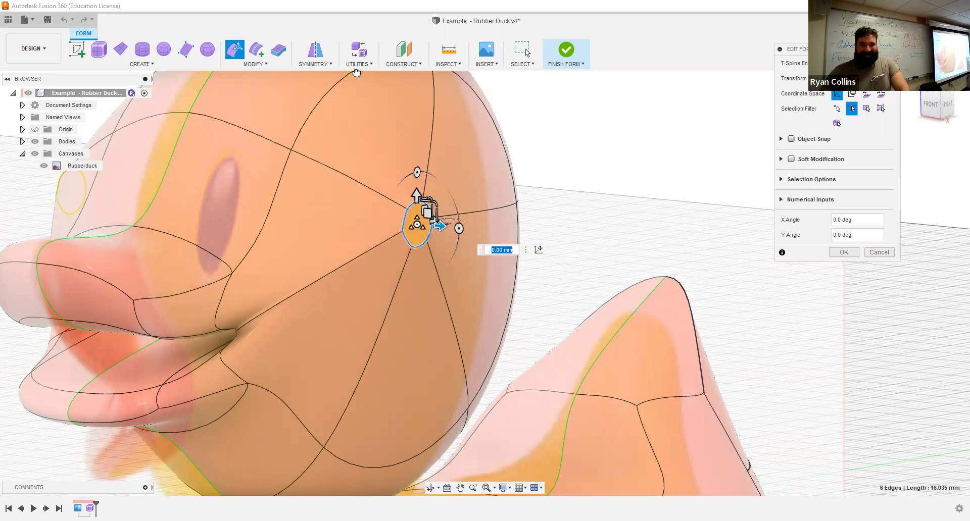
{"action": "left_click_drag", "start_coordinate": [415, 226], "coordinate": [469, 290]}
{"action": "middle_click_drag", "start_coordinate": [469, 290], "coordinate": [489, 300], "text": "shift"}
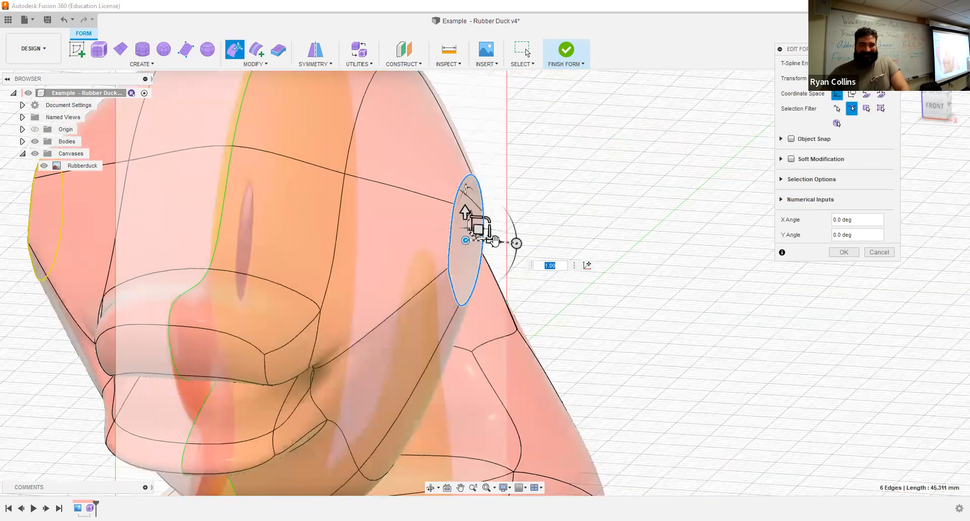
- Extrude the enlarged opening's edge loop 3 mm outward from the head to form a raised rim
{"action": "middle_click_drag", "start_coordinate": [499, 325], "coordinate": [463, 335], "text": "shift"}
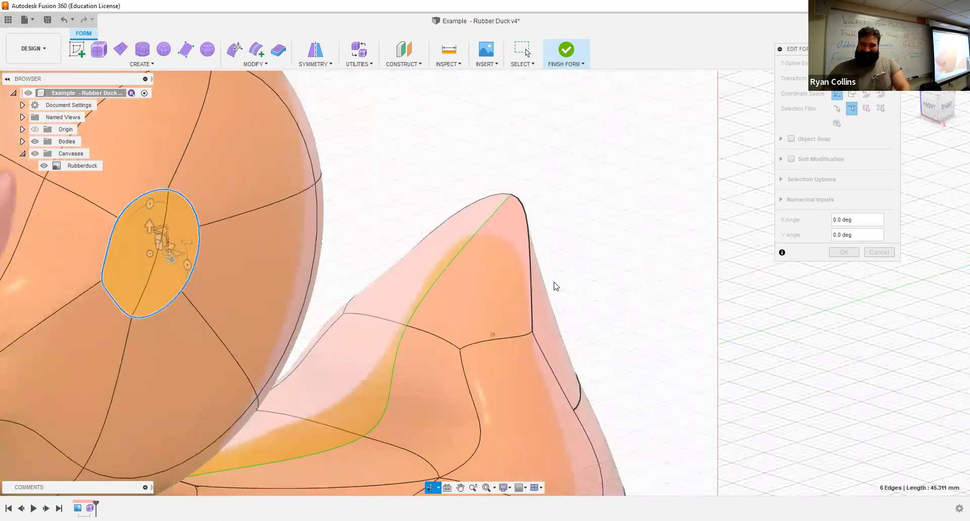
{"action": "middle_click_drag", "start_coordinate": [554, 282], "coordinate": [676, 236]}
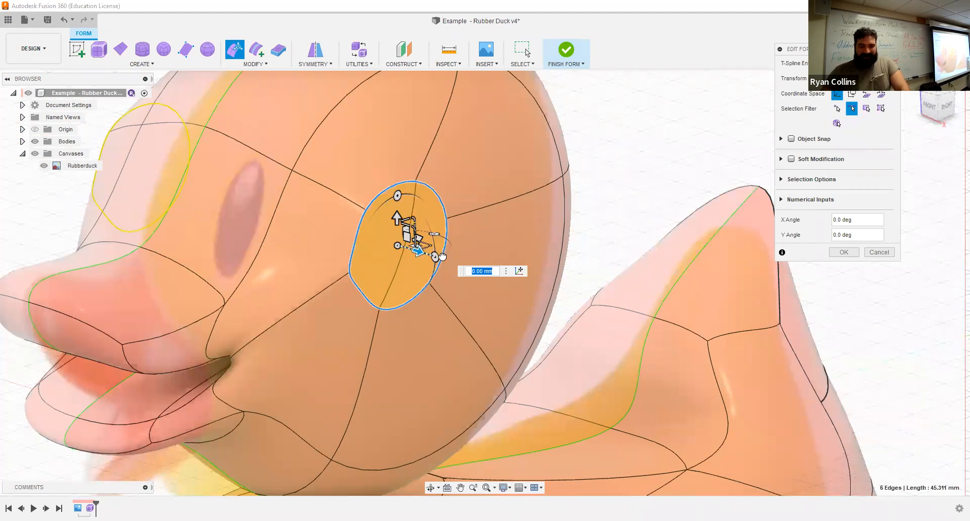
{"action": "type", "text": "3"}
{"action": "key", "text": "Return"}
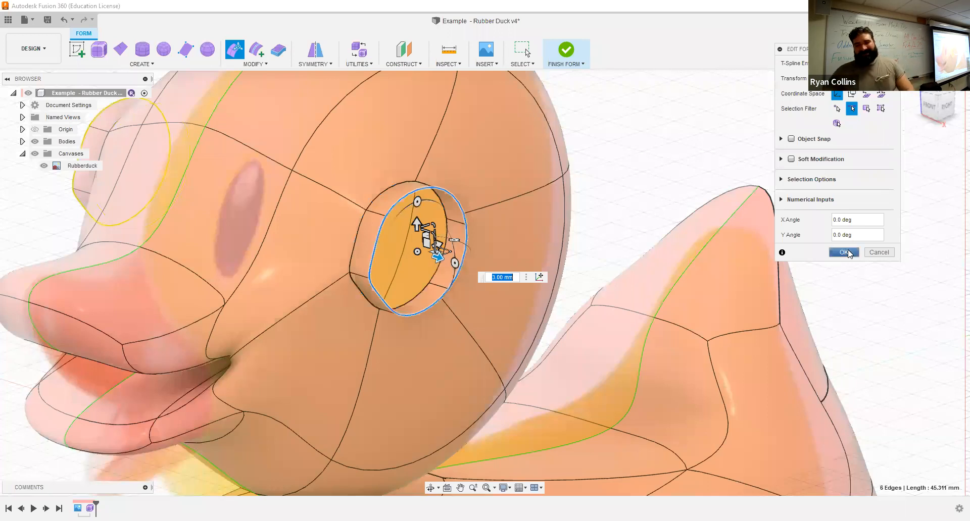
- Close the opening inside the raised rim with Fill Hole, using the Collapse mode
{"action": "middle_click_drag", "start_coordinate": [444, 252], "coordinate": [441, 204], "text": "shift"}
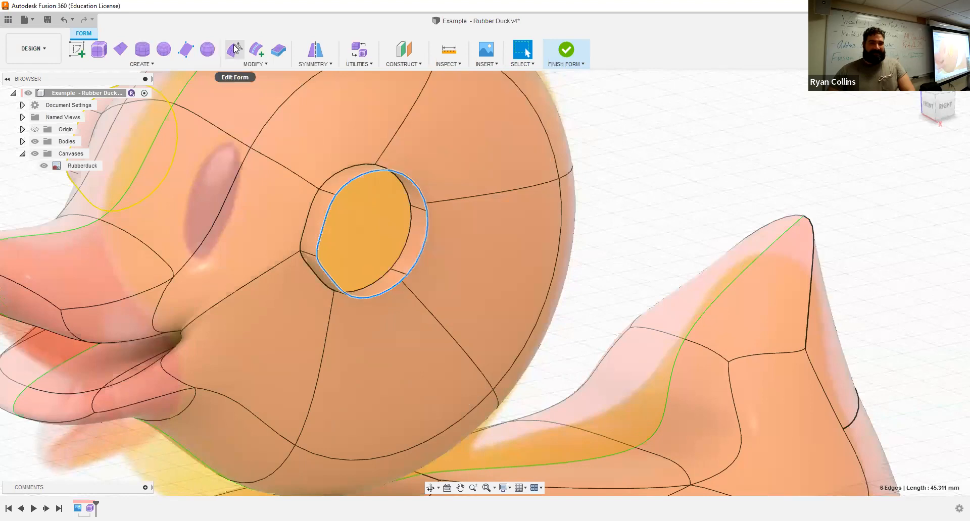
{"action": "left_click", "coordinate": [252, 64]}
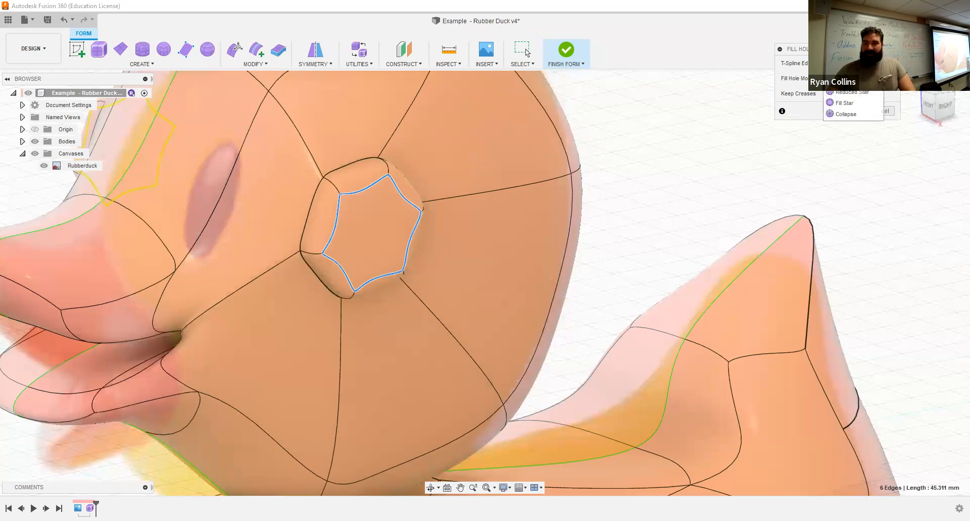
{"action": "left_click", "coordinate": [841, 114]}
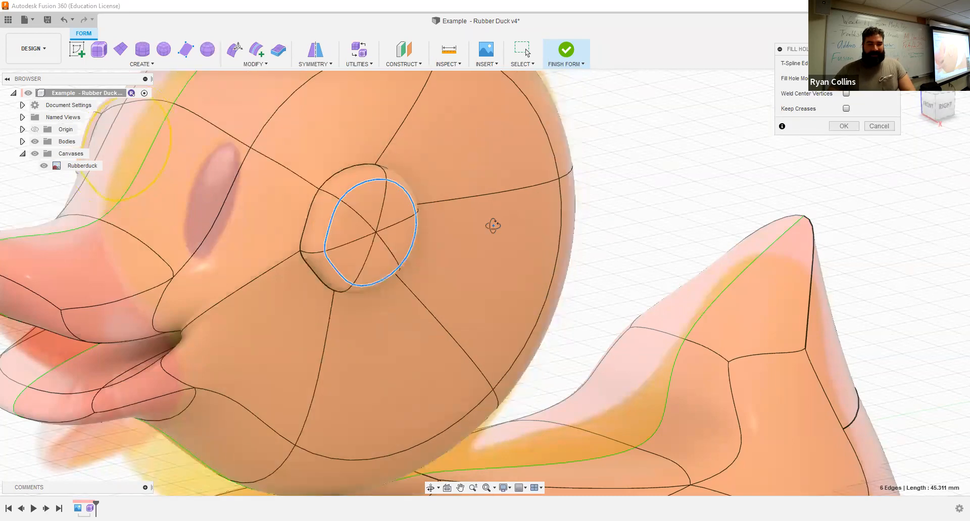
{"action": "mouse_move", "coordinate": [507, 220]}
{"action": "middle_mouse_down", "text": "shift"}
{"action": "mouse_move", "coordinate": [535, 217]}
{"action": "mouse_move", "coordinate": [487, 226]}
{"action": "mouse_move", "coordinate": [512, 222]}
{"action": "middle_mouse_up", "text": "shift"}
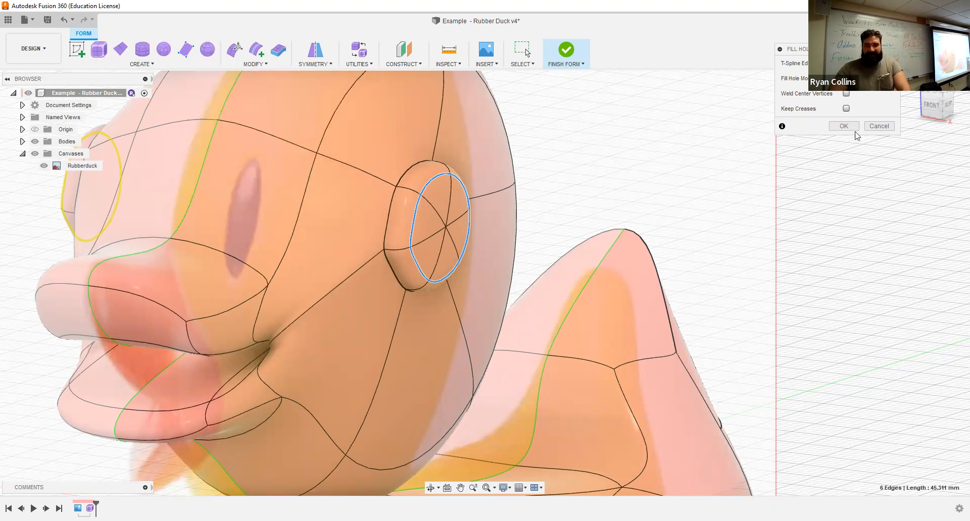
{"action": "middle_click_drag", "start_coordinate": [588, 186], "coordinate": [559, 189], "text": "shift"}
{"action": "middle_click_drag", "start_coordinate": [487, 214], "coordinate": [519, 222]}
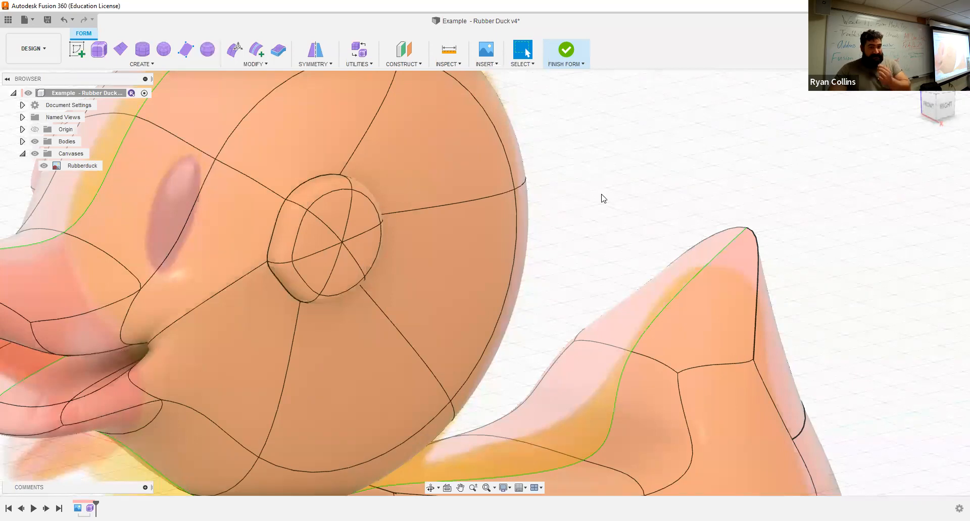
- Create a 15 mm diameter form sphere on the side plane, centred on the middle of the filled raised disc
{"action": "left_click", "coordinate": [210, 49]}
{"action": "scroll", "coordinate": [490, 349], "scroll_direction": "down", "scroll_amount": 4}
{"action": "middle_click_drag", "start_coordinate": [498, 351], "coordinate": [447, 359], "text": "shift"}
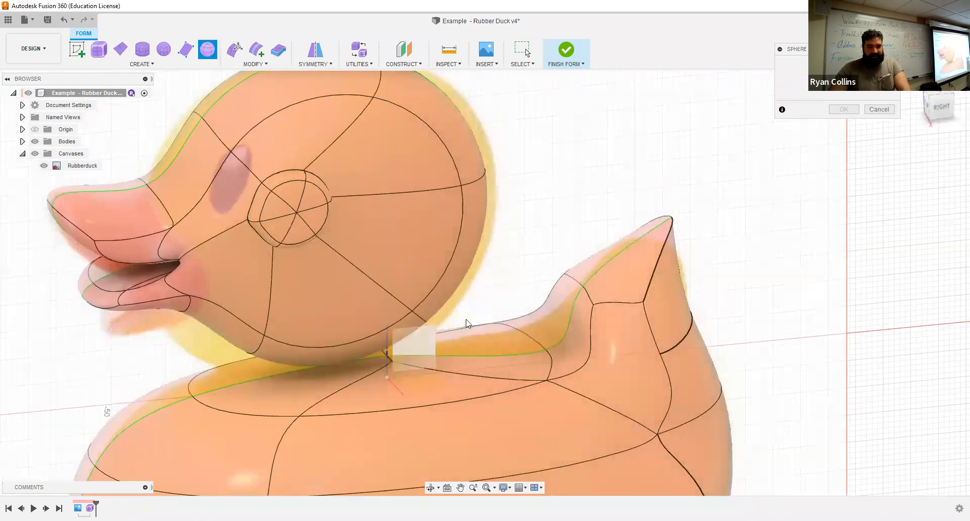
{"action": "left_click", "coordinate": [943, 107]}
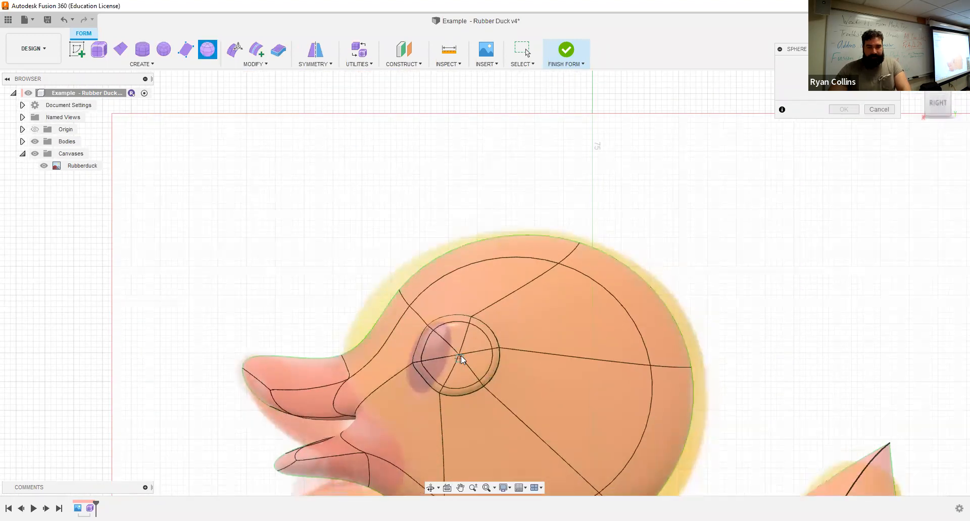
{"action": "left_click", "coordinate": [459, 356]}
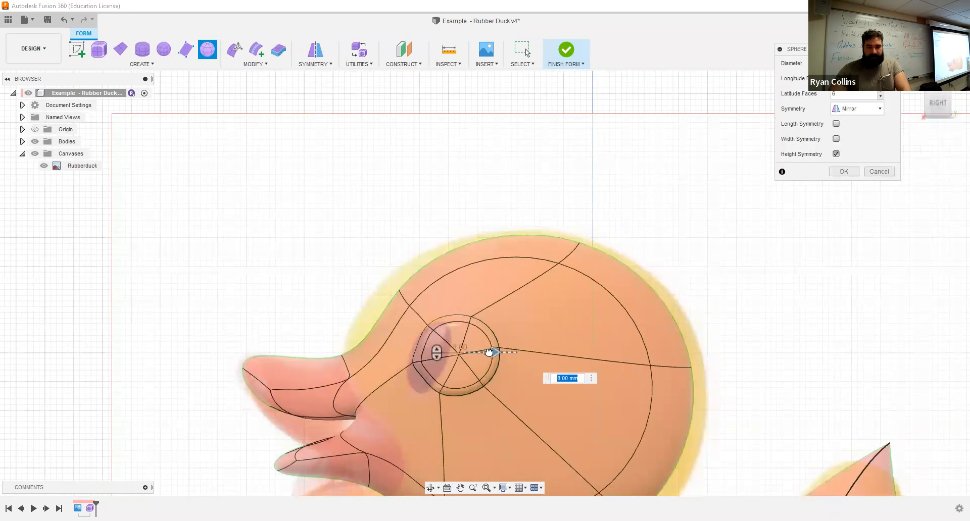
{"action": "middle_click_drag", "start_coordinate": [494, 375], "coordinate": [525, 383], "text": "shift"}
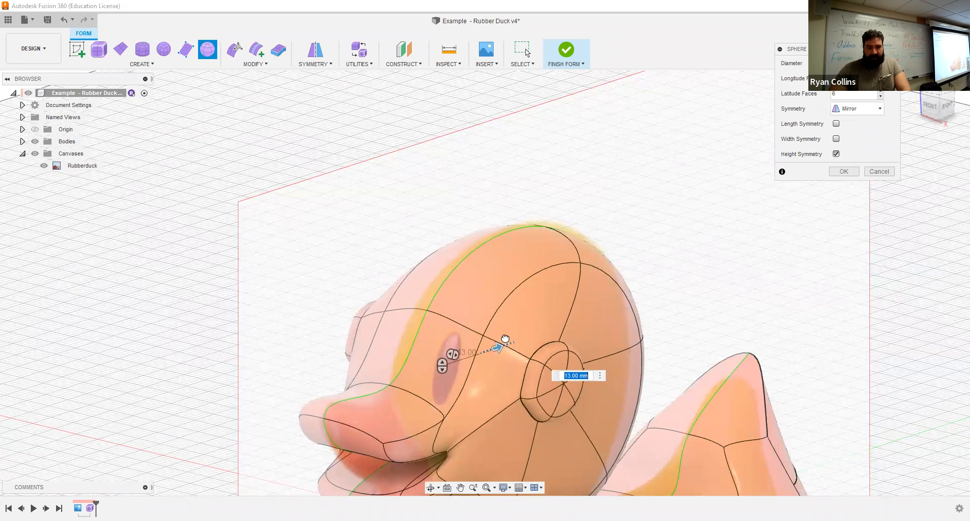
{"action": "type", "text": "34"}
{"action": "key", "text": "Return"}
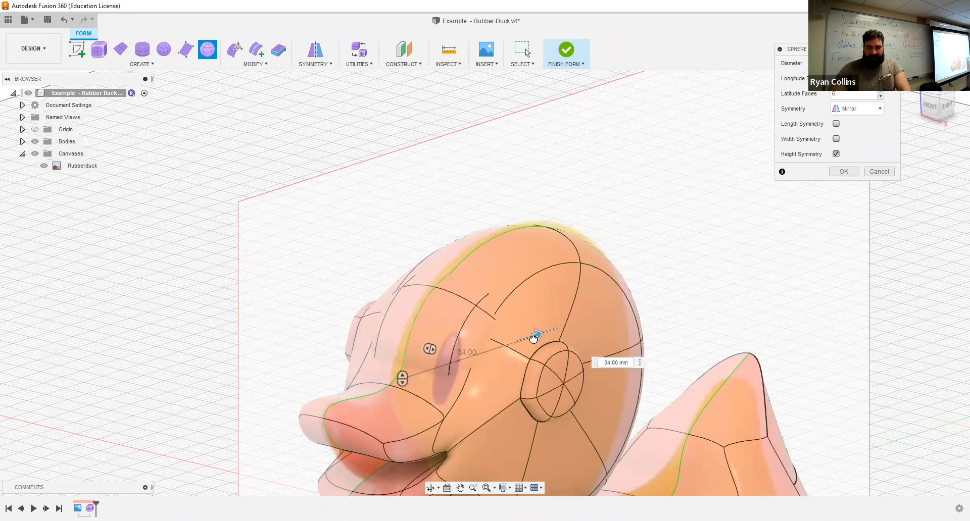
{"action": "type", "text": "15"}
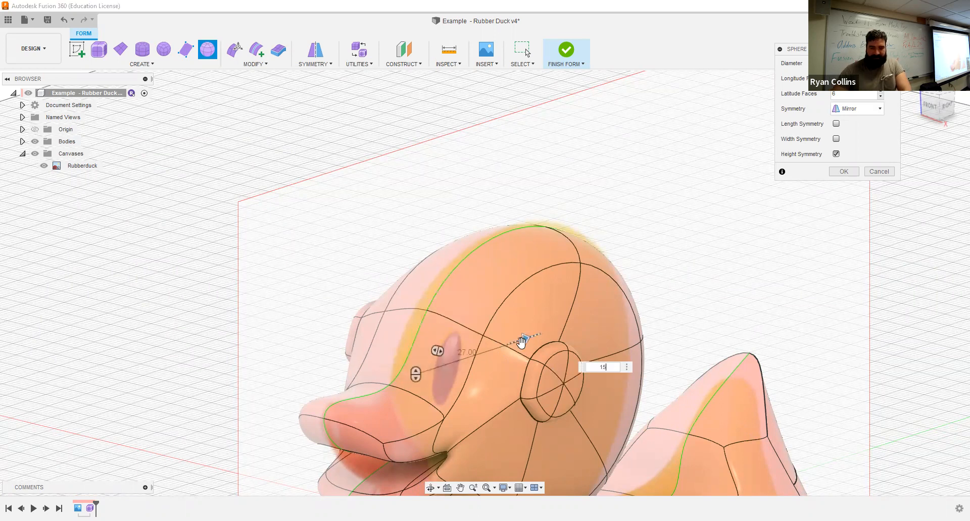
{"action": "key", "text": "Return"}
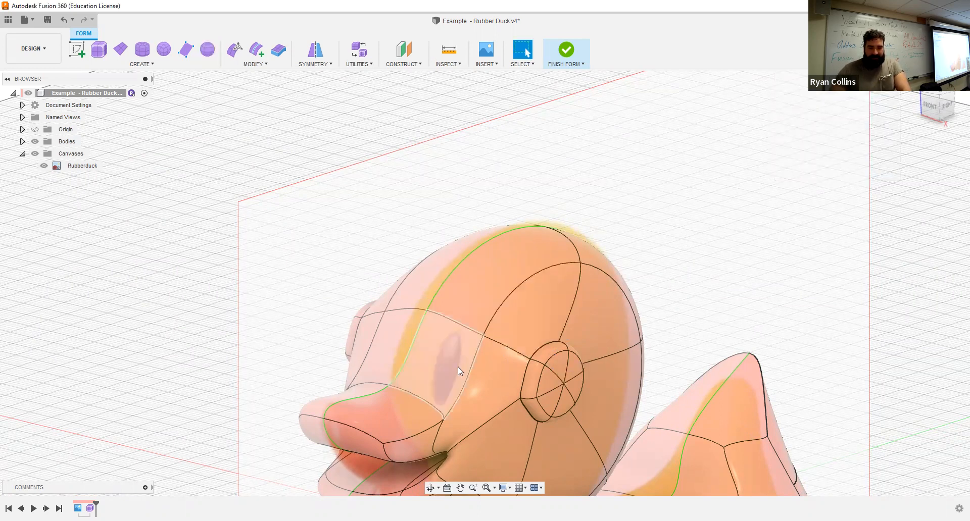
- Move the eye sphere 19 mm along X so it sits in the raised disc on the side of the head
{"action": "left_click", "coordinate": [22, 142]}
{"action": "left_click", "coordinate": [44, 167]}
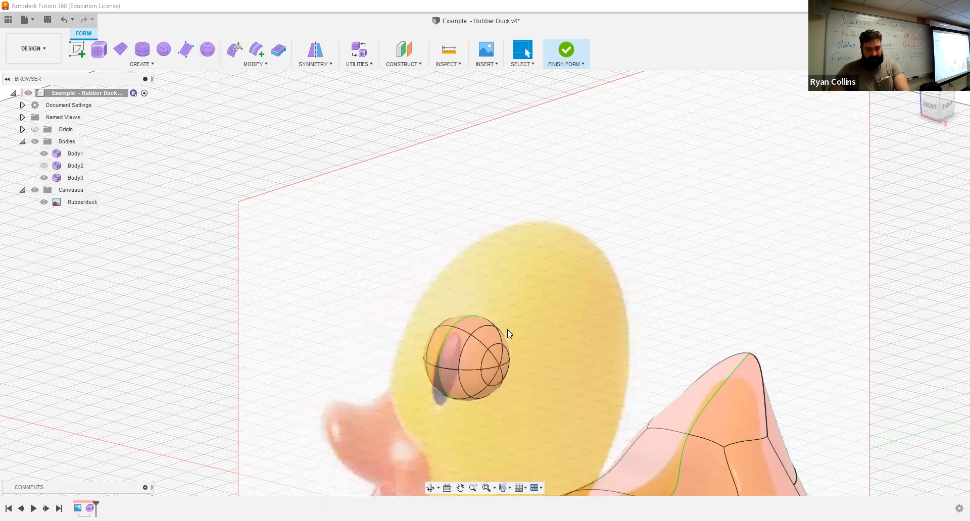
{"action": "left_click", "coordinate": [467, 367]}
{"action": "key", "text": "m"}
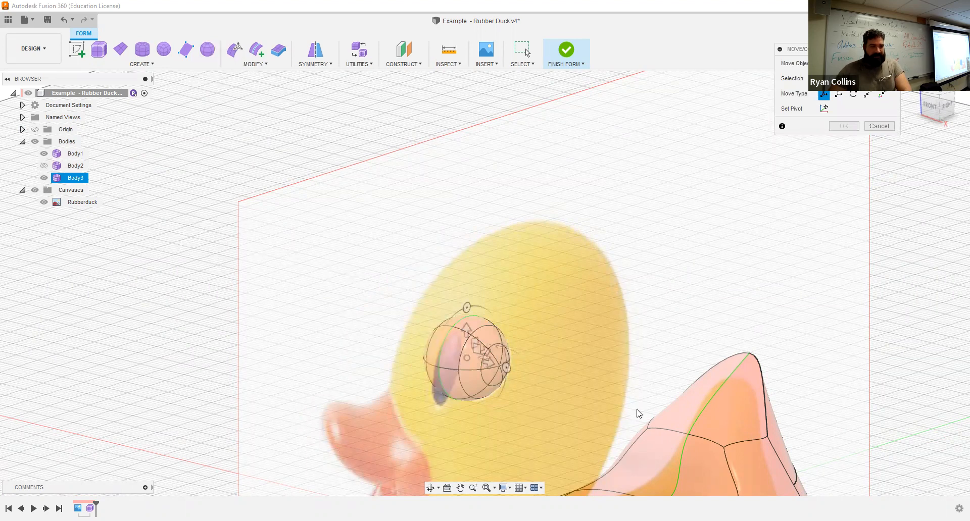
{"action": "left_click_drag", "start_coordinate": [488, 362], "coordinate": [640, 414]}
{"action": "left_click", "coordinate": [44, 166]}
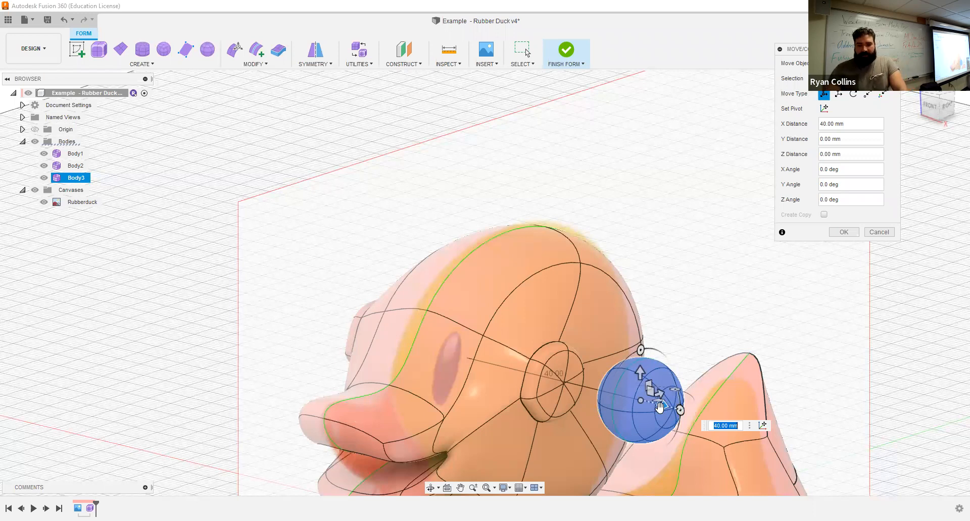
{"action": "left_click_drag", "start_coordinate": [662, 405], "coordinate": [567, 388]}
{"action": "mouse_move", "coordinate": [680, 331]}
{"action": "middle_mouse_down", "text": "shift"}
{"action": "mouse_move", "coordinate": [702, 327]}
{"action": "mouse_move", "coordinate": [666, 324]}
{"action": "middle_mouse_up", "text": "shift"}
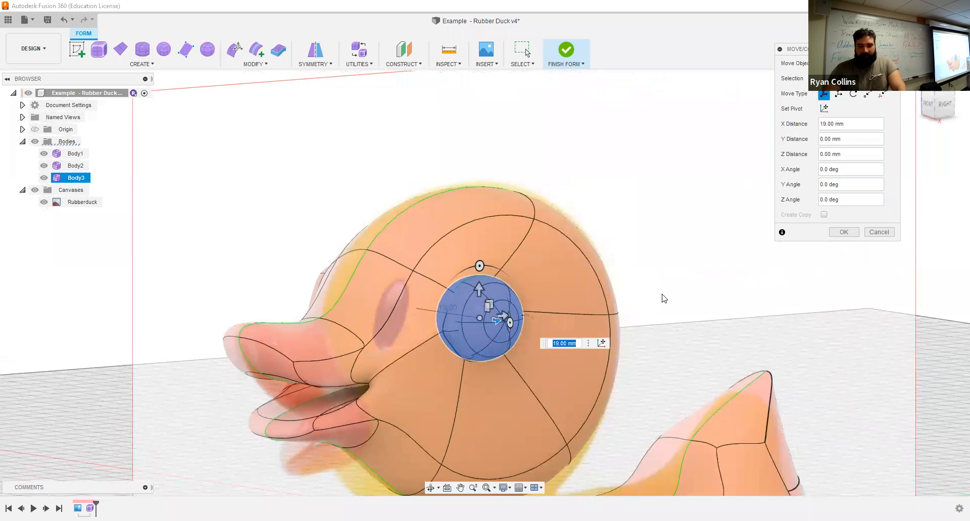
{"action": "key", "text": "Return"}
{"action": "mouse_move", "coordinate": [622, 235]}
{"action": "middle_mouse_down", "text": "shift"}
{"action": "mouse_move", "coordinate": [643, 233]}
{"action": "mouse_move", "coordinate": [623, 239]}
{"action": "middle_mouse_up", "text": "shift"}
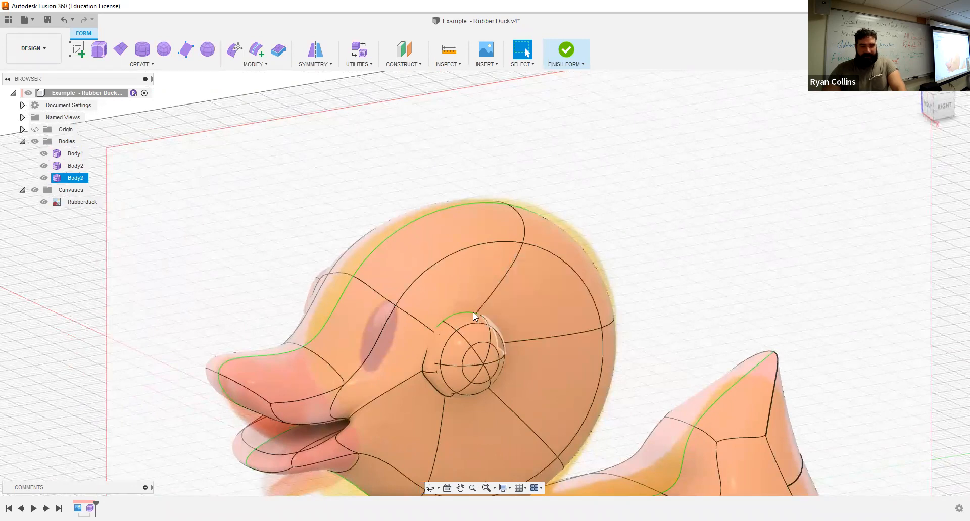
- Hide the head body and clear the symmetry from the eye sphere
{"action": "left_click", "coordinate": [44, 166]}
{"action": "middle_click_drag", "start_coordinate": [277, 256], "coordinate": [416, 294], "text": "shift"}
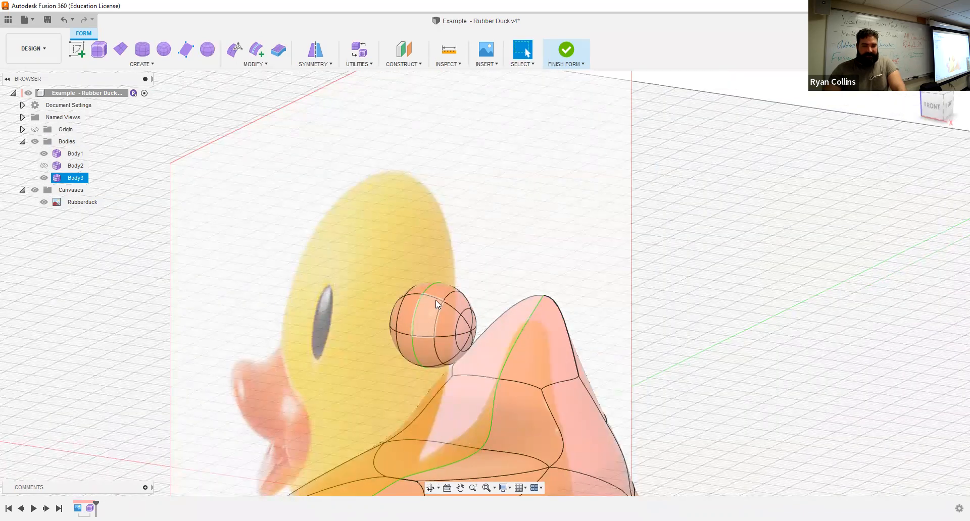
{"action": "left_click", "coordinate": [314, 65]}
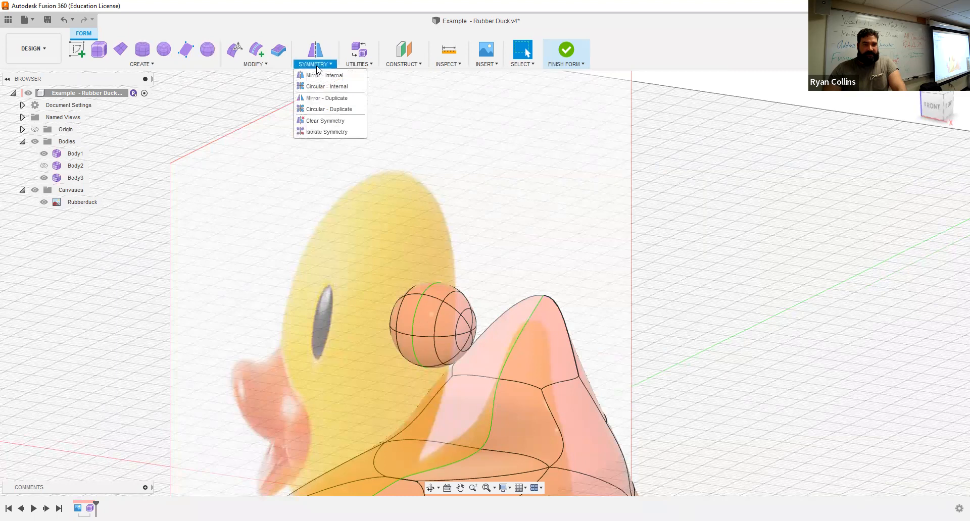
{"action": "left_click", "coordinate": [315, 121]}
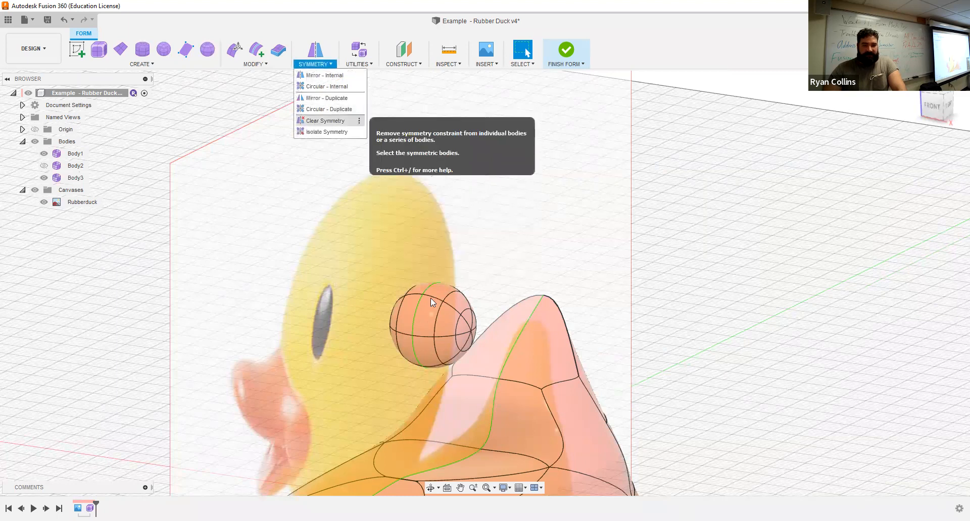
{"action": "left_click", "coordinate": [434, 336]}
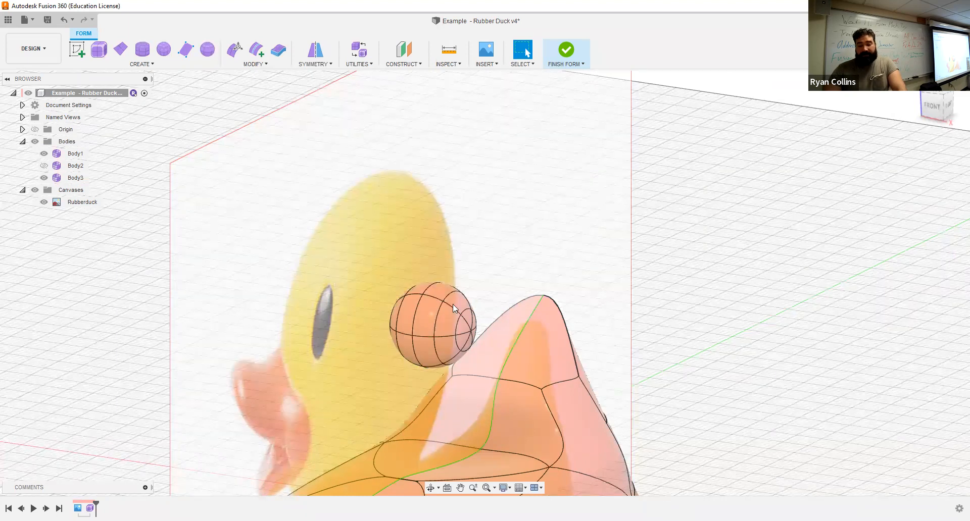
- Delete the half of the eye sphere facing the head, working in the front view
{"action": "middle_click_drag", "start_coordinate": [509, 260], "coordinate": [864, 122], "text": "shift"}
{"action": "left_click", "coordinate": [938, 107]}
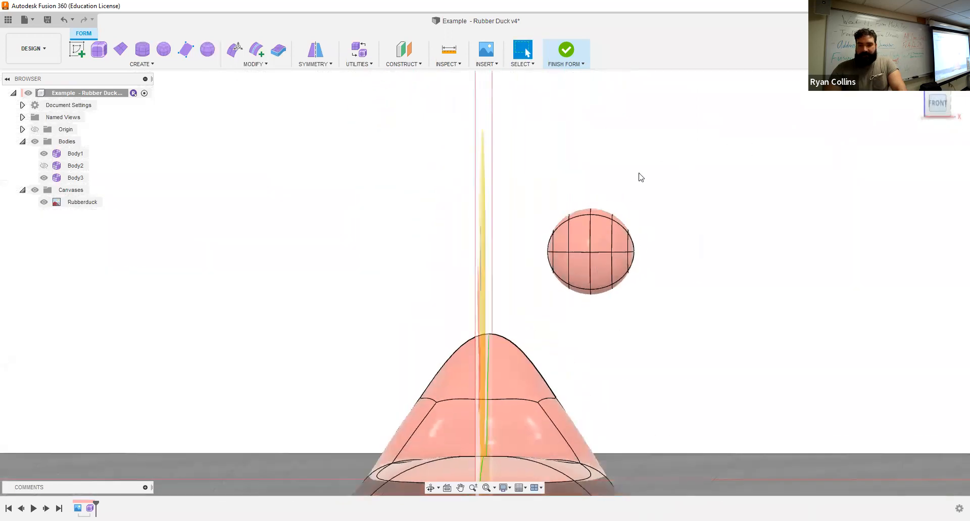
{"action": "left_click_drag", "start_coordinate": [546, 206], "coordinate": [524, 313]}
{"action": "left_click_drag", "start_coordinate": [557, 193], "coordinate": [517, 372]}
{"action": "key", "text": "Delete"}
{"action": "middle_click_drag", "start_coordinate": [660, 297], "coordinate": [623, 304], "text": "shift"}
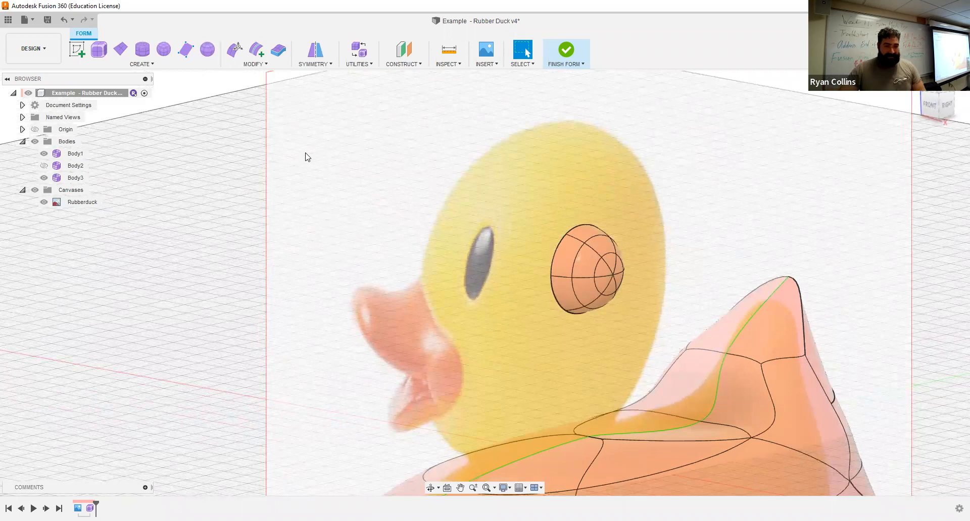
- Duplicate the half-sphere eye across the YZ origin plane with Mirror - Duplicate, with the duck's lower body hidden and the origin shown
{"action": "left_click", "coordinate": [323, 68]}
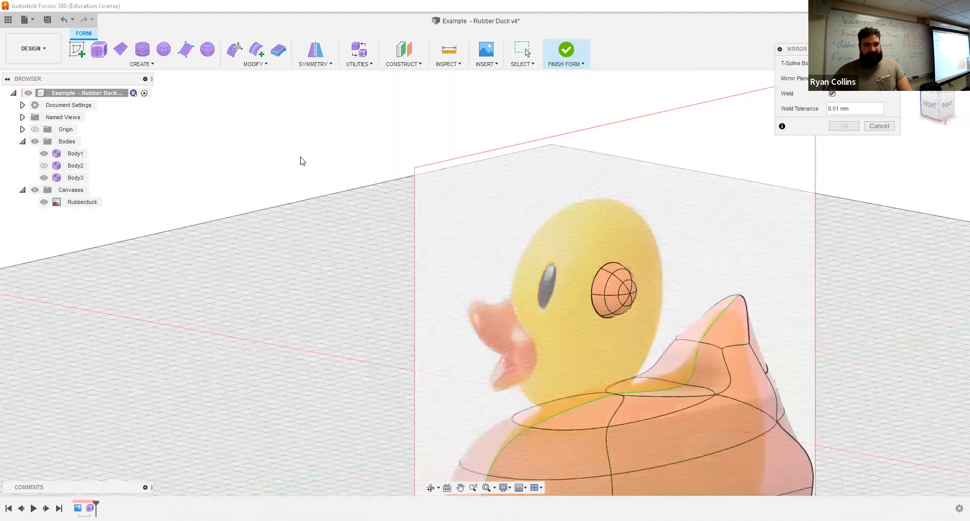
{"action": "left_click", "coordinate": [34, 129]}
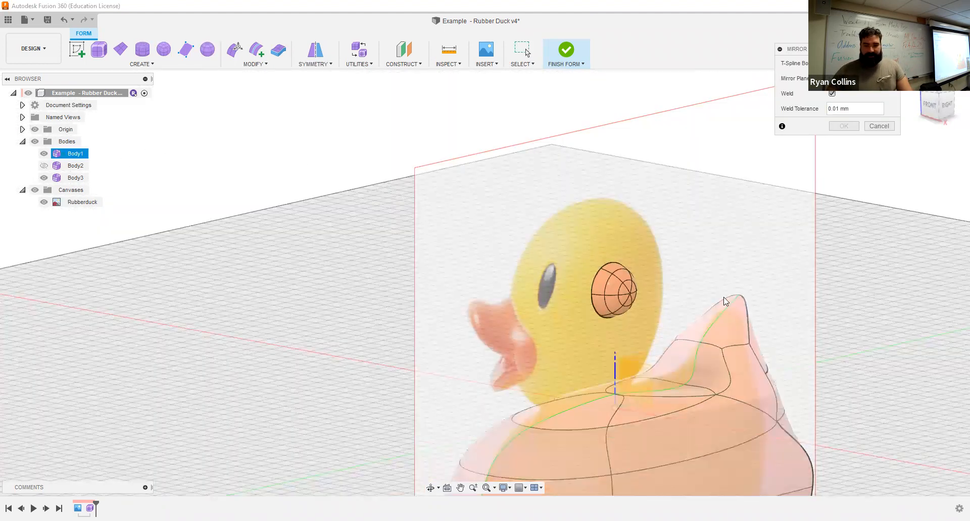
{"action": "middle_click_drag", "start_coordinate": [666, 336], "coordinate": [629, 368], "text": "shift"}
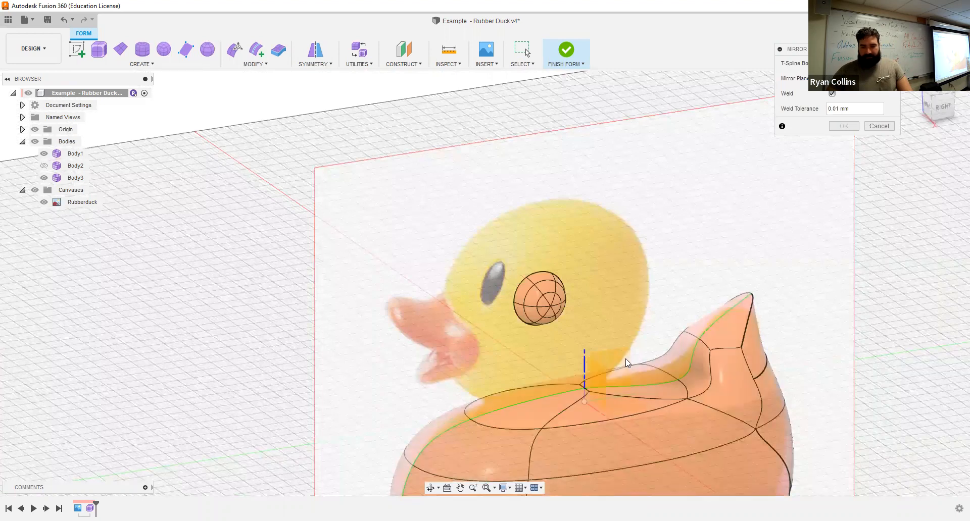
{"action": "scroll", "coordinate": [625, 363], "scroll_direction": "up", "scroll_amount": 3}
{"action": "scroll", "coordinate": [454, 373], "scroll_direction": "down", "scroll_amount": 5}
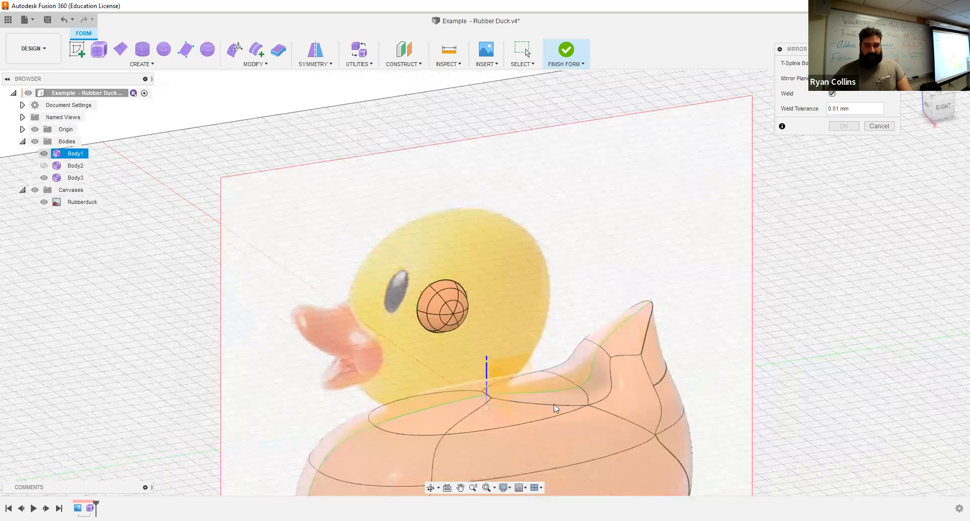
{"action": "key", "text": "v"}
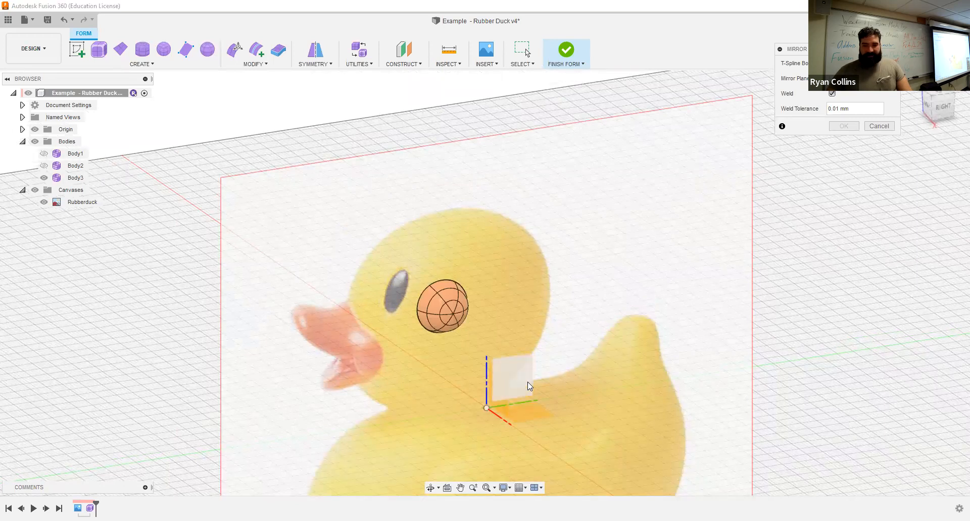
{"action": "middle_click_drag", "start_coordinate": [428, 204], "coordinate": [561, 196], "text": "shift"}
{"action": "left_click", "coordinate": [512, 285]}
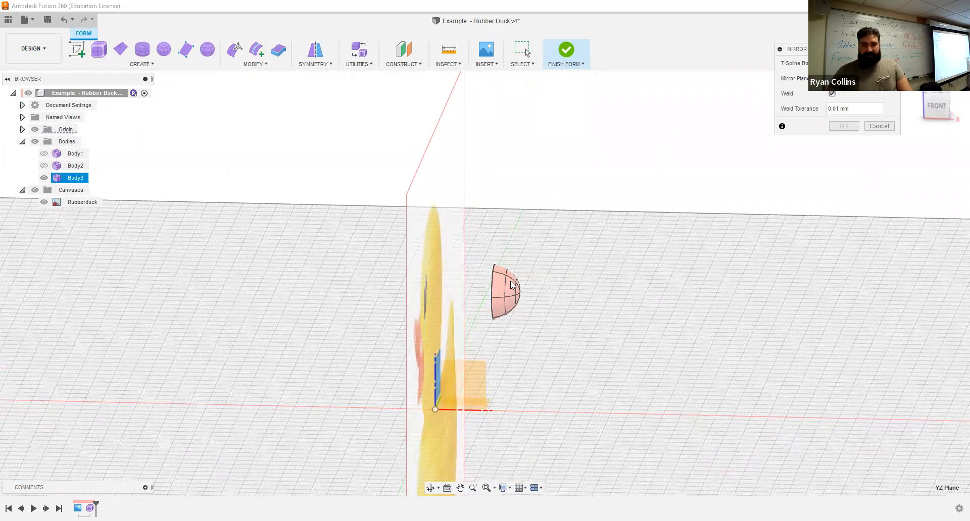
{"action": "mouse_move", "coordinate": [624, 245]}
{"action": "middle_mouse_down", "text": "shift"}
{"action": "mouse_move", "coordinate": [572, 249]}
{"action": "mouse_move", "coordinate": [656, 236]}
{"action": "mouse_move", "coordinate": [580, 245]}
{"action": "mouse_move", "coordinate": [630, 245]}
{"action": "mouse_move", "coordinate": [591, 247]}
{"action": "mouse_move", "coordinate": [611, 249]}
{"action": "middle_mouse_up", "text": "shift"}
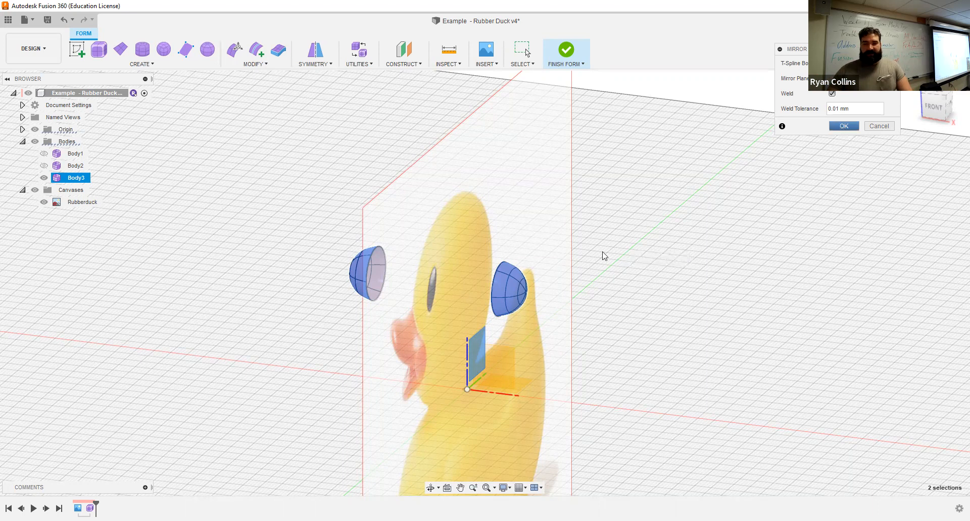
{"action": "left_click", "coordinate": [235, 49]}
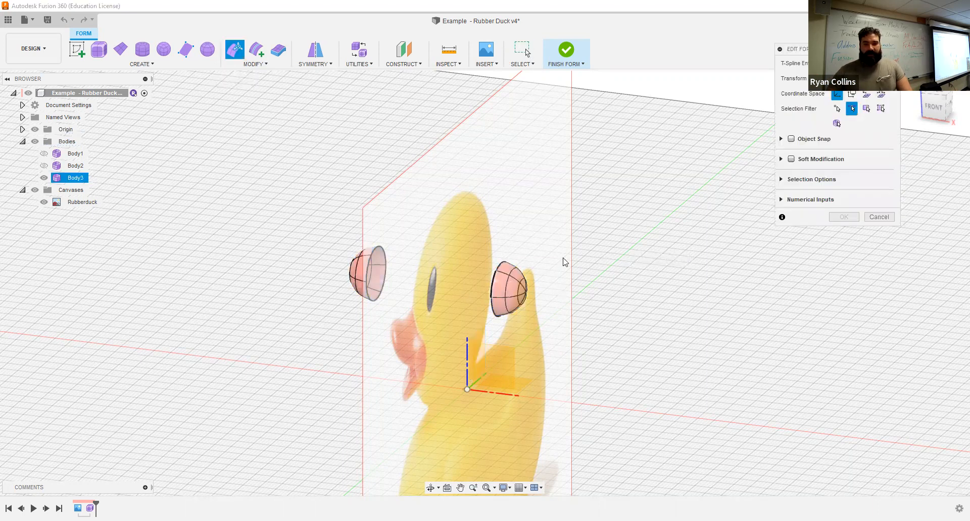
{"action": "left_click", "coordinate": [881, 108]}
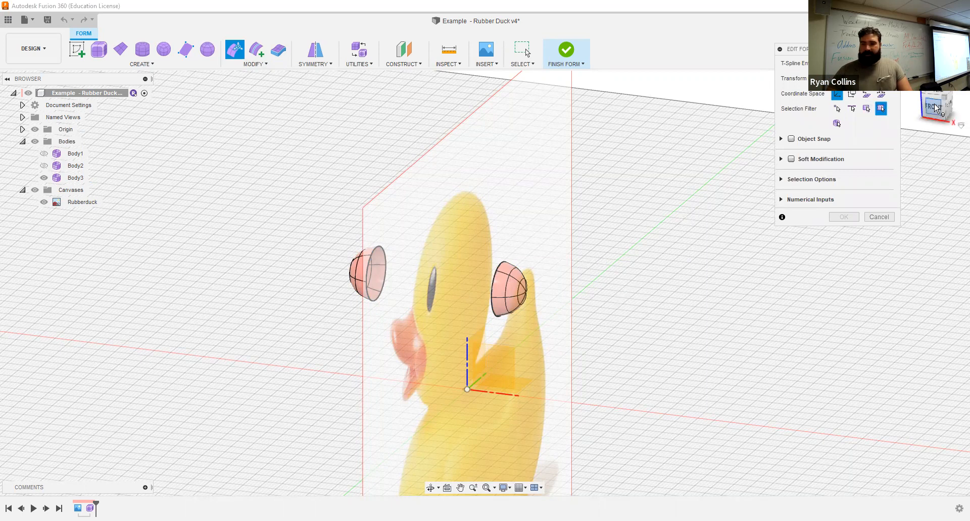
{"action": "middle_click_drag", "start_coordinate": [596, 293], "coordinate": [697, 235], "text": "shift"}
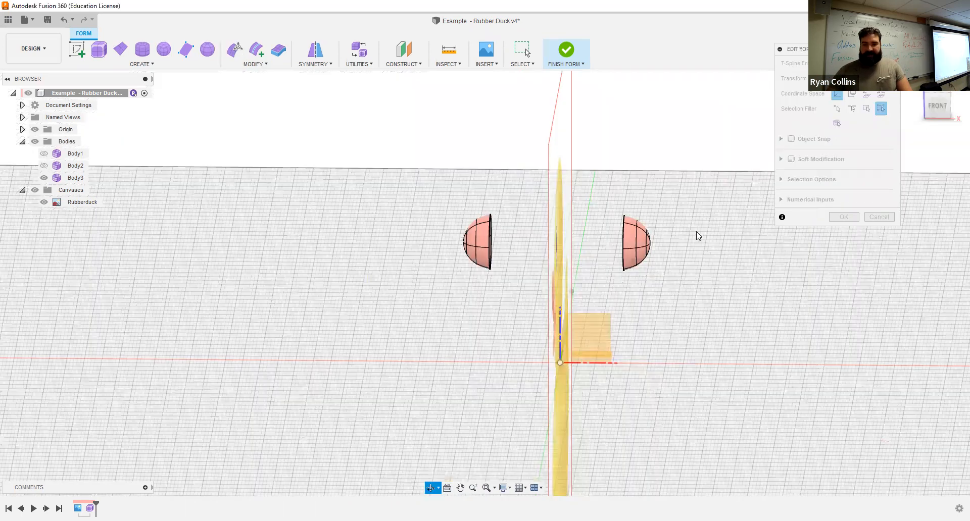
{"action": "middle_click_drag", "start_coordinate": [553, 127], "coordinate": [443, 220]}
{"action": "left_click_drag", "start_coordinate": [598, 292], "coordinate": [553, 356]}
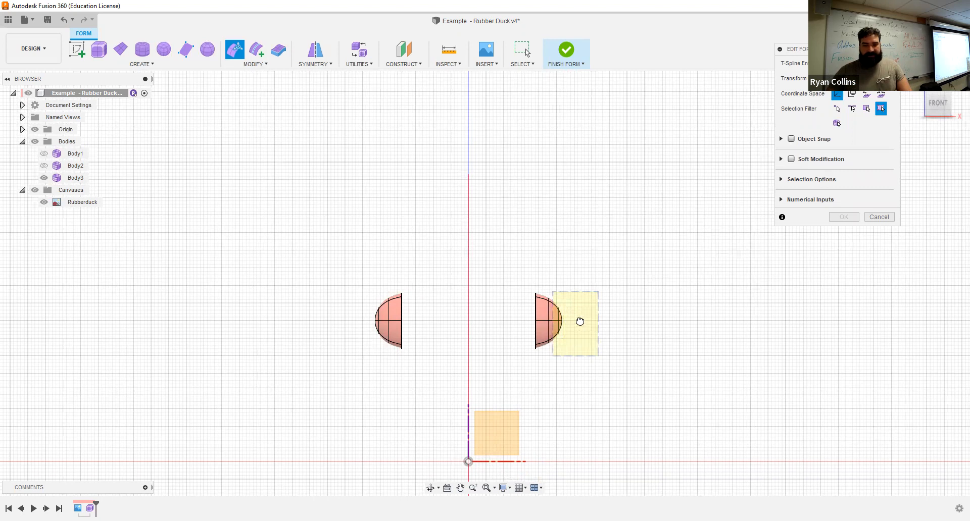
{"action": "middle_click_drag", "start_coordinate": [589, 355], "coordinate": [546, 366], "text": "shift"}
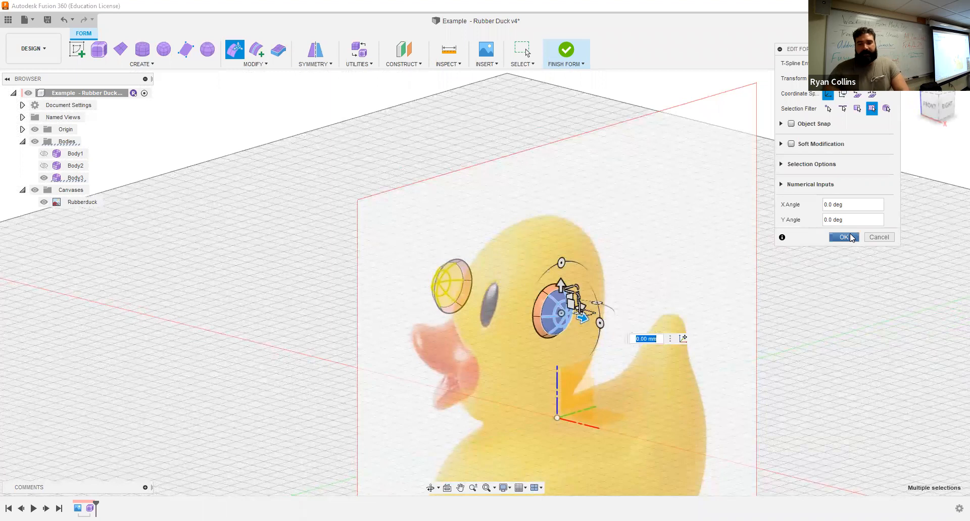
{"action": "key", "text": "Escape"}
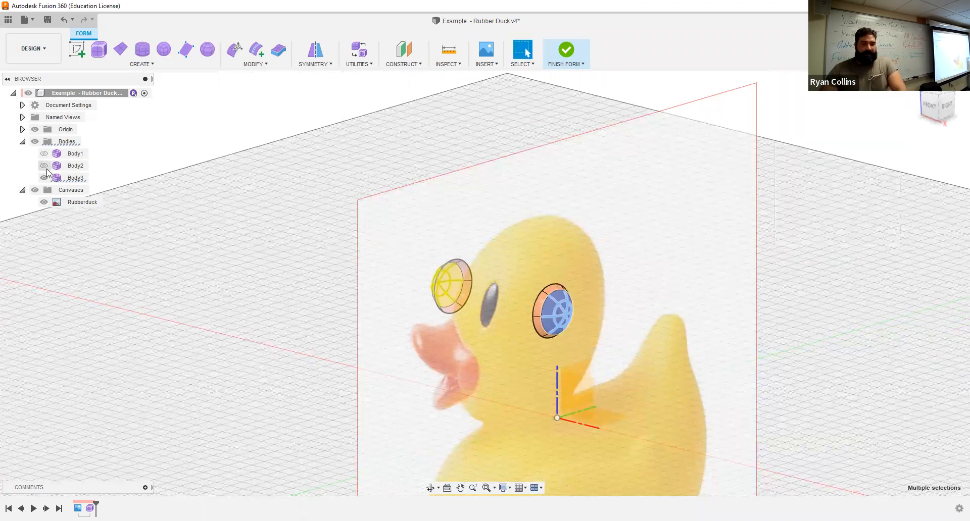
- Show the duck's head and lower body together with the mirrored eyes again
{"action": "left_click", "coordinate": [45, 167]}
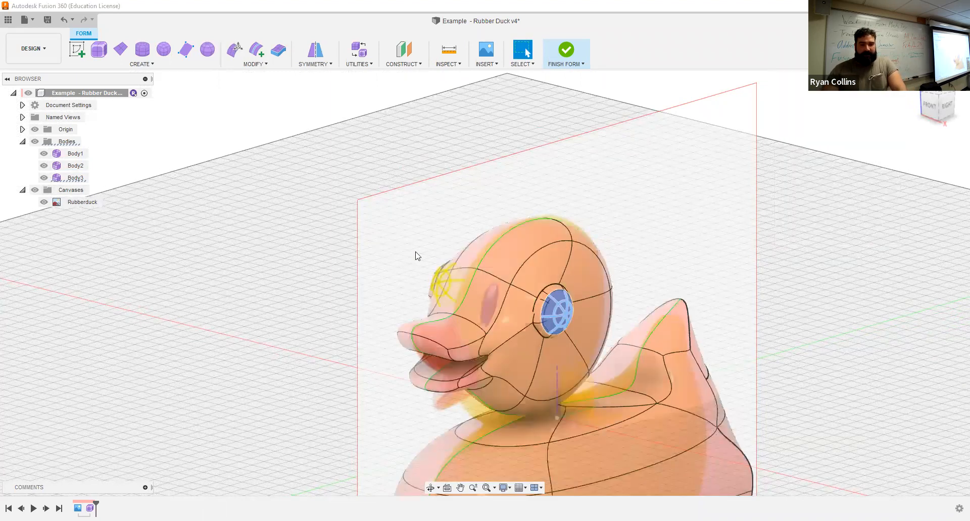
{"action": "scroll", "coordinate": [590, 321], "scroll_direction": "up", "scroll_amount": 3}
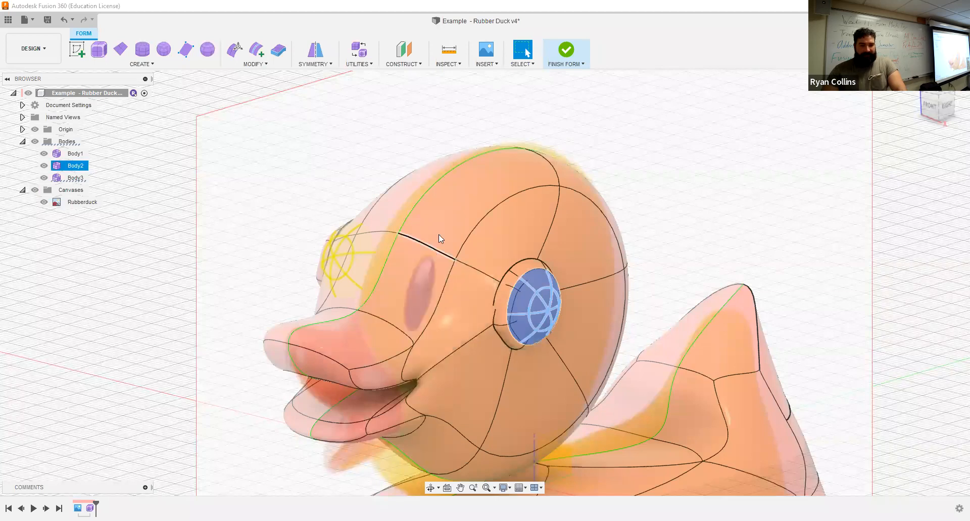
{"action": "left_click", "coordinate": [528, 306]}
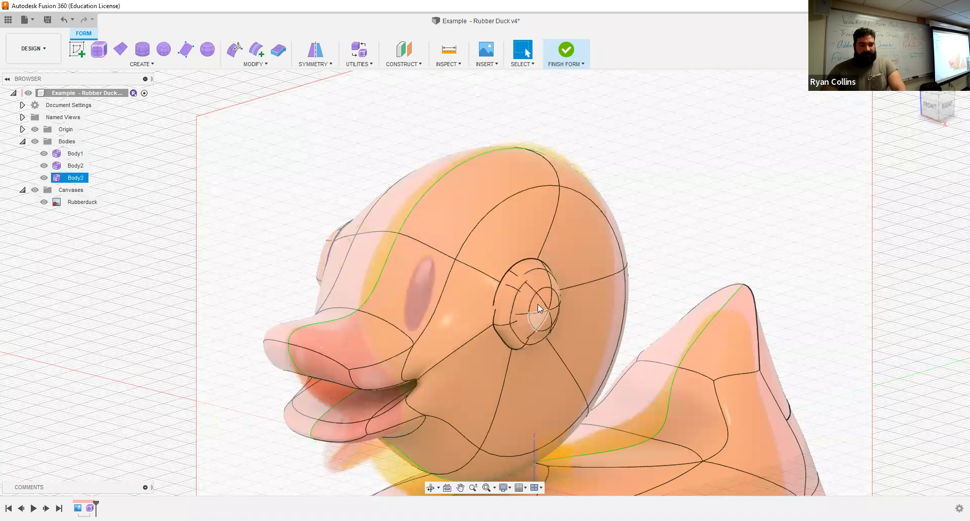
{"action": "left_click", "coordinate": [272, 131]}
{"action": "left_click", "coordinate": [255, 66]}
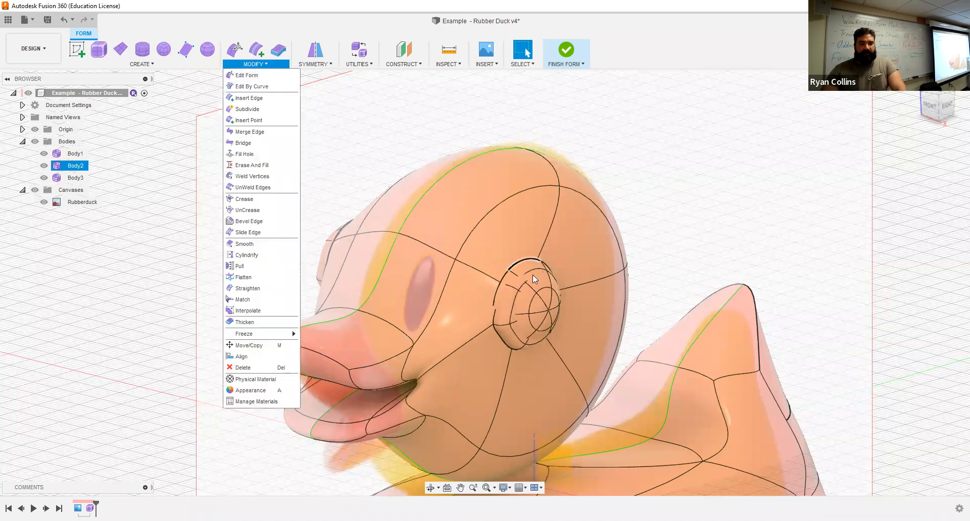
{"action": "left_click", "coordinate": [660, 133]}
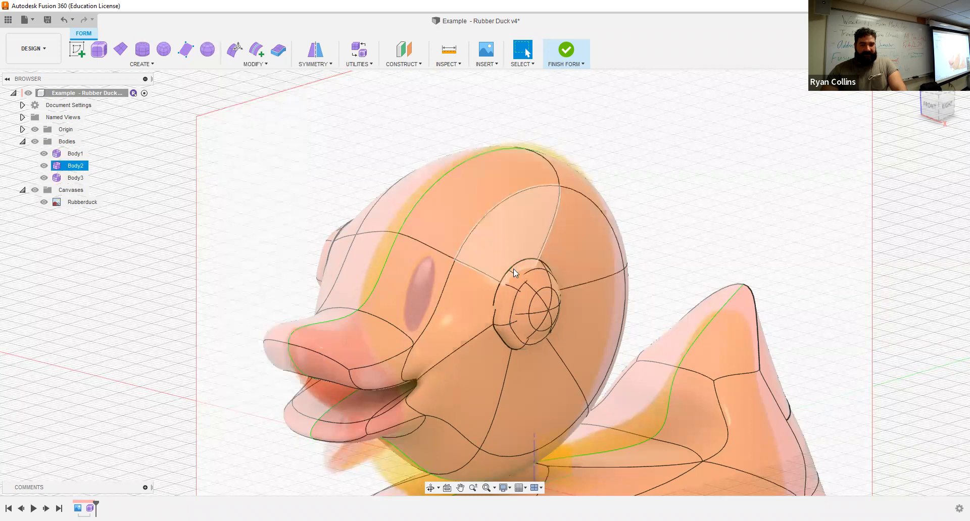
{"action": "double_click", "coordinate": [546, 303]}
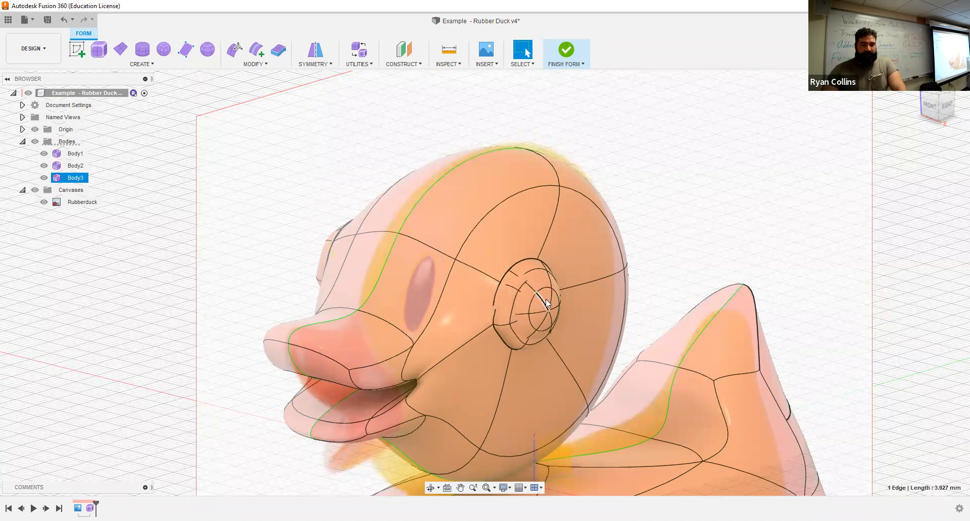
{"action": "left_click", "coordinate": [72, 183]}
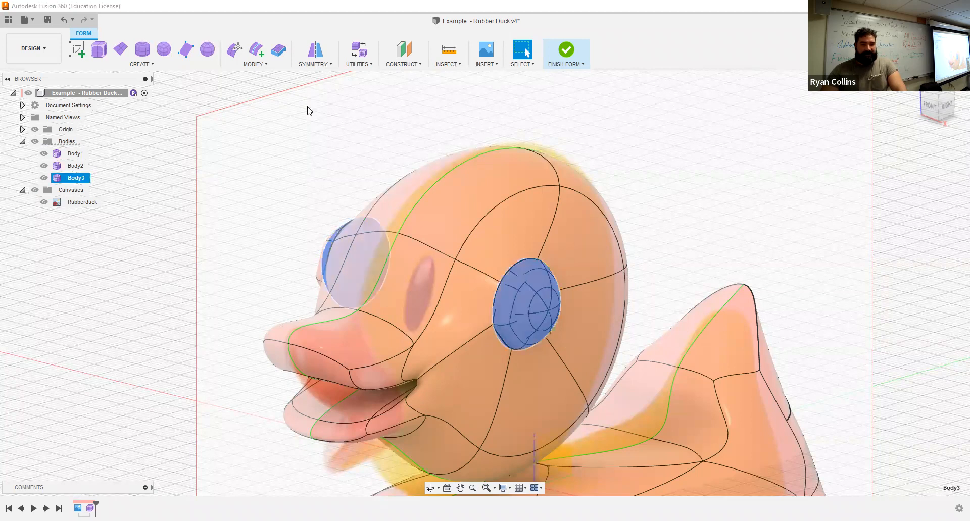
{"action": "left_click", "coordinate": [255, 66]}
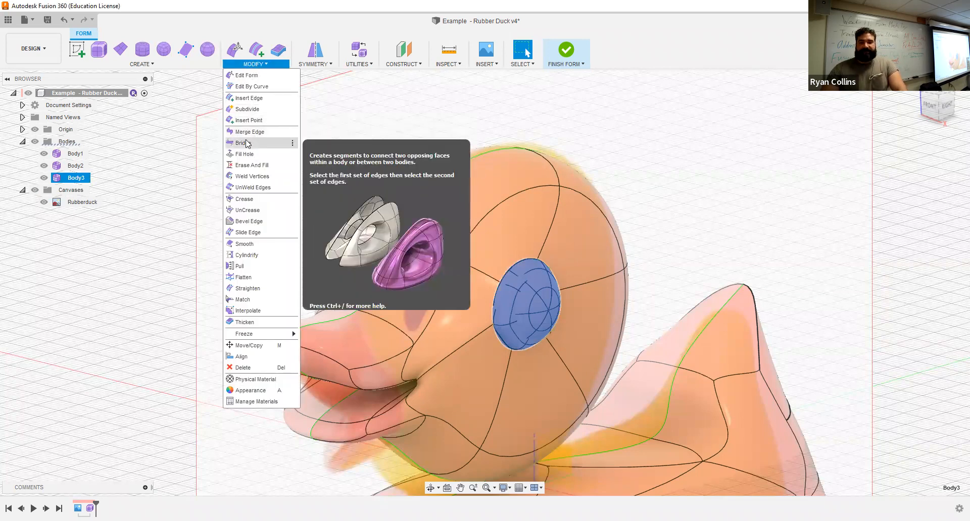
{"action": "left_click", "coordinate": [381, 124]}
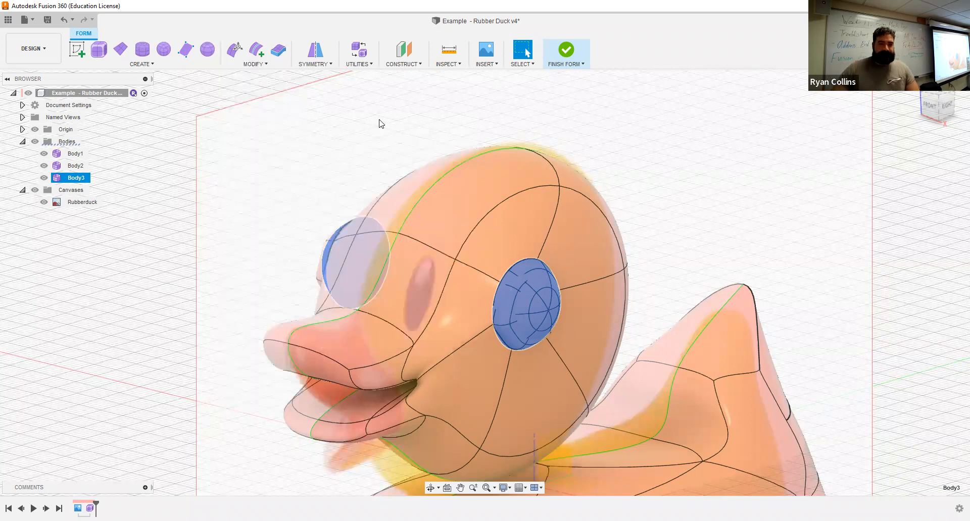
- Hide the mirrored eye body so only the head's raised discs remain displayed
{"action": "left_click", "coordinate": [46, 180]}
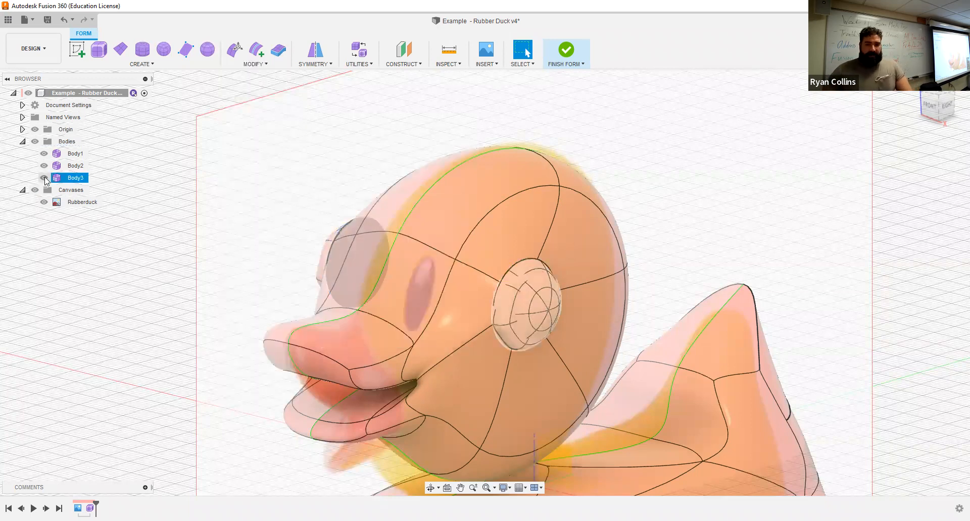
{"action": "left_click", "coordinate": [44, 178]}
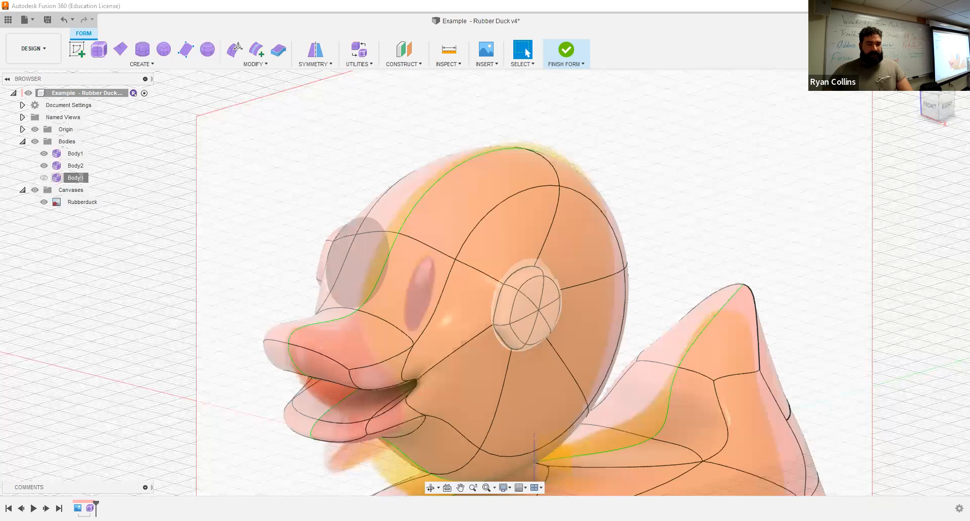
- Rename the hidden eye body Eyes, the duck's head body Head, and the lower body Body
{"action": "double_click", "coordinate": [81, 178]}
{"action": "type", "text": "Eyes"}
{"action": "left_click", "coordinate": [76, 166]}
{"action": "double_click", "coordinate": [80, 167]}
{"action": "type", "text": "Head"}
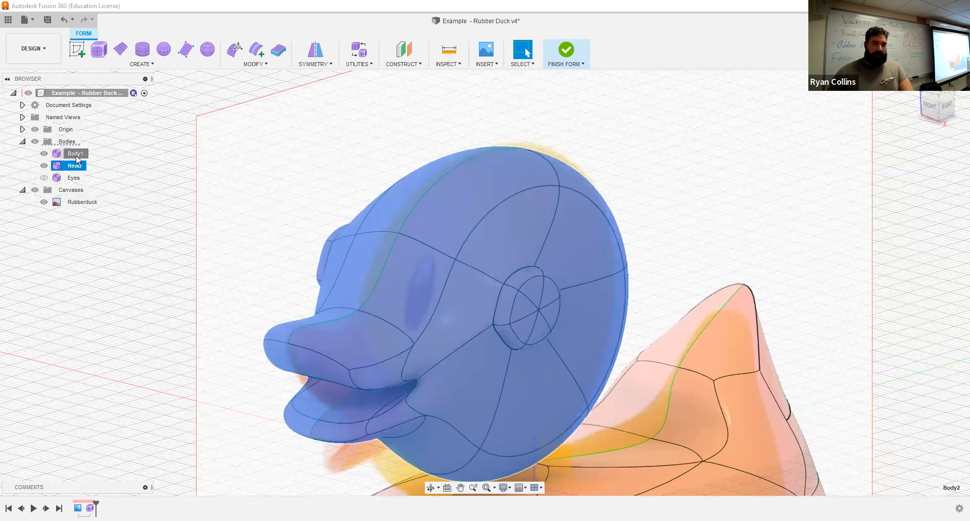
{"action": "double_click", "coordinate": [75, 153]}
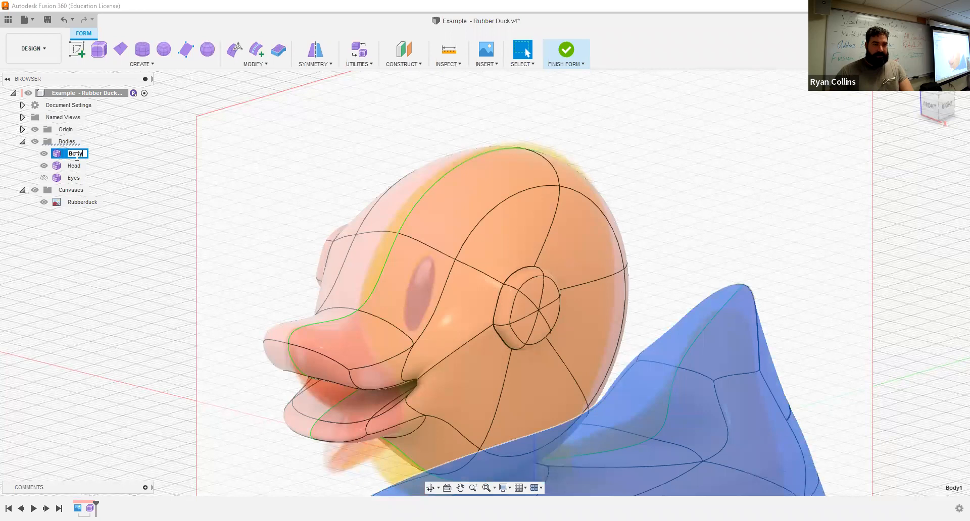
{"action": "type", "text": "Body"}
{"action": "key", "text": "Return"}
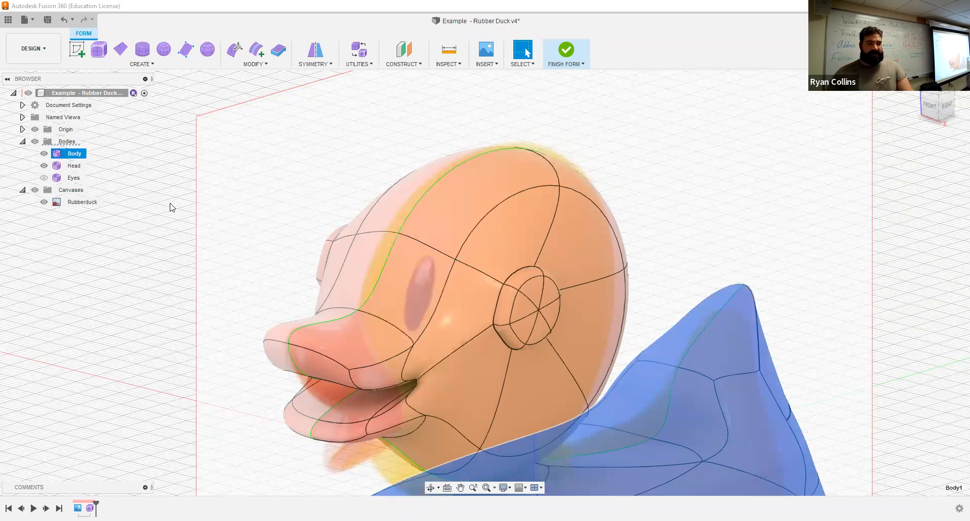
{"action": "left_click", "coordinate": [195, 277]}
- Save the design with the version description "Head Made"
{"action": "scroll", "coordinate": [195, 278], "scroll_direction": "down", "scroll_amount": 5}
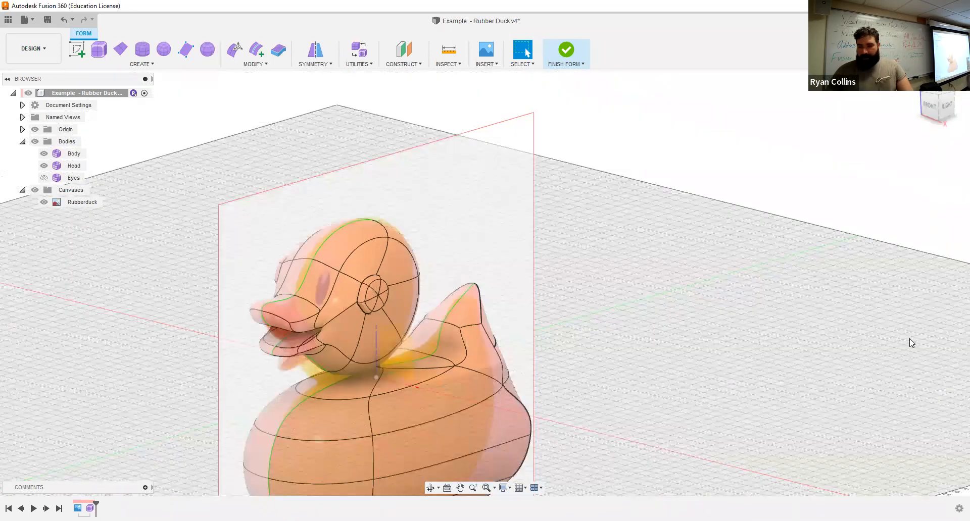
{"action": "middle_click_drag", "start_coordinate": [686, 351], "coordinate": [637, 339], "text": "shift"}
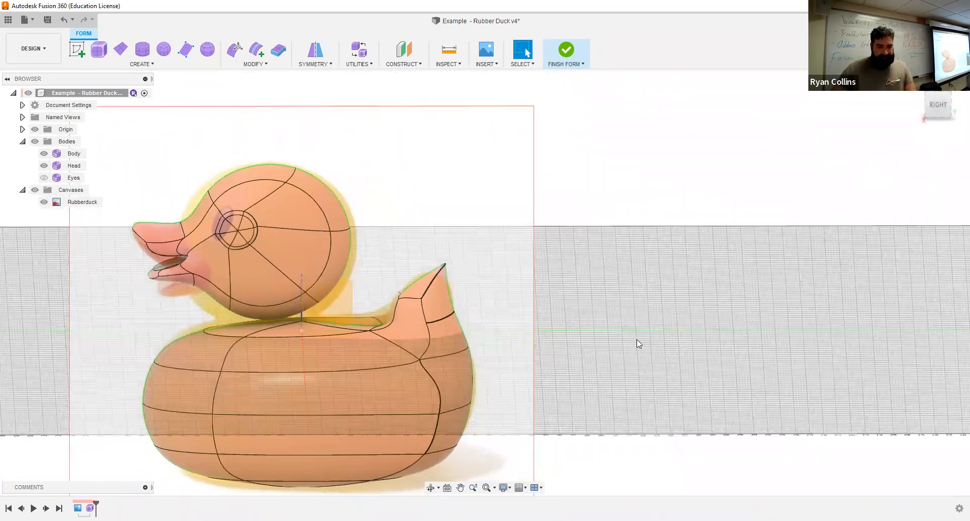
{"action": "key", "text": "ctrl+s"}
{"action": "type", "text": "Head Made"}
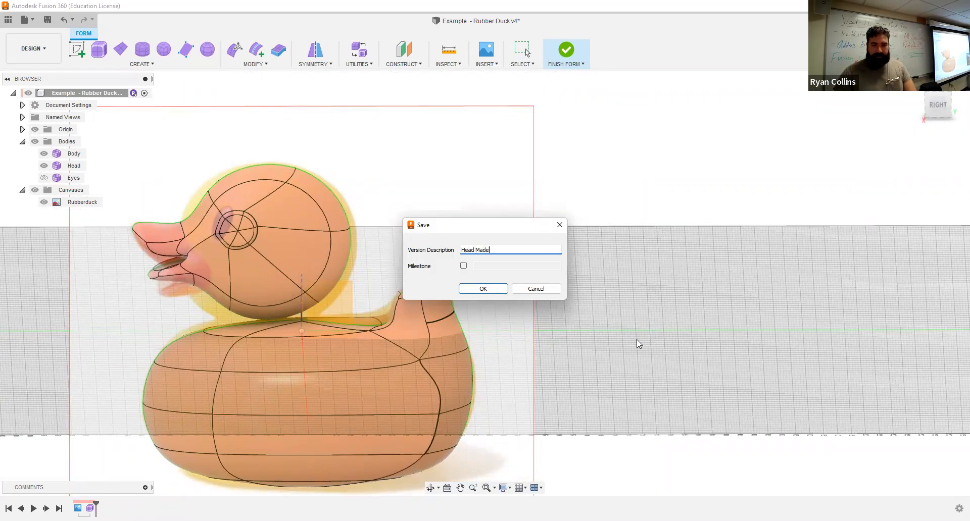
{"action": "key", "text": "Return"}
{"action": "middle_click", "coordinate": [489, 255]}
{"action": "middle_click", "coordinate": [489, 255]}
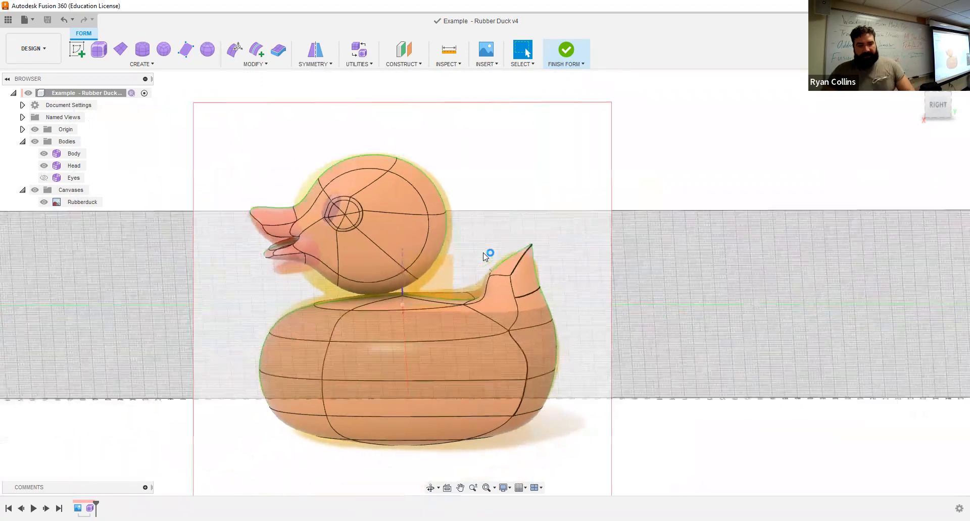
- Delete the face on the underside of the duck's head to open its neck, working from the right view
{"action": "middle_click_drag", "start_coordinate": [478, 289], "coordinate": [520, 249], "text": "shift"}
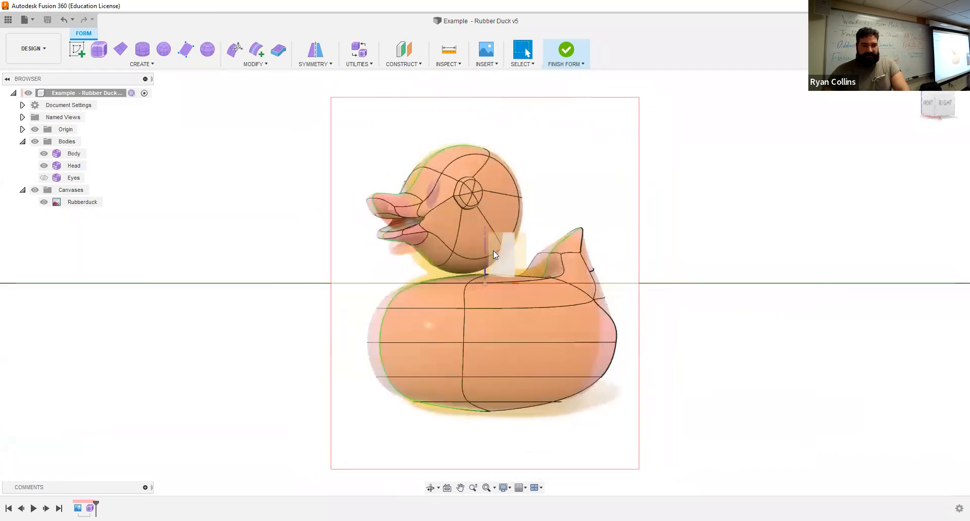
{"action": "scroll", "coordinate": [493, 250], "scroll_direction": "up", "scroll_amount": 4}
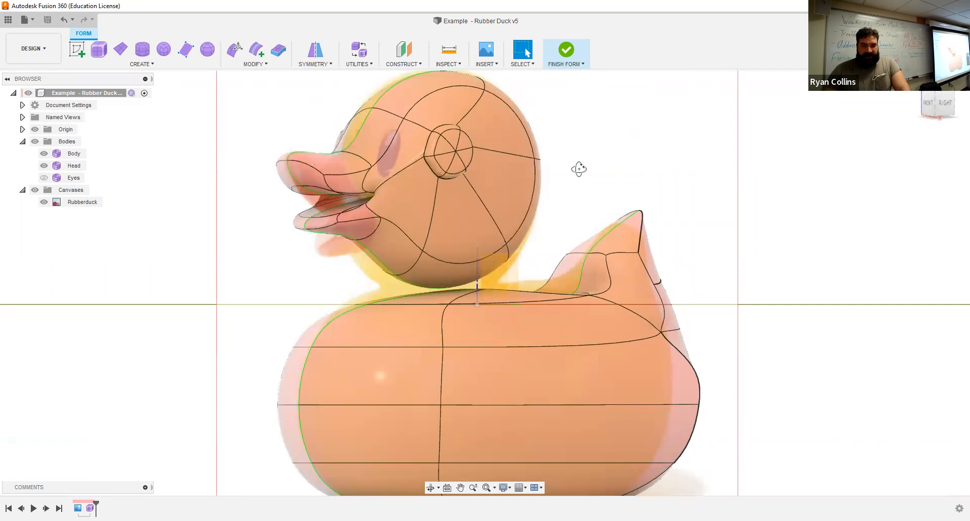
{"action": "middle_click_drag", "start_coordinate": [578, 169], "coordinate": [544, 171], "text": "shift"}
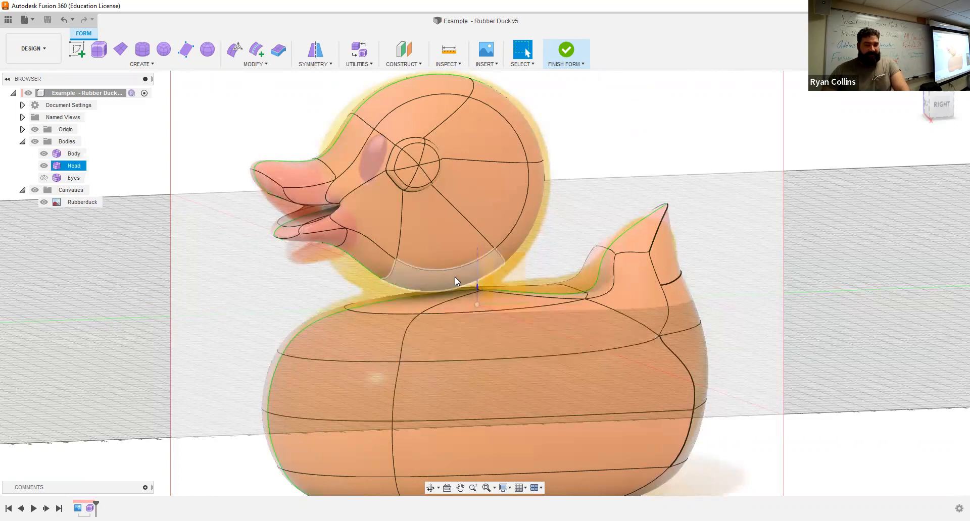
{"action": "left_click", "coordinate": [500, 298]}
{"action": "left_click", "coordinate": [941, 105]}
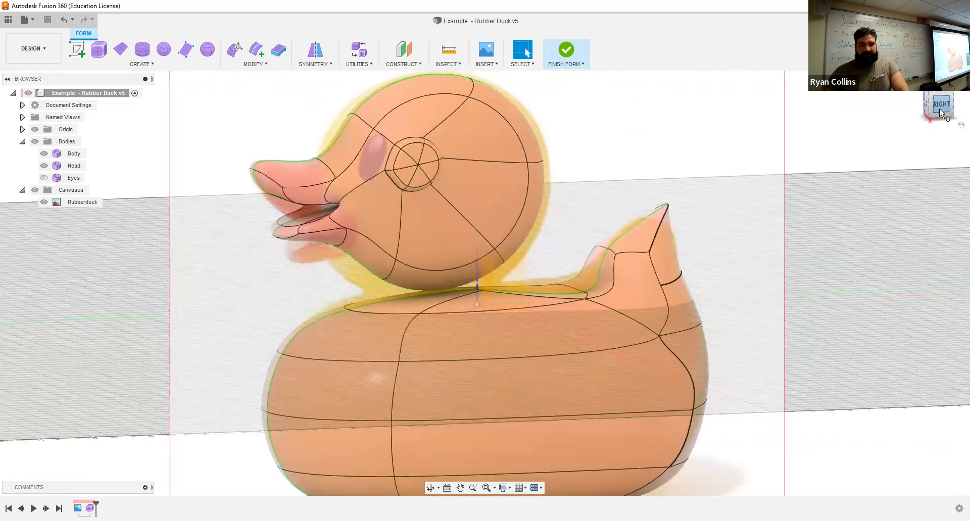
{"action": "left_click", "coordinate": [443, 275]}
{"action": "key", "text": "Delete"}
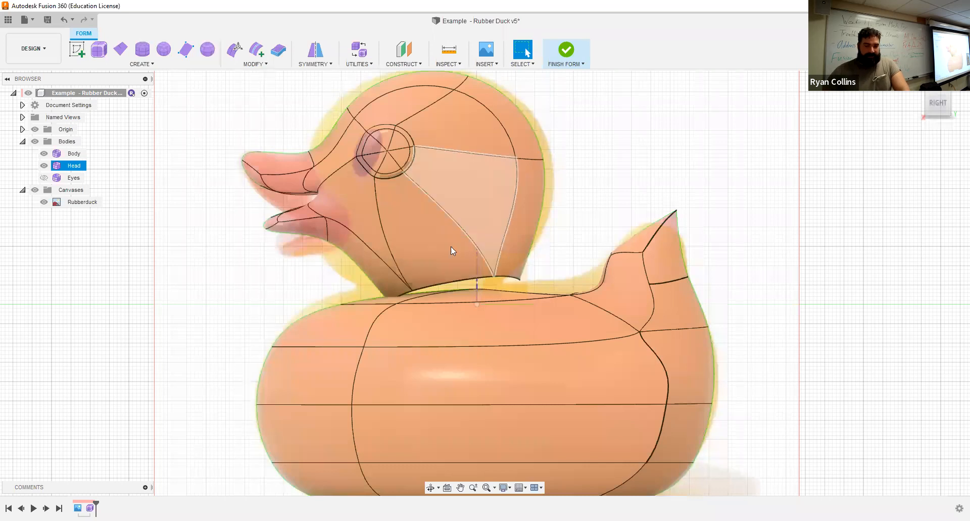
- Delete the upper faces of the duck's lower body beneath the head to create a neck opening
{"action": "middle_click_drag", "start_coordinate": [556, 266], "coordinate": [556, 277], "text": "shift"}
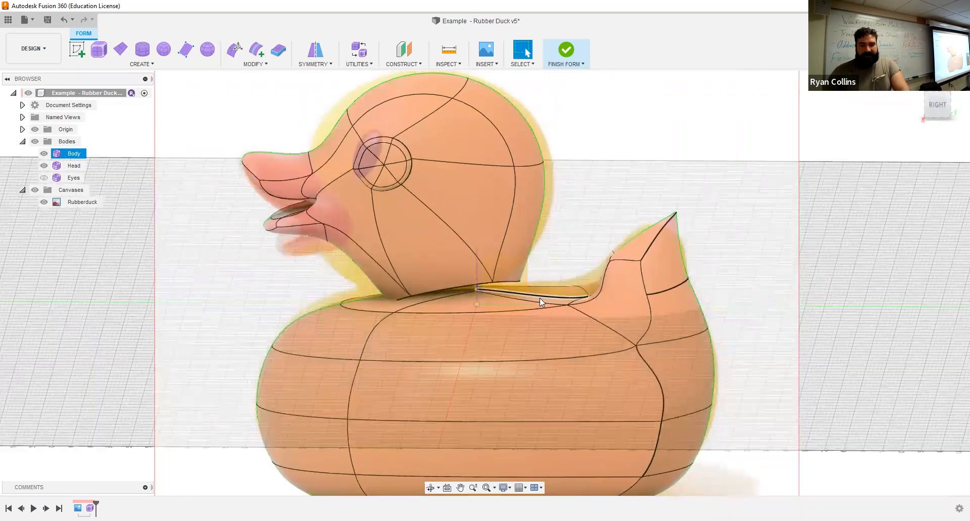
{"action": "left_click", "coordinate": [544, 300]}
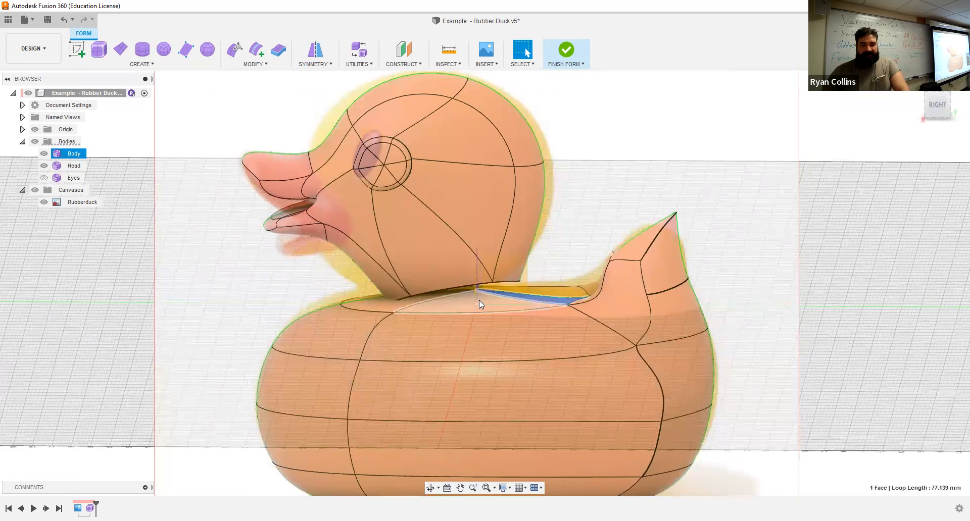
{"action": "left_click", "coordinate": [479, 300], "text": "shift"}
{"action": "key", "text": "Delete"}
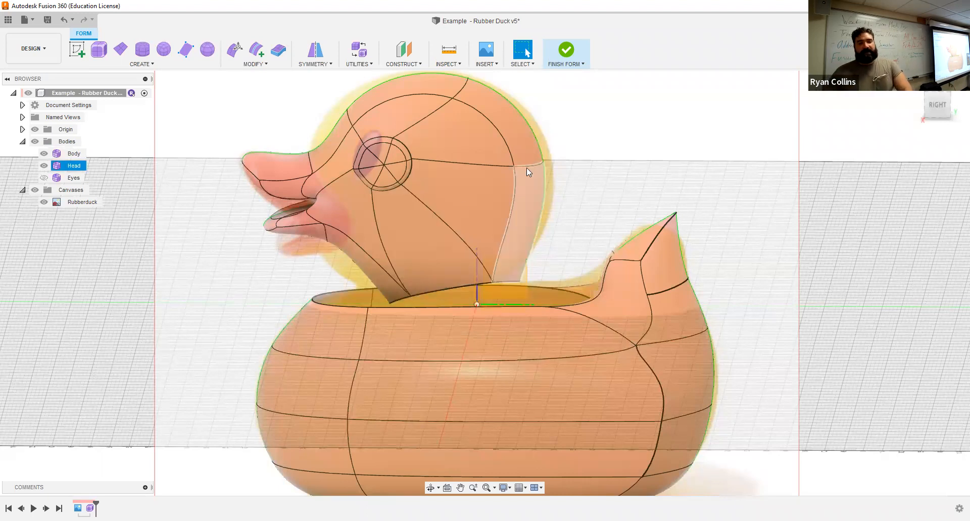
- Move the whole Head body 6 mm up in Z and -5 mm in Y
{"action": "scroll", "coordinate": [571, 270], "scroll_direction": "down", "scroll_amount": 3}
{"action": "middle_click_drag", "start_coordinate": [546, 232], "coordinate": [547, 184]}
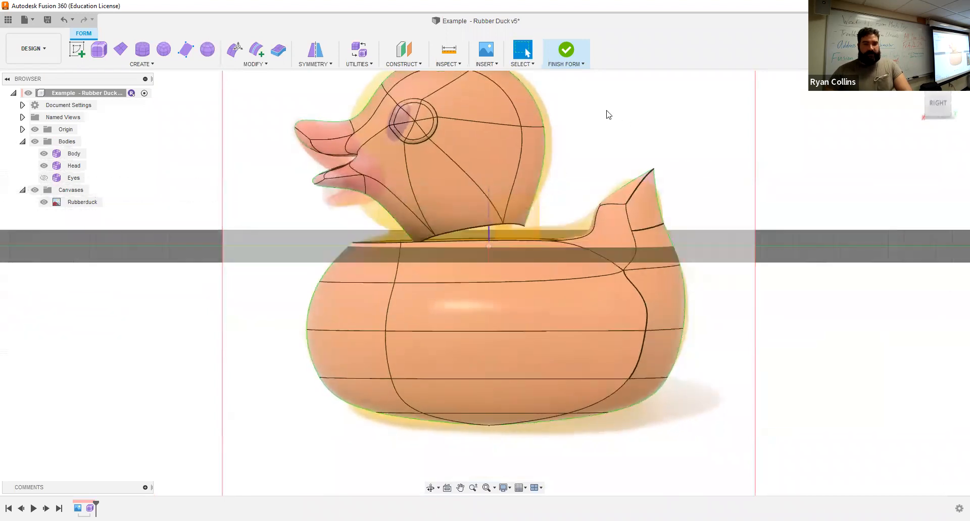
{"action": "left_click", "coordinate": [481, 145]}
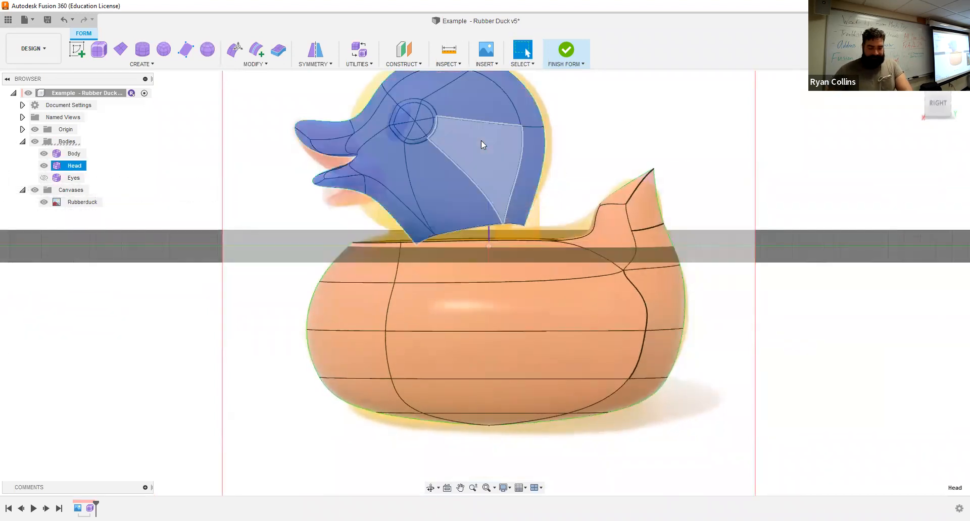
{"action": "key", "text": "m"}
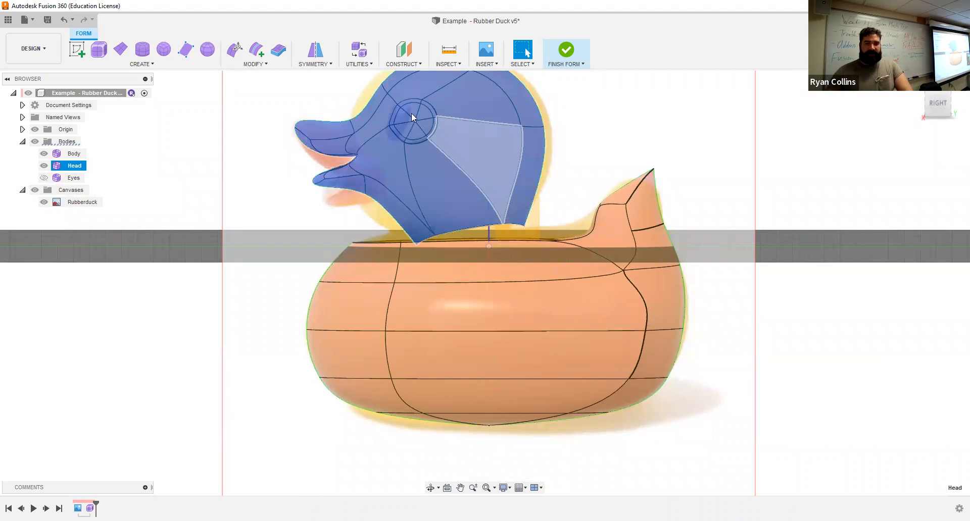
{"action": "left_click_drag", "start_coordinate": [402, 112], "coordinate": [400, 92]}
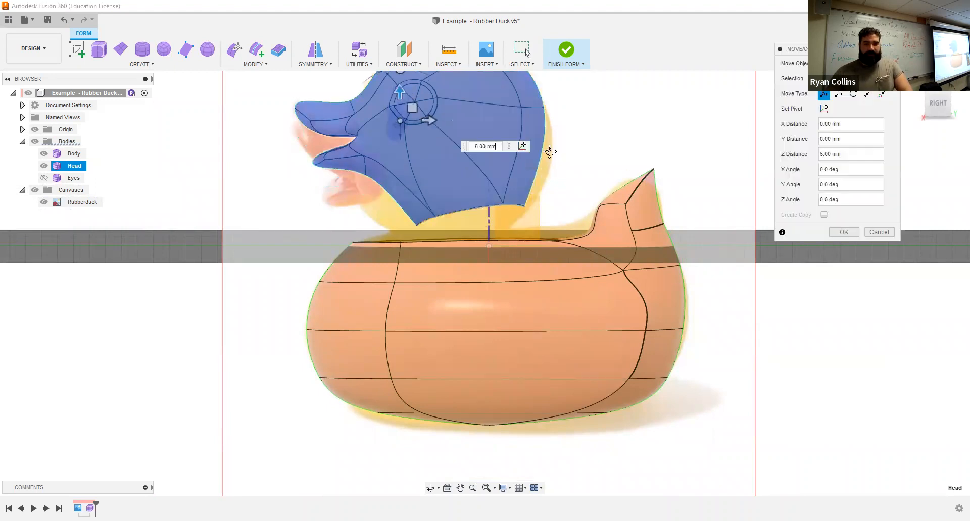
{"action": "middle_click_drag", "start_coordinate": [415, 122], "coordinate": [497, 206]}
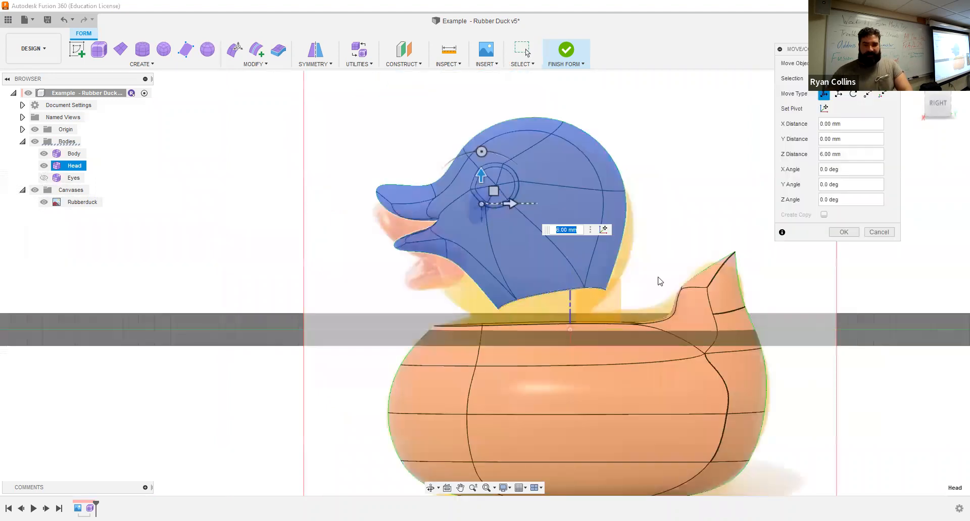
{"action": "left_click_drag", "start_coordinate": [511, 203], "coordinate": [494, 204]}
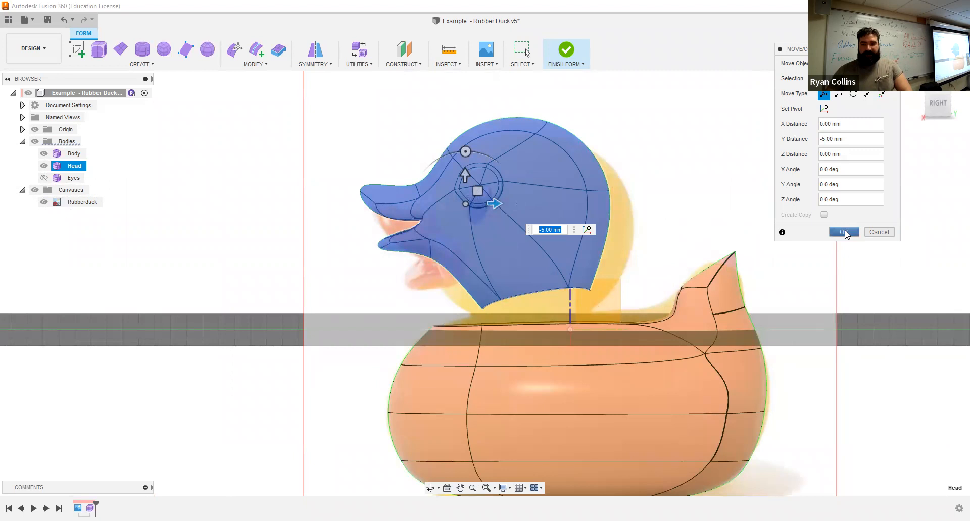
- Scale the edge loop around the lower body's neck opening to about 0.46 with Edit Form
{"action": "middle_click_drag", "start_coordinate": [678, 273], "coordinate": [682, 289], "text": "shift"}
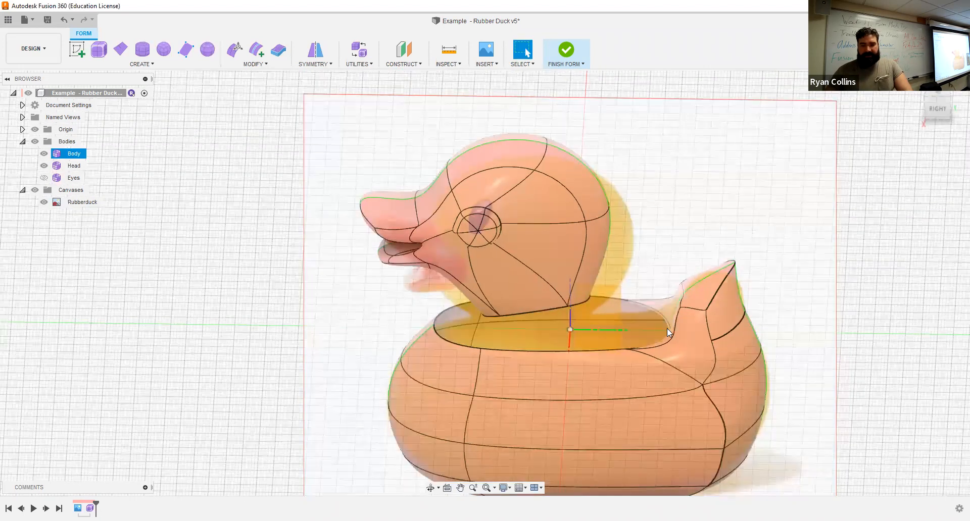
{"action": "left_click", "coordinate": [234, 49]}
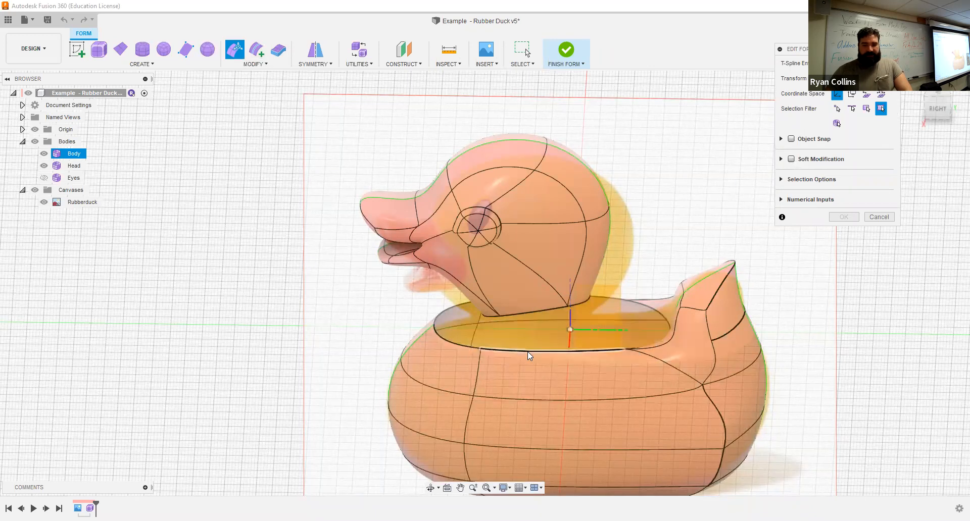
{"action": "double_click", "coordinate": [467, 351]}
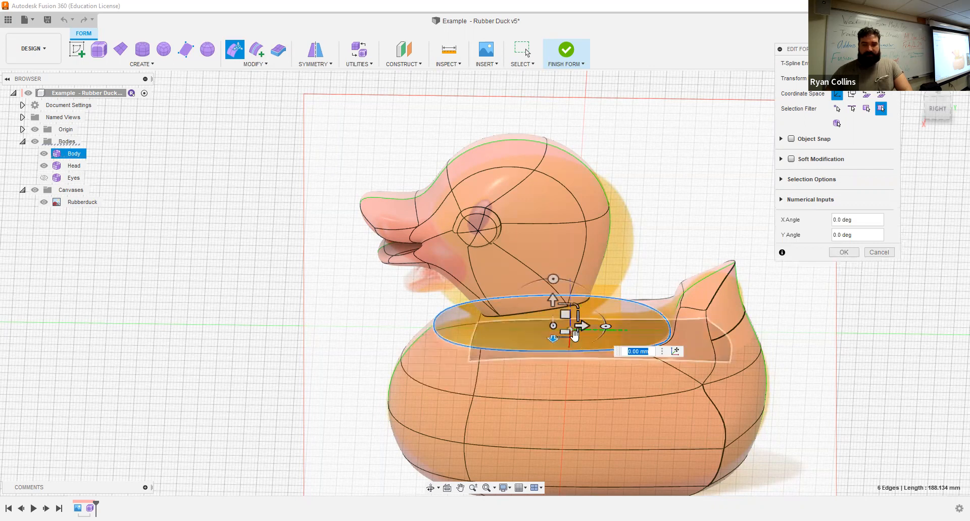
{"action": "left_click_drag", "start_coordinate": [556, 324], "coordinate": [563, 325]}
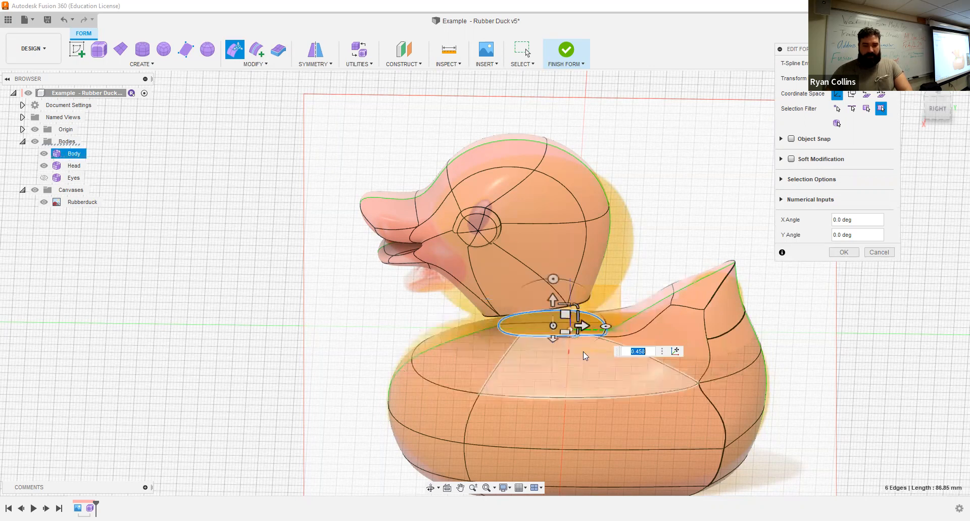
{"action": "middle_click_drag", "start_coordinate": [584, 376], "coordinate": [588, 360], "text": "shift"}
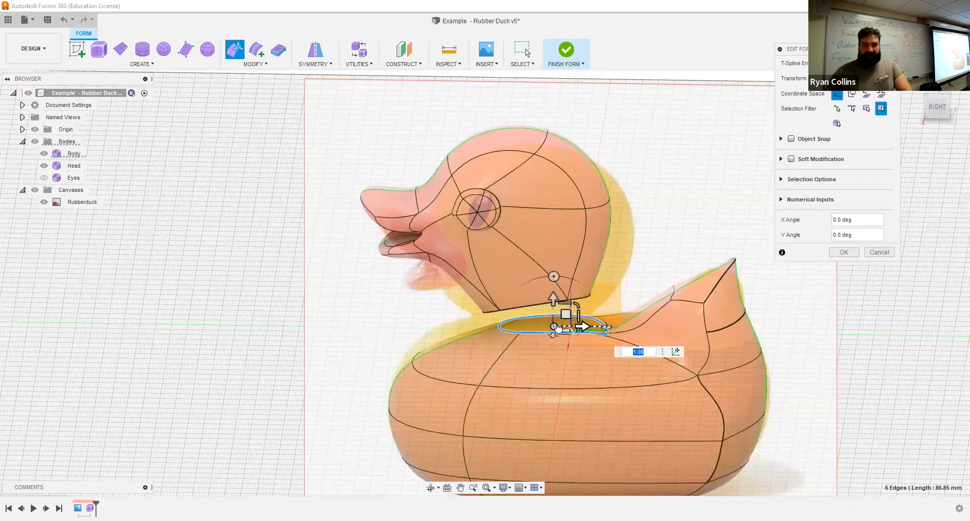
{"action": "middle_click_drag", "start_coordinate": [579, 358], "coordinate": [551, 383], "text": "shift"}
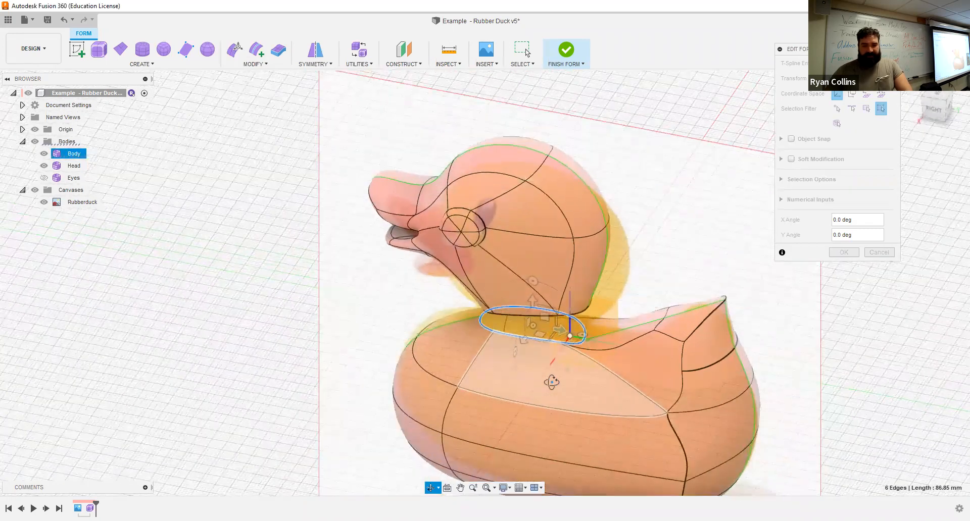
{"action": "left_click", "coordinate": [664, 251]}
- Examine the gap and edge divisions between the head's neck opening and the lower body's opening from several angles
{"action": "scroll", "coordinate": [560, 378], "scroll_direction": "up", "scroll_amount": 2}
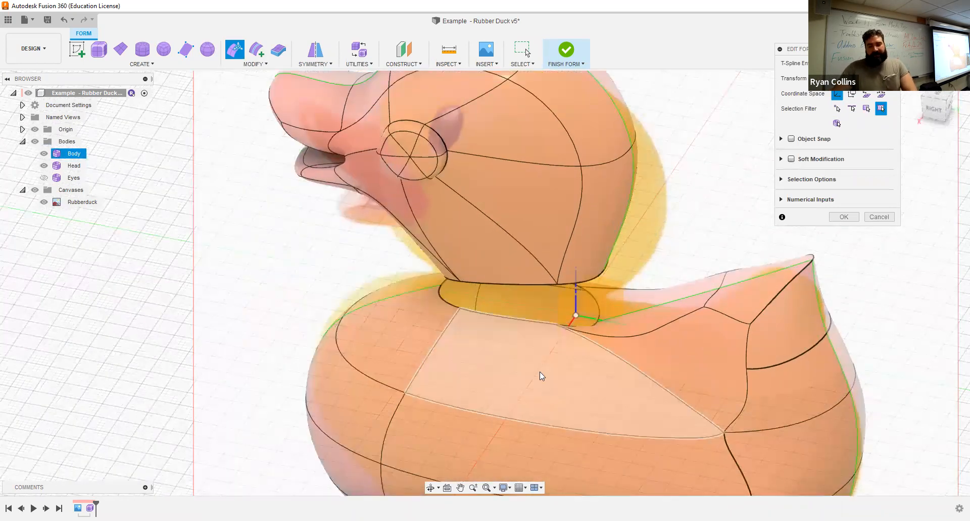
{"action": "middle_click_drag", "start_coordinate": [501, 350], "coordinate": [530, 349], "text": "shift"}
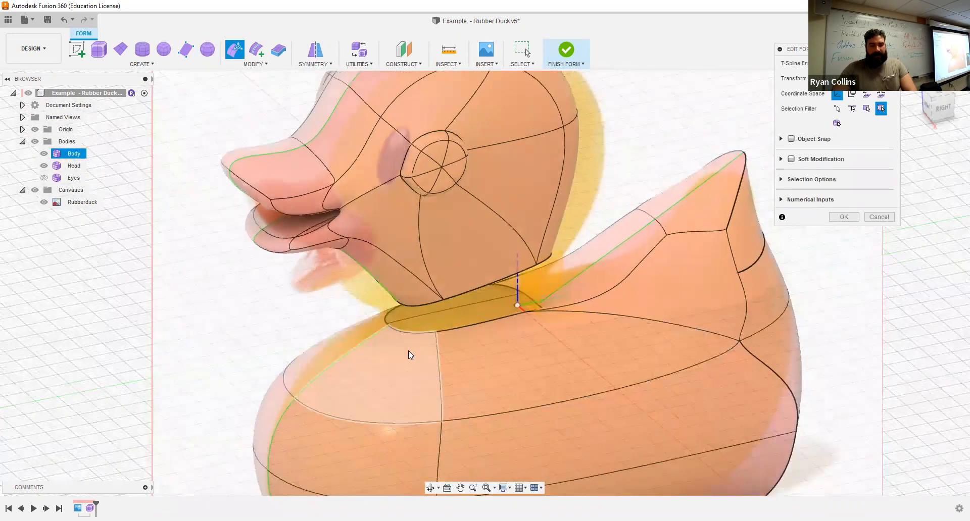
{"action": "middle_click_drag", "start_coordinate": [564, 308], "coordinate": [394, 323], "text": "shift"}
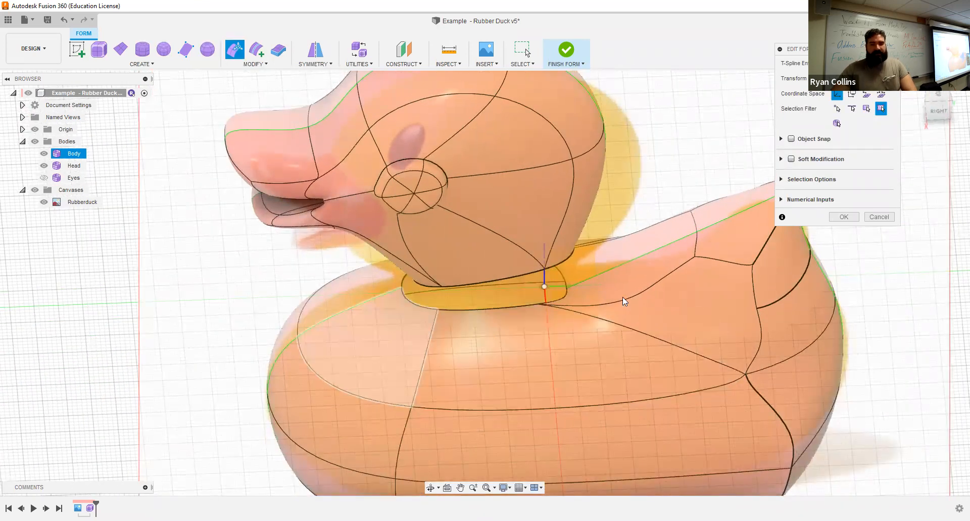
{"action": "left_click", "coordinate": [606, 290]}
{"action": "middle_click_drag", "start_coordinate": [606, 290], "coordinate": [590, 298], "text": "shift"}
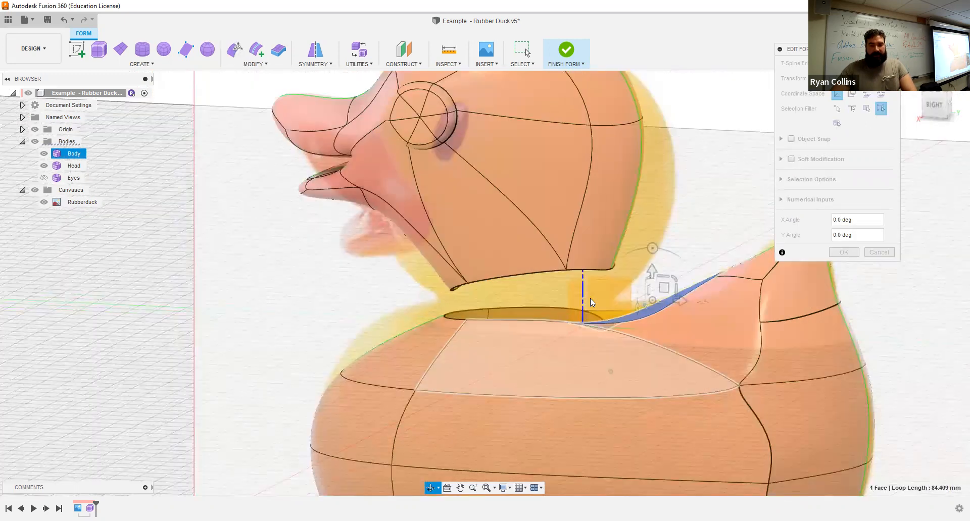
{"action": "left_click", "coordinate": [458, 278]}
{"action": "middle_click_drag", "start_coordinate": [459, 278], "coordinate": [473, 269], "text": "shift"}
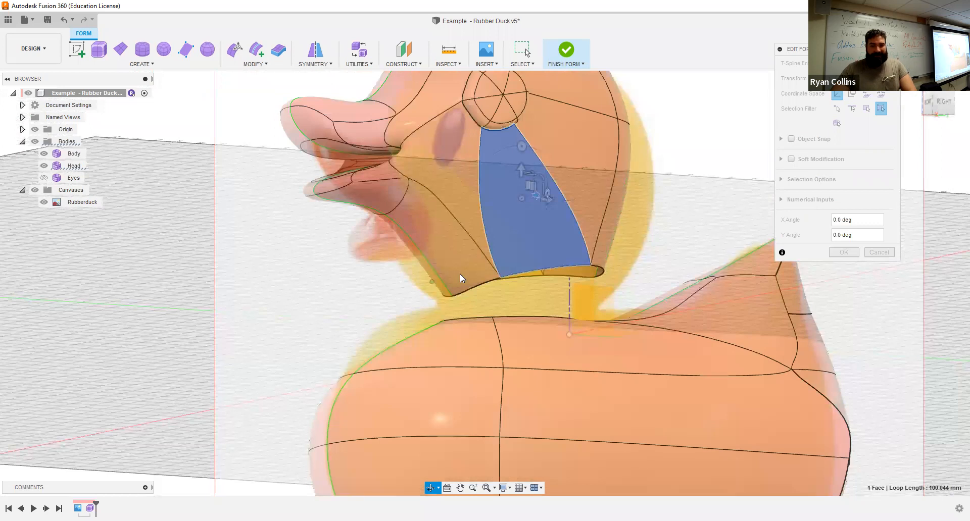
{"action": "left_click", "coordinate": [725, 198]}
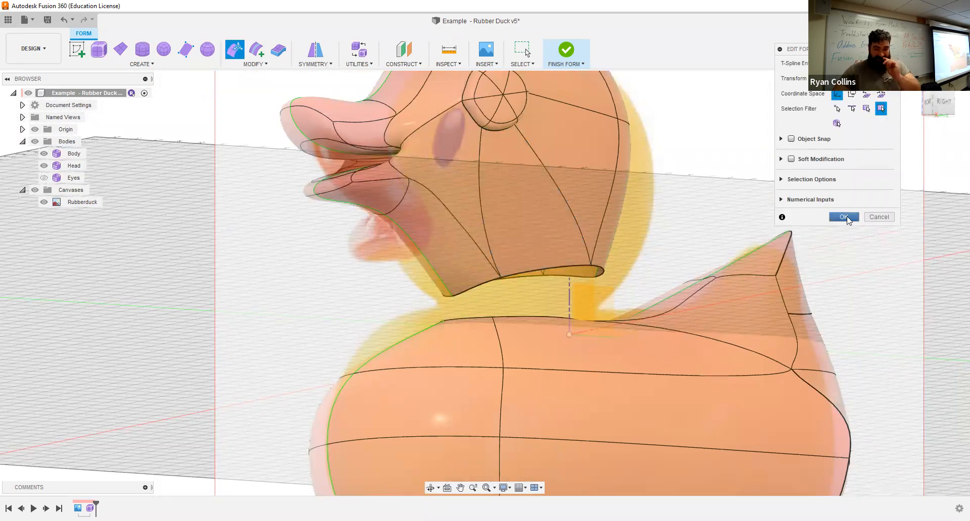
{"action": "middle_click_drag", "start_coordinate": [717, 263], "coordinate": [687, 298], "text": "shift"}
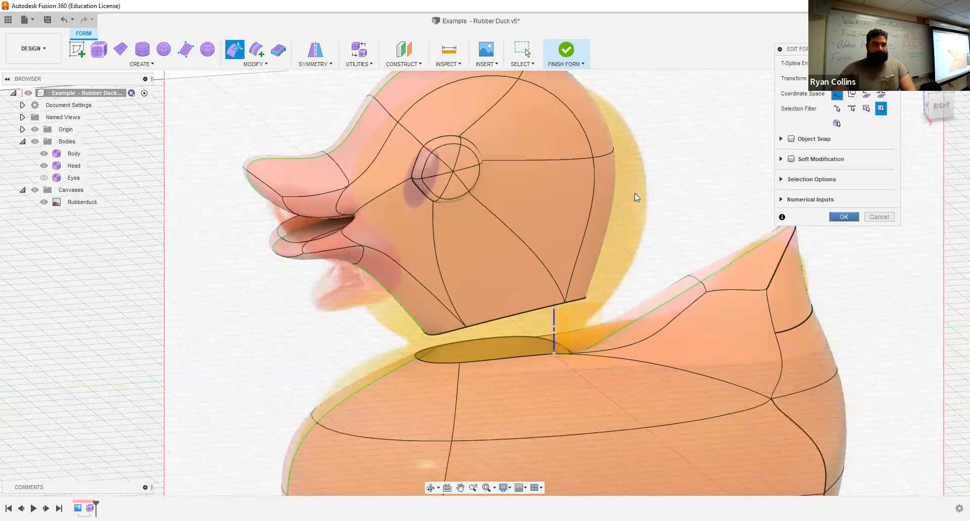
- Bridge the head's neck opening to the lower body's opening with 3 faces and 0 twists, with the preview on
{"action": "key", "text": "Escape"}
{"action": "left_click", "coordinate": [259, 65]}
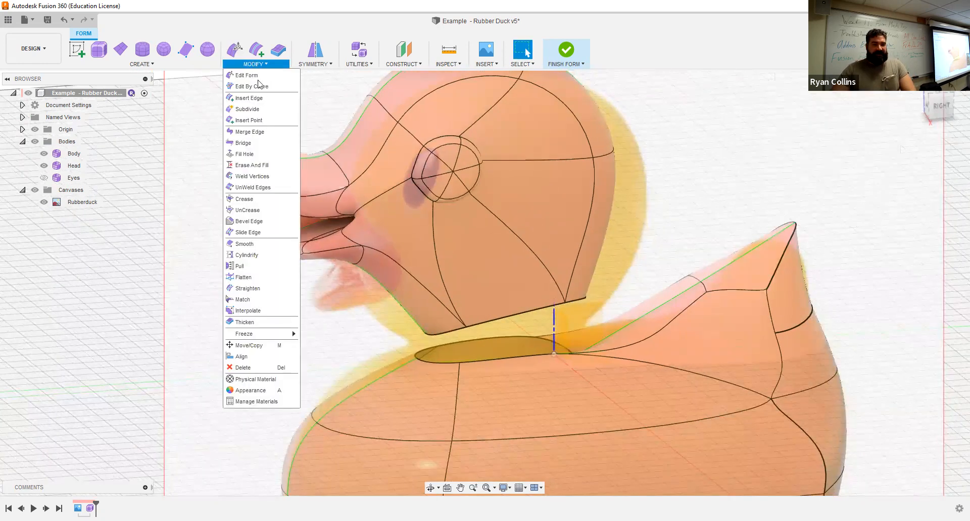
{"action": "left_click", "coordinate": [243, 143]}
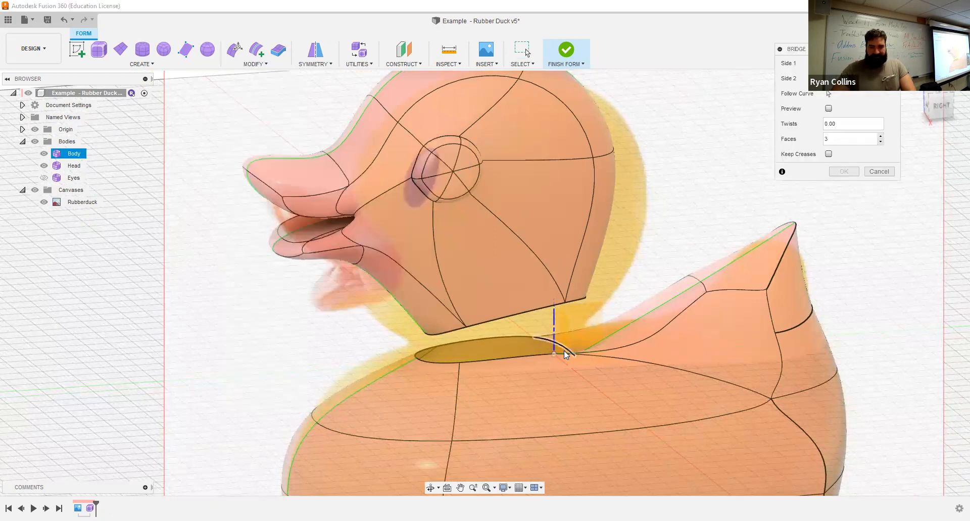
{"action": "middle_click_drag", "start_coordinate": [531, 374], "coordinate": [528, 376], "text": "shift"}
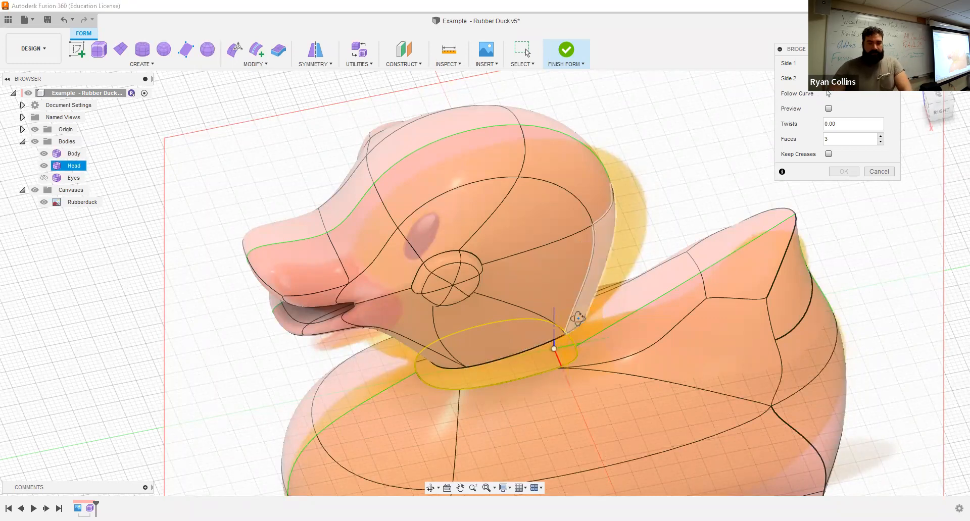
{"action": "middle_click_drag", "start_coordinate": [581, 260], "coordinate": [520, 326], "text": "shift"}
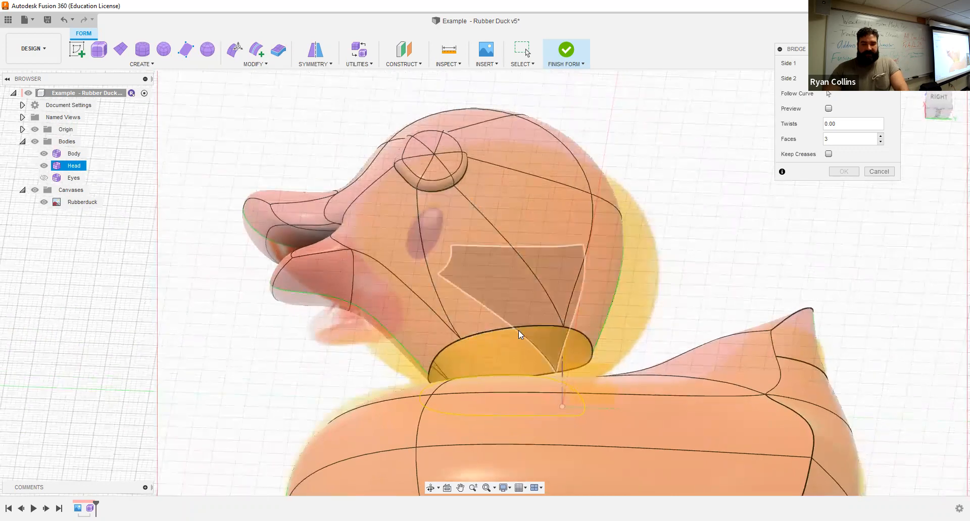
{"action": "middle_click_drag", "start_coordinate": [705, 243], "coordinate": [665, 257], "text": "shift"}
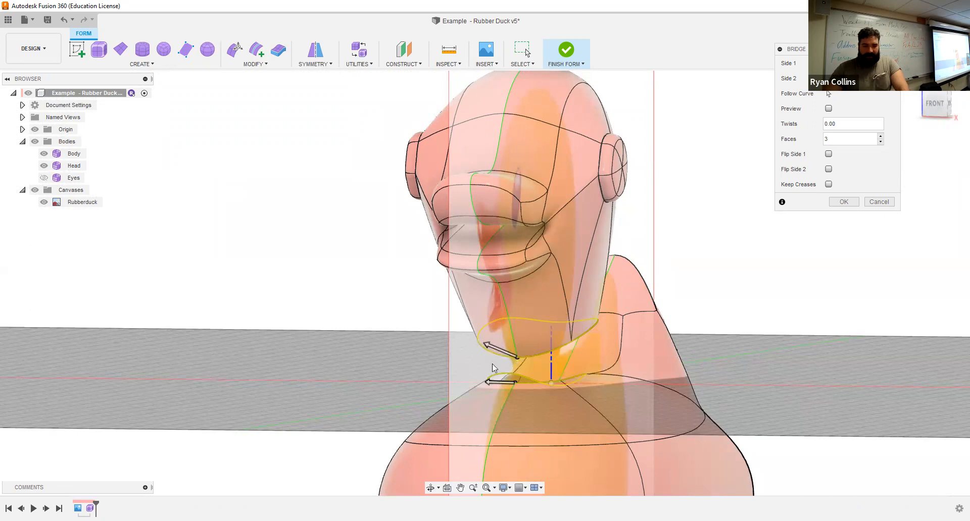
{"action": "middle_click_drag", "start_coordinate": [702, 259], "coordinate": [691, 262], "text": "shift"}
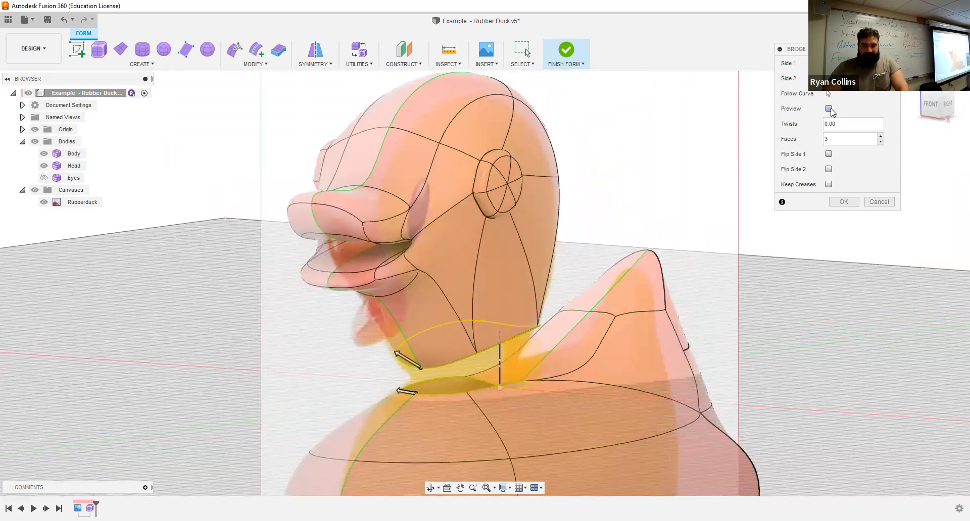
{"action": "left_click", "coordinate": [829, 108]}
{"action": "middle_click_drag", "start_coordinate": [656, 289], "coordinate": [538, 305], "text": "shift"}
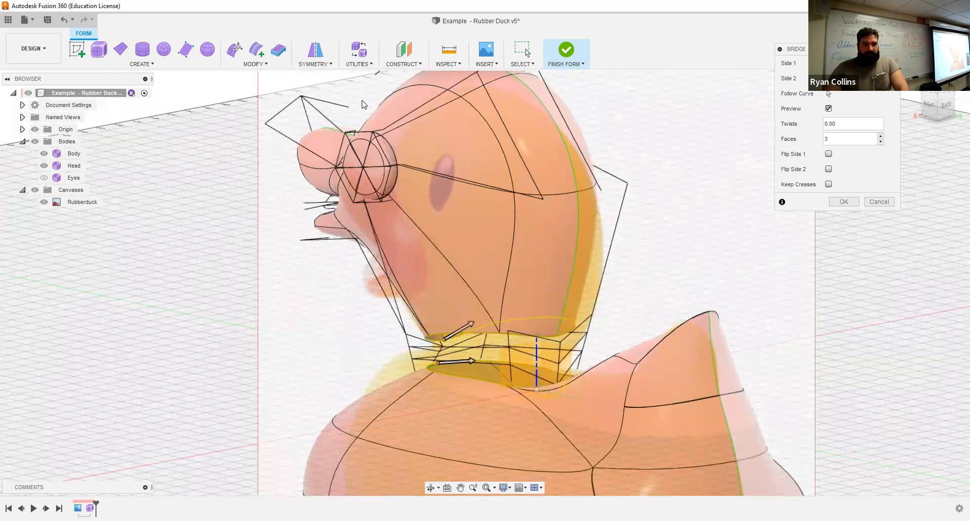
- Compare the box and control frame displays on the bridged duck body and apply Control Frame display
{"action": "left_click", "coordinate": [357, 64]}
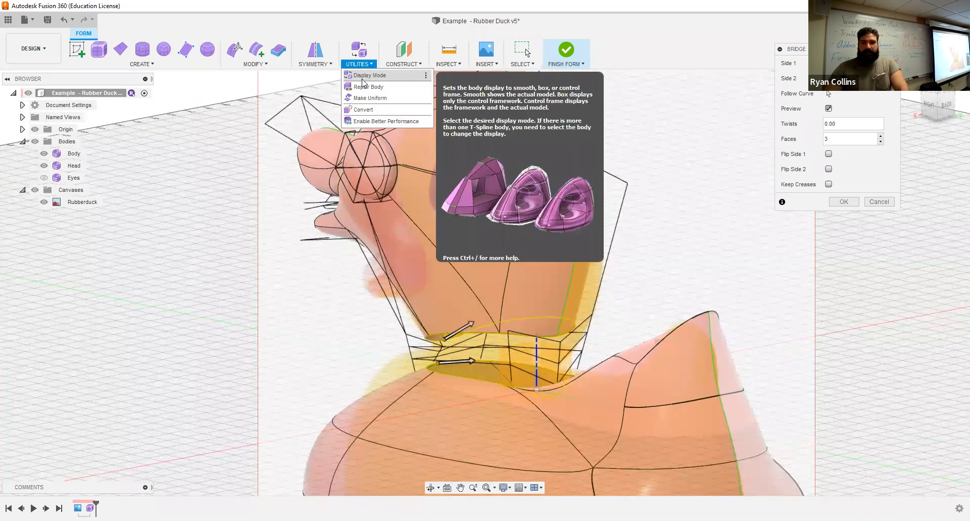
{"action": "left_click", "coordinate": [363, 77]}
{"action": "left_click", "coordinate": [853, 79]}
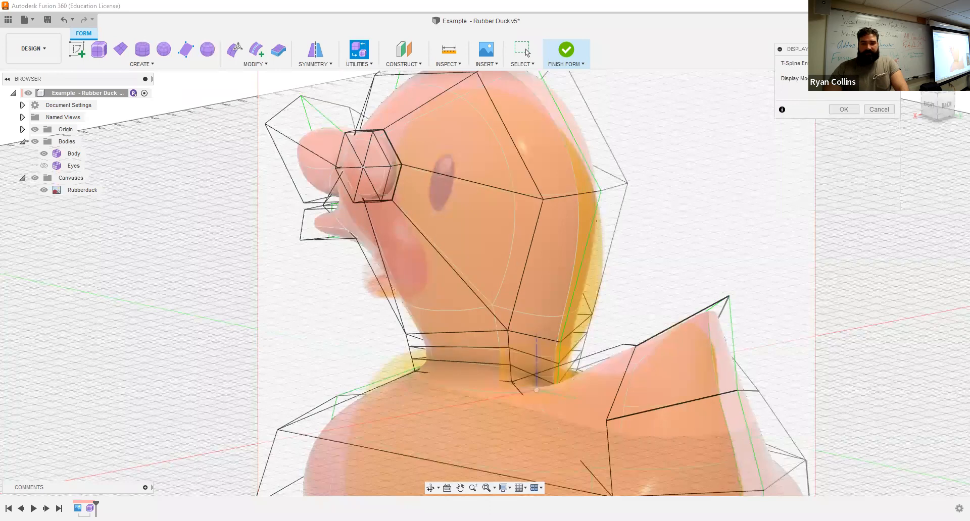
{"action": "left_click", "coordinate": [842, 79]}
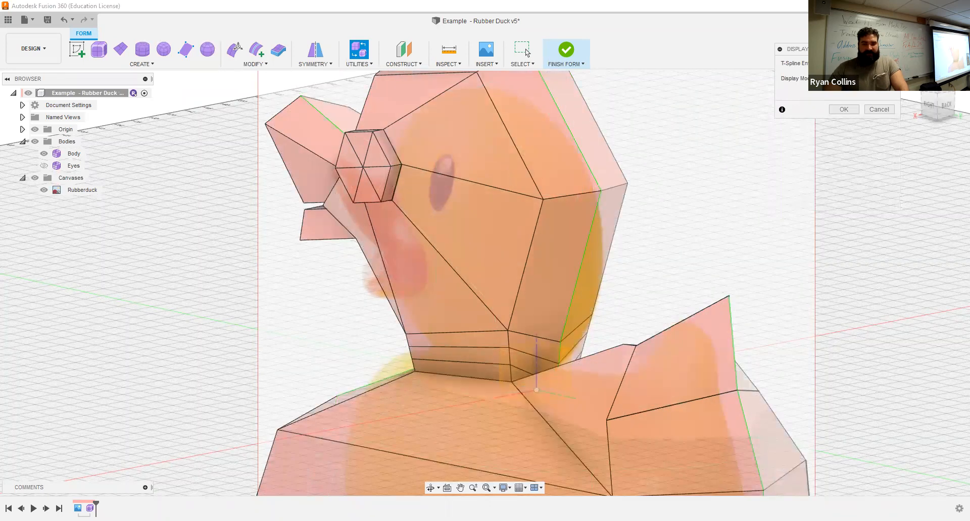
{"action": "scroll", "coordinate": [657, 268], "scroll_direction": "up", "scroll_amount": 3}
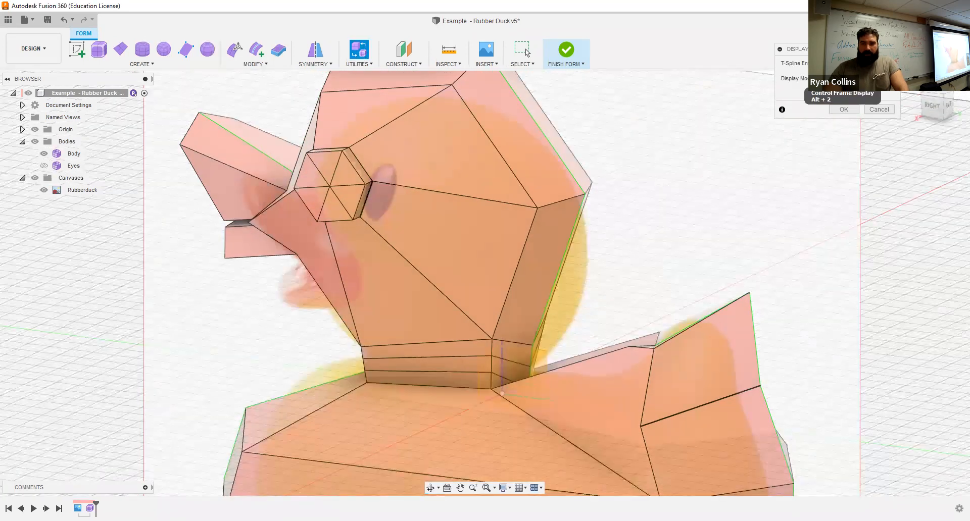
{"action": "left_click", "coordinate": [854, 80]}
{"action": "middle_click_drag", "start_coordinate": [589, 315], "coordinate": [510, 223], "text": "shift"}
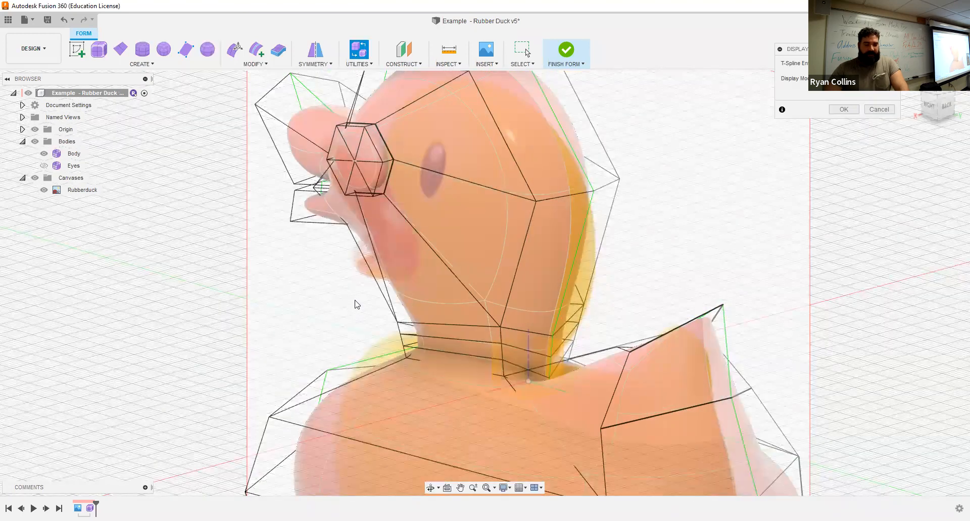
{"action": "left_click", "coordinate": [370, 178]}
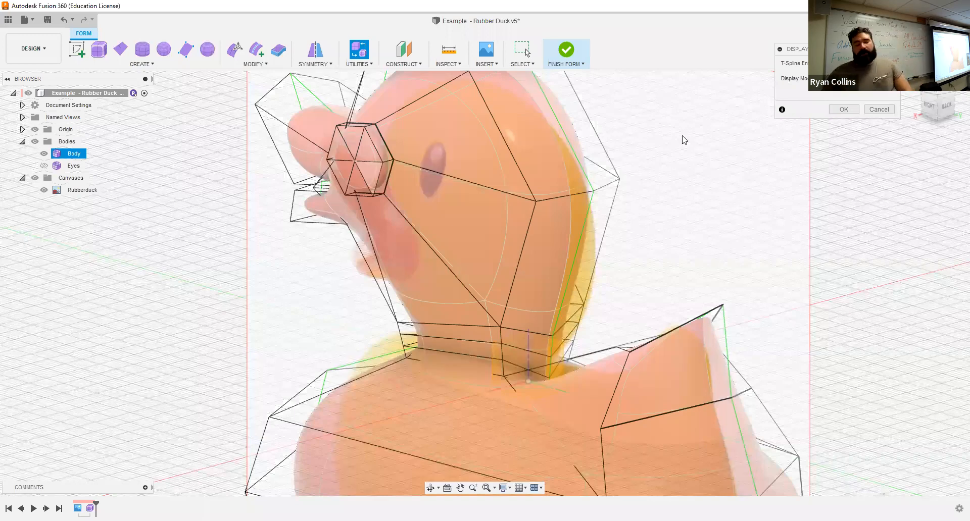
{"action": "middle_click_drag", "start_coordinate": [553, 302], "coordinate": [538, 289], "text": "shift"}
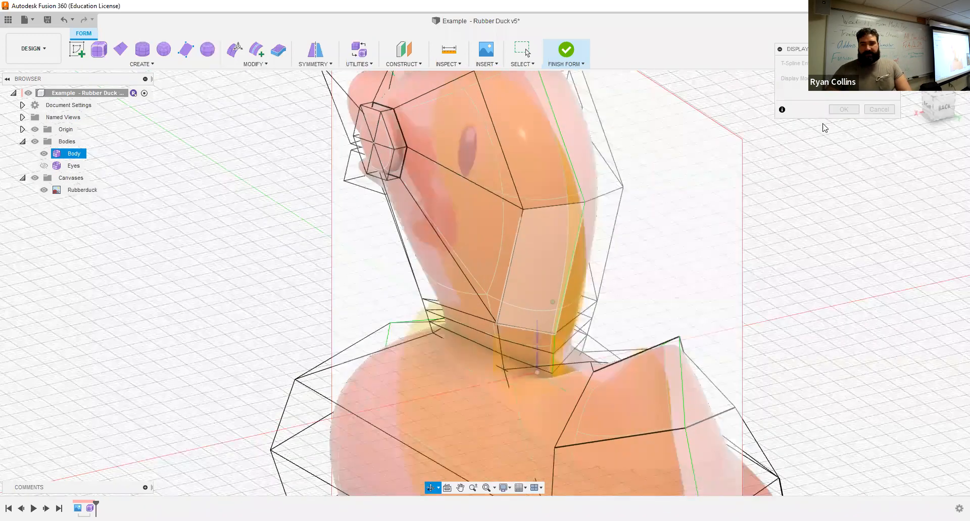
{"action": "left_click", "coordinate": [846, 109]}
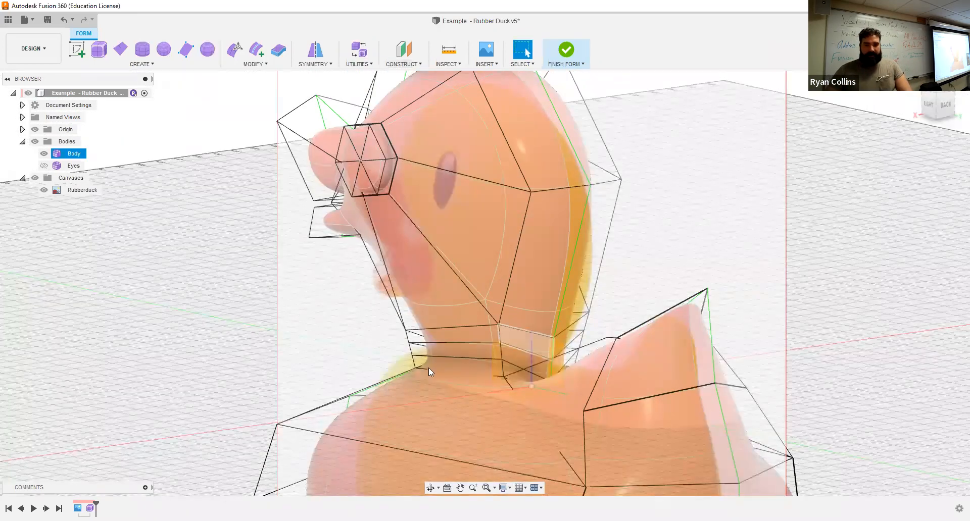
- Undo the bridge and set the separate Head body to Control Frame display
{"action": "middle_click_drag", "start_coordinate": [508, 364], "coordinate": [583, 356], "text": "shift"}
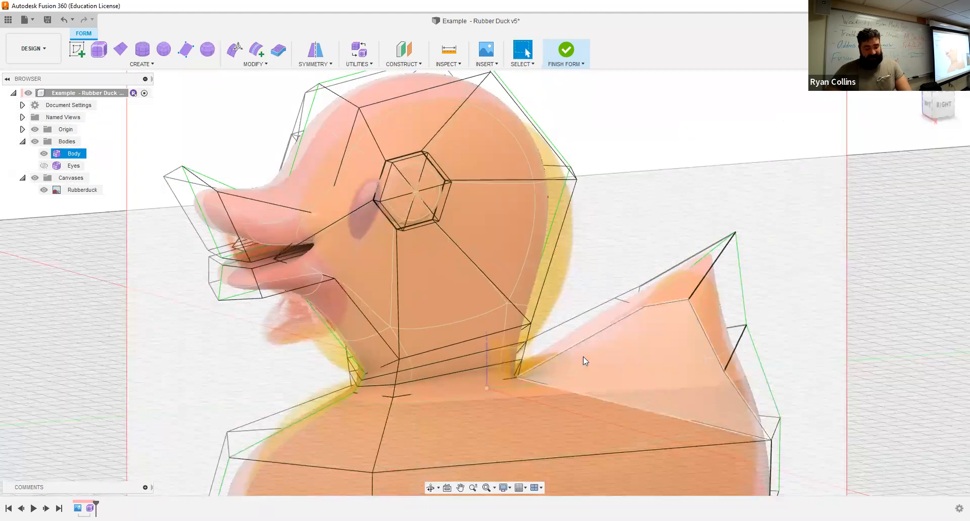
{"action": "key", "text": "ctrl+z"}
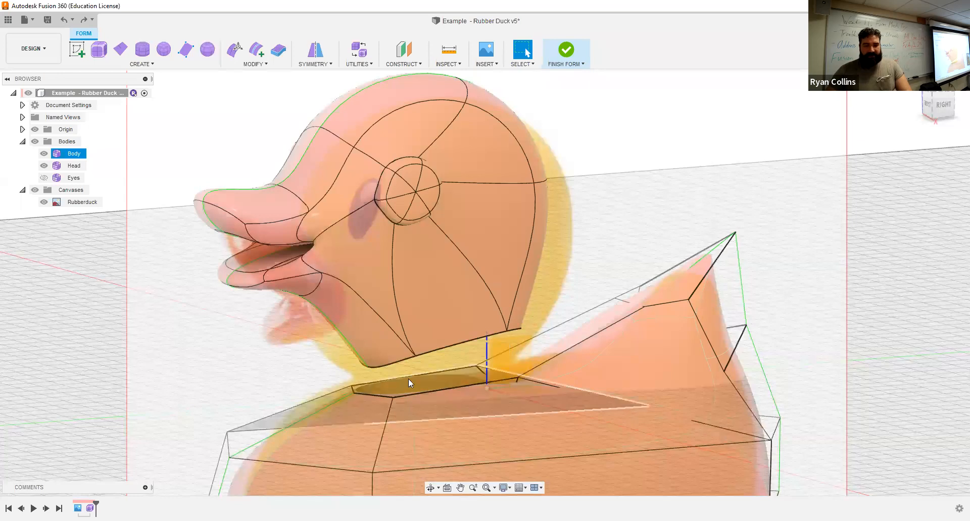
{"action": "left_click", "coordinate": [477, 176]}
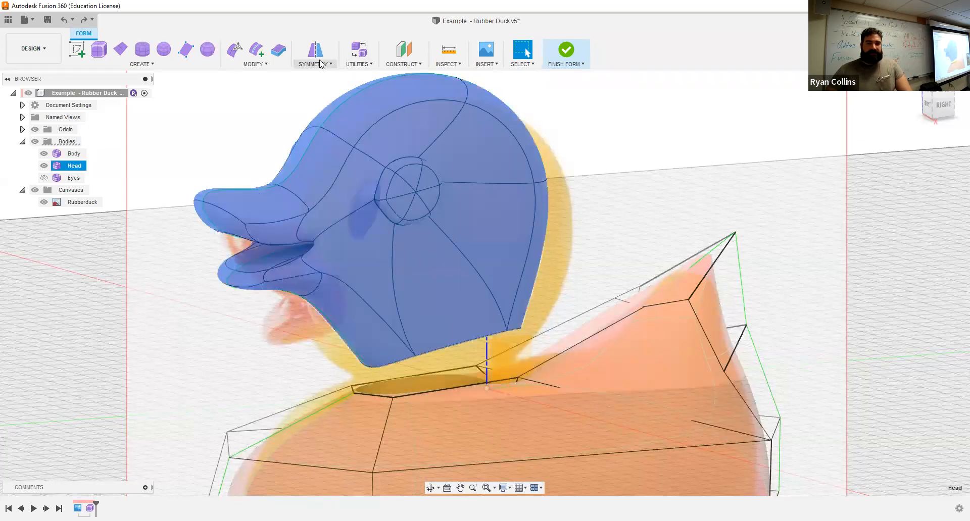
{"action": "left_click", "coordinate": [359, 52]}
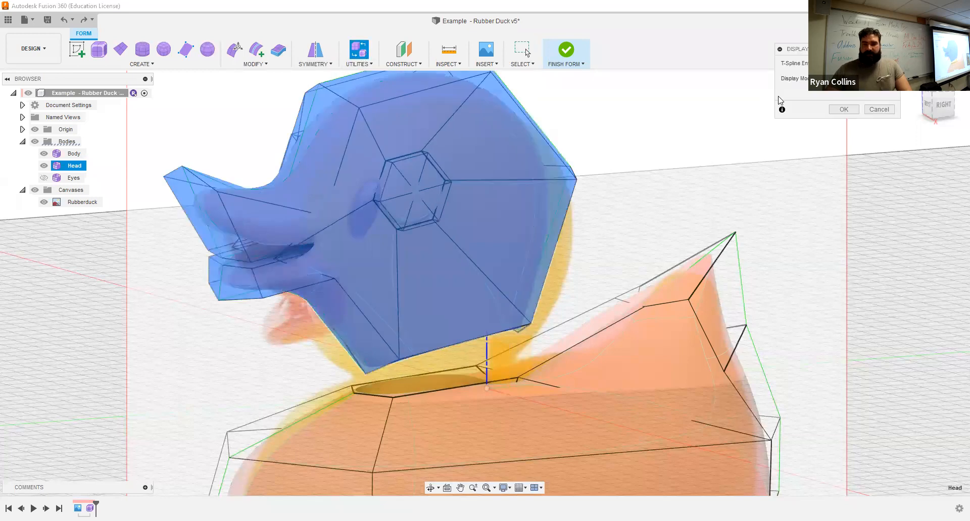
{"action": "left_click", "coordinate": [843, 111]}
{"action": "left_click", "coordinate": [650, 249]}
{"action": "middle_click_drag", "start_coordinate": [650, 249], "coordinate": [609, 265], "text": "shift"}
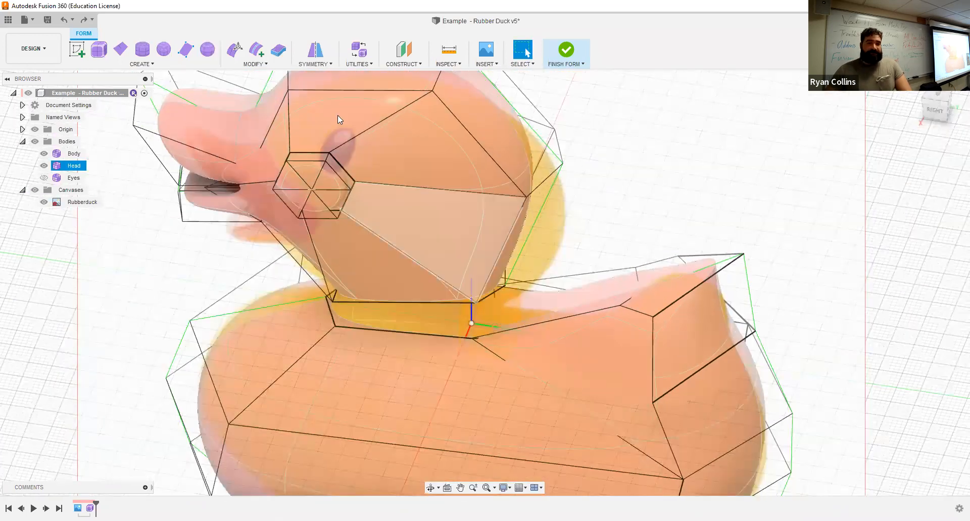
- Set up a Bridge from the head's neck edge loop to the edge loop around the lower body's opening
{"action": "left_click", "coordinate": [255, 63]}
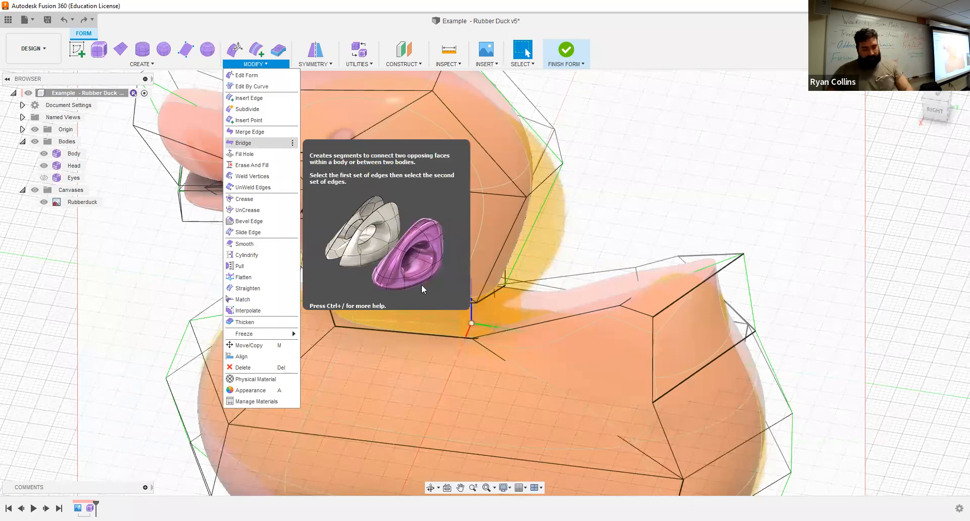
{"action": "left_click", "coordinate": [244, 144]}
{"action": "middle_click_drag", "start_coordinate": [426, 252], "coordinate": [494, 322], "text": "shift"}
{"action": "left_click", "coordinate": [436, 297]}
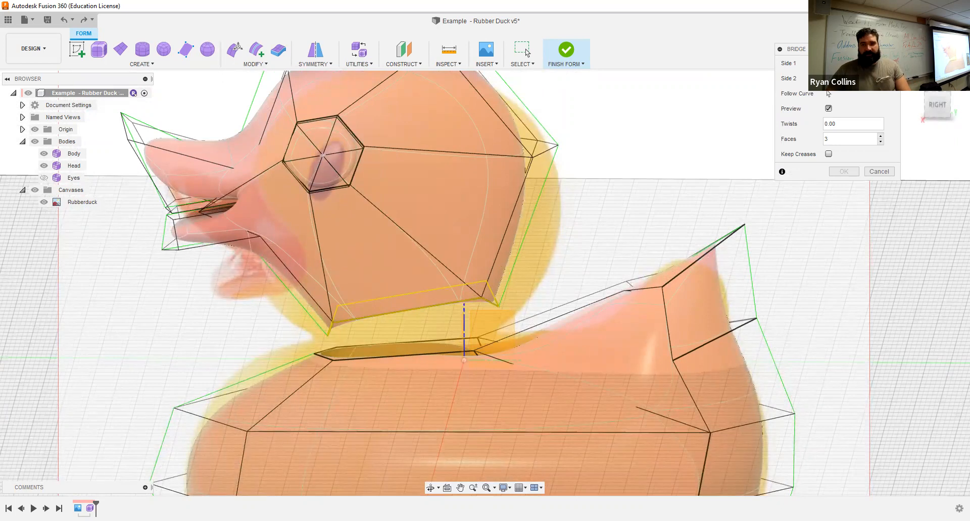
{"action": "middle_click_drag", "start_coordinate": [372, 349], "coordinate": [387, 370], "text": "shift"}
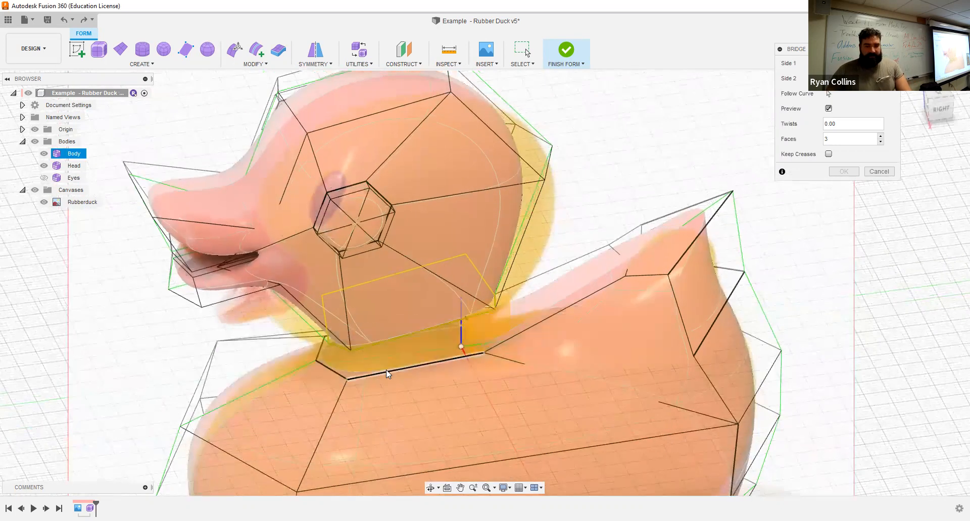
{"action": "left_click", "coordinate": [386, 370]}
{"action": "middle_click_drag", "start_coordinate": [422, 342], "coordinate": [384, 329], "text": "shift"}
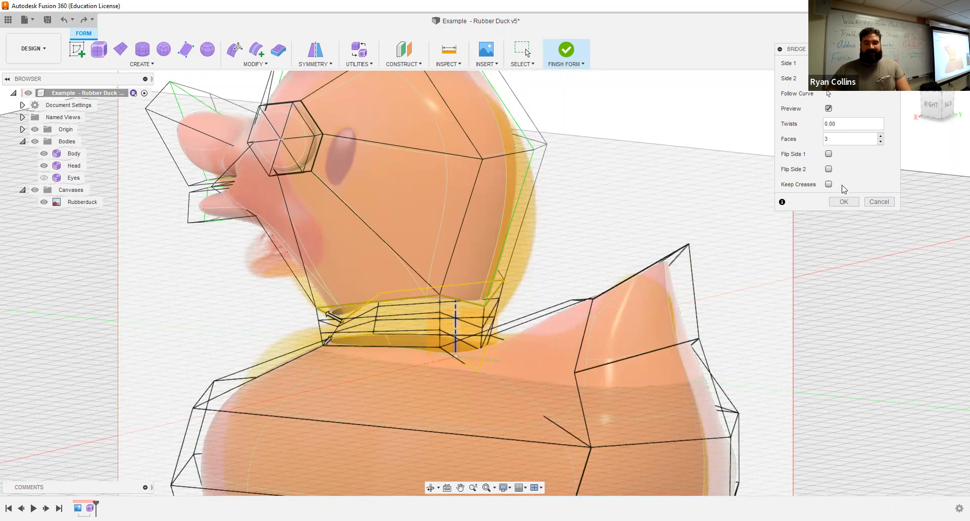
- Set the bridge to 1 face and apply it with Keep Creases off
{"action": "double_click", "coordinate": [849, 140]}
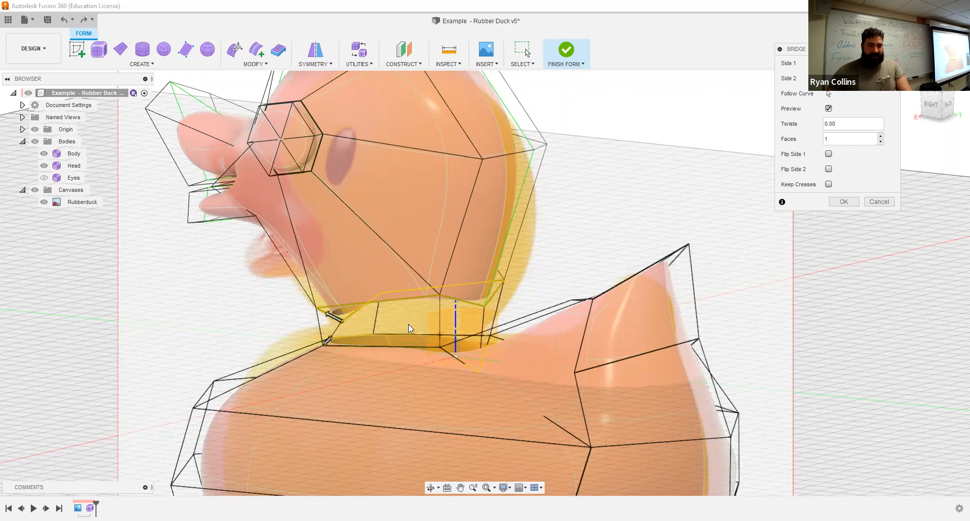
{"action": "middle_click_drag", "start_coordinate": [426, 320], "coordinate": [436, 331], "text": "shift"}
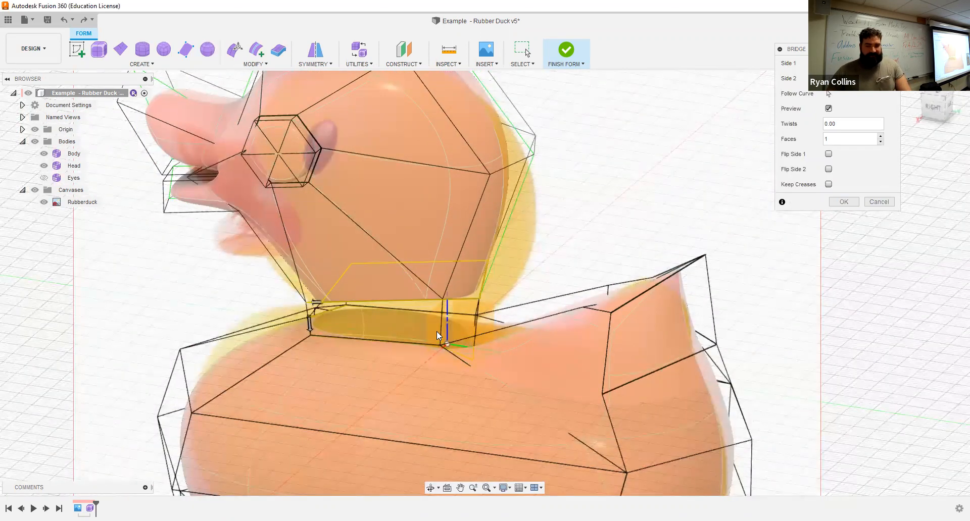
{"action": "left_click", "coordinate": [829, 184]}
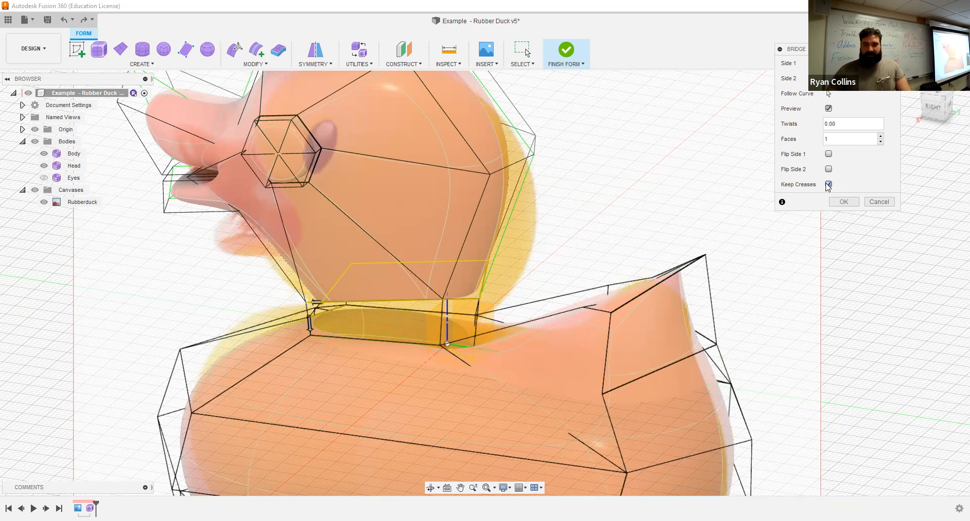
{"action": "left_click", "coordinate": [828, 185]}
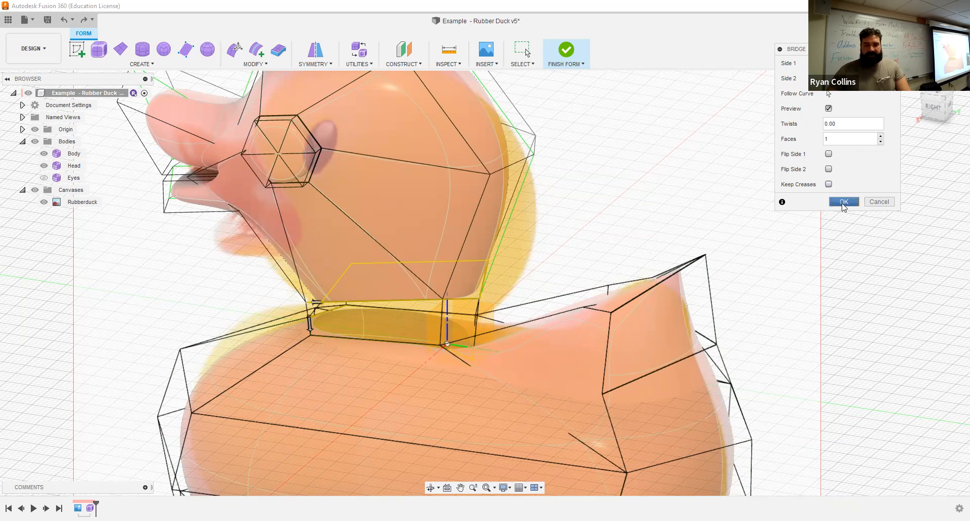
{"action": "left_click", "coordinate": [844, 202]}
- Switch the joined duck to smooth display and inspect the bridged neck from several angles
{"action": "middle_click_drag", "start_coordinate": [601, 255], "coordinate": [581, 212], "text": "shift"}
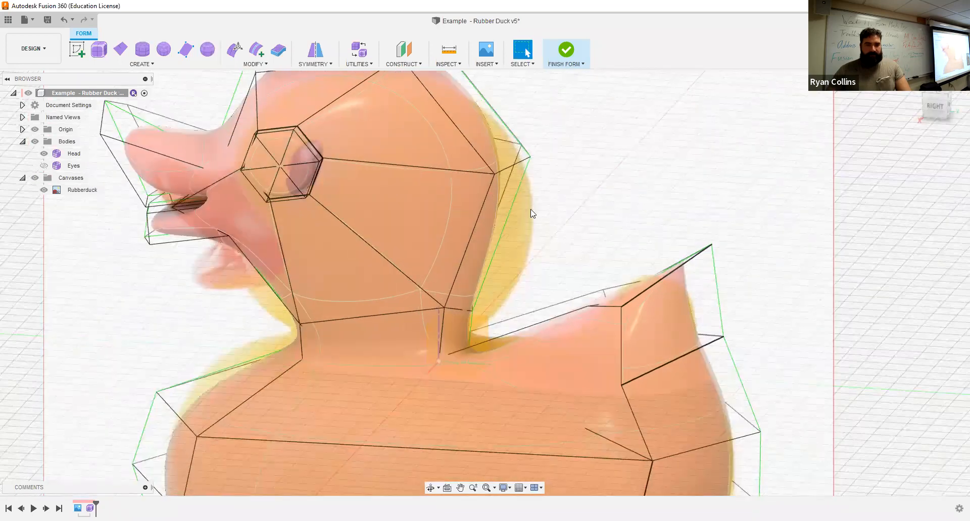
{"action": "left_click", "coordinate": [364, 56]}
{"action": "left_click", "coordinate": [863, 79]}
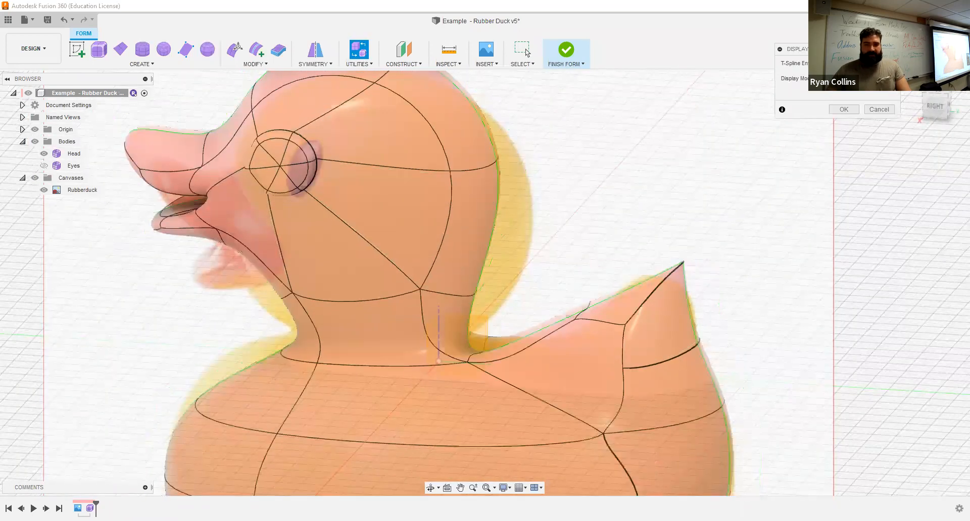
{"action": "middle_click_drag", "start_coordinate": [602, 234], "coordinate": [463, 277], "text": "shift"}
{"action": "scroll", "coordinate": [554, 272], "scroll_direction": "down", "scroll_amount": 2}
{"action": "middle_click_drag", "start_coordinate": [521, 237], "coordinate": [502, 287], "text": "shift"}
{"action": "middle_click_drag", "start_coordinate": [495, 287], "coordinate": [451, 273], "text": "shift"}
{"action": "left_click", "coordinate": [842, 110]}
- Move all the head's faces above the neck -6 mm along Y with Edit Form in the right view
{"action": "left_click", "coordinate": [234, 49]}
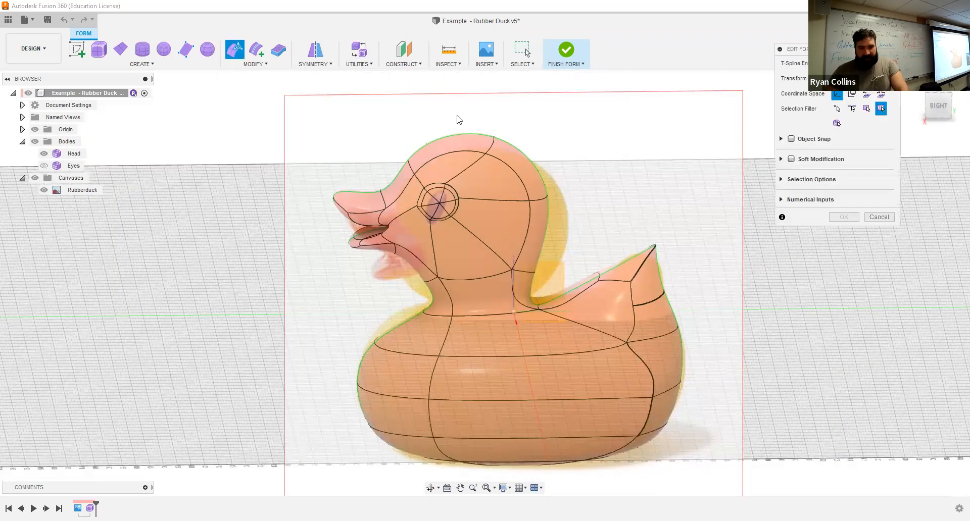
{"action": "left_click", "coordinate": [866, 108]}
{"action": "left_click", "coordinate": [938, 109]}
{"action": "left_click_drag", "start_coordinate": [303, 198], "coordinate": [599, 357]}
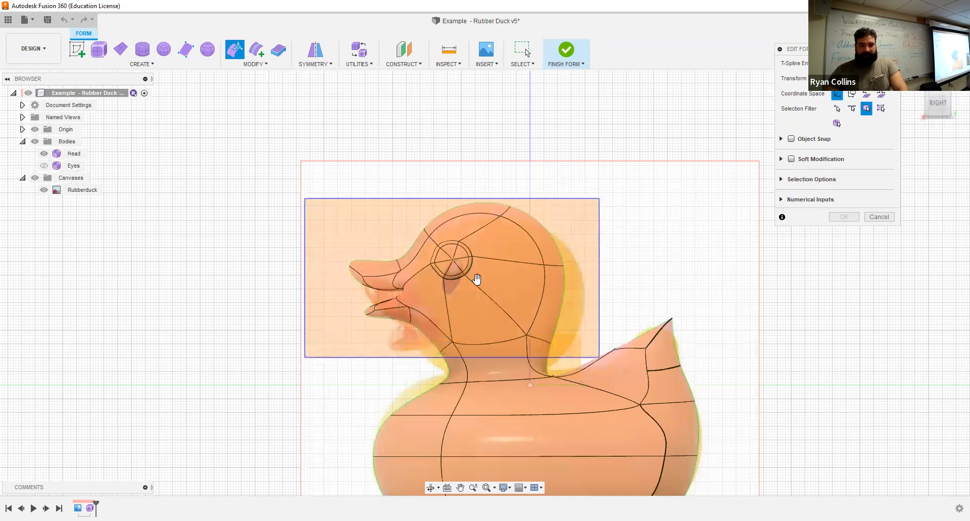
{"action": "left_click_drag", "start_coordinate": [466, 276], "coordinate": [449, 277]}
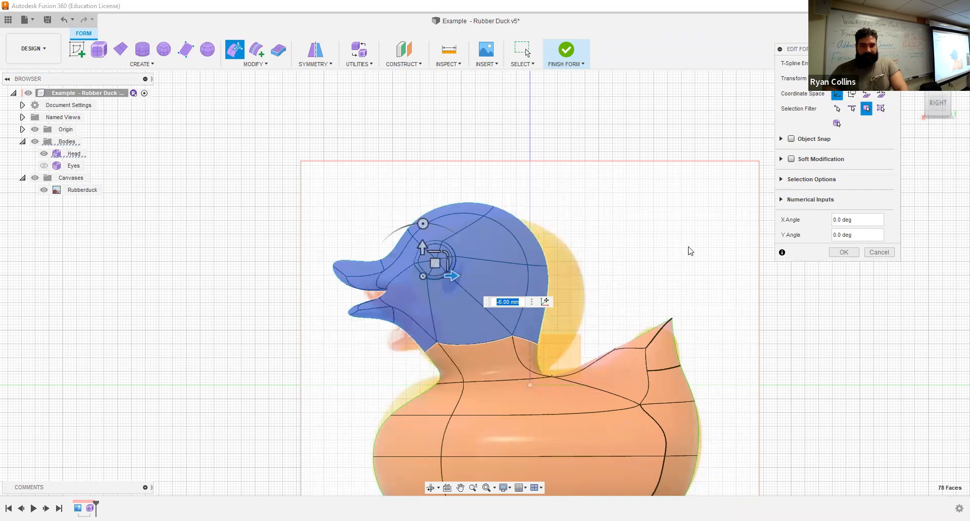
{"action": "left_click", "coordinate": [616, 273]}
- In the right view, move the upper chest face below the neck about -4.0 mm in Y and 2.9 mm in Z, and rotate it 15 degrees about X
{"action": "left_click", "coordinate": [938, 104]}
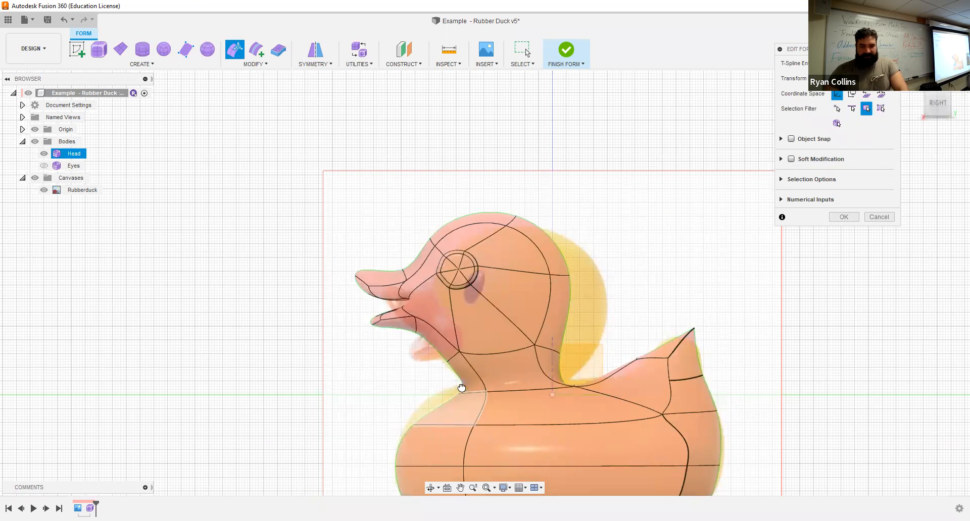
{"action": "left_click_drag", "start_coordinate": [461, 388], "coordinate": [455, 384]}
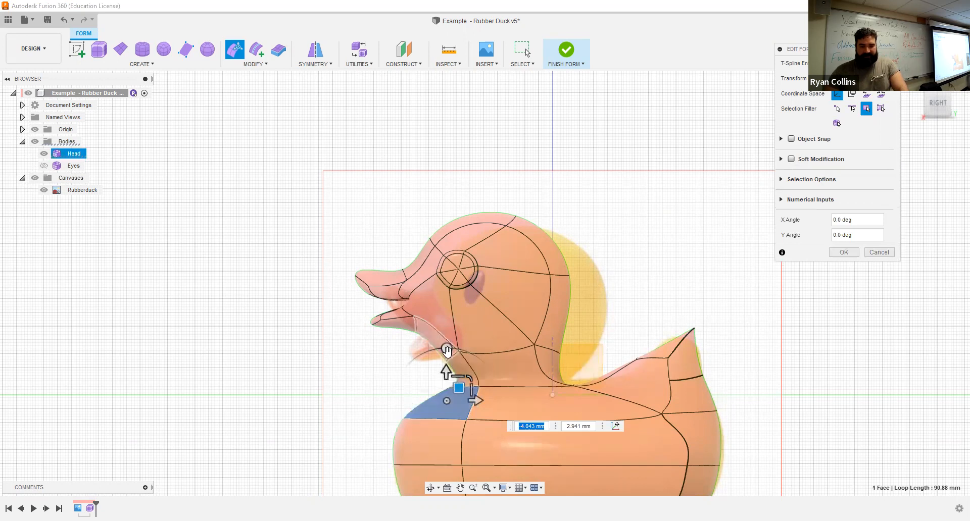
{"action": "left_click_drag", "start_coordinate": [433, 356], "coordinate": [434, 352]}
{"action": "middle_click_drag", "start_coordinate": [434, 352], "coordinate": [388, 443], "text": "shift"}
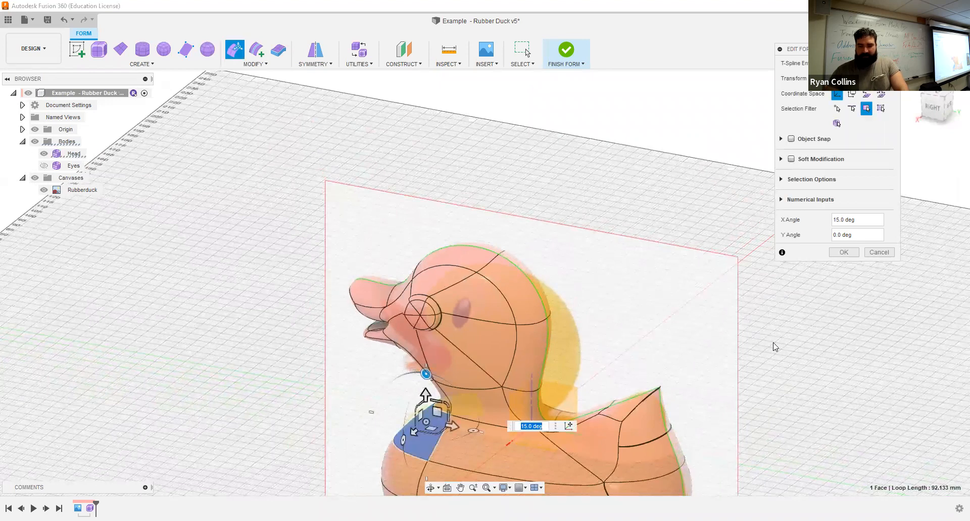
{"action": "scroll", "coordinate": [564, 392], "scroll_direction": "up", "scroll_amount": 5}
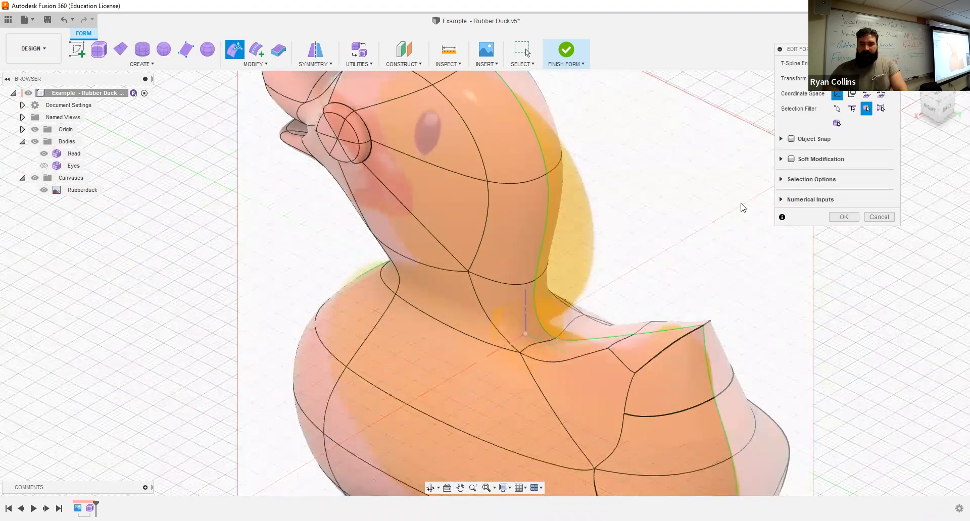
- Raise the centreline vertex behind the base of the neck to about Y 9.29, Z 5.23 mm and close Edit Form
{"action": "left_click", "coordinate": [838, 108]}
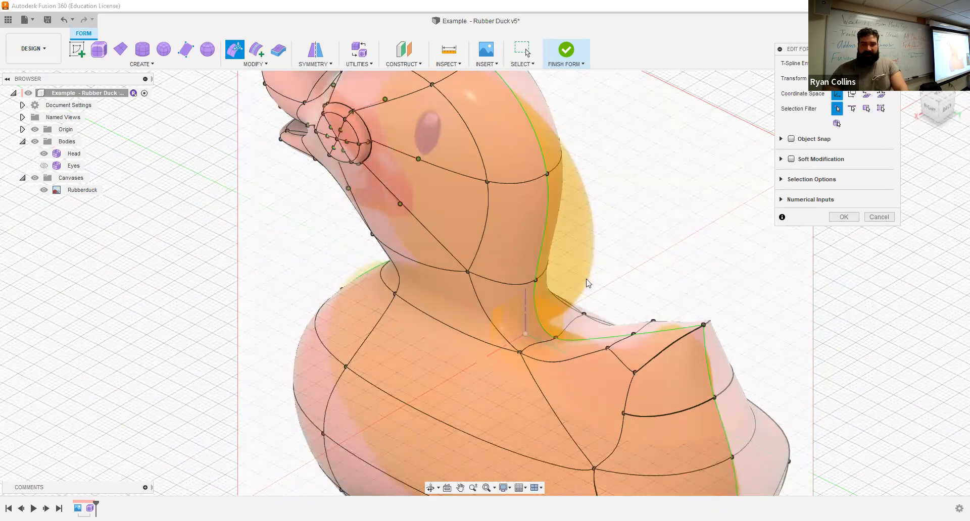
{"action": "left_click", "coordinate": [572, 356]}
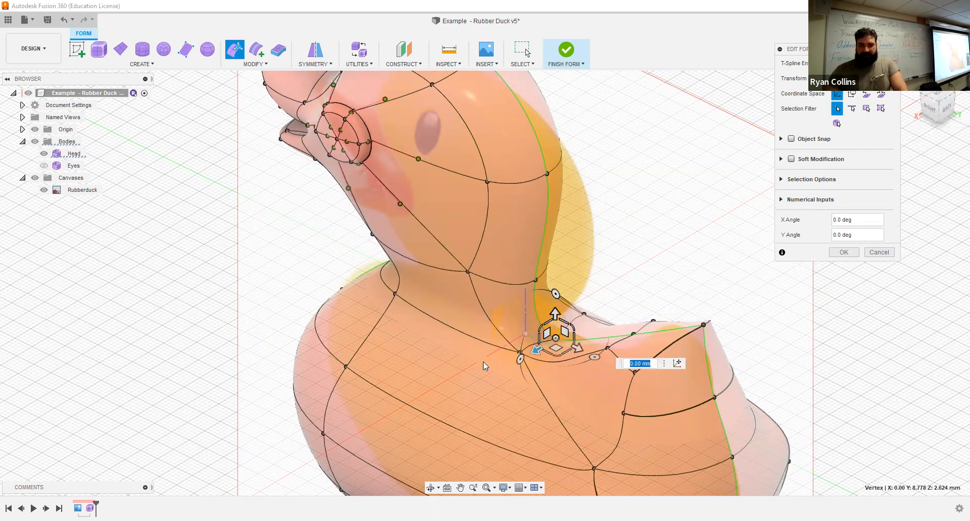
{"action": "left_click", "coordinate": [928, 111]}
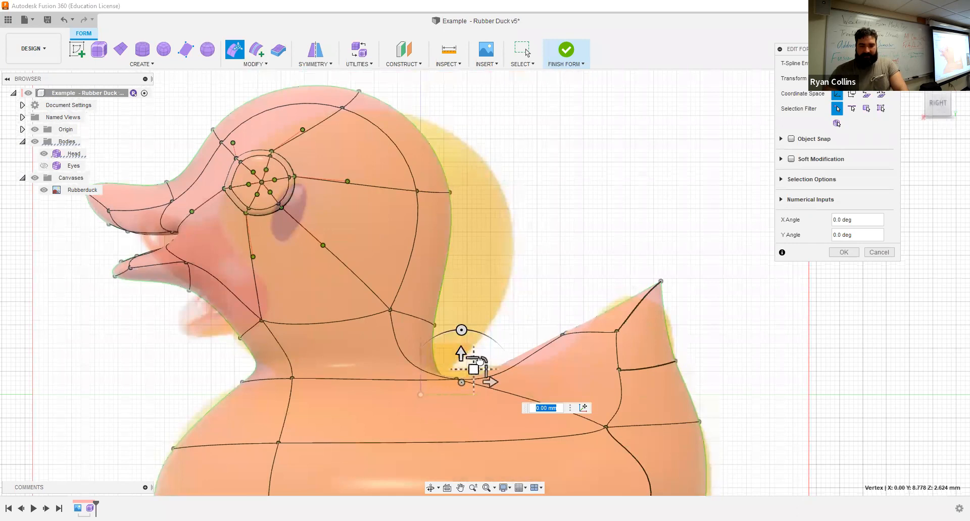
{"action": "middle_click_drag", "start_coordinate": [479, 362], "coordinate": [463, 357], "text": "shift"}
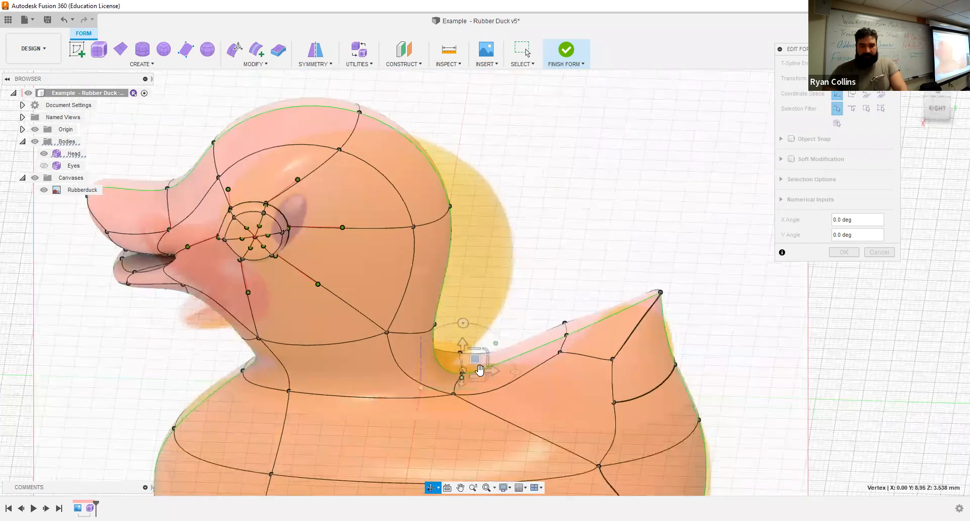
{"action": "scroll", "coordinate": [463, 358], "scroll_direction": "up", "scroll_amount": 3}
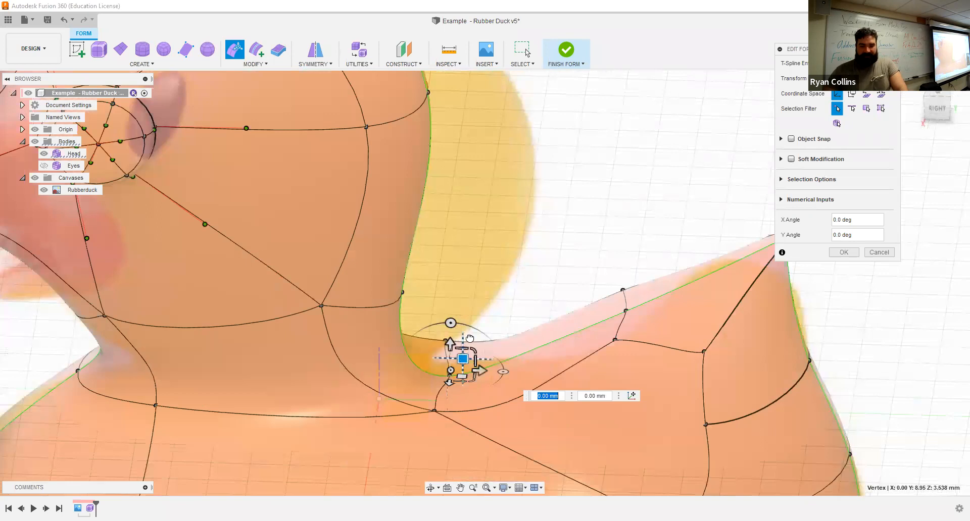
{"action": "left_click_drag", "start_coordinate": [469, 336], "coordinate": [474, 313]}
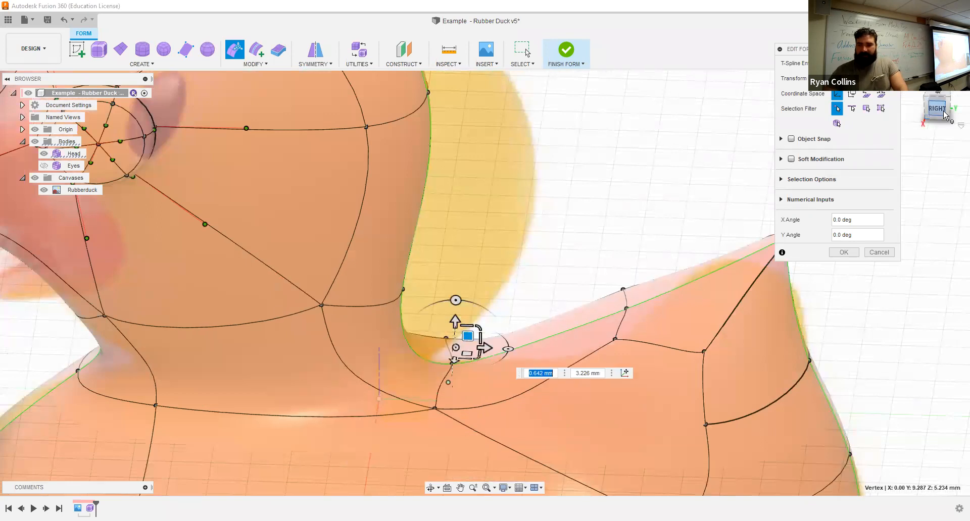
{"action": "middle_click_drag", "start_coordinate": [551, 141], "coordinate": [606, 153]}
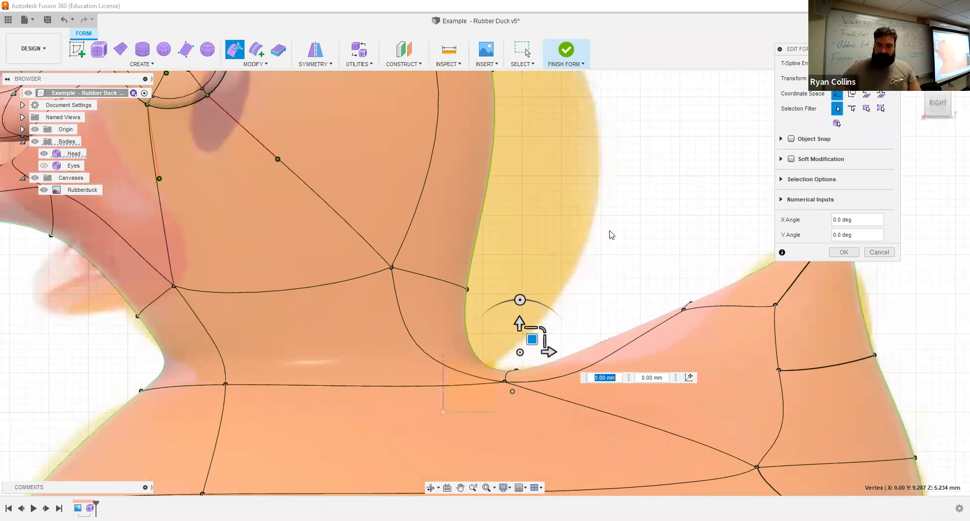
{"action": "key", "text": "Return"}
- Try to finish the form, and return to form editing to fix the head's conversion error
{"action": "middle_click_drag", "start_coordinate": [650, 255], "coordinate": [660, 278], "text": "shift"}
{"action": "scroll", "coordinate": [666, 278], "scroll_direction": "down", "scroll_amount": 4}
{"action": "scroll", "coordinate": [652, 414], "scroll_direction": "down", "scroll_amount": 3}
{"action": "middle_click_drag", "start_coordinate": [651, 414], "coordinate": [660, 248], "text": "shift"}
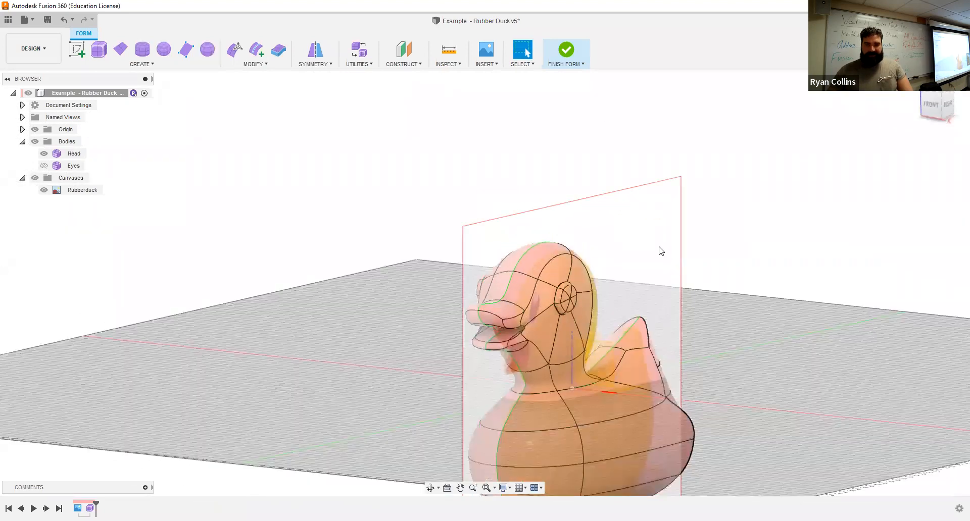
{"action": "left_click", "coordinate": [567, 50]}
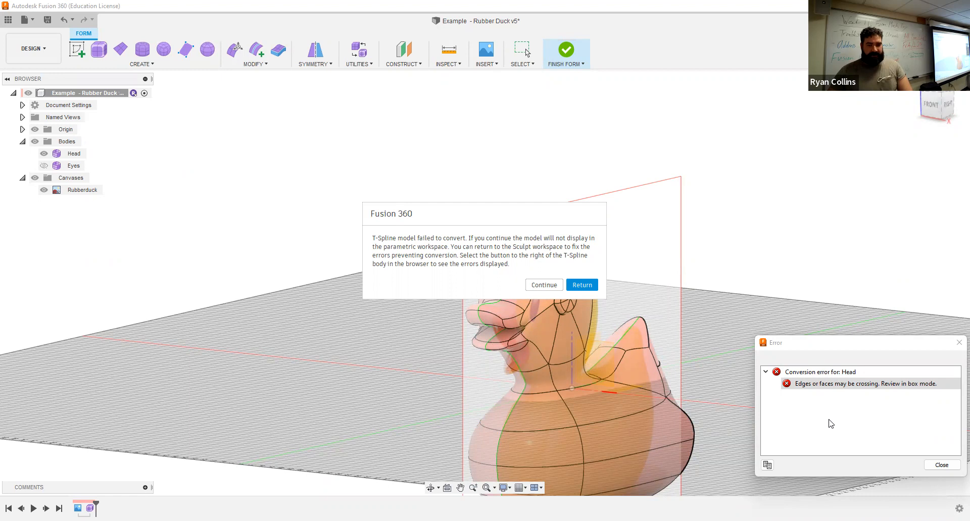
{"action": "left_click", "coordinate": [571, 286]}
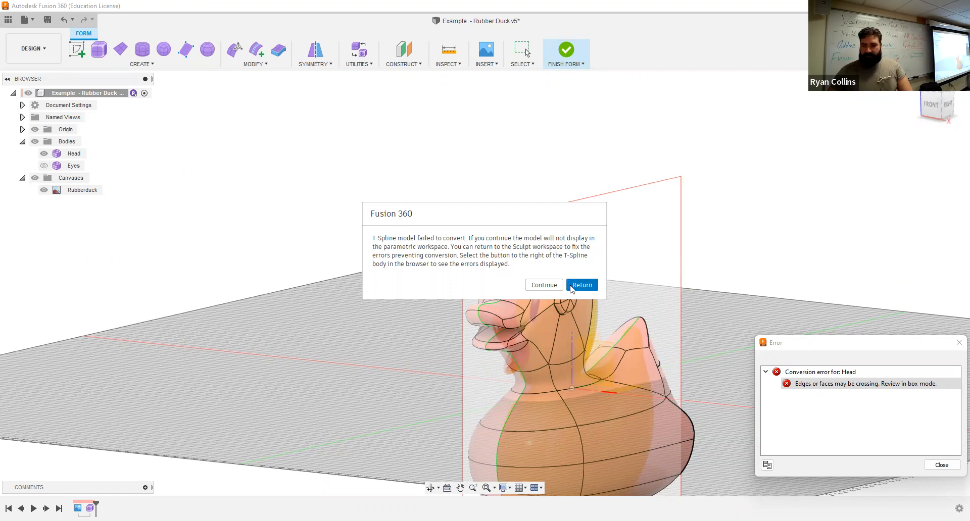
{"action": "left_click", "coordinate": [935, 466]}
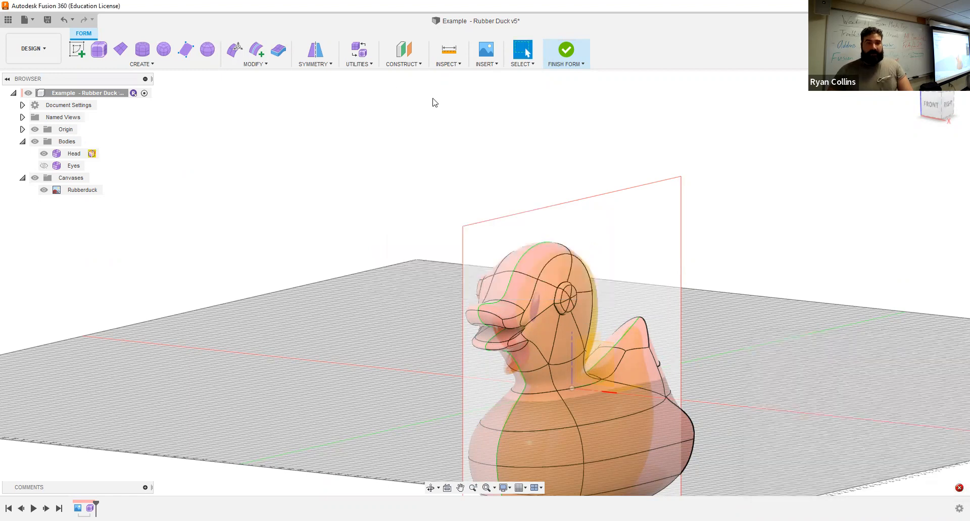
- Run Repair Body on the Head body with AutoRepair on and a 0.10 mm weld tolerance
{"action": "left_click", "coordinate": [359, 65]}
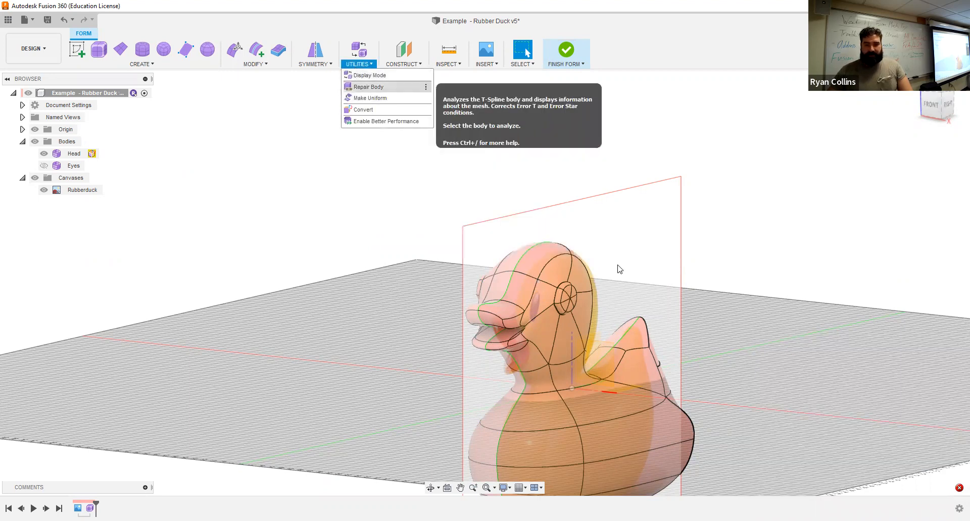
{"action": "middle_click_drag", "start_coordinate": [670, 299], "coordinate": [679, 287], "text": "shift"}
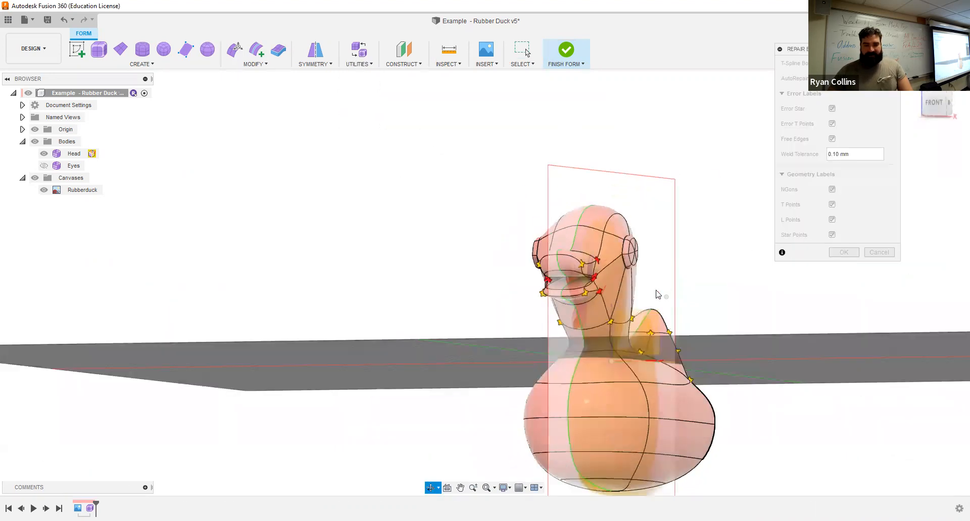
{"action": "scroll", "coordinate": [608, 273], "scroll_direction": "up", "scroll_amount": 5}
{"action": "middle_click_drag", "start_coordinate": [616, 271], "coordinate": [620, 277], "text": "shift"}
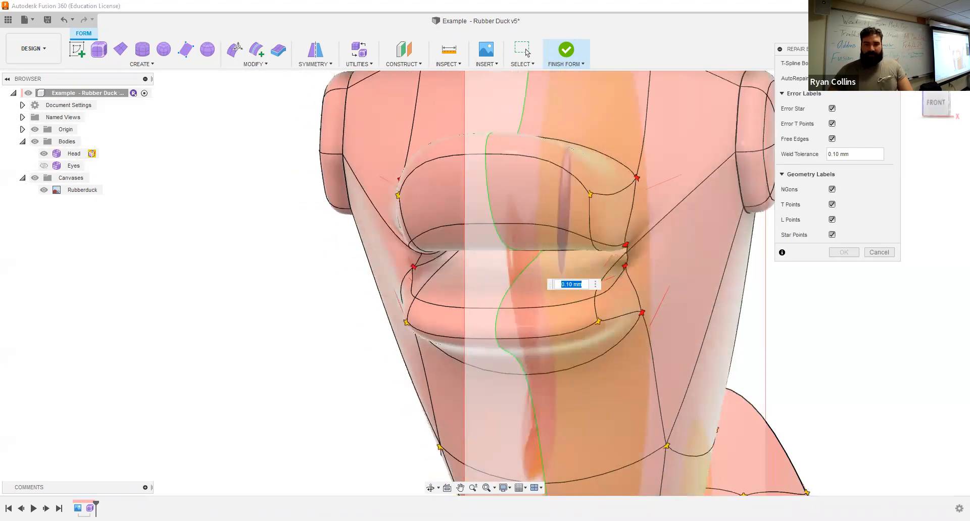
{"action": "left_click", "coordinate": [833, 78]}
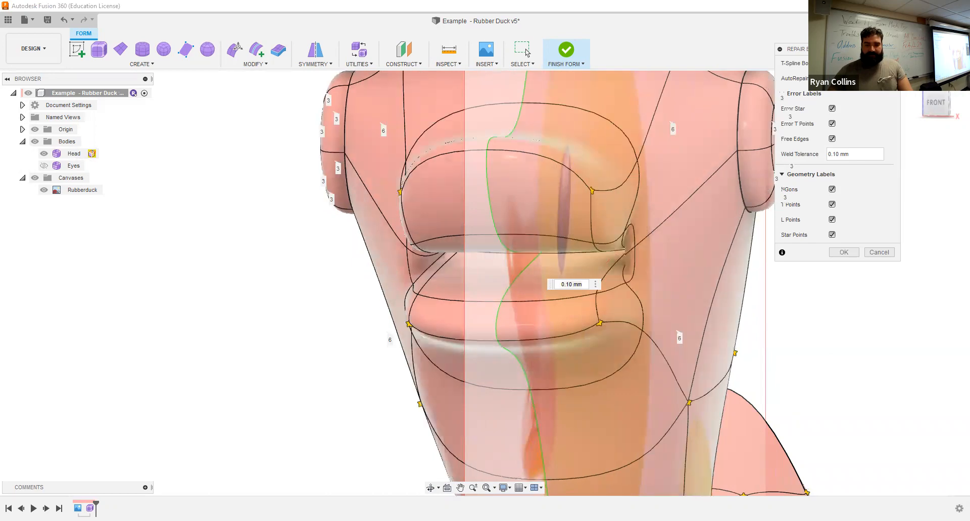
{"action": "mouse_move", "coordinate": [718, 337]}
{"action": "middle_mouse_down", "text": "shift"}
{"action": "mouse_move", "coordinate": [683, 339]}
{"action": "mouse_move", "coordinate": [714, 347]}
{"action": "mouse_move", "coordinate": [681, 352]}
{"action": "mouse_move", "coordinate": [678, 340]}
{"action": "mouse_move", "coordinate": [647, 335]}
{"action": "mouse_move", "coordinate": [715, 346]}
{"action": "middle_mouse_up", "text": "shift"}
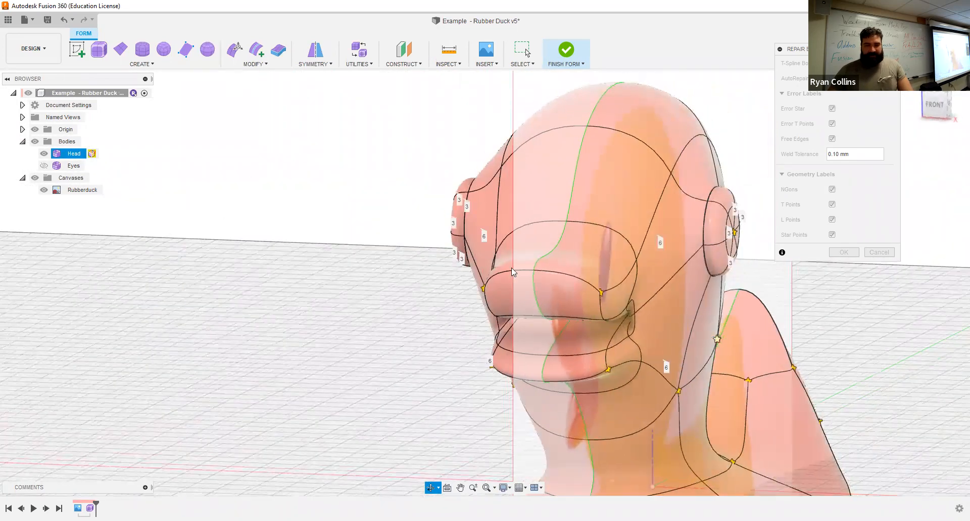
{"action": "mouse_move", "coordinate": [538, 308]}
{"action": "middle_mouse_down", "text": "shift"}
{"action": "mouse_move", "coordinate": [531, 314]}
{"action": "mouse_move", "coordinate": [560, 312]}
{"action": "mouse_move", "coordinate": [548, 296]}
{"action": "middle_mouse_up", "text": "shift"}
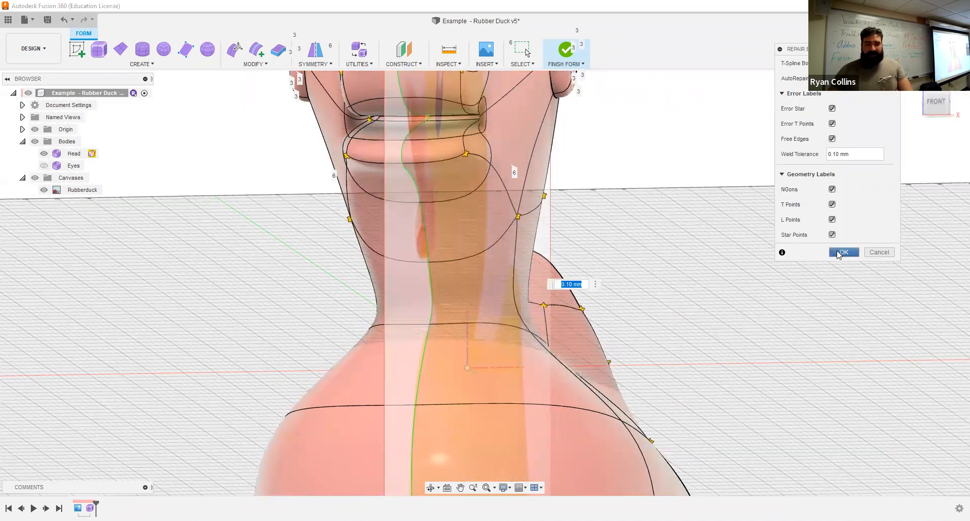
- Finish the form to convert the repaired duck into a solid body
{"action": "middle_click_drag", "start_coordinate": [724, 281], "coordinate": [667, 275], "text": "shift"}
{"action": "scroll", "coordinate": [446, 271], "scroll_direction": "down", "scroll_amount": 3}
{"action": "middle_click_drag", "start_coordinate": [446, 271], "coordinate": [550, 253], "text": "shift"}
{"action": "left_click", "coordinate": [565, 51]}
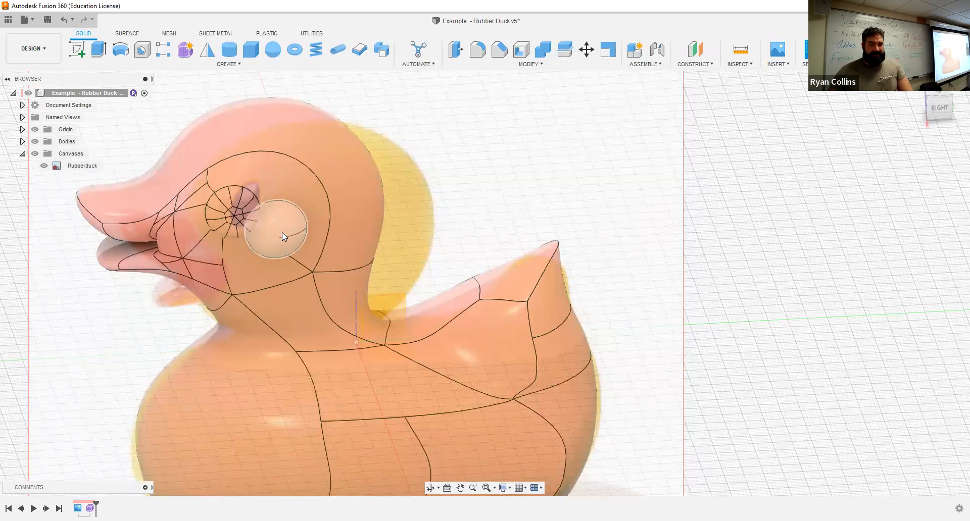
- Hide both eye surface bodies and the Rubberduck reference canvas, leaving only the Head body shown
{"action": "left_click", "coordinate": [22, 142]}
{"action": "left_click", "coordinate": [43, 165]}
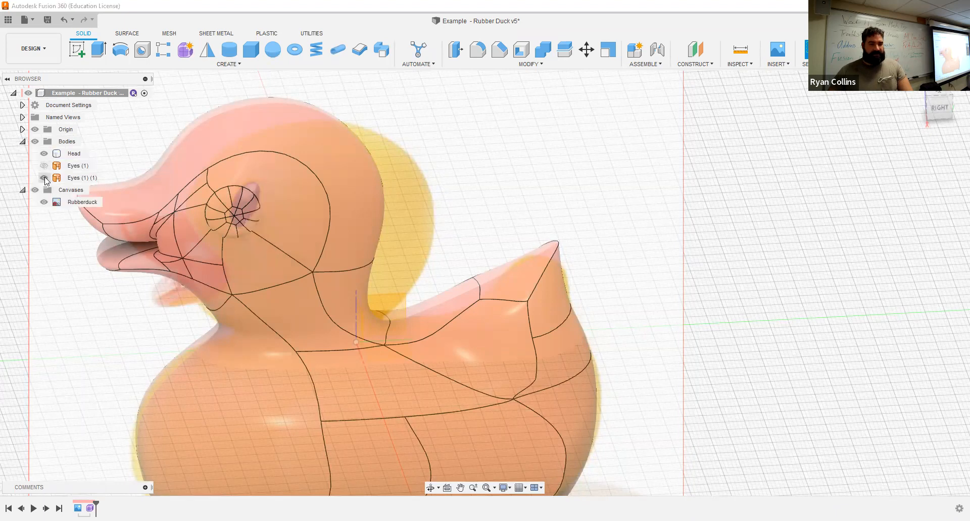
{"action": "left_click", "coordinate": [44, 166]}
{"action": "left_click", "coordinate": [44, 166]}
{"action": "left_click", "coordinate": [44, 178]}
{"action": "left_click", "coordinate": [257, 259]}
{"action": "middle_click_drag", "start_coordinate": [305, 256], "coordinate": [313, 256], "text": "shift"}
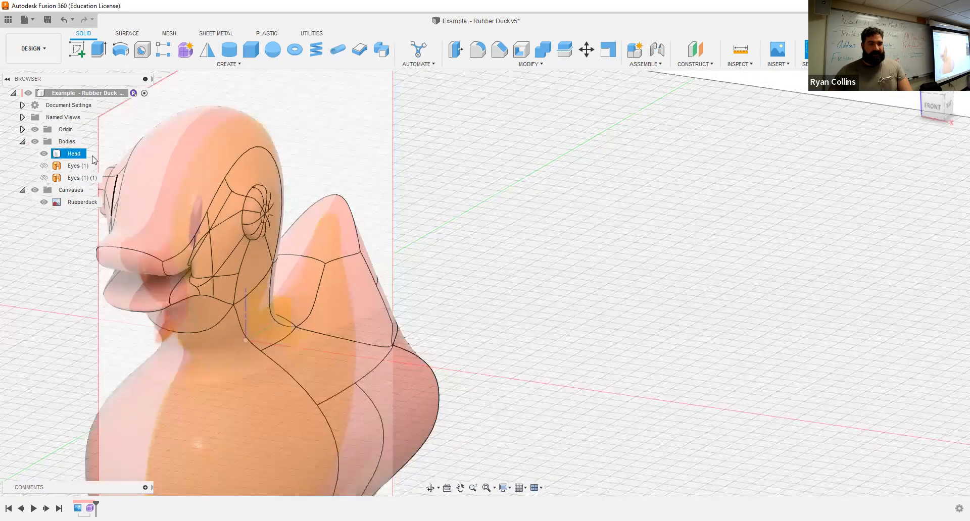
{"action": "left_click", "coordinate": [35, 192]}
- Turn off the component colour display and inspect the solid duck from the front, side and underside
{"action": "middle_click_drag", "start_coordinate": [412, 331], "coordinate": [628, 263]}
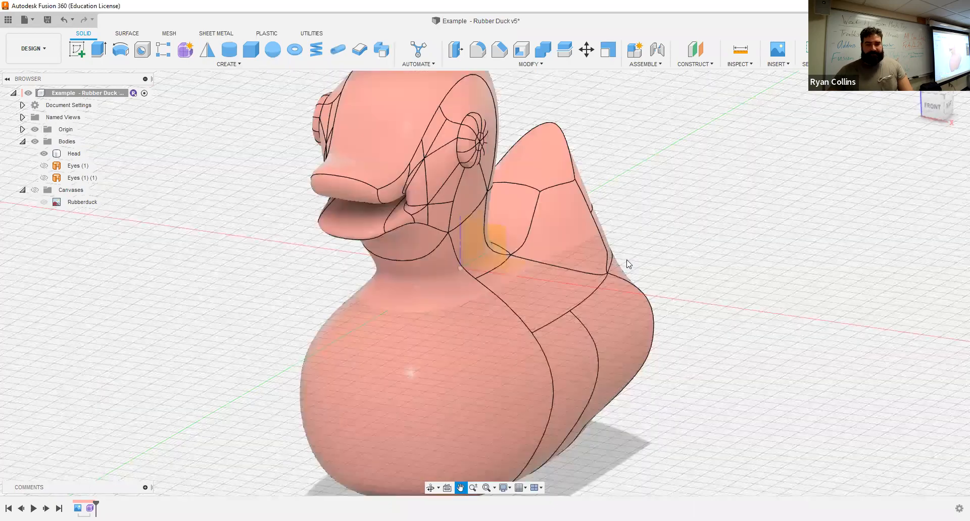
{"action": "scroll", "coordinate": [629, 263], "scroll_direction": "down", "scroll_amount": 3}
{"action": "scroll", "coordinate": [631, 261], "scroll_direction": "up", "scroll_amount": 3}
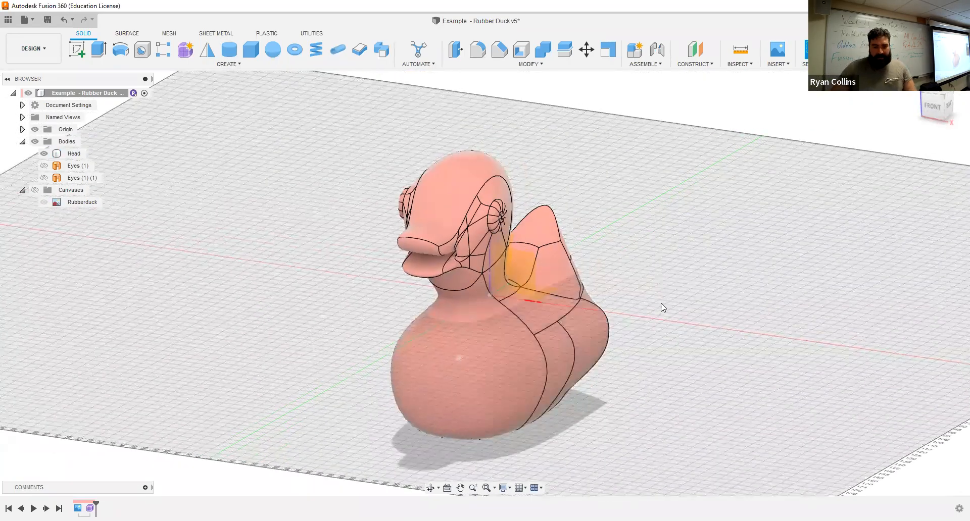
{"action": "middle_click_drag", "start_coordinate": [665, 298], "coordinate": [619, 292], "text": "shift"}
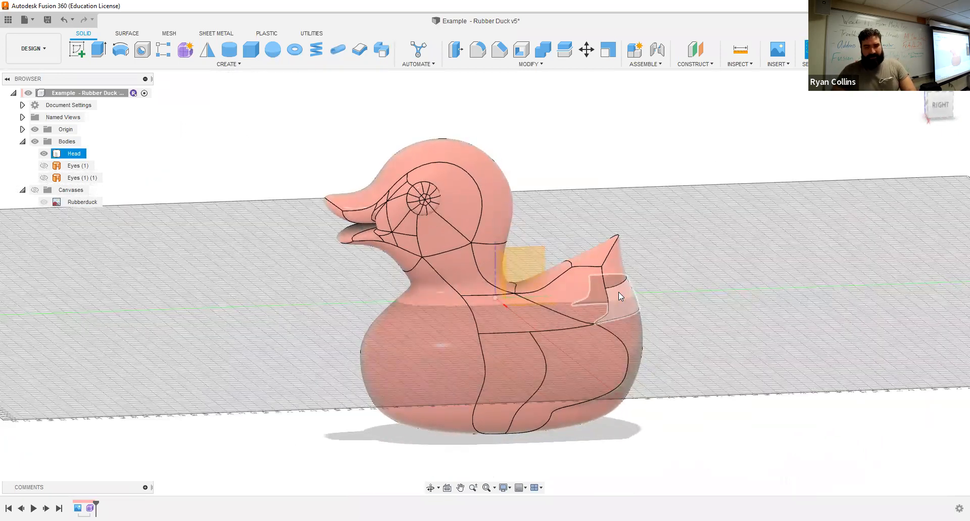
{"action": "left_click", "coordinate": [653, 276]}
{"action": "middle_click_drag", "start_coordinate": [662, 271], "coordinate": [708, 278], "text": "shift"}
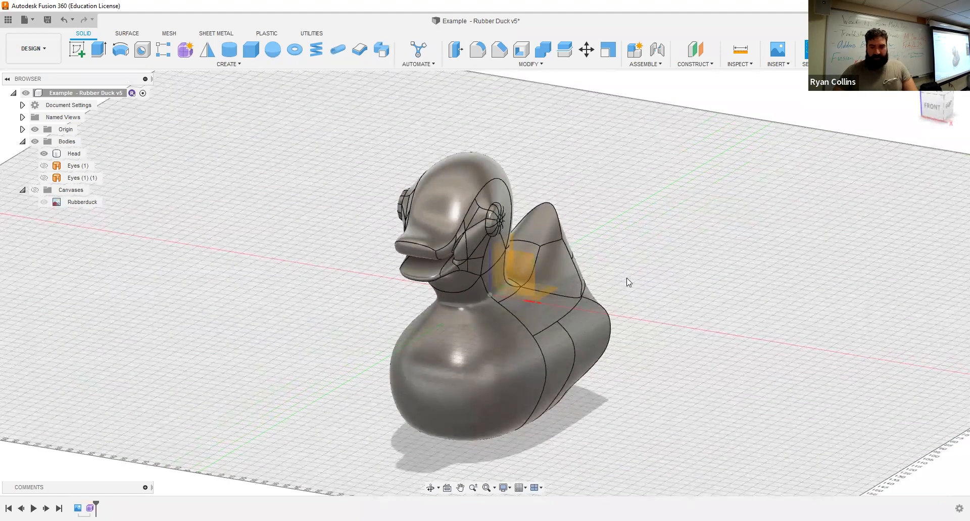
{"action": "scroll", "coordinate": [629, 282], "scroll_direction": "up", "scroll_amount": 5}
{"action": "left_click", "coordinate": [322, 200]}
{"action": "left_click", "coordinate": [709, 233]}
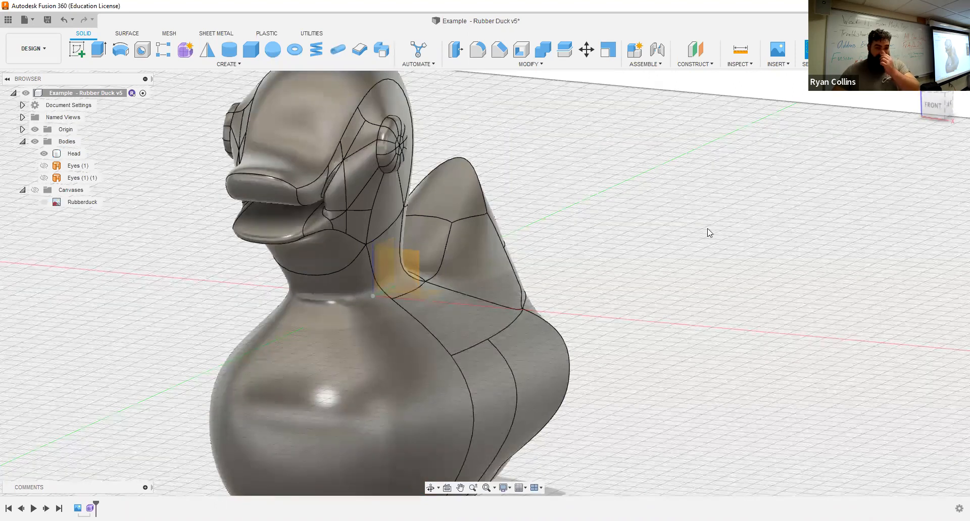
{"action": "scroll", "coordinate": [710, 233], "scroll_direction": "down", "scroll_amount": 5}
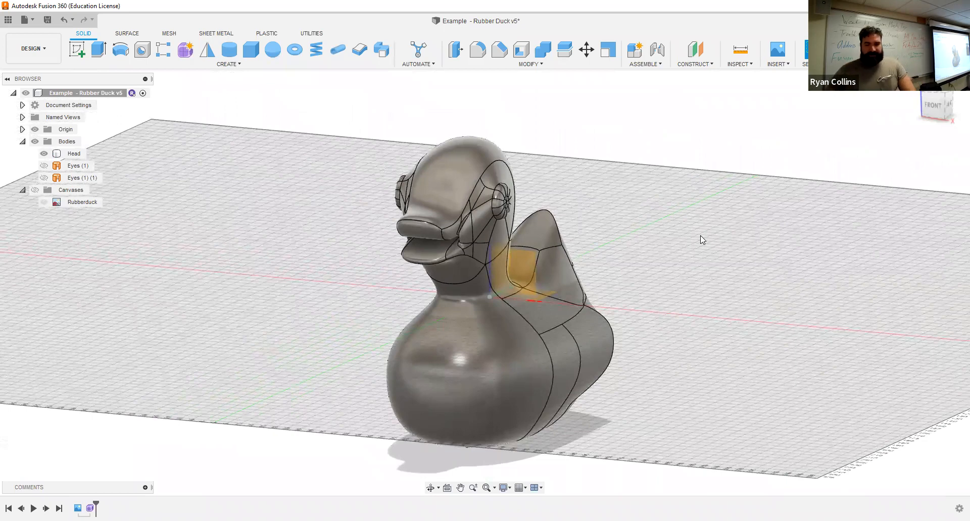
{"action": "middle_click_drag", "start_coordinate": [678, 335], "coordinate": [527, 468], "text": "shift"}
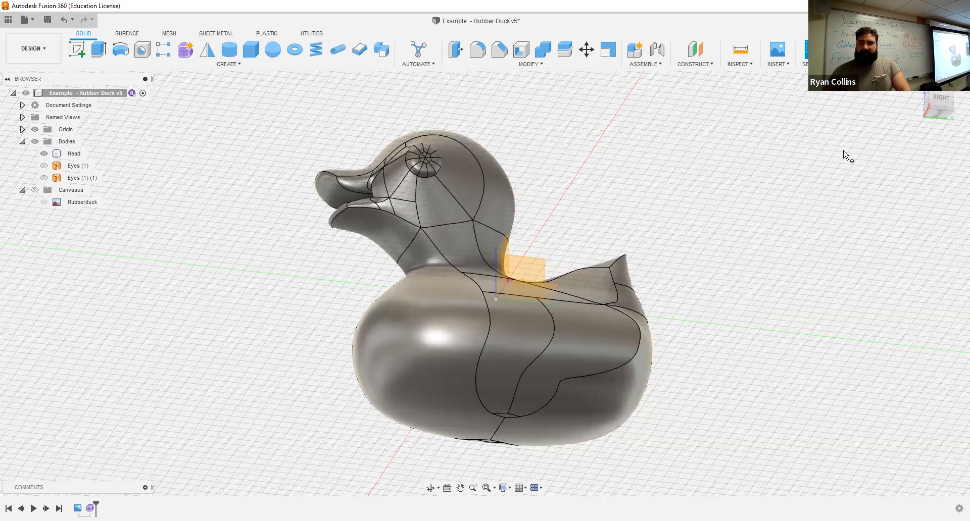
{"action": "middle_click_drag", "start_coordinate": [510, 126], "coordinate": [557, 180], "text": "shift"}
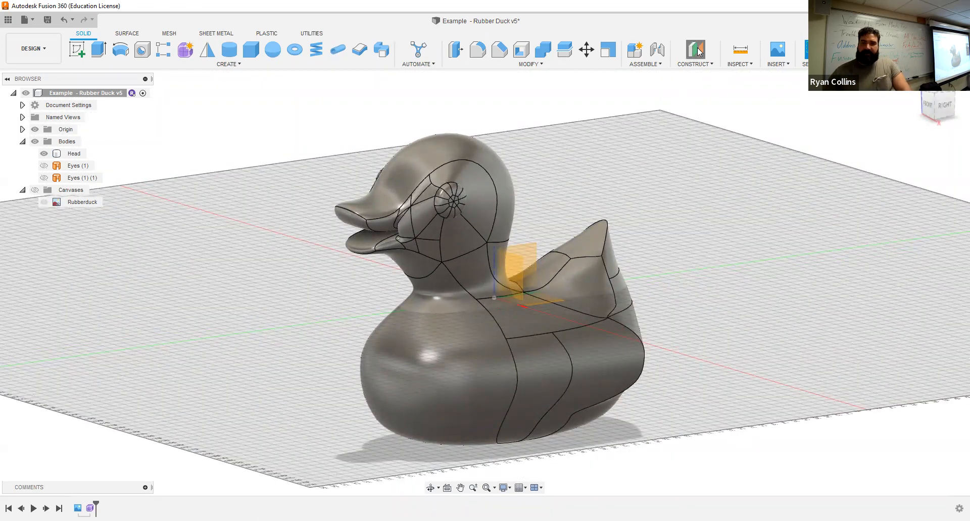
- Create a construction plane offset -41 mm from the XY plane, cutting through the bottom of the duck
{"action": "left_click", "coordinate": [538, 299]}
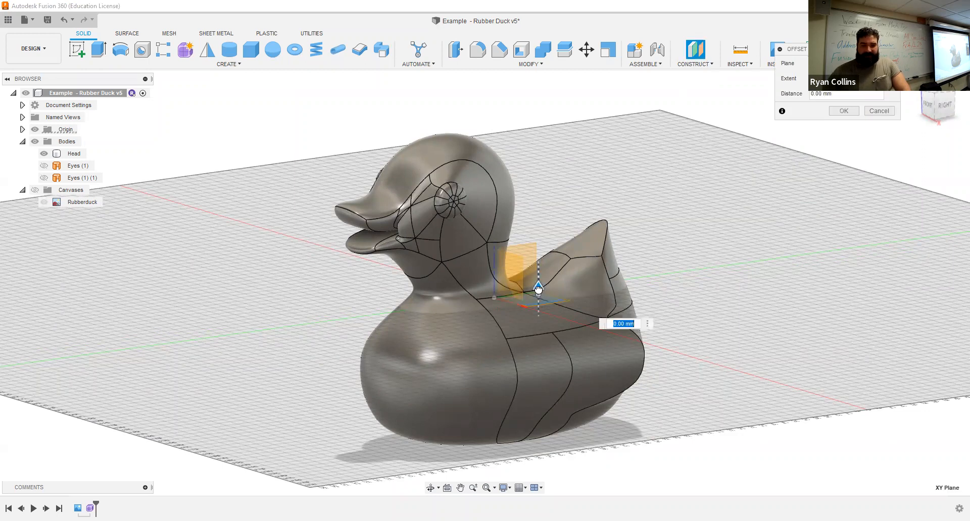
{"action": "left_click", "coordinate": [944, 107]}
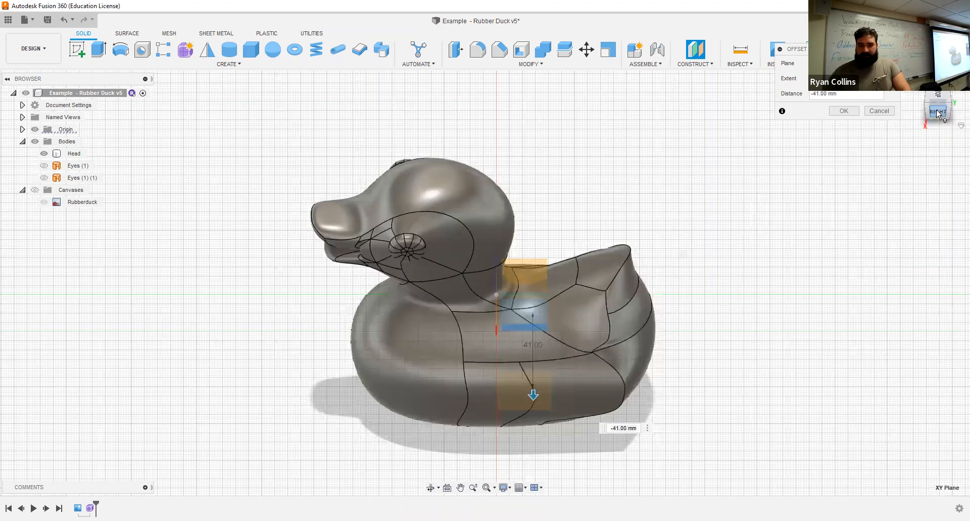
{"action": "middle_click_drag", "start_coordinate": [642, 316], "coordinate": [521, 339], "text": "shift"}
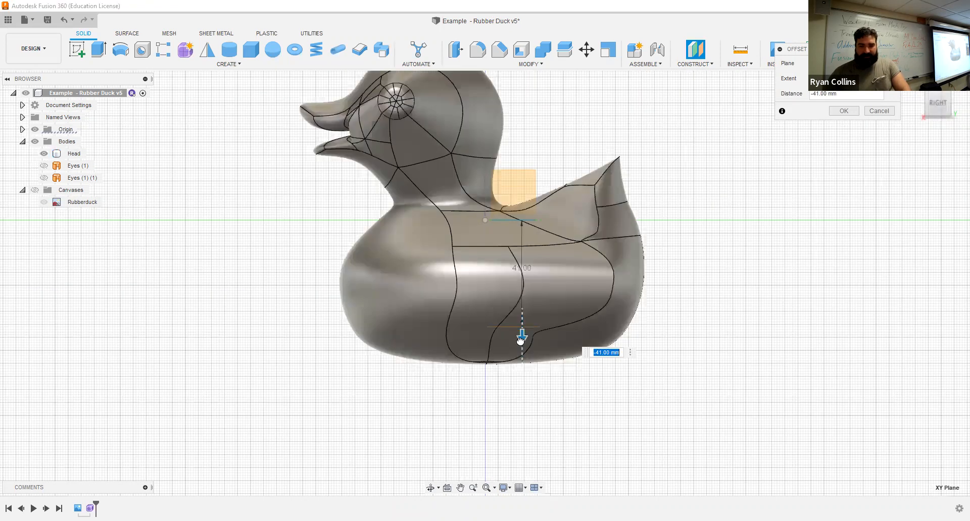
{"action": "left_click_drag", "start_coordinate": [522, 365], "coordinate": [523, 362]}
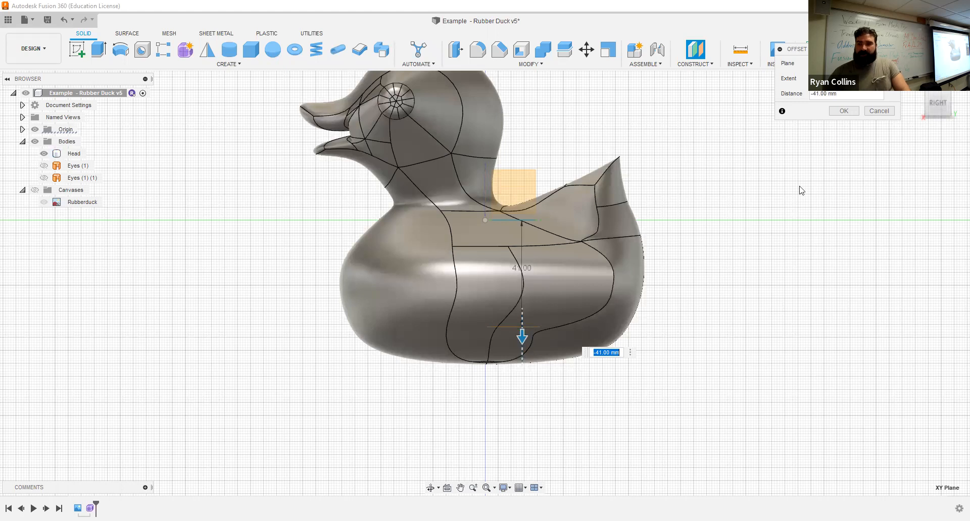
{"action": "left_click", "coordinate": [831, 108]}
- Split the Head body with the new offset plane near the duck's bottom
{"action": "middle_click_drag", "start_coordinate": [586, 210], "coordinate": [640, 230], "text": "shift"}
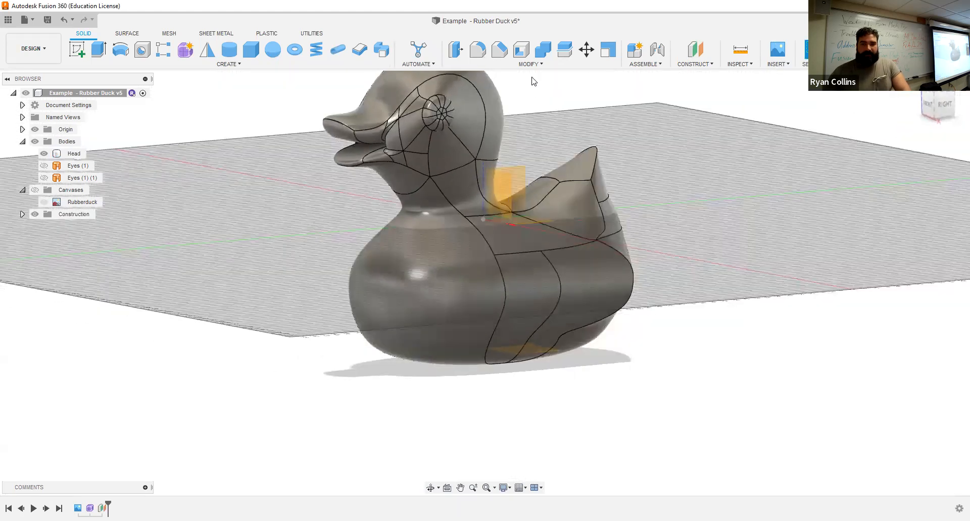
{"action": "left_click", "coordinate": [511, 64]}
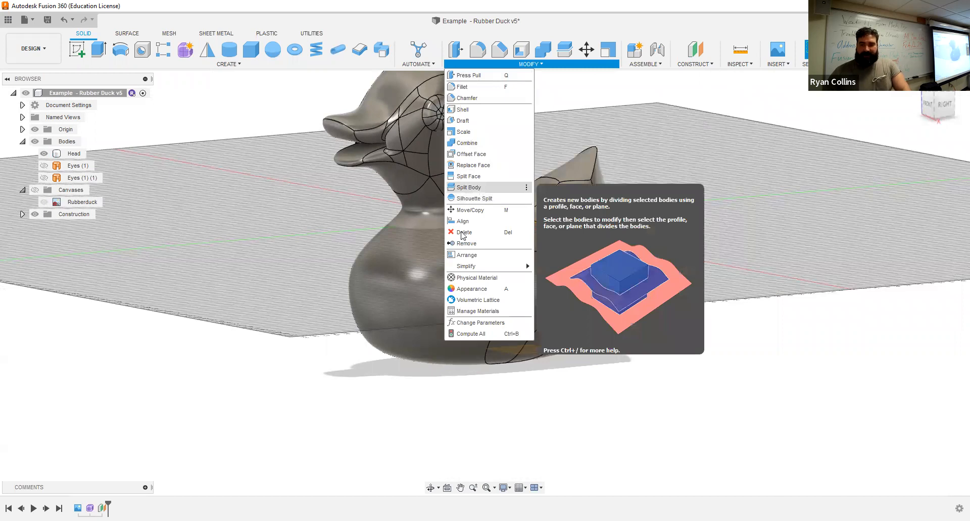
{"action": "left_click", "coordinate": [470, 187]}
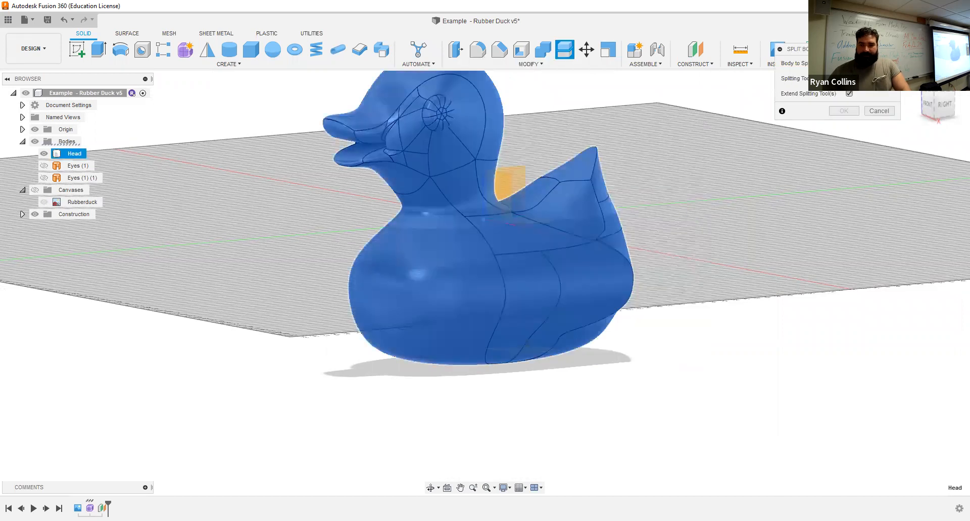
{"action": "left_click", "coordinate": [44, 154]}
{"action": "left_click", "coordinate": [527, 346]}
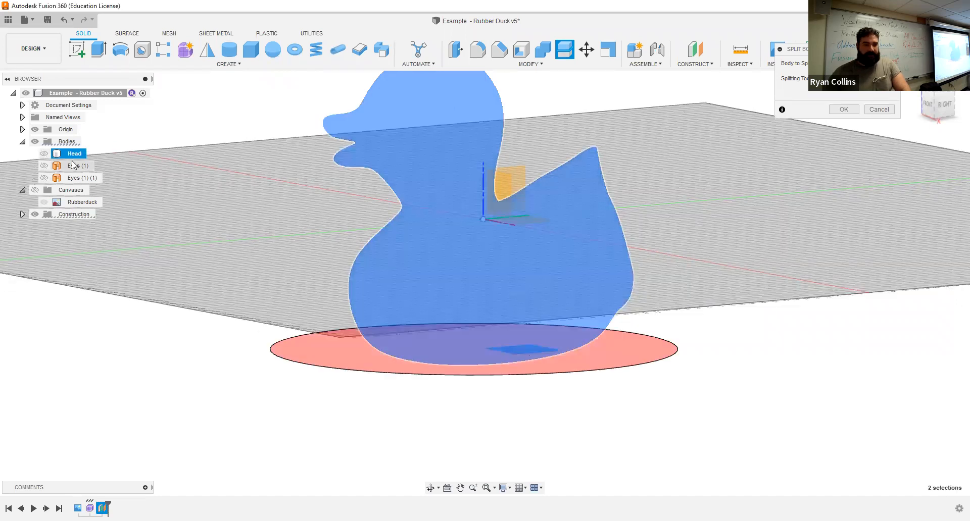
{"action": "middle_click_drag", "start_coordinate": [518, 383], "coordinate": [566, 303], "text": "shift"}
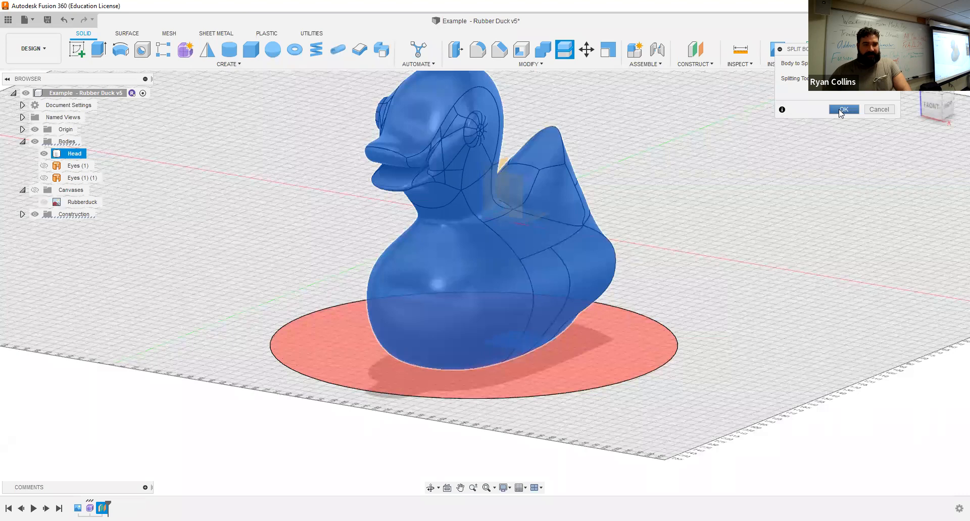
{"action": "left_click", "coordinate": [833, 110]}
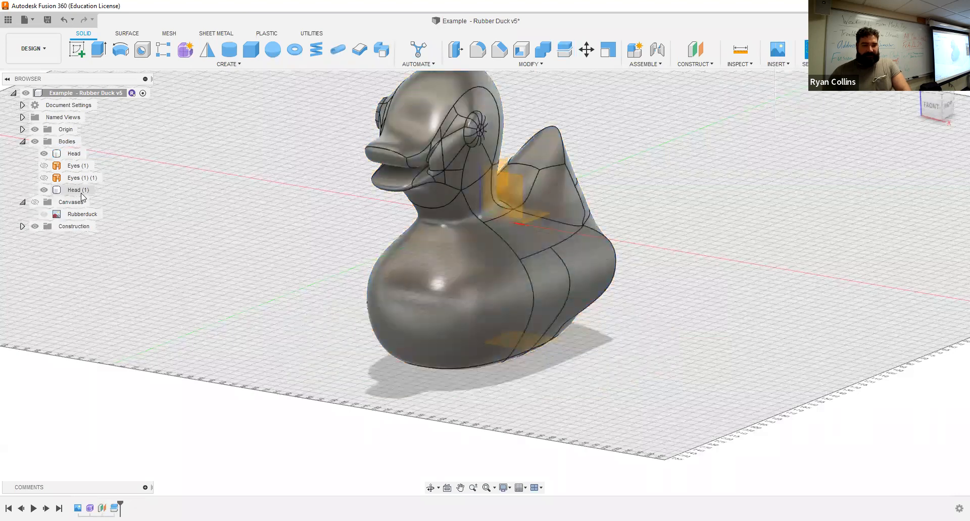
- Hide the sliced-off bottom body, Head, and inspect the remaining duck body from the tail and flat underside
{"action": "left_click", "coordinate": [80, 191]}
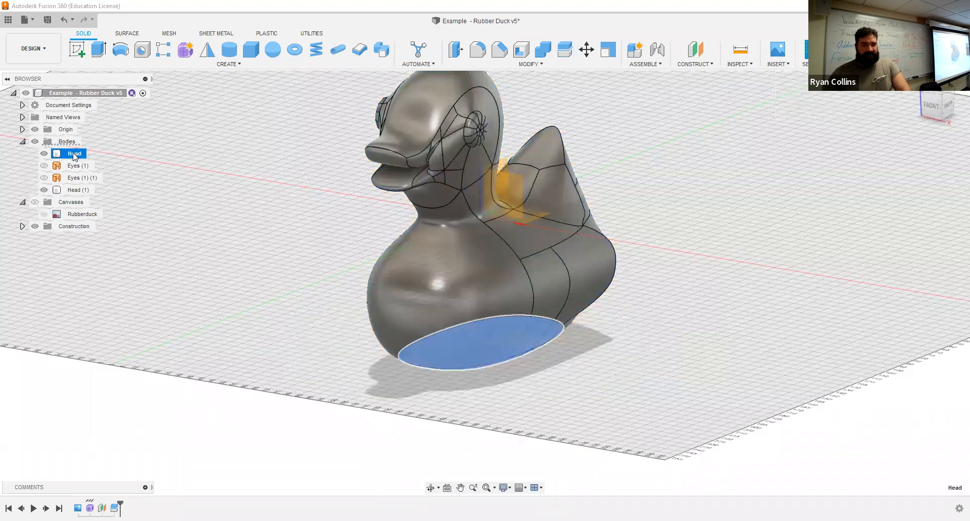
{"action": "left_click", "coordinate": [198, 271]}
{"action": "middle_click_drag", "start_coordinate": [550, 375], "coordinate": [541, 219], "text": "shift"}
{"action": "scroll", "coordinate": [565, 349], "scroll_direction": "up", "scroll_amount": 3}
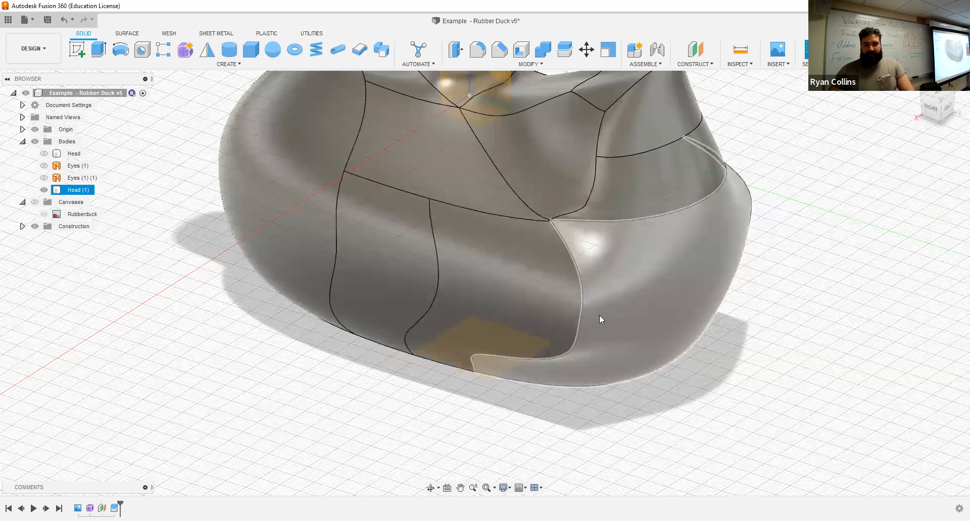
{"action": "middle_click_drag", "start_coordinate": [574, 355], "coordinate": [585, 291], "text": "shift"}
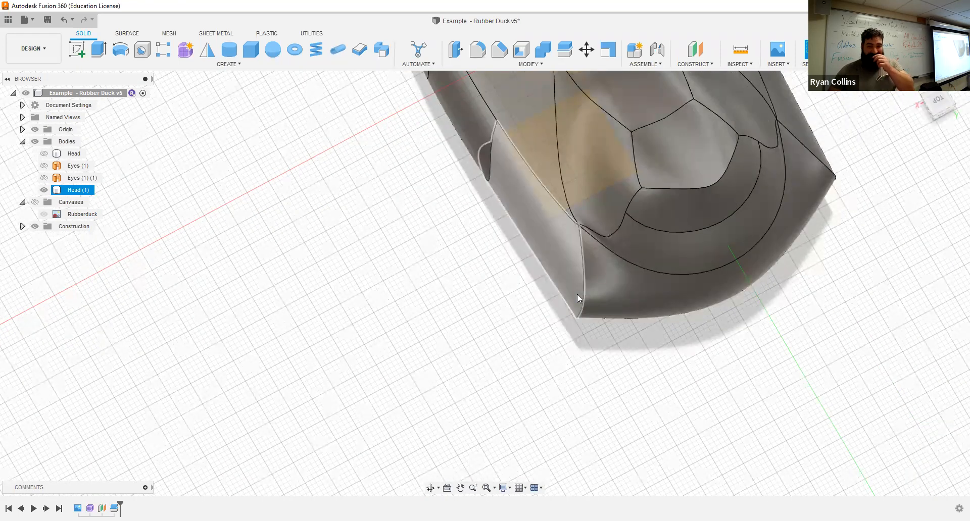
{"action": "scroll", "coordinate": [574, 379], "scroll_direction": "down", "scroll_amount": 5}
{"action": "middle_click_drag", "start_coordinate": [532, 342], "coordinate": [617, 251], "text": "shift"}
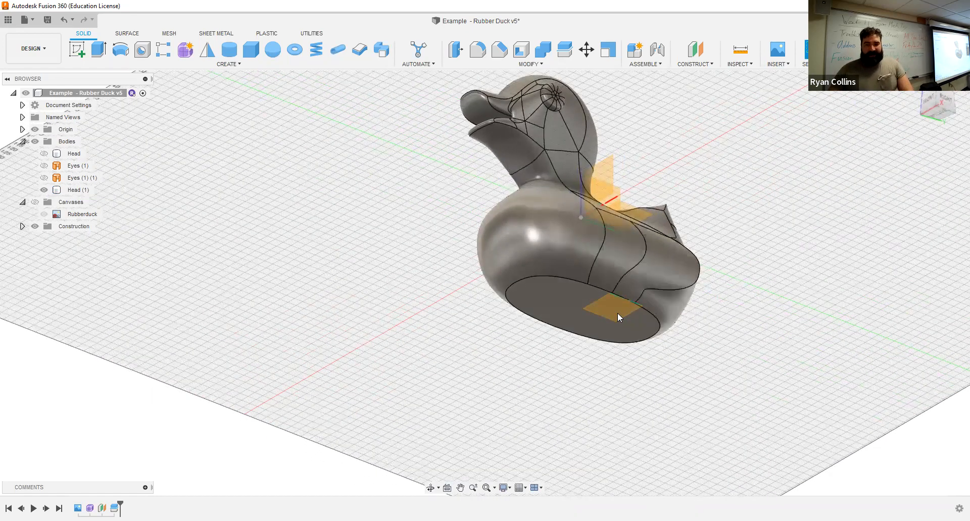
- Fillet the edge around the duck's flat underside with a 5 mm constant radius
{"action": "left_click", "coordinate": [559, 295]}
{"action": "scroll", "coordinate": [566, 288], "scroll_direction": "up", "scroll_amount": 3}
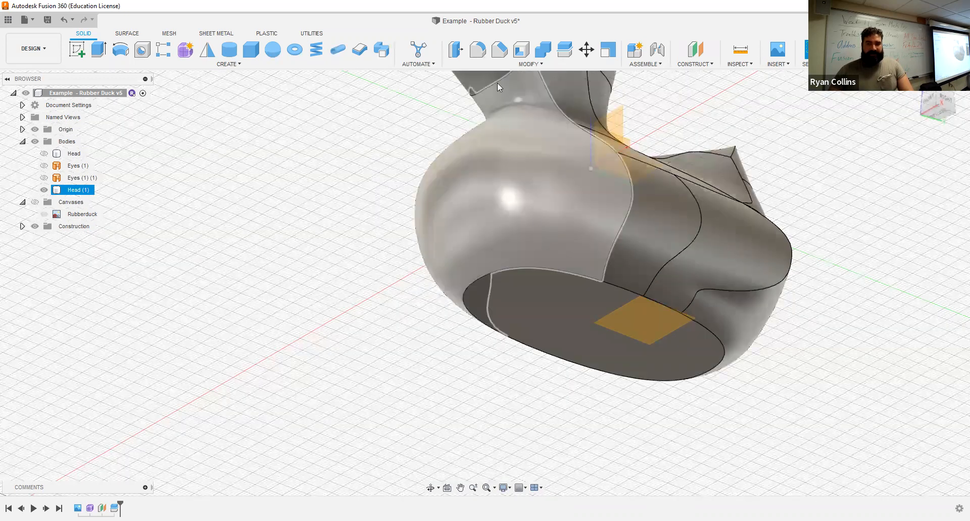
{"action": "left_click", "coordinate": [478, 50]}
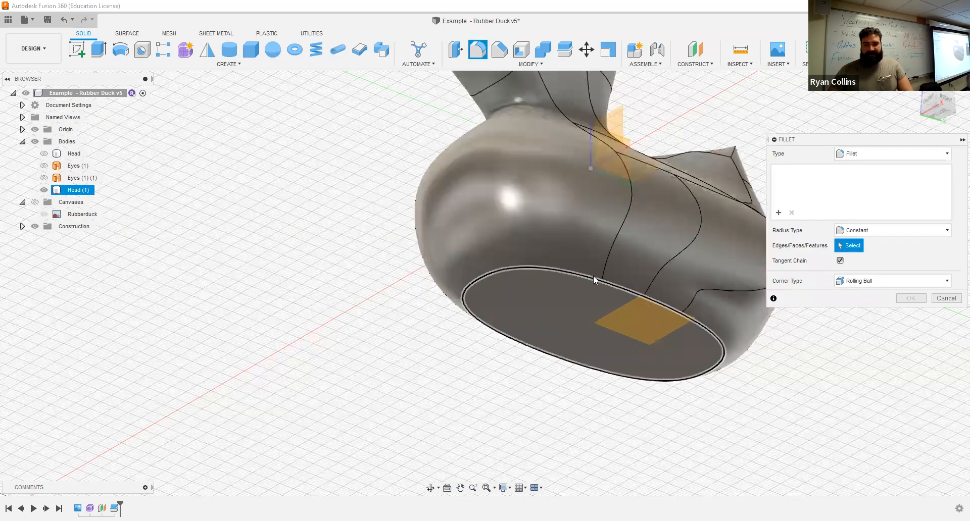
{"action": "left_click", "coordinate": [593, 280]}
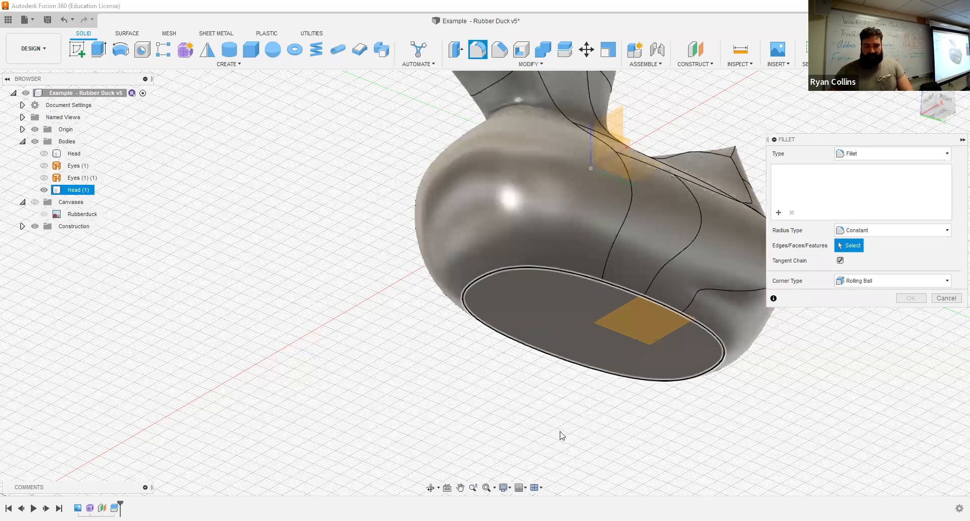
{"action": "type", "text": "5"}
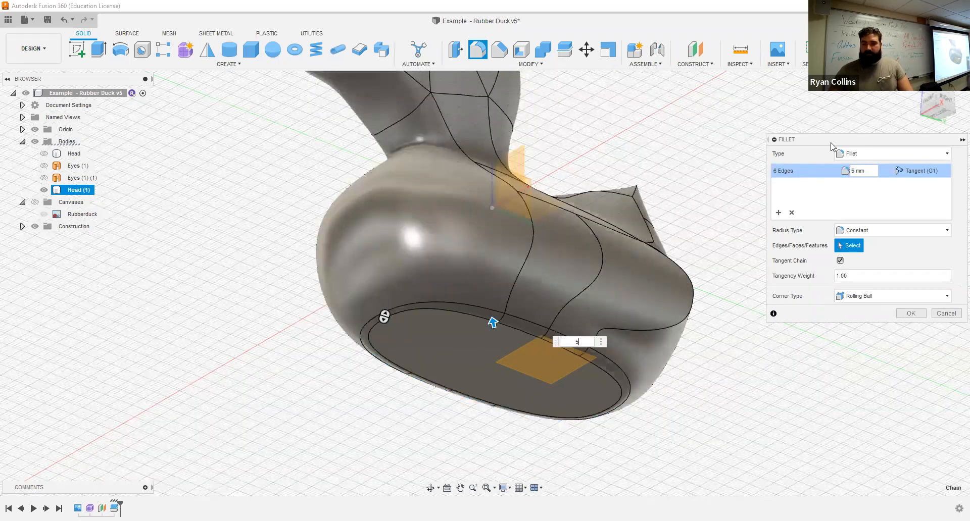
{"action": "left_click", "coordinate": [908, 313]}
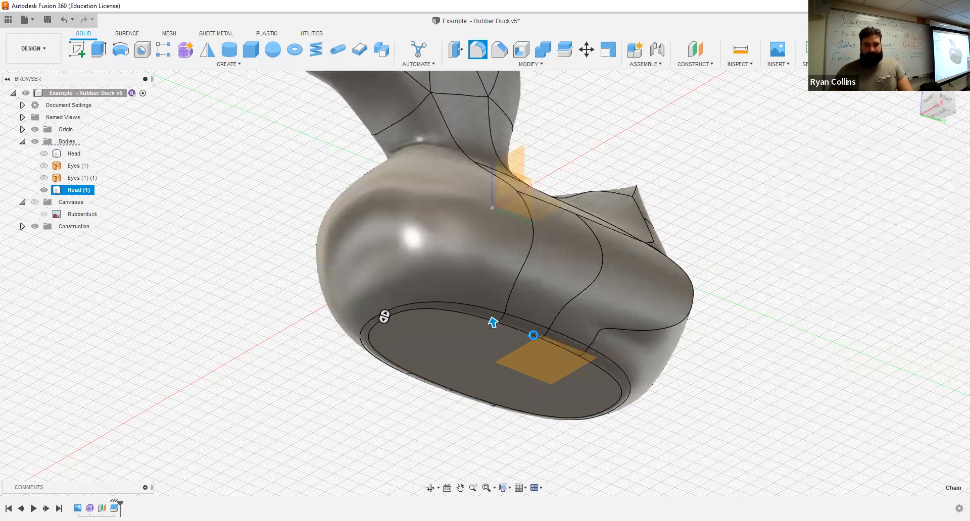
- Sketch a closed triangle on the YZ plane, with its apex inside the mouth and its sides running out through both bill halves
{"action": "middle_click_drag", "start_coordinate": [754, 266], "coordinate": [693, 284], "text": "shift"}
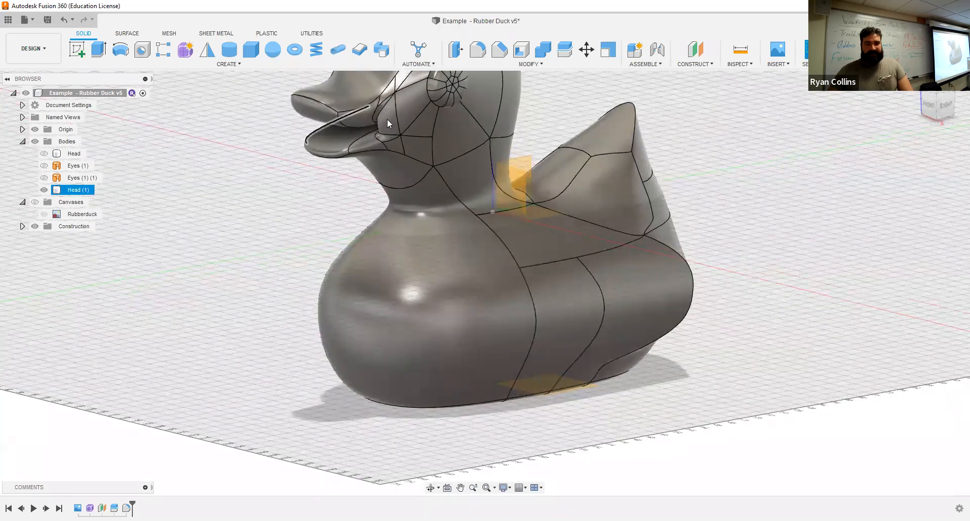
{"action": "left_click", "coordinate": [946, 107]}
{"action": "middle_click_drag", "start_coordinate": [363, 200], "coordinate": [768, 462]}
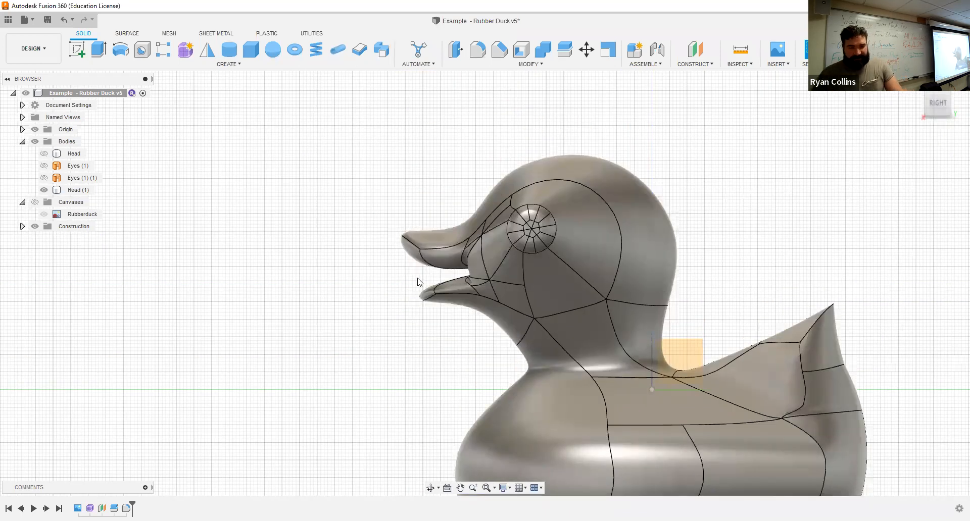
{"action": "left_click", "coordinate": [79, 53]}
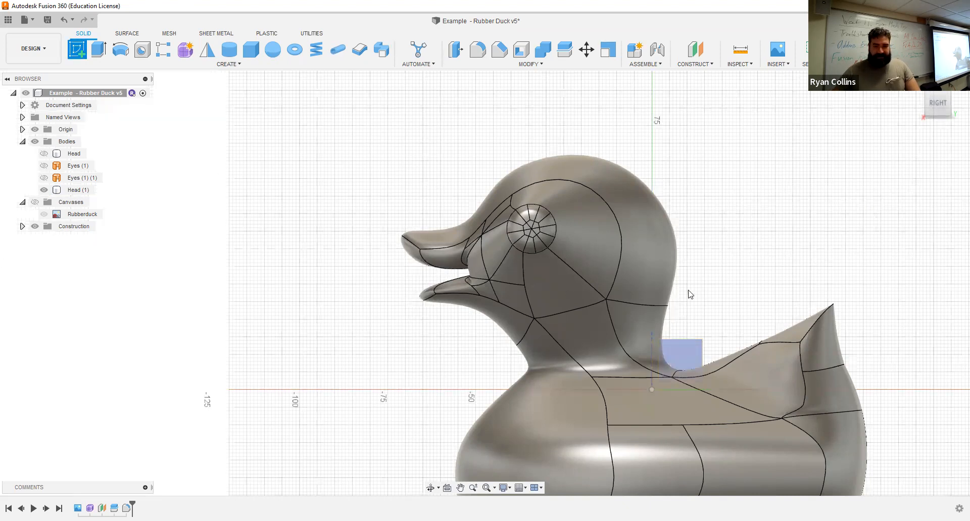
{"action": "left_click", "coordinate": [685, 362]}
{"action": "left_click", "coordinate": [77, 49]}
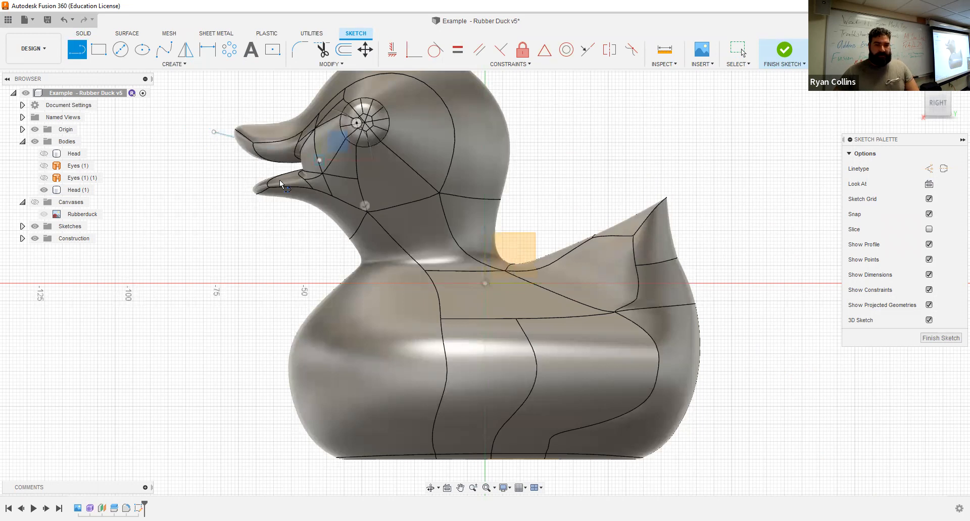
{"action": "left_click", "coordinate": [214, 132]}
{"action": "key", "text": "Escape"}
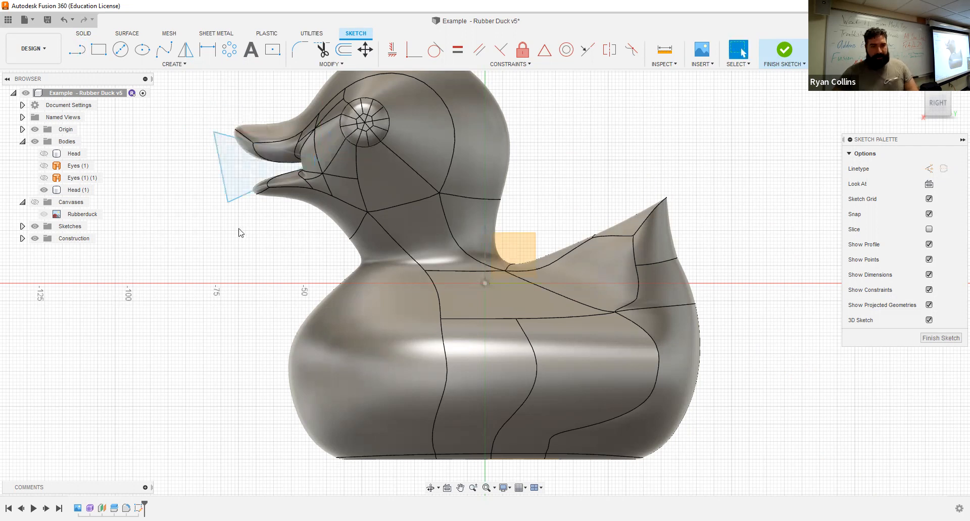
{"action": "middle_click_drag", "start_coordinate": [226, 253], "coordinate": [339, 231], "text": "shift"}
{"action": "left_click", "coordinate": [786, 56]}
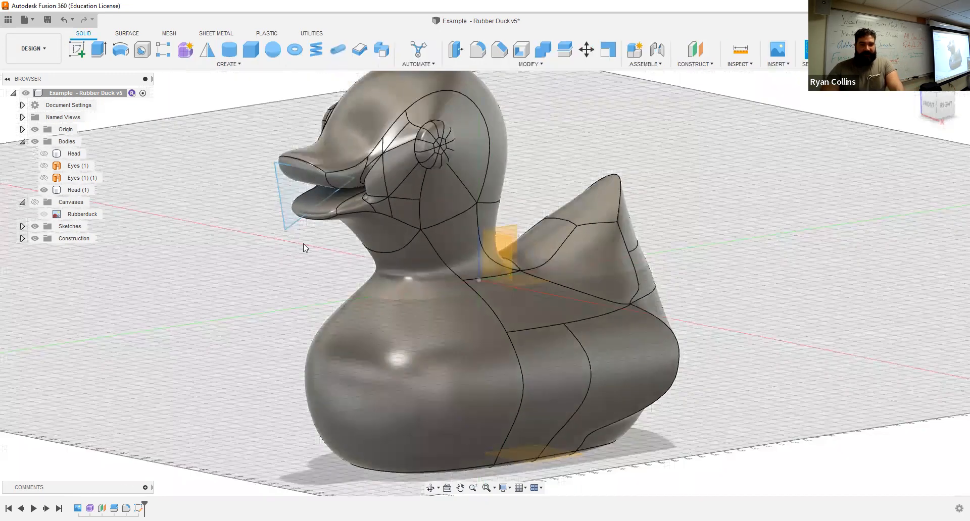
{"action": "left_click", "coordinate": [534, 65]}
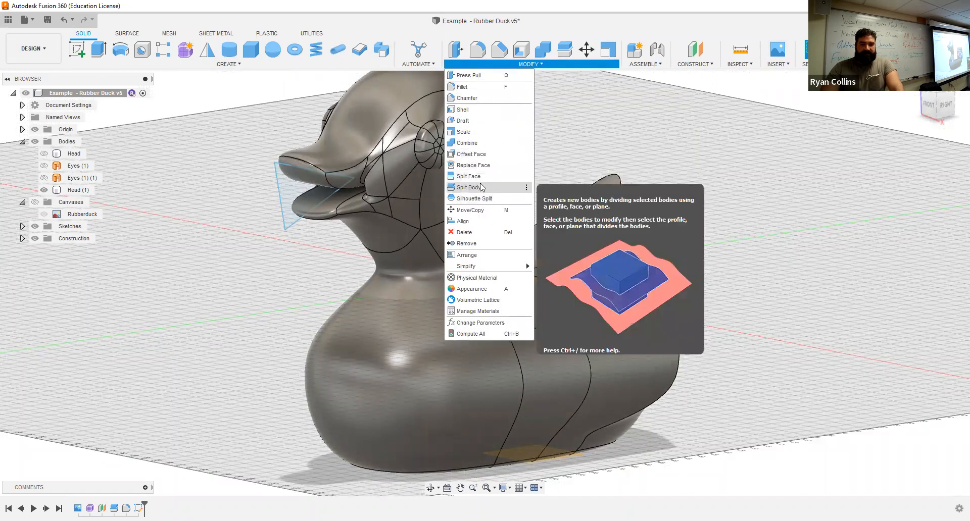
{"action": "left_click", "coordinate": [469, 188]}
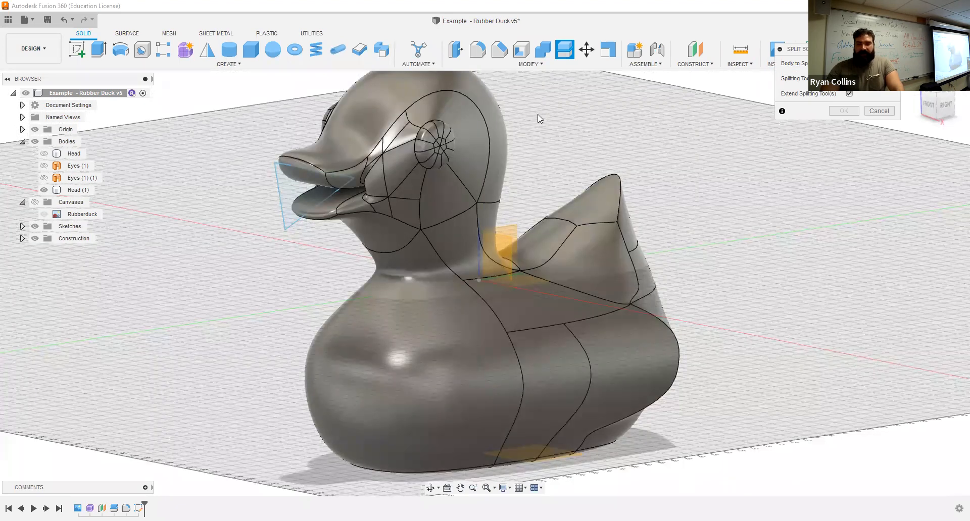
{"action": "left_click", "coordinate": [879, 111]}
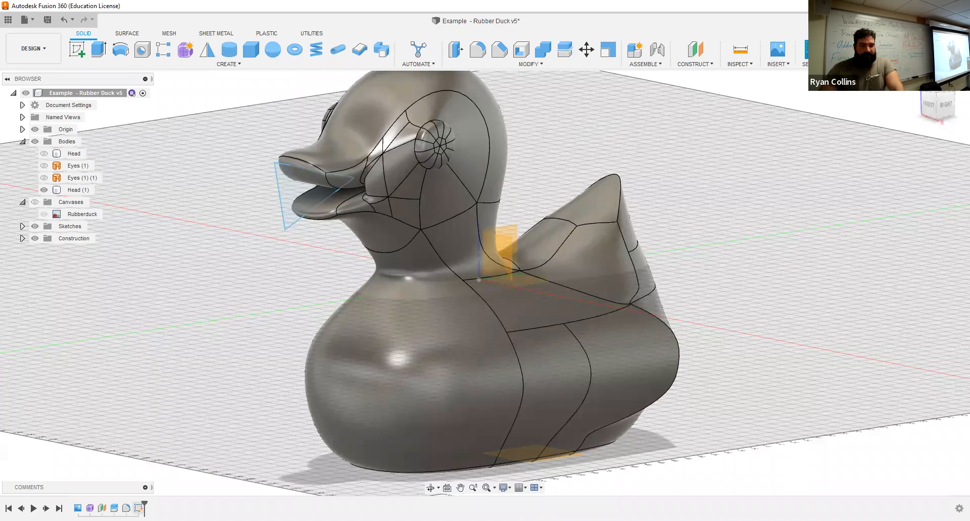
- Edit the beak sketch and delete the outer line in front of the bill, leaving the two angled lines
{"action": "right_click", "coordinate": [139, 508]}
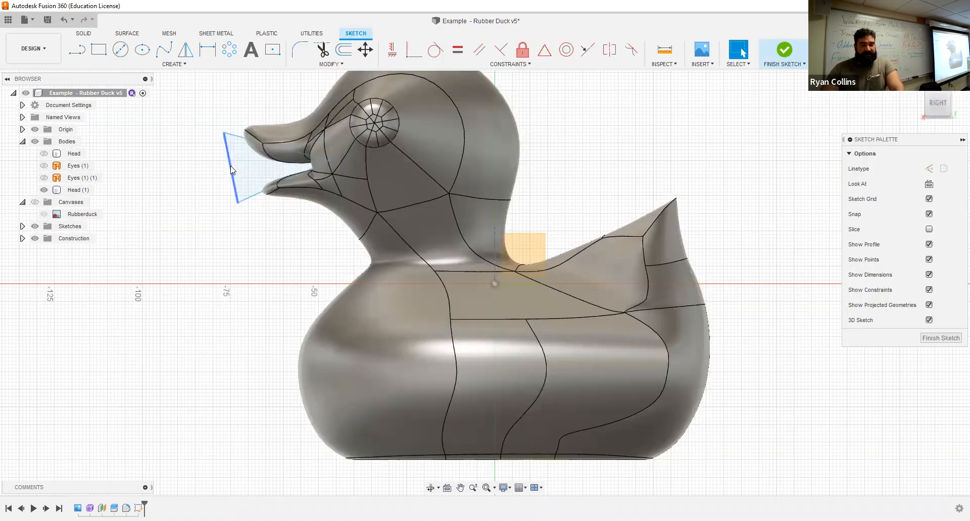
{"action": "key", "text": "Delete"}
{"action": "left_click", "coordinate": [786, 53]}
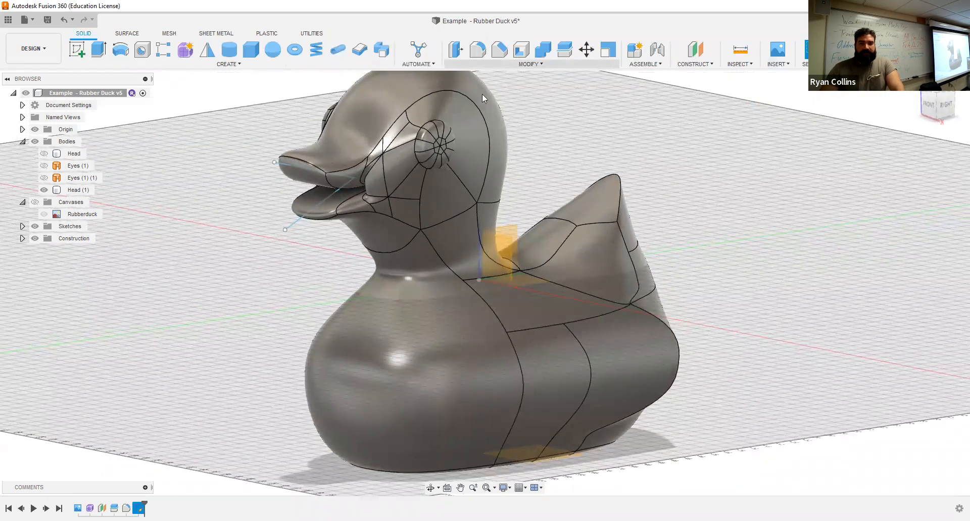
- Split the Head (1) body with the two angled beak sketch lines, with Extend Splitting Tools turned off
{"action": "left_click", "coordinate": [530, 64]}
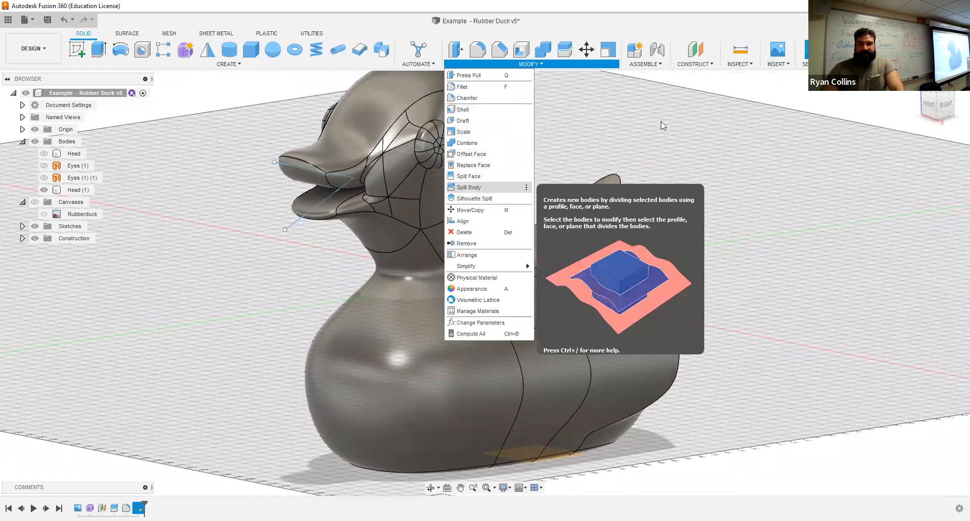
{"action": "left_click", "coordinate": [289, 222]}
{"action": "mouse_move", "coordinate": [586, 273]}
{"action": "middle_mouse_down", "text": "shift"}
{"action": "mouse_move", "coordinate": [580, 259]}
{"action": "mouse_move", "coordinate": [628, 267]}
{"action": "middle_mouse_up", "text": "shift"}
{"action": "left_click", "coordinate": [849, 94]}
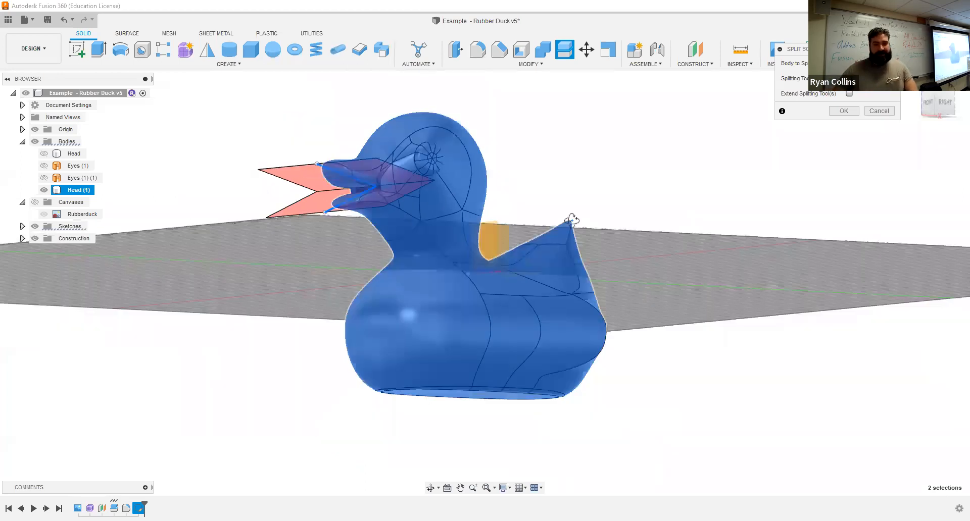
{"action": "scroll", "coordinate": [434, 256], "scroll_direction": "down", "scroll_amount": 3}
{"action": "middle_click_drag", "start_coordinate": [528, 237], "coordinate": [574, 219], "text": "shift"}
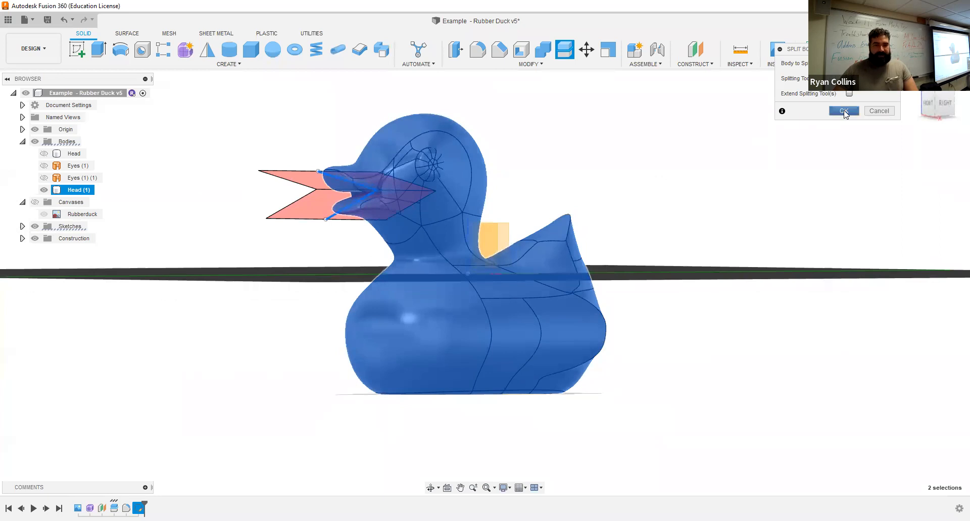
{"action": "left_click", "coordinate": [844, 111]}
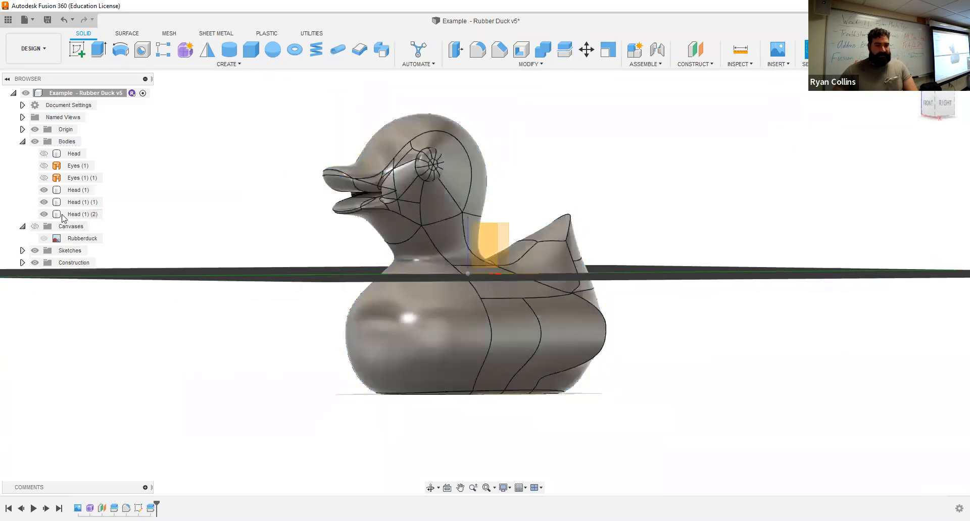
- Hide the Head (1) (1) body split off from the bill
{"action": "left_click", "coordinate": [51, 202]}
{"action": "left_click", "coordinate": [45, 203]}
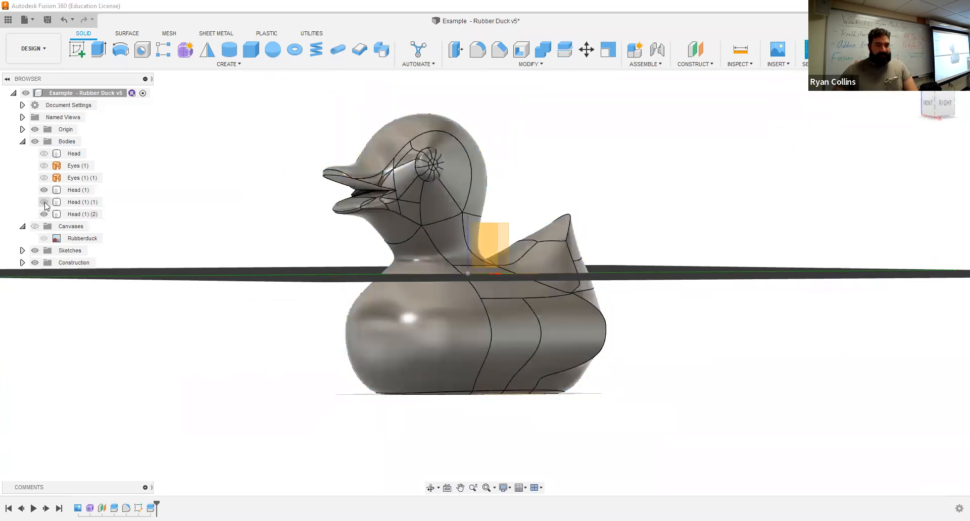
- Hide the Head (1) body as well and examine the remaining duck body around the trimmed bill
{"action": "left_click", "coordinate": [44, 194]}
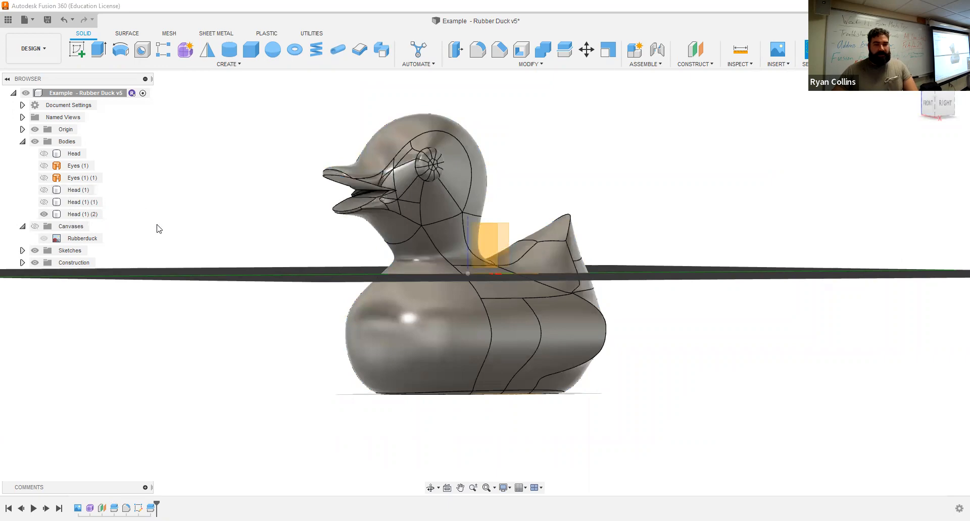
{"action": "scroll", "coordinate": [159, 225], "scroll_direction": "up", "scroll_amount": 5}
{"action": "left_click", "coordinate": [616, 198]}
{"action": "middle_click_drag", "start_coordinate": [617, 195], "coordinate": [581, 187], "text": "shift"}
{"action": "left_click", "coordinate": [472, 117]}
- Undo the body visibility changes and the split of the duck body at the bill
{"action": "key", "text": "ctrl+z"}
{"action": "key", "text": "ctrl+z"}
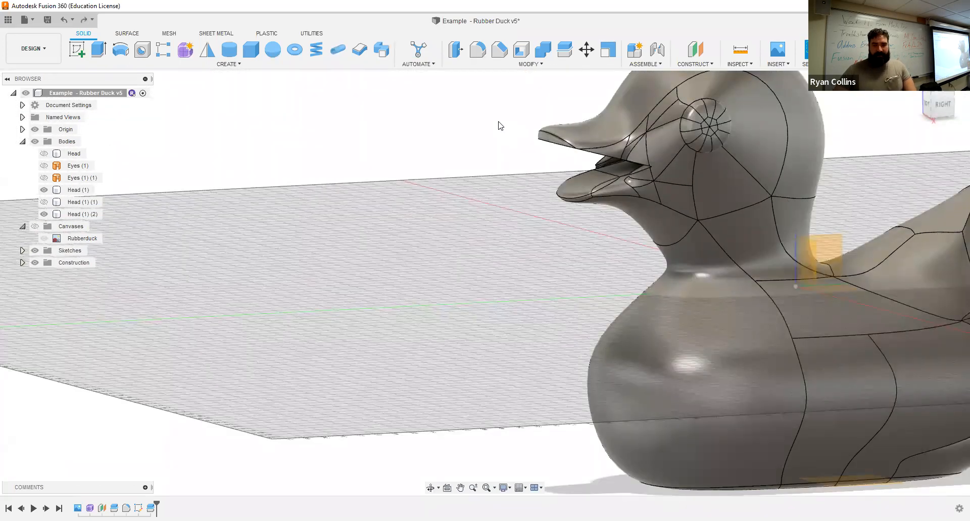
{"action": "key", "text": "ctrl+z"}
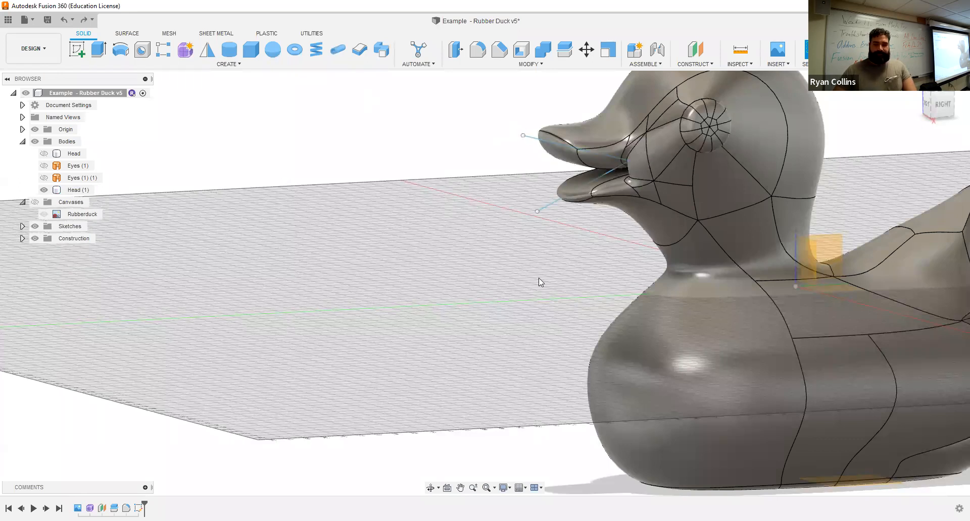
- Edit the beak sketch and draw a line joining the outer ends of the two angled lines to close the triangle
{"action": "right_click", "coordinate": [138, 508]}
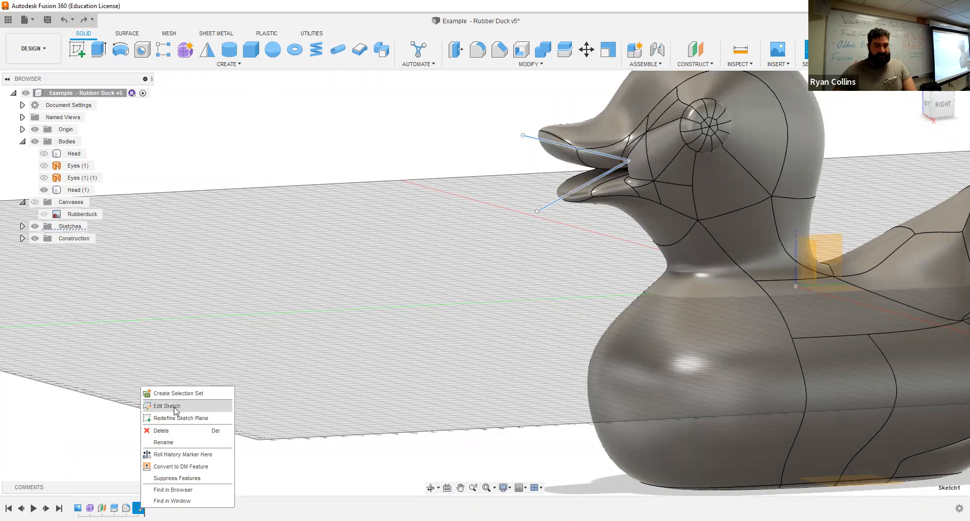
{"action": "left_click", "coordinate": [181, 407]}
{"action": "left_click", "coordinate": [74, 51]}
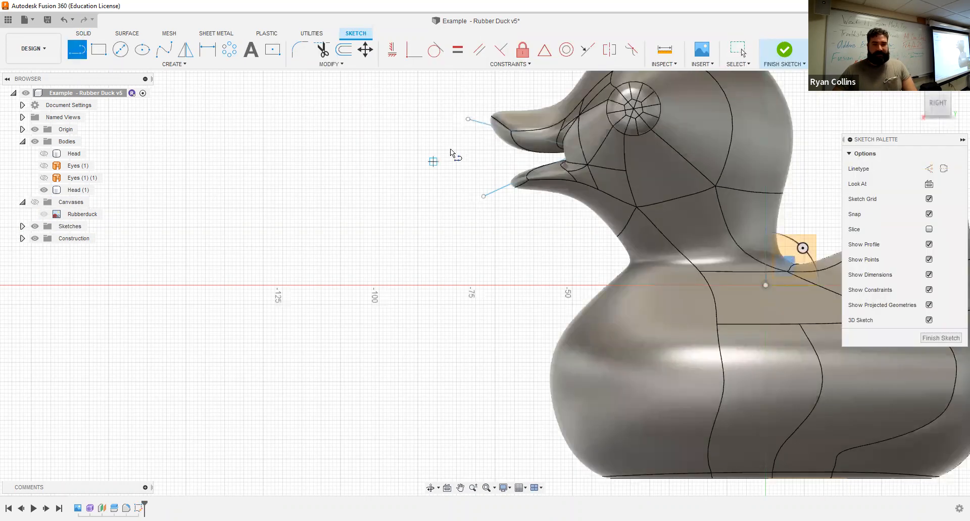
{"action": "left_click", "coordinate": [468, 120]}
{"action": "left_click", "coordinate": [484, 196]}
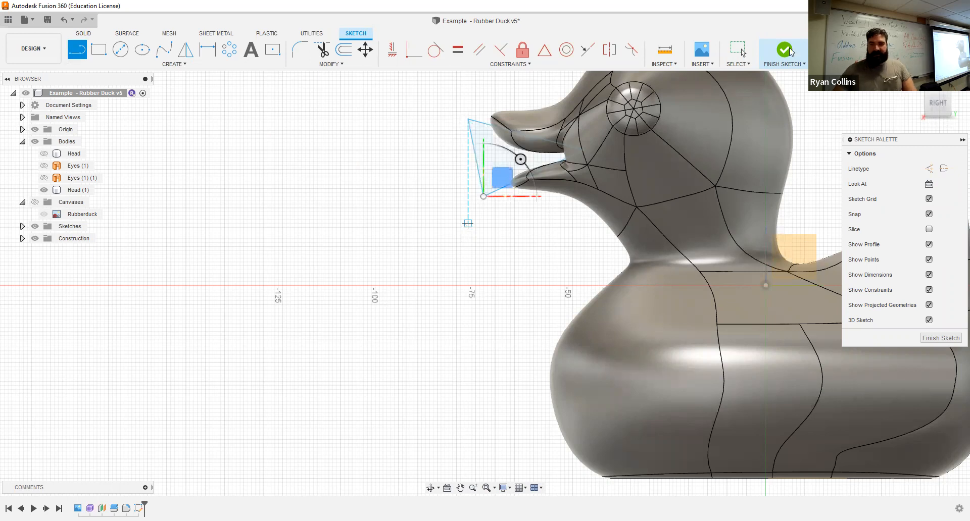
{"action": "left_click", "coordinate": [785, 50]}
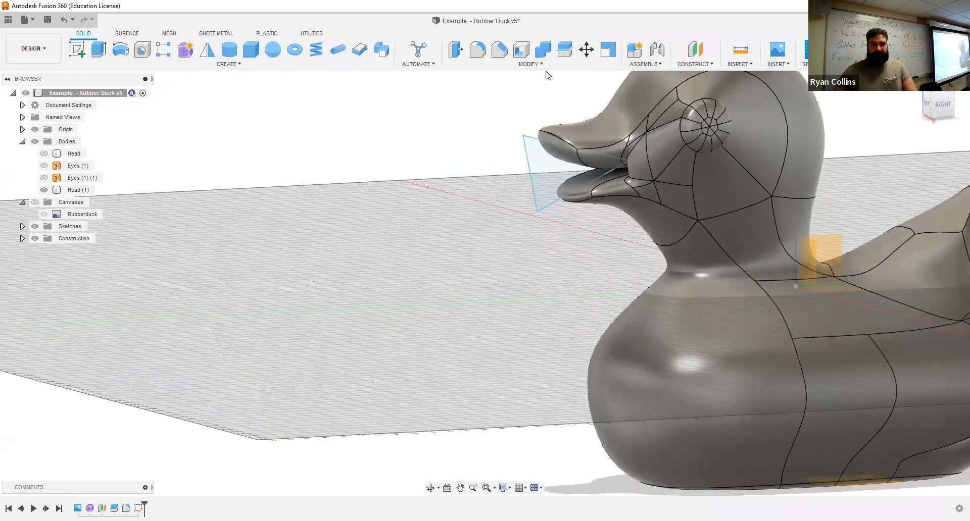
- Cut the bill by extruding the triangular beak profile symmetrically with a distance of 59 mm
{"action": "left_click", "coordinate": [99, 49]}
{"action": "left_click", "coordinate": [857, 112]}
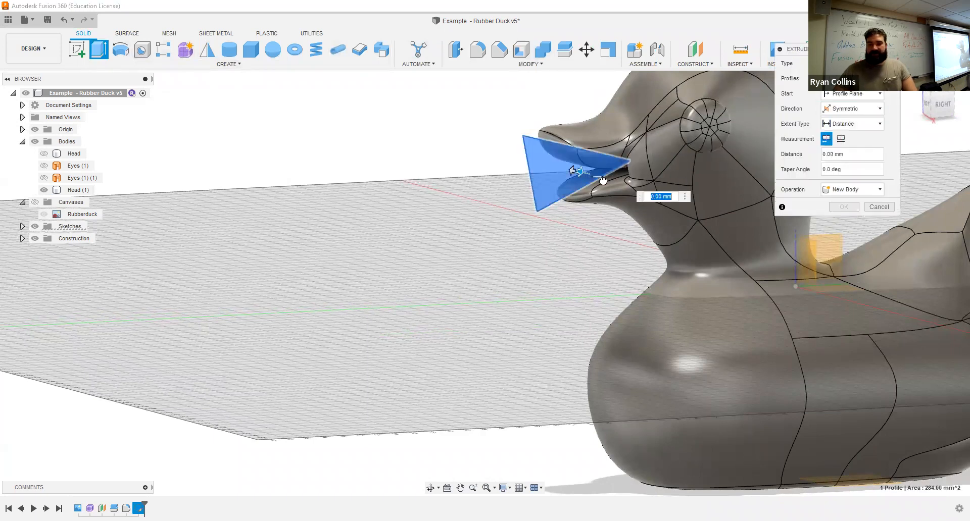
{"action": "left_click_drag", "start_coordinate": [579, 172], "coordinate": [673, 196]}
{"action": "middle_click_drag", "start_coordinate": [585, 249], "coordinate": [576, 246], "text": "shift"}
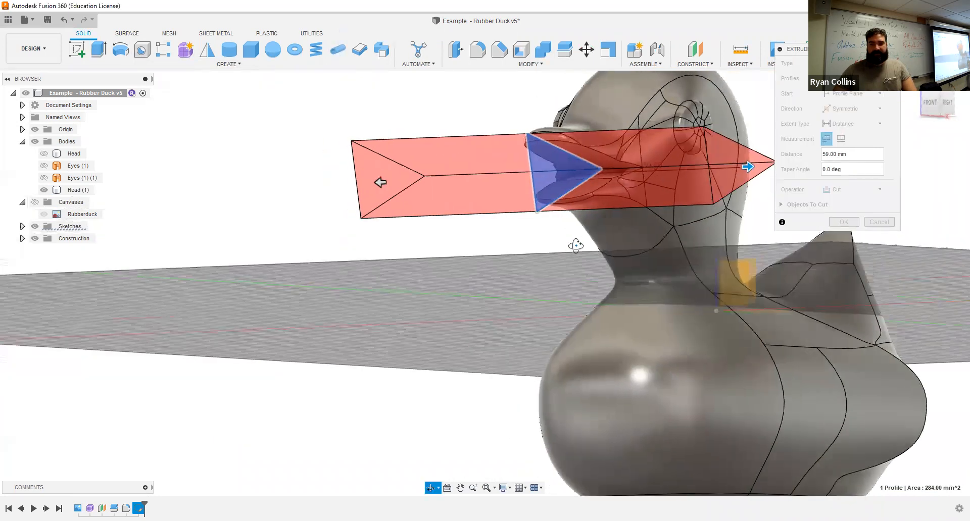
{"action": "left_click", "coordinate": [832, 223]}
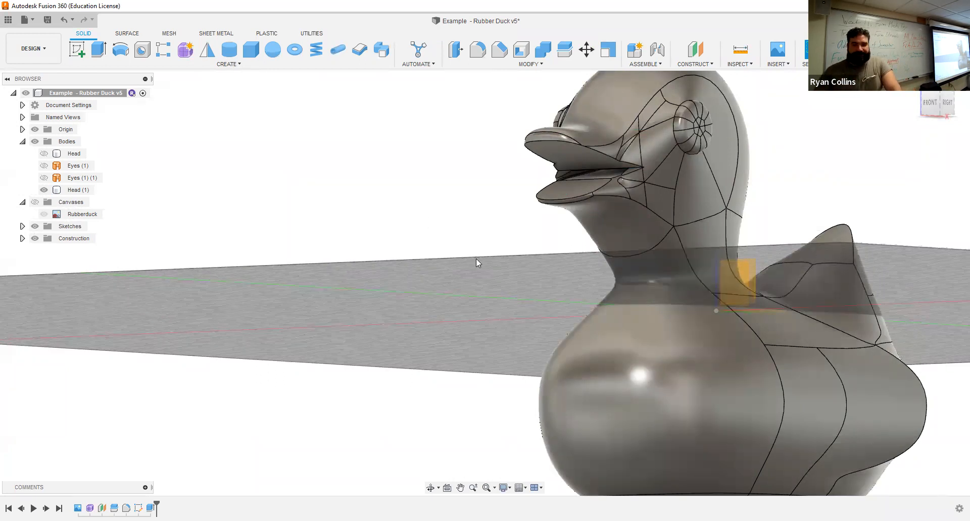
- Undo the symmetric extruded cut through the bill
{"action": "key", "text": "ctrl+z"}
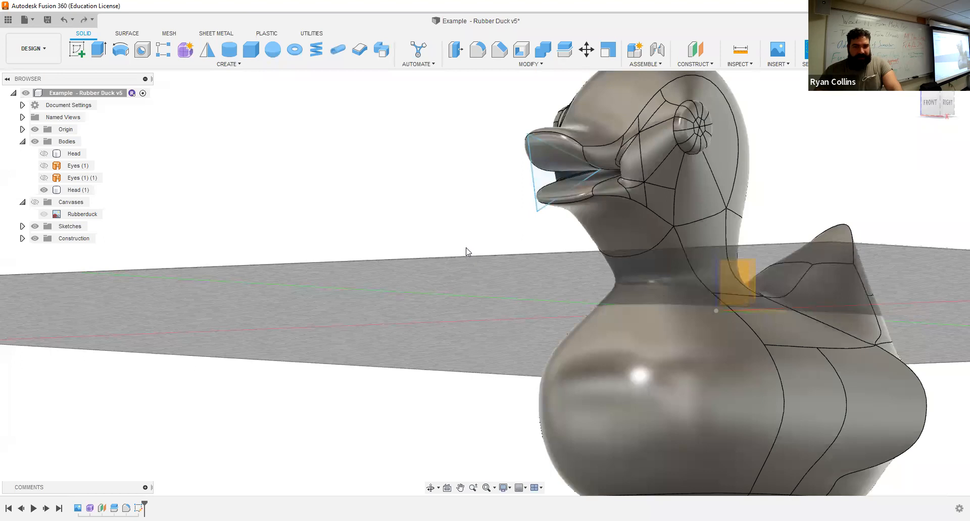
{"action": "middle_click_drag", "start_coordinate": [839, 247], "coordinate": [644, 241]}
{"action": "scroll", "coordinate": [707, 252], "scroll_direction": "down", "scroll_amount": 3}
{"action": "middle_click_drag", "start_coordinate": [705, 224], "coordinate": [673, 214]}
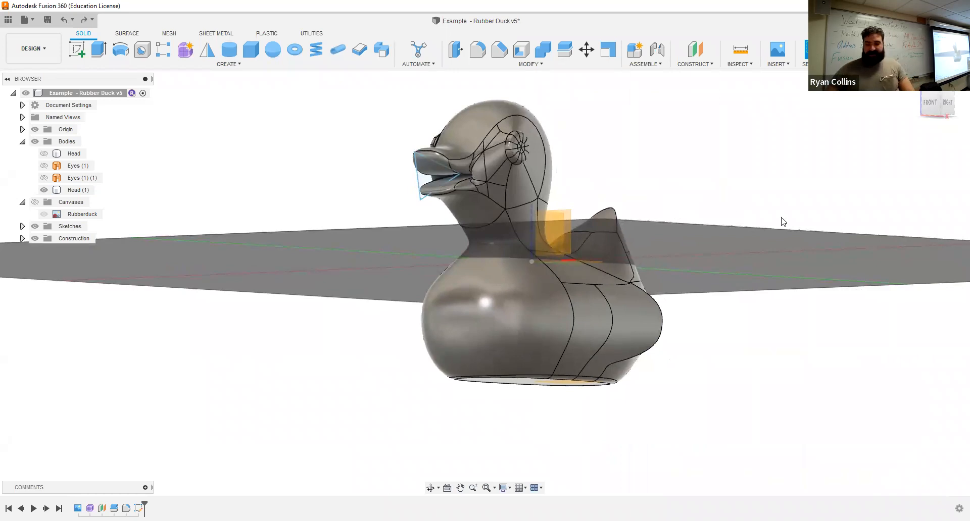
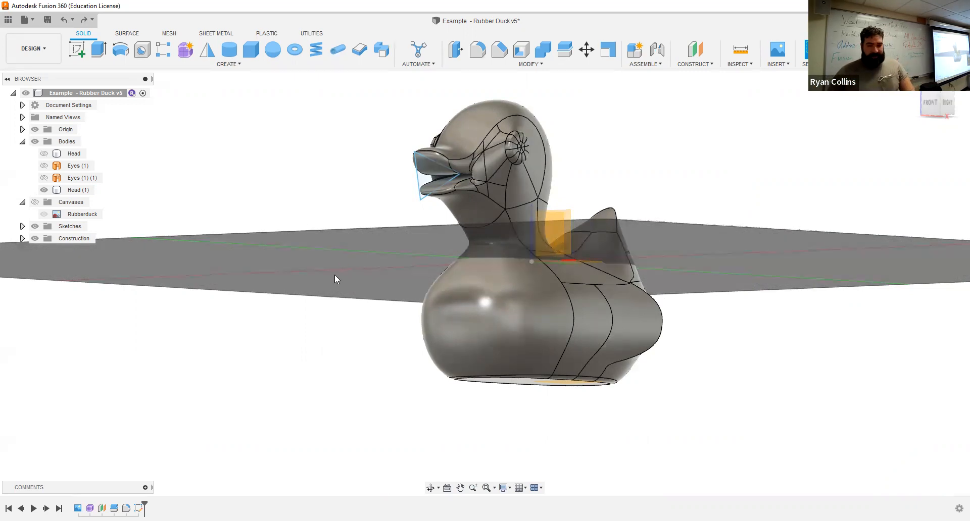
- Save the design with the version description "duck model done"
{"action": "key", "text": "ctrl+s"}
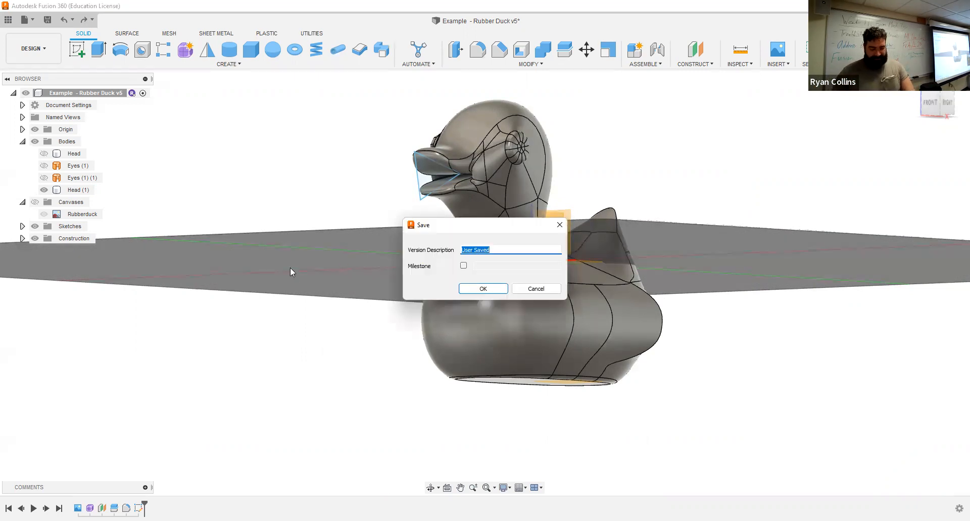
{"action": "type", "text": "duck model done"}
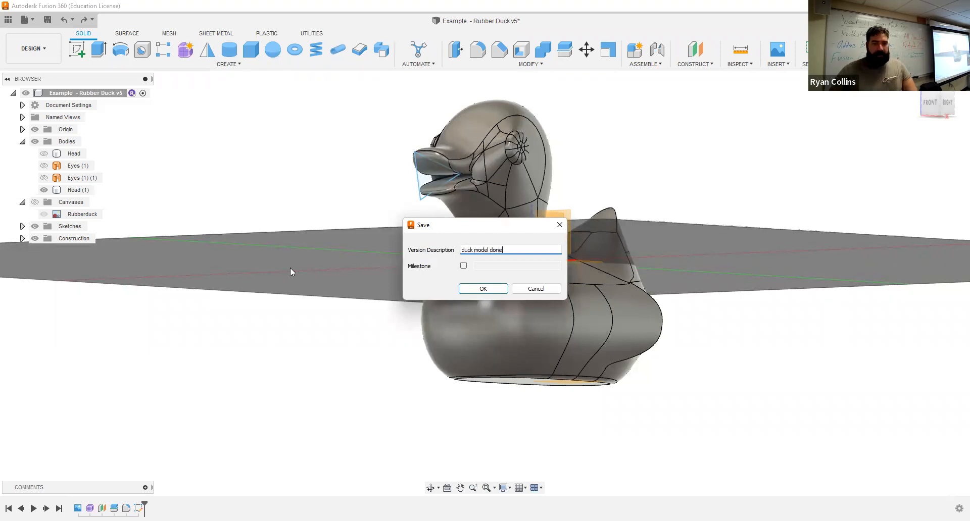
{"action": "key", "text": "Return"}
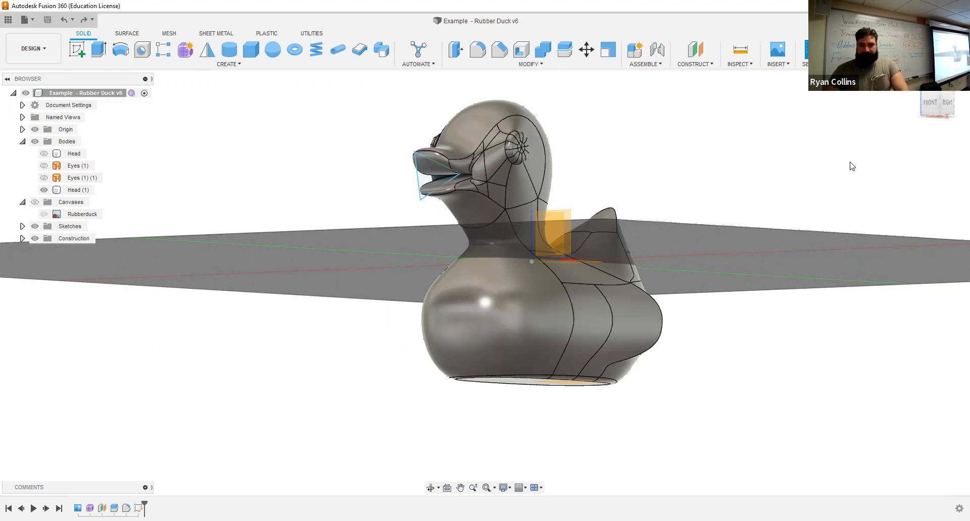
- Start the Appearance command, find the Metal Flake paints, and try to apply Paint - Metal Flake (Yellow) to the duck body
{"action": "key", "text": "a"}
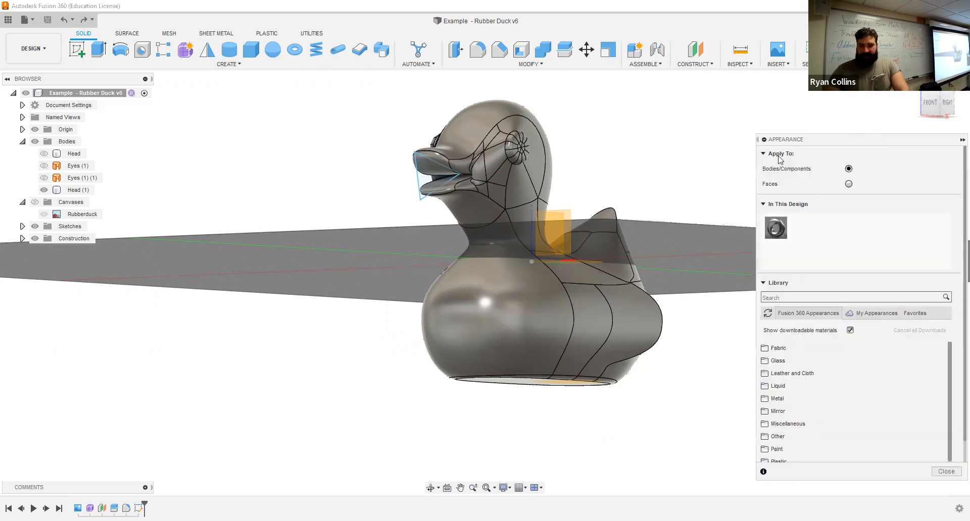
{"action": "left_click", "coordinate": [725, 381]}
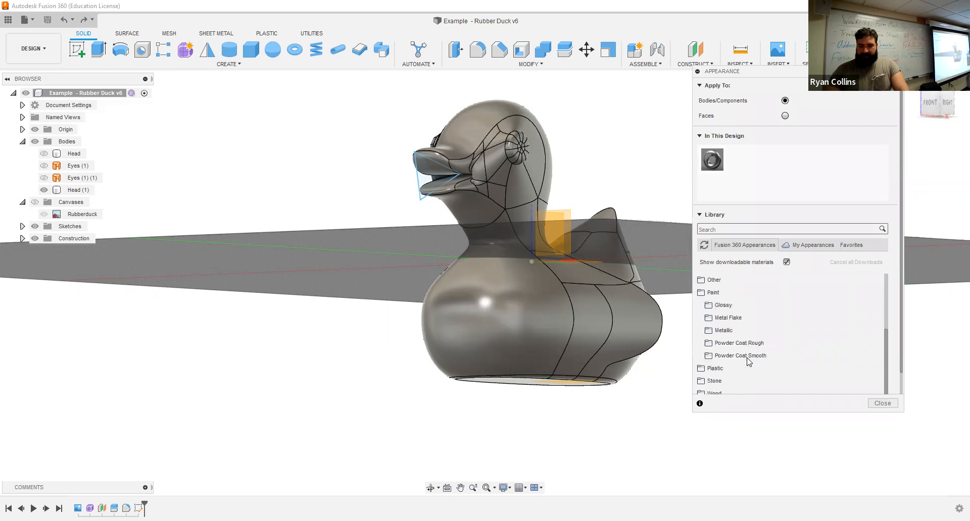
{"action": "scroll", "coordinate": [748, 362], "scroll_direction": "down", "scroll_amount": 1}
{"action": "left_click", "coordinate": [732, 296]}
{"action": "scroll", "coordinate": [775, 324], "scroll_direction": "down", "scroll_amount": 3}
{"action": "scroll", "coordinate": [775, 324], "scroll_direction": "up", "scroll_amount": 2}
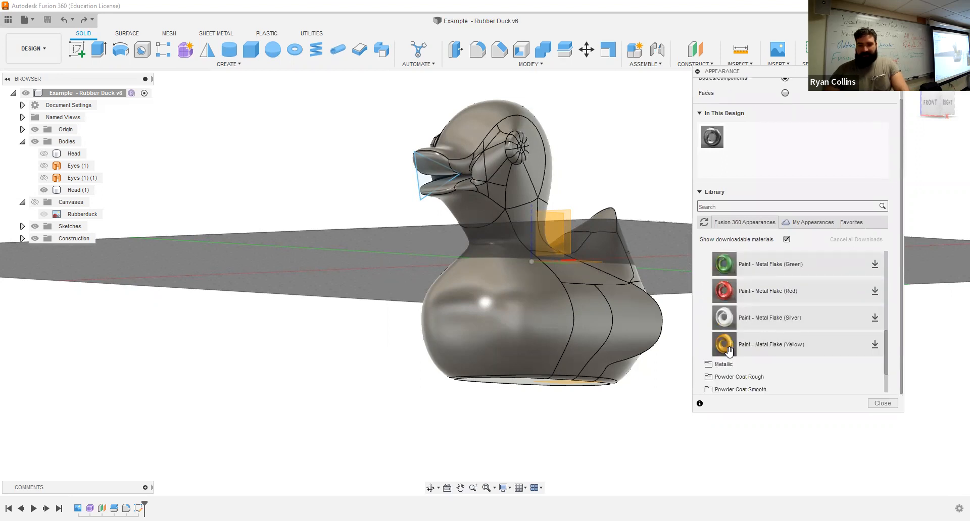
{"action": "left_click_drag", "start_coordinate": [491, 290], "coordinate": [491, 290]}
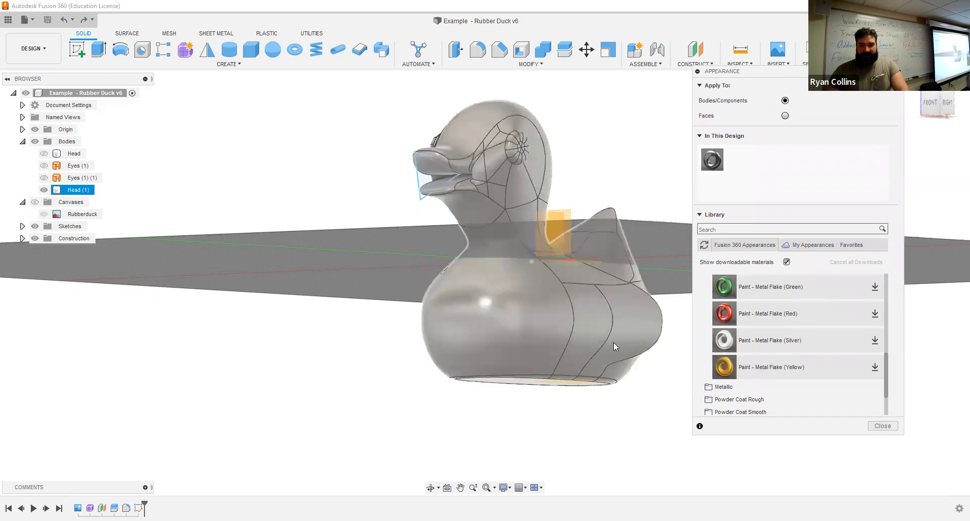
{"action": "left_click_drag", "start_coordinate": [733, 373], "coordinate": [584, 307]}
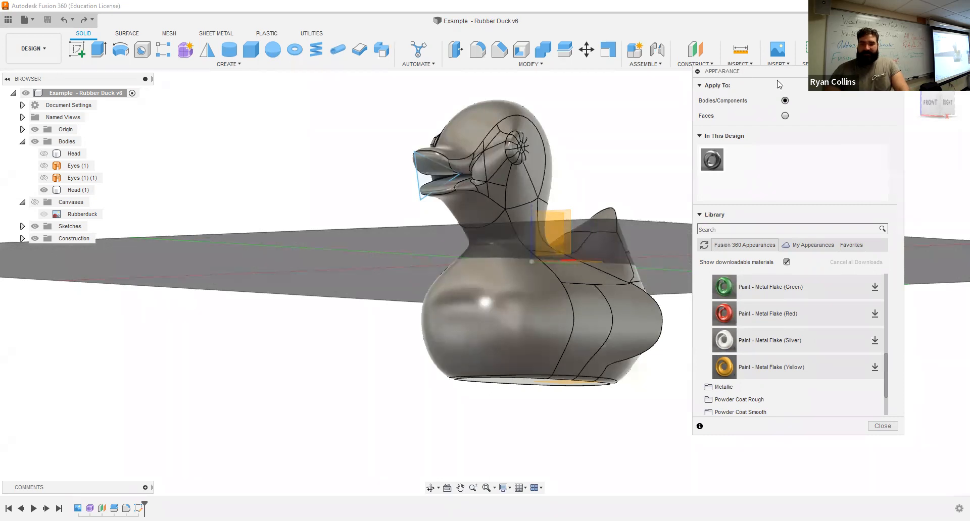
- Download the Metal Flake paints in yellow, silver, red, green, dark grey, blue and black
{"action": "left_click_drag", "start_coordinate": [847, 75], "coordinate": [777, 80]}
{"action": "left_click", "coordinate": [805, 371]}
{"action": "left_click", "coordinate": [805, 347]}
{"action": "left_click", "coordinate": [805, 320]}
{"action": "left_click", "coordinate": [805, 293]}
{"action": "scroll", "coordinate": [794, 348], "scroll_direction": "up", "scroll_amount": 1}
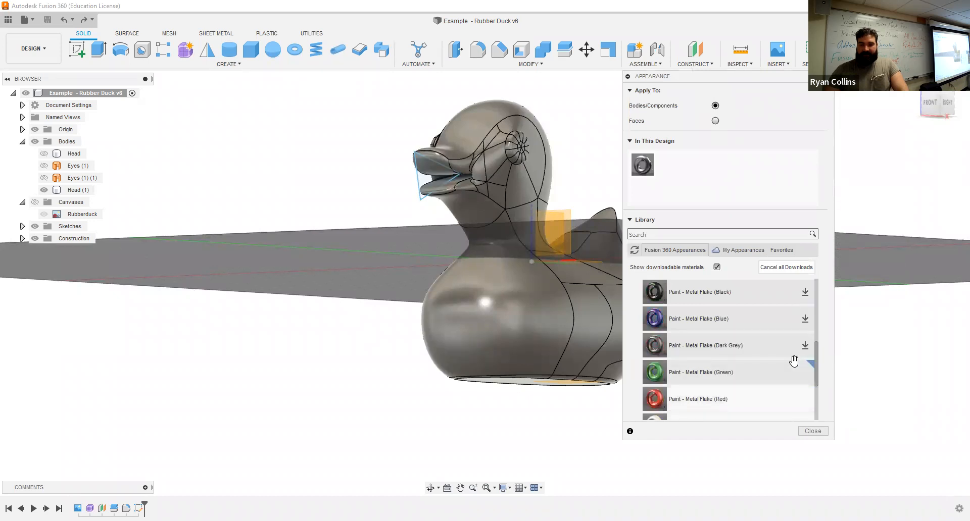
{"action": "left_click", "coordinate": [806, 345]}
{"action": "left_click", "coordinate": [805, 319]}
{"action": "left_click", "coordinate": [805, 292]}
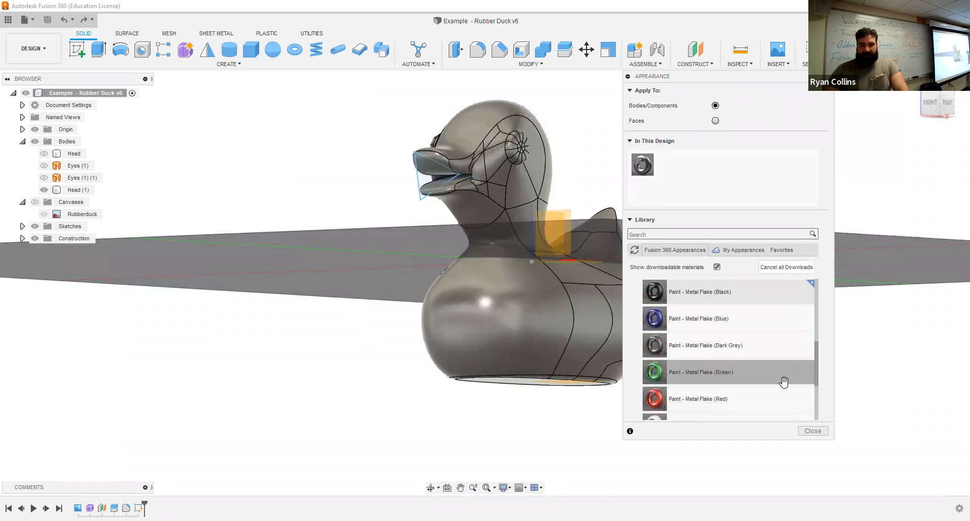
- Apply Paint - Metal Flake (Yellow) to the whole duck body
{"action": "scroll", "coordinate": [798, 354], "scroll_direction": "up", "scroll_amount": 1}
{"action": "scroll", "coordinate": [788, 368], "scroll_direction": "up", "scroll_amount": 2}
{"action": "scroll", "coordinate": [778, 386], "scroll_direction": "down", "scroll_amount": 5}
{"action": "scroll", "coordinate": [777, 385], "scroll_direction": "up", "scroll_amount": 2}
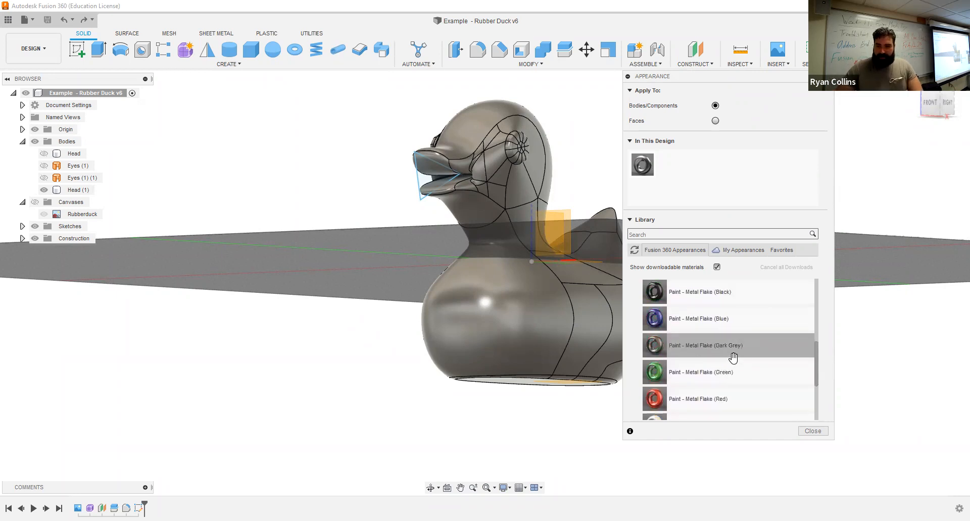
{"action": "scroll", "coordinate": [734, 358], "scroll_direction": "down", "scroll_amount": 3}
{"action": "left_click_drag", "start_coordinate": [722, 372], "coordinate": [547, 303]}
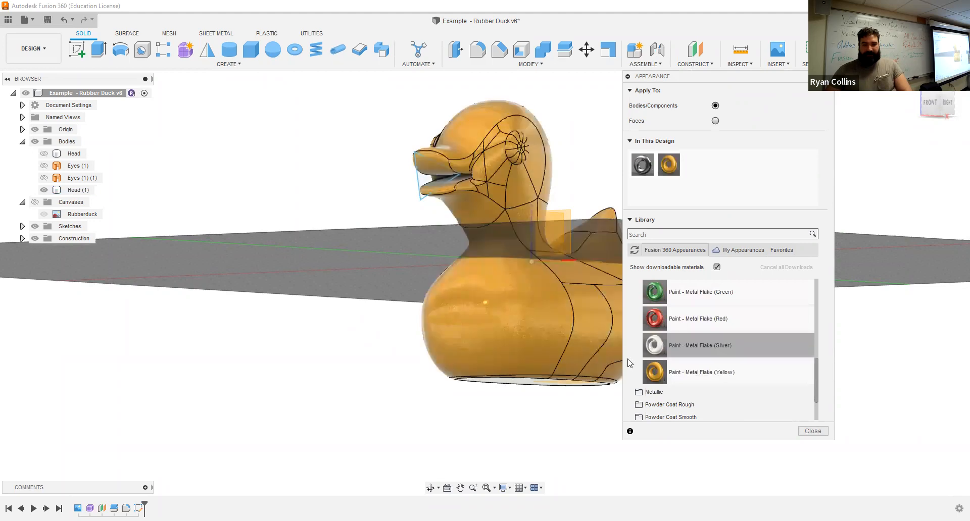
{"action": "middle_click_drag", "start_coordinate": [564, 437], "coordinate": [388, 457]}
{"action": "mouse_move", "coordinate": [547, 360]}
{"action": "middle_mouse_down", "text": "shift"}
{"action": "mouse_move", "coordinate": [518, 382]}
{"action": "mouse_move", "coordinate": [549, 376]}
{"action": "middle_mouse_up", "text": "shift"}
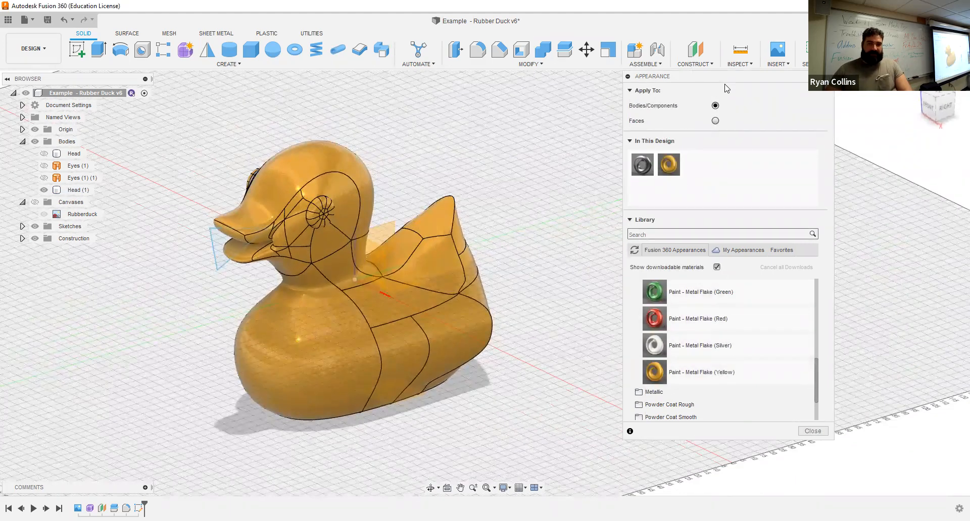
- Switch the appearance target to Faces and apply Paint - Metal Flake (Silver) to one face of the near-side eye
{"action": "left_click", "coordinate": [716, 120]}
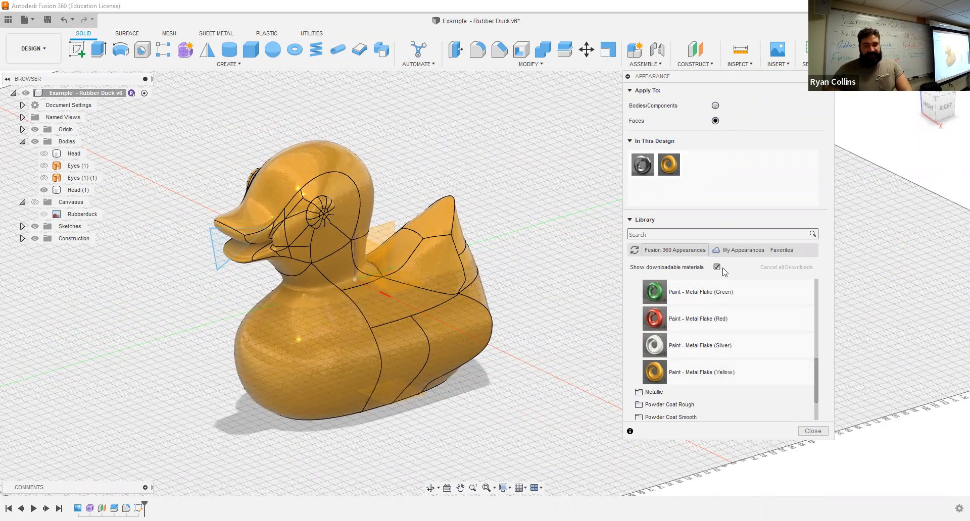
{"action": "scroll", "coordinate": [362, 228], "scroll_direction": "up", "scroll_amount": 4}
{"action": "scroll", "coordinate": [362, 228], "scroll_direction": "up", "scroll_amount": 3}
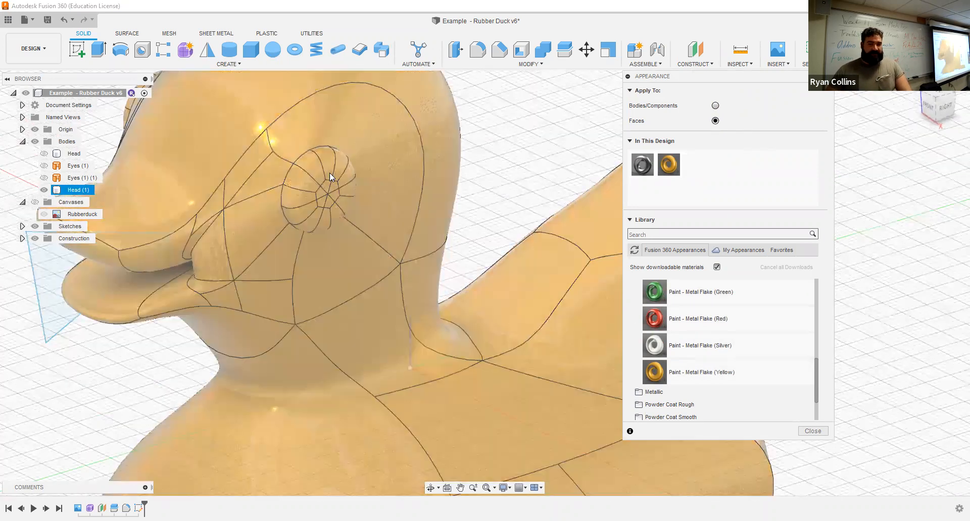
{"action": "left_click_drag", "start_coordinate": [488, 278], "coordinate": [305, 183]}
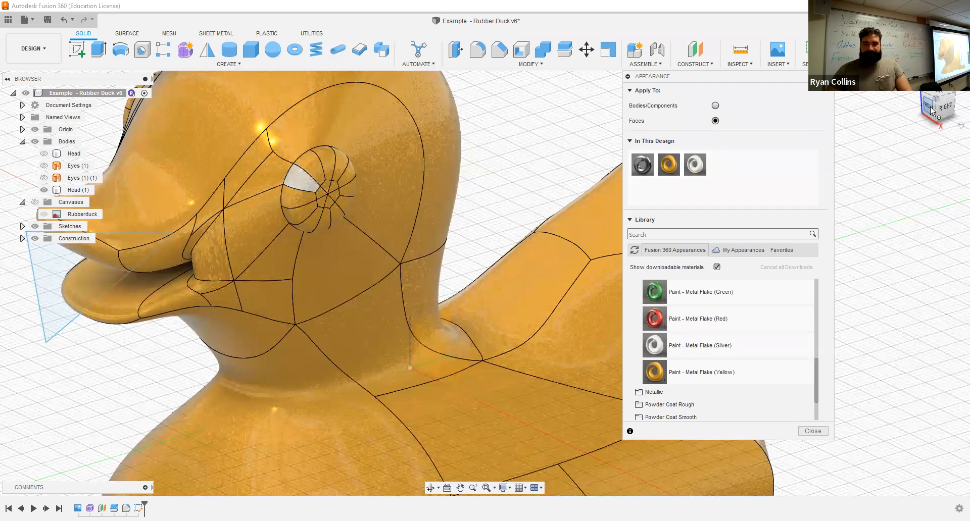
- Select all the faces of the near-side eye and apply Paint - Metal Flake (Silver) to them
{"action": "left_click", "coordinate": [932, 111]}
{"action": "left_click_drag", "start_coordinate": [429, 128], "coordinate": [498, 300]}
{"action": "middle_click_drag", "start_coordinate": [519, 276], "coordinate": [556, 228], "text": "shift"}
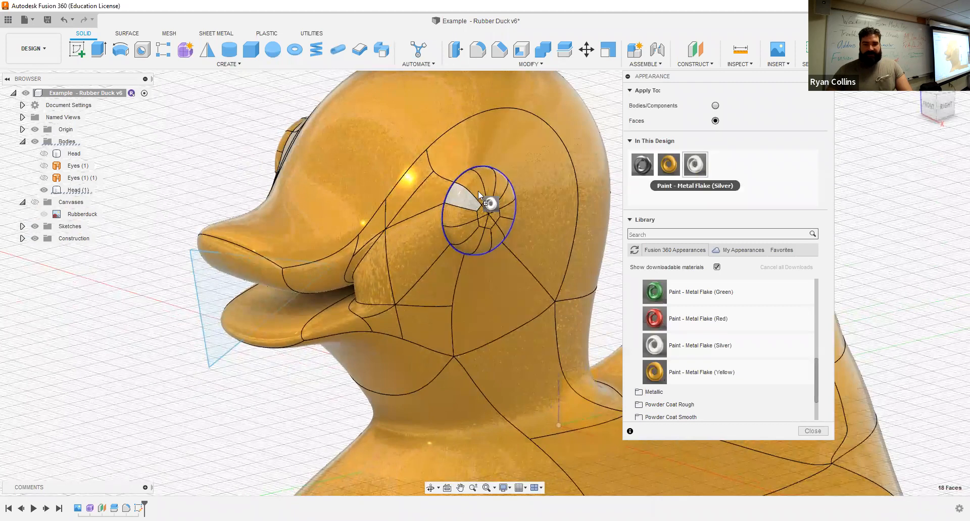
{"action": "left_click_drag", "start_coordinate": [478, 191], "coordinate": [480, 193]}
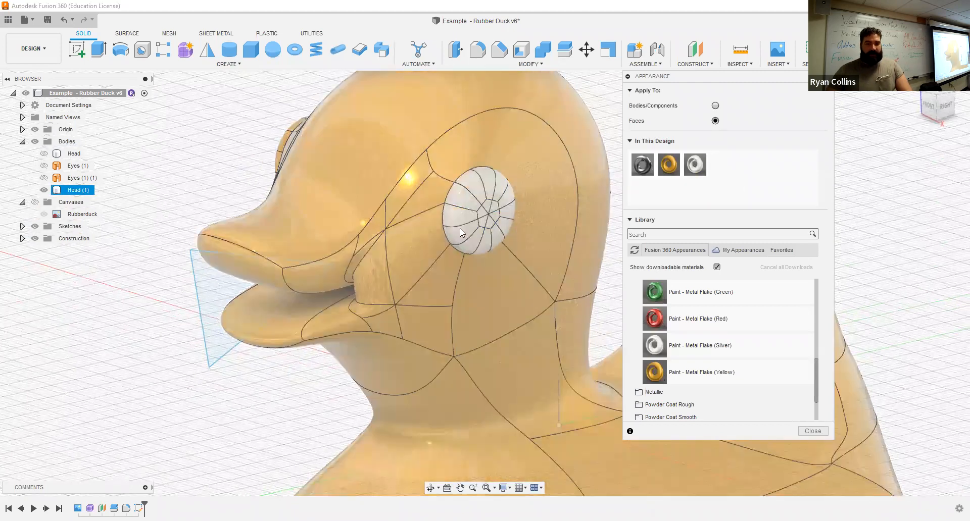
- Collapse the Metal Flake paints and expand the Metallic paints in the appearance library
{"action": "scroll", "coordinate": [707, 363], "scroll_direction": "up", "scroll_amount": 3}
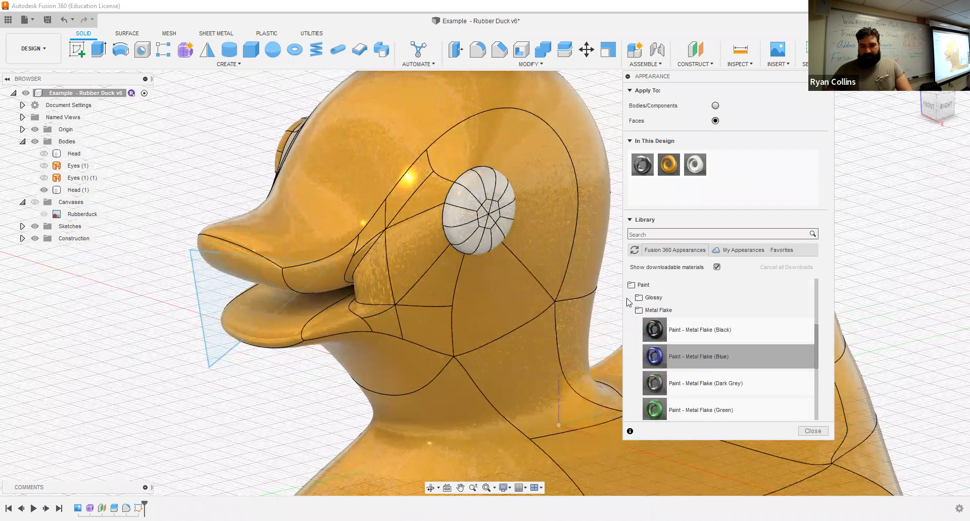
{"action": "left_click", "coordinate": [658, 310]}
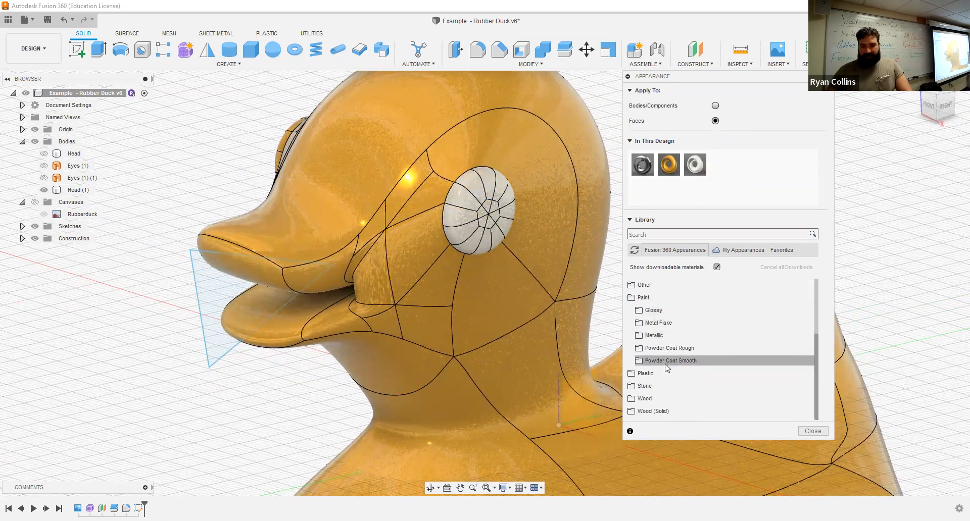
{"action": "scroll", "coordinate": [662, 373], "scroll_direction": "up", "scroll_amount": 2}
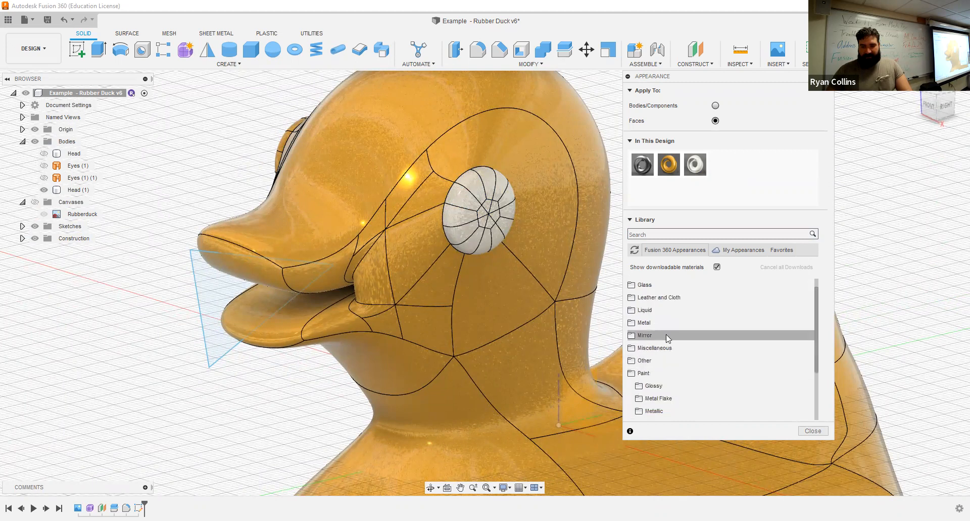
{"action": "left_click", "coordinate": [653, 322]}
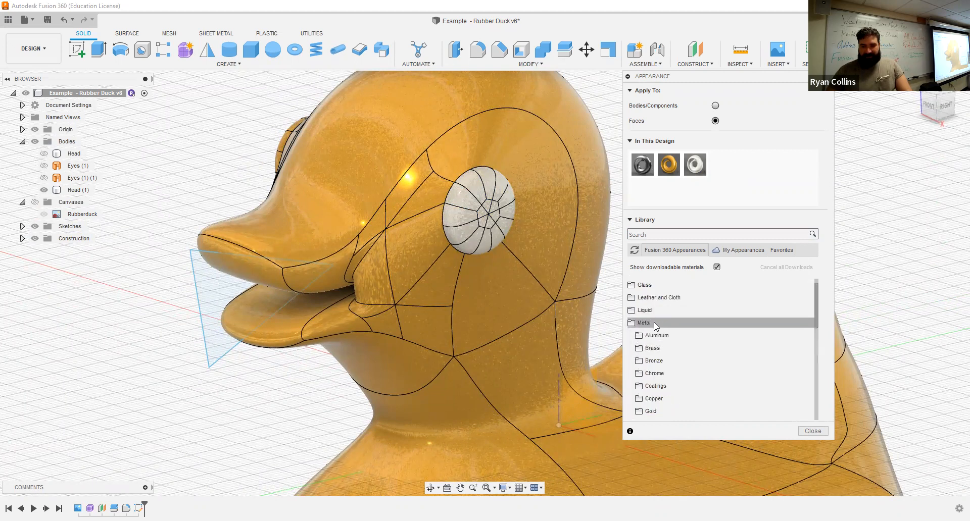
{"action": "left_click", "coordinate": [658, 323]}
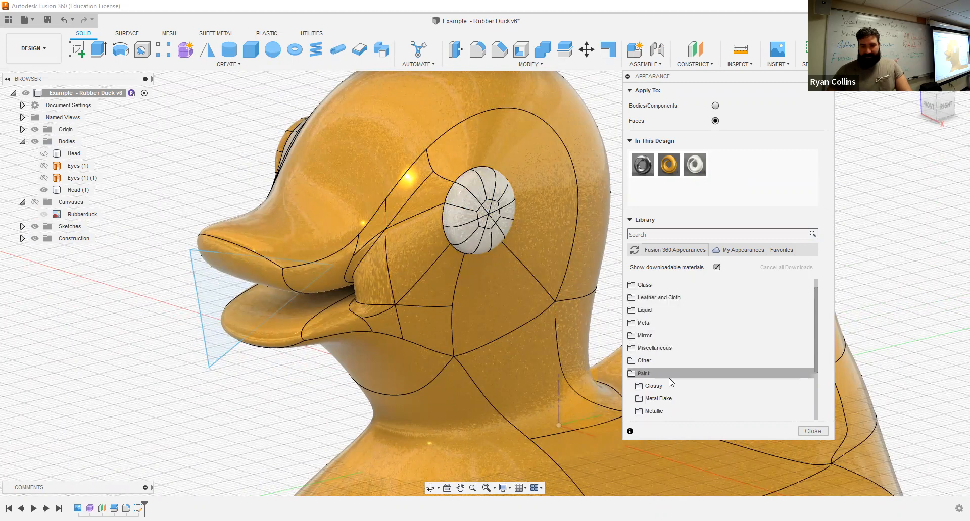
{"action": "scroll", "coordinate": [673, 373], "scroll_direction": "down", "scroll_amount": 1}
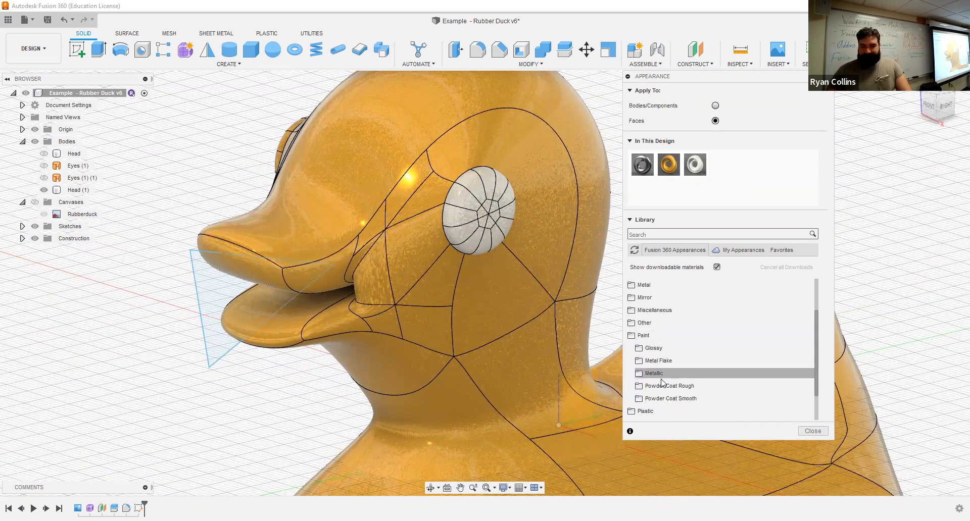
{"action": "left_click", "coordinate": [665, 373]}
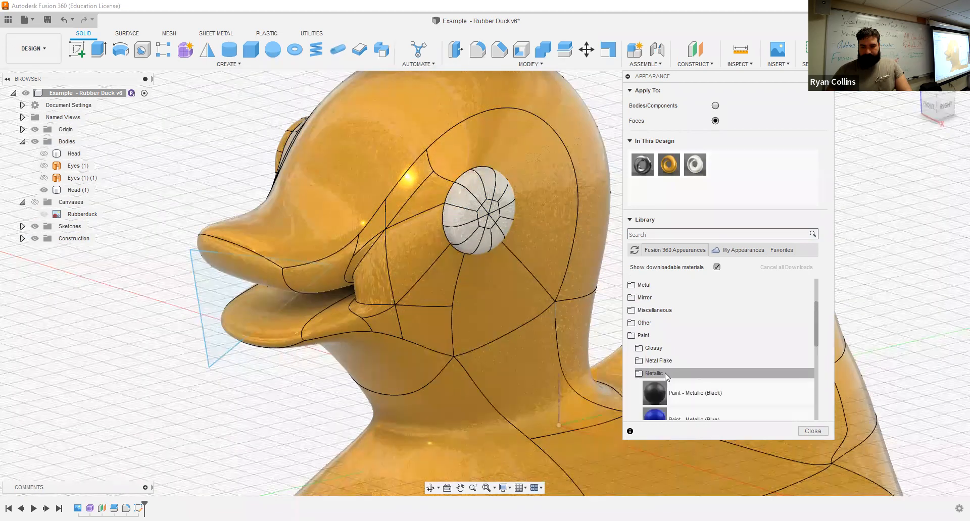
{"action": "scroll", "coordinate": [664, 389], "scroll_direction": "down", "scroll_amount": 2}
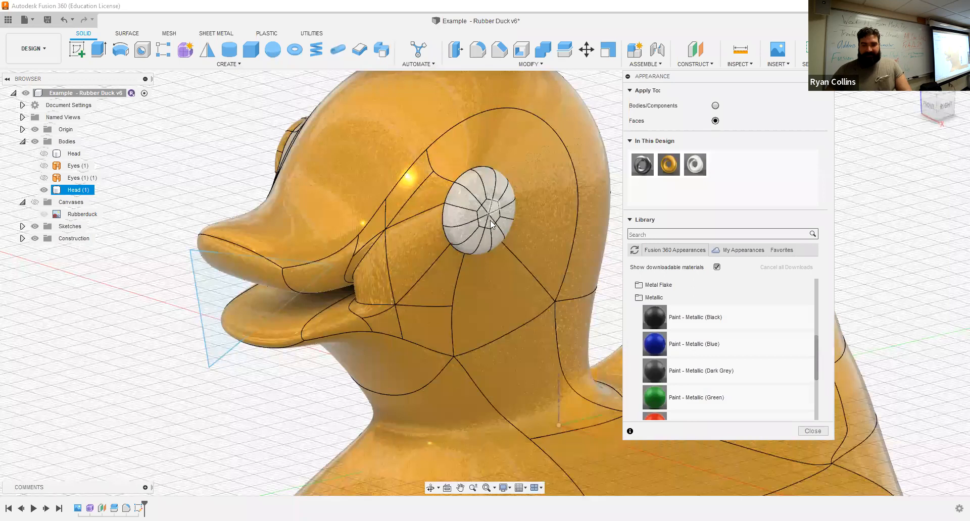
- Select the six central faces of the near-side eye, apply Paint - Metallic (Dark Grey) as the pupil, and close the appearance settings
{"action": "left_click", "coordinate": [491, 224]}
{"action": "scroll", "coordinate": [485, 225], "scroll_direction": "up", "scroll_amount": 5}
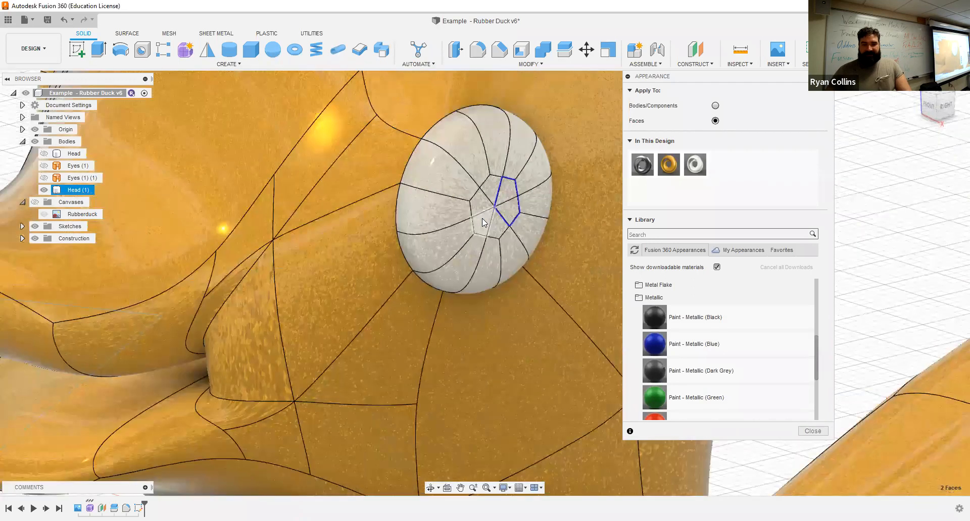
{"action": "left_click", "coordinate": [481, 190], "text": "ctrl"}
{"action": "left_click", "coordinate": [484, 220], "text": "ctrl"}
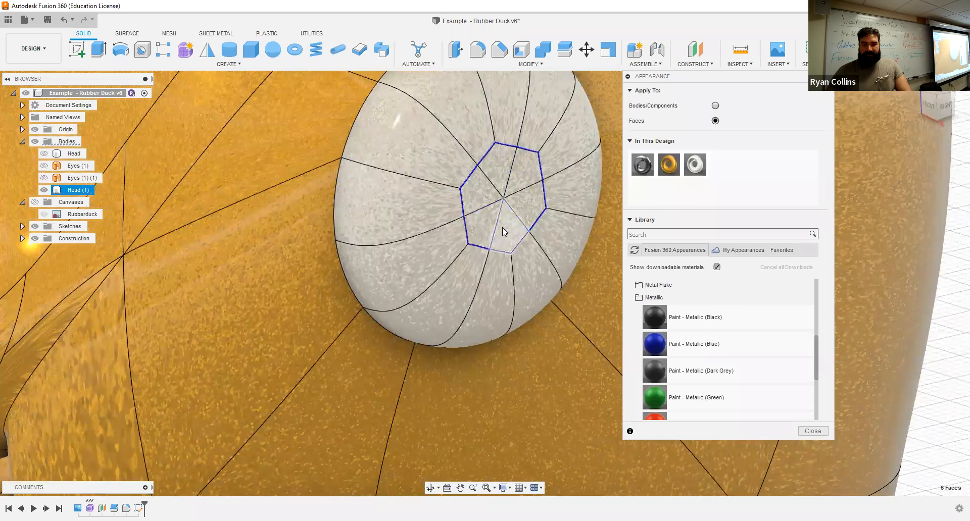
{"action": "left_click", "coordinate": [502, 228], "text": "ctrl"}
{"action": "left_click_drag", "start_coordinate": [655, 373], "coordinate": [473, 192]}
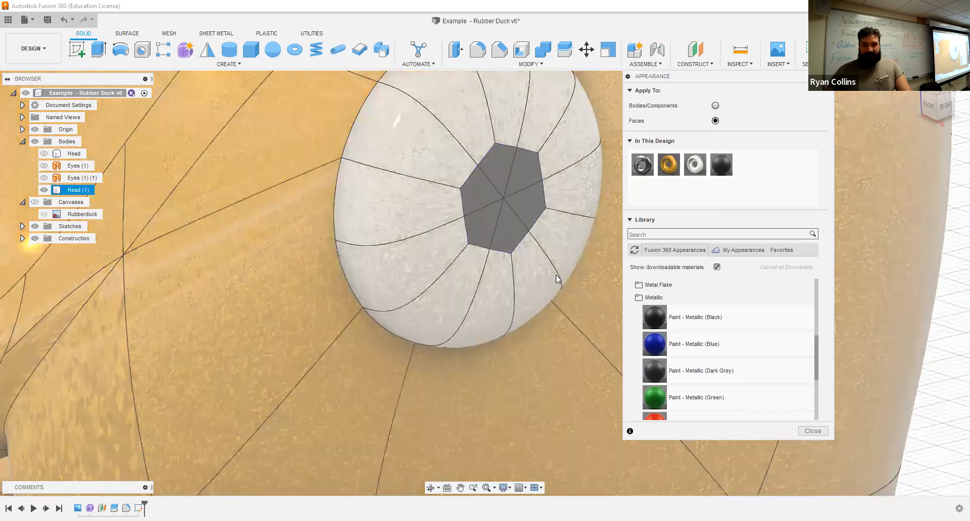
{"action": "left_click", "coordinate": [812, 431]}
- Orient the duck to the Right view and open the triangular beak sketch for editing
{"action": "scroll", "coordinate": [674, 357], "scroll_direction": "down", "scroll_amount": 4}
{"action": "scroll", "coordinate": [674, 358], "scroll_direction": "down", "scroll_amount": 3}
{"action": "middle_click_drag", "start_coordinate": [674, 358], "coordinate": [388, 276], "text": "shift"}
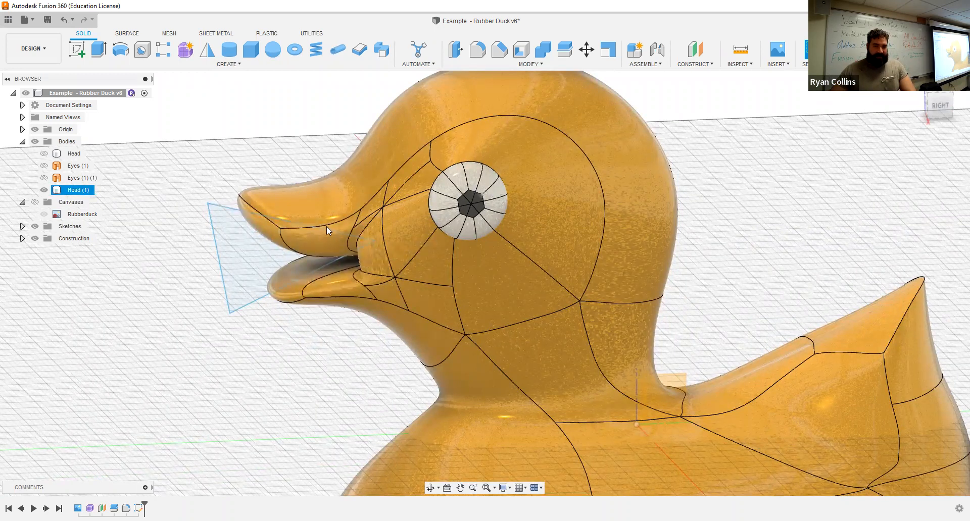
{"action": "left_click", "coordinate": [304, 212]}
{"action": "left_click", "coordinate": [815, 199]}
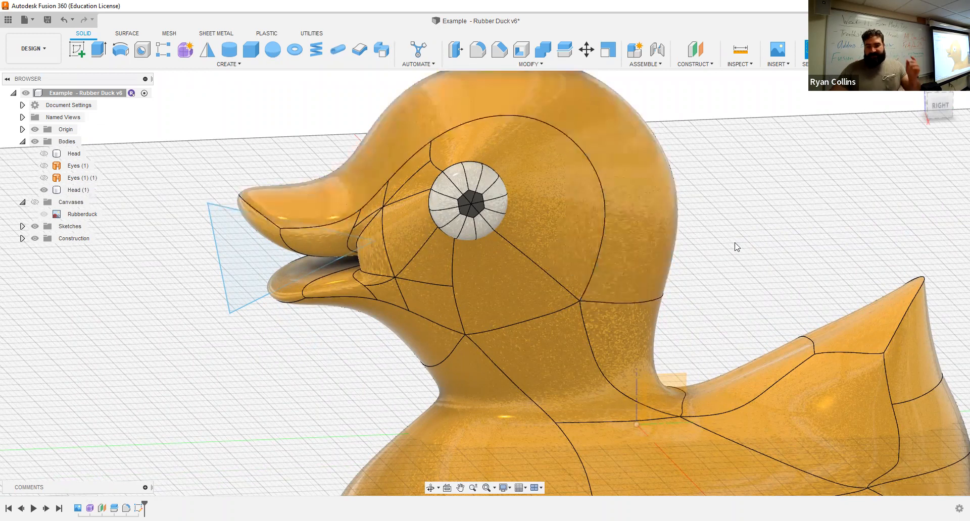
{"action": "left_click", "coordinate": [943, 109]}
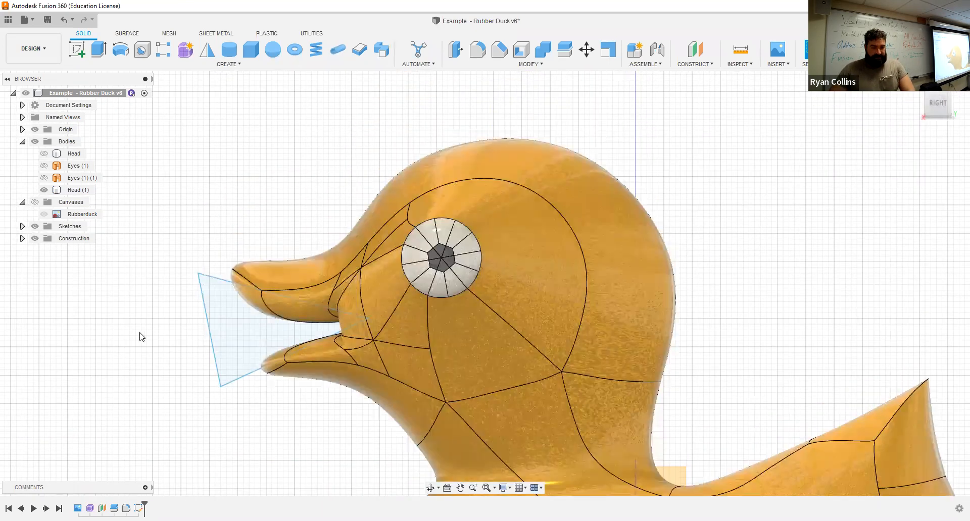
{"action": "right_click", "coordinate": [139, 507]}
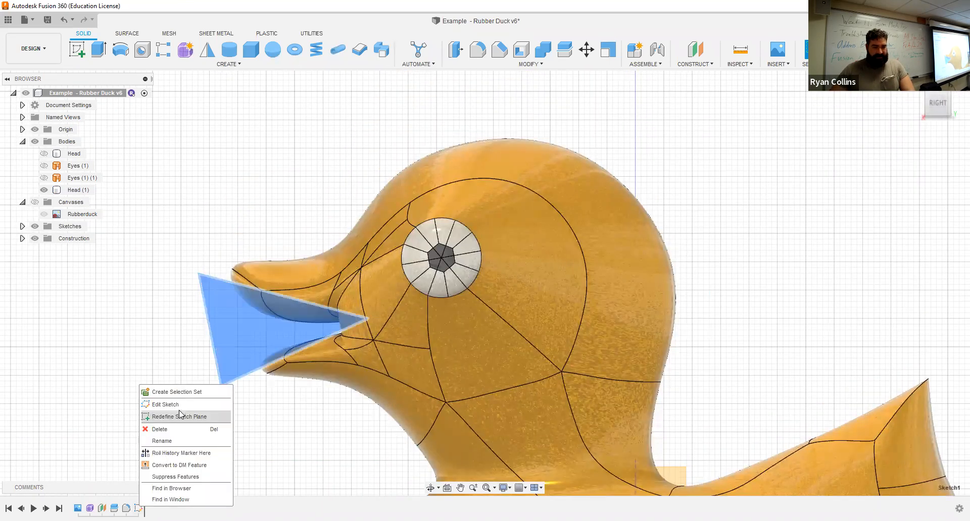
{"action": "left_click", "coordinate": [180, 407]}
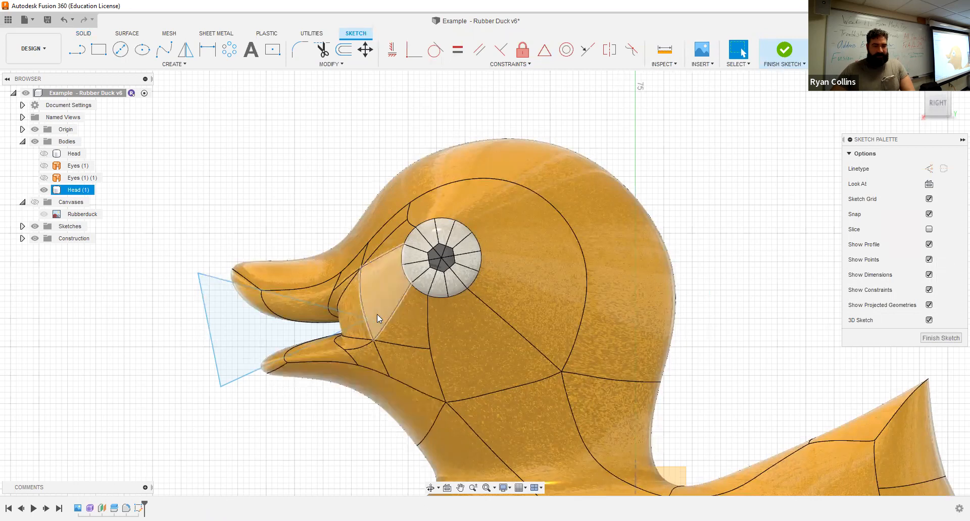
{"action": "left_click", "coordinate": [324, 260]}
{"action": "key", "text": "Escape"}
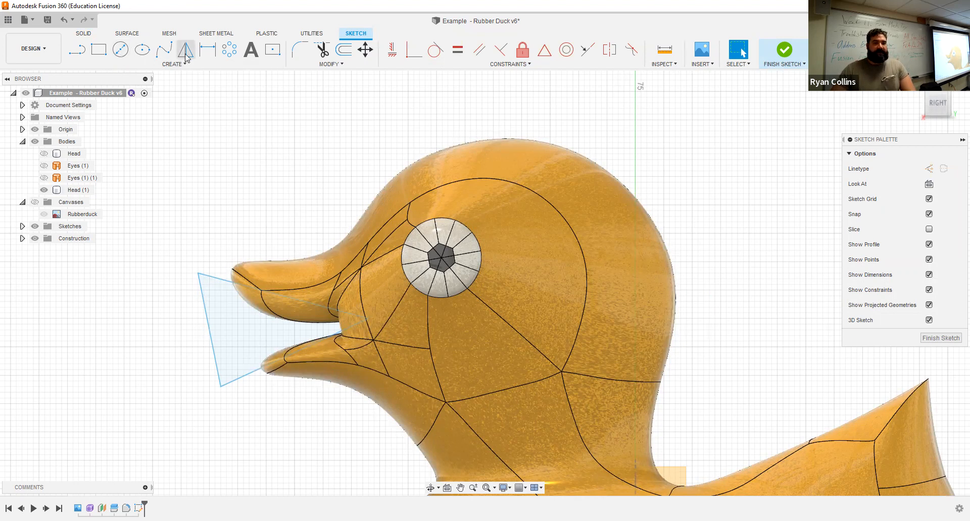
{"action": "left_click", "coordinate": [166, 51]}
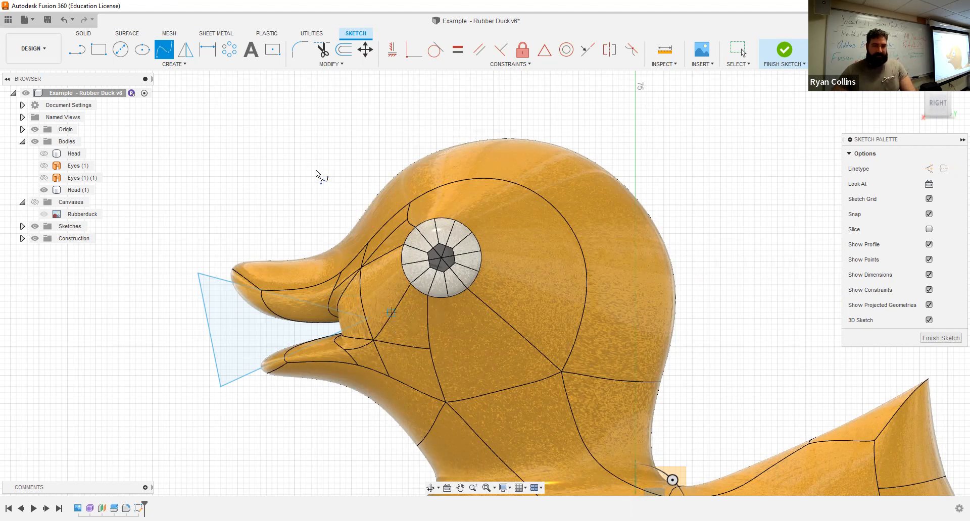
{"action": "key", "text": "Escape"}
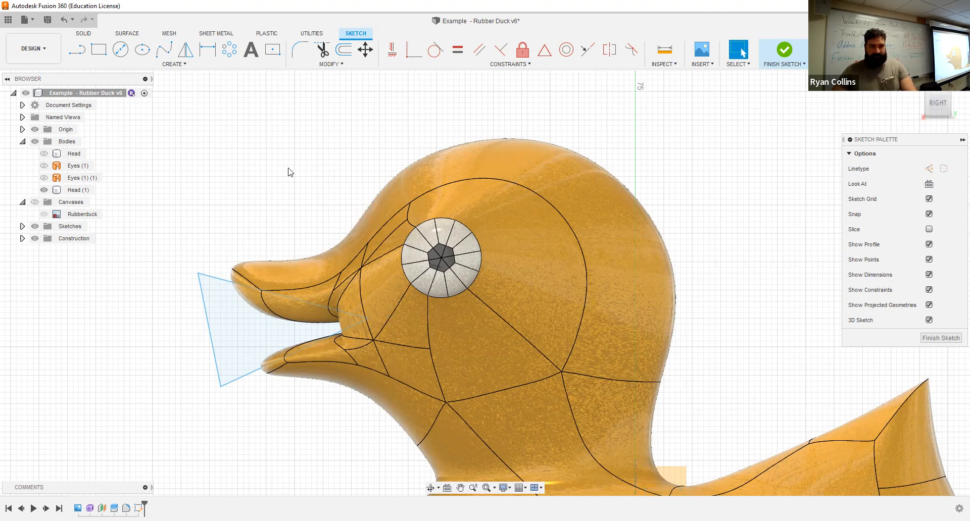
{"action": "left_click", "coordinate": [77, 49]}
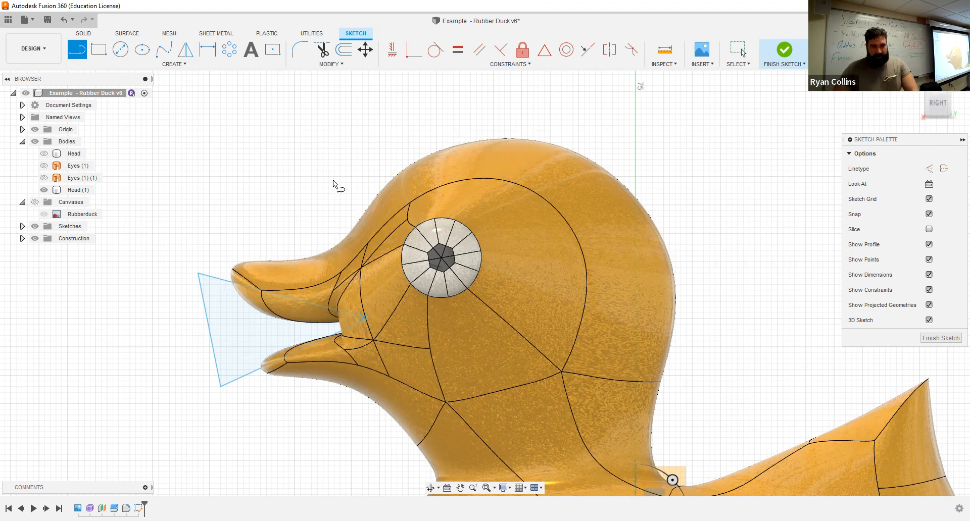
{"action": "scroll", "coordinate": [333, 180], "scroll_direction": "up", "scroll_amount": 3}
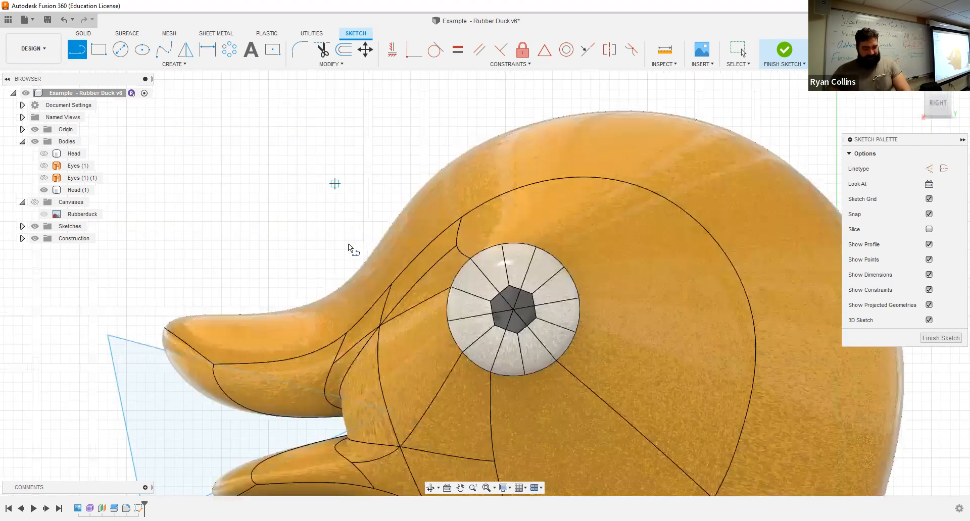
{"action": "scroll", "coordinate": [350, 242], "scroll_direction": "down", "scroll_amount": 3}
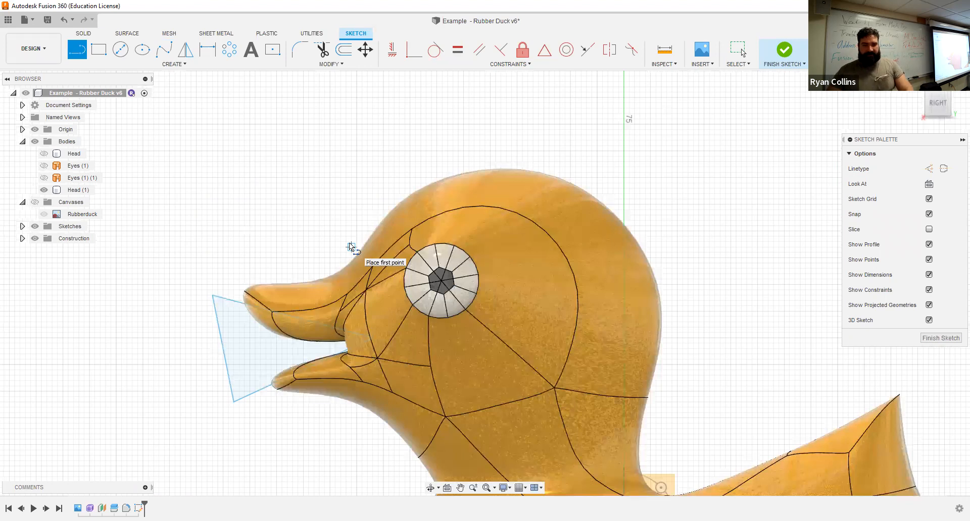
- Turn on component color cycling and sketch a fit point spline from behind the mouth corner up across the beak's base to above the bill
{"action": "key", "text": "shift+n"}
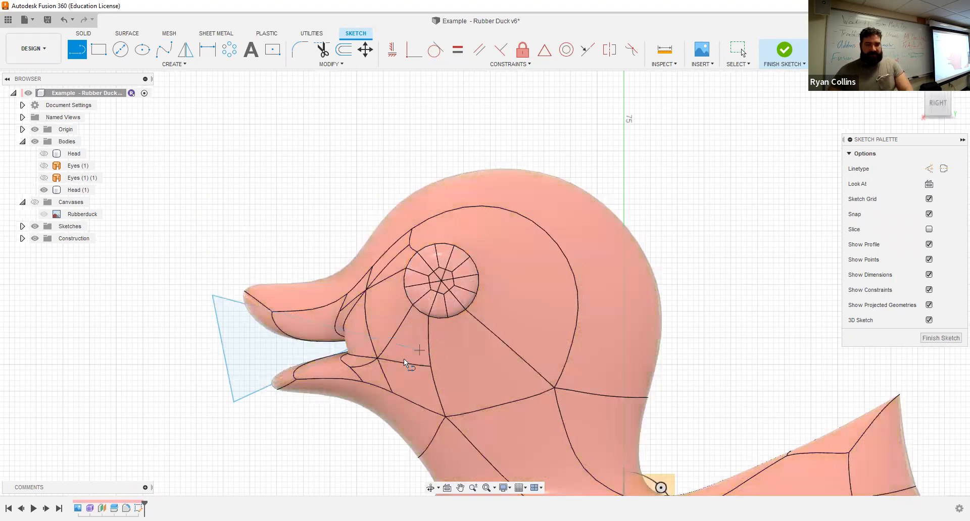
{"action": "left_click", "coordinate": [174, 52]}
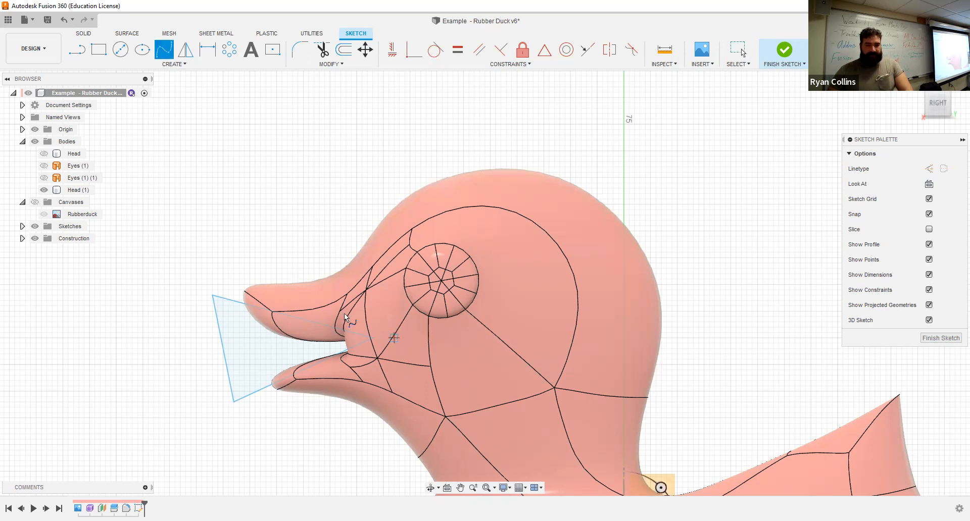
{"action": "left_click", "coordinate": [358, 316]}
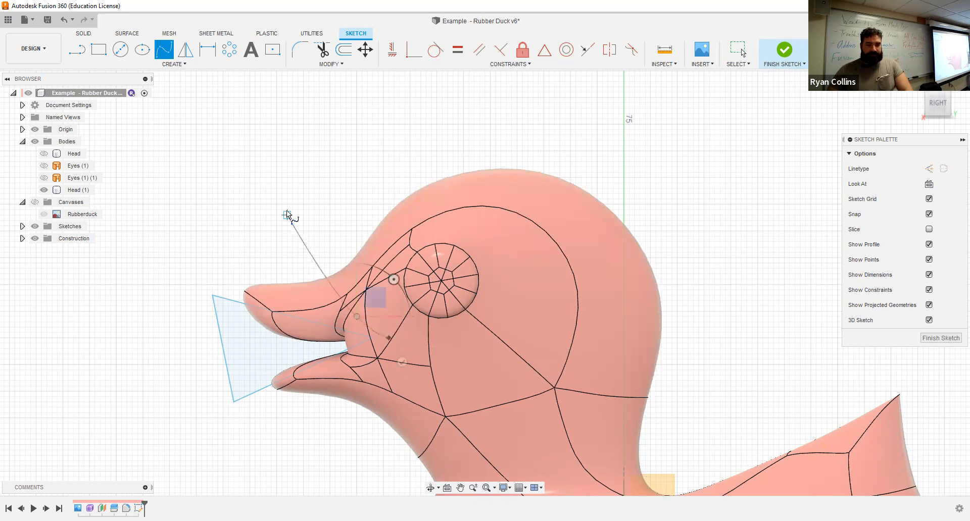
{"action": "key", "text": "Return"}
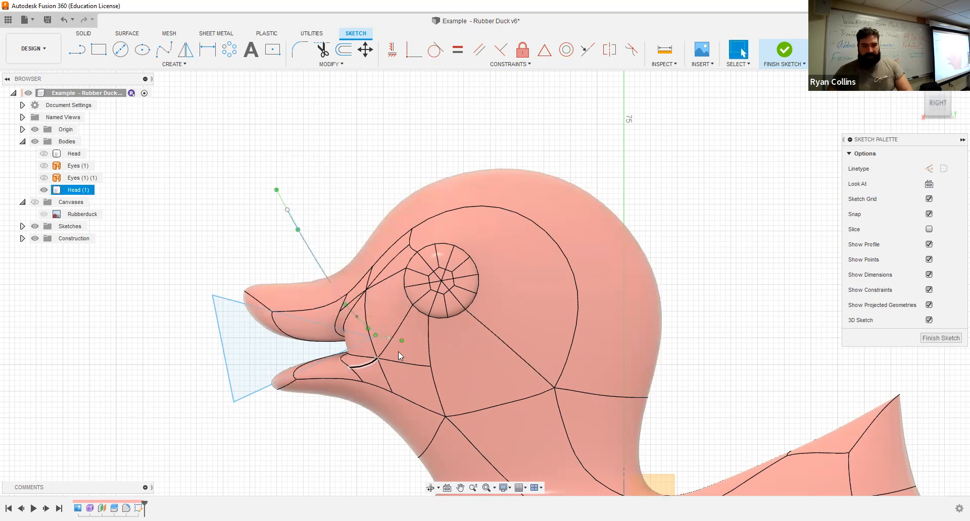
- Sketch a second spline from the first one's inner endpoint down across the lower beak's base to below the bill, and finish the sketch
{"action": "right_click", "coordinate": [338, 175]}
{"action": "left_click", "coordinate": [340, 144]}
{"action": "left_click", "coordinate": [389, 338]}
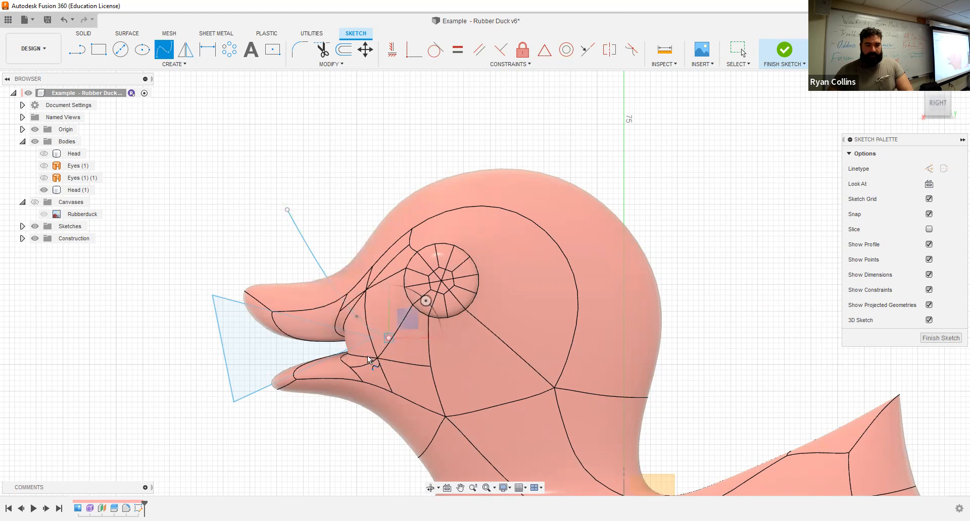
{"action": "left_click", "coordinate": [319, 444]}
{"action": "key", "text": "Escape"}
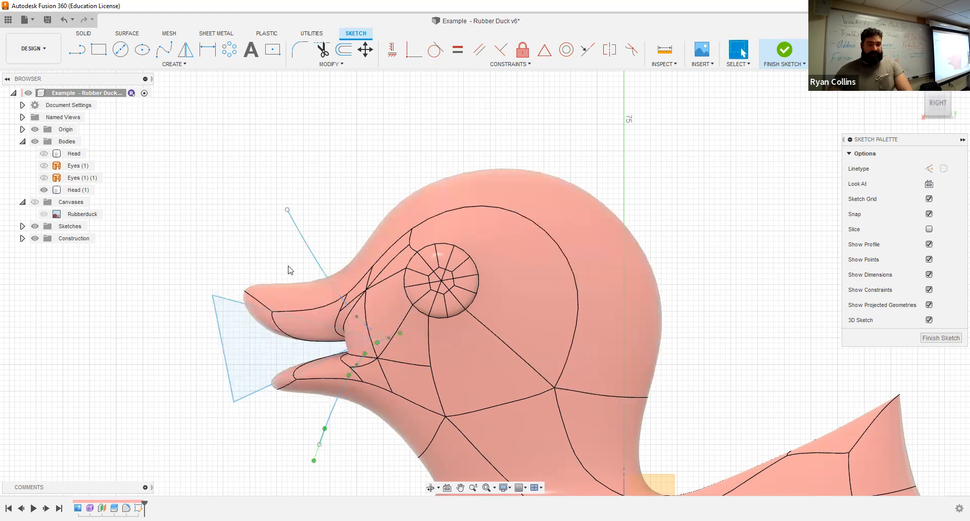
{"action": "left_click", "coordinate": [778, 55]}
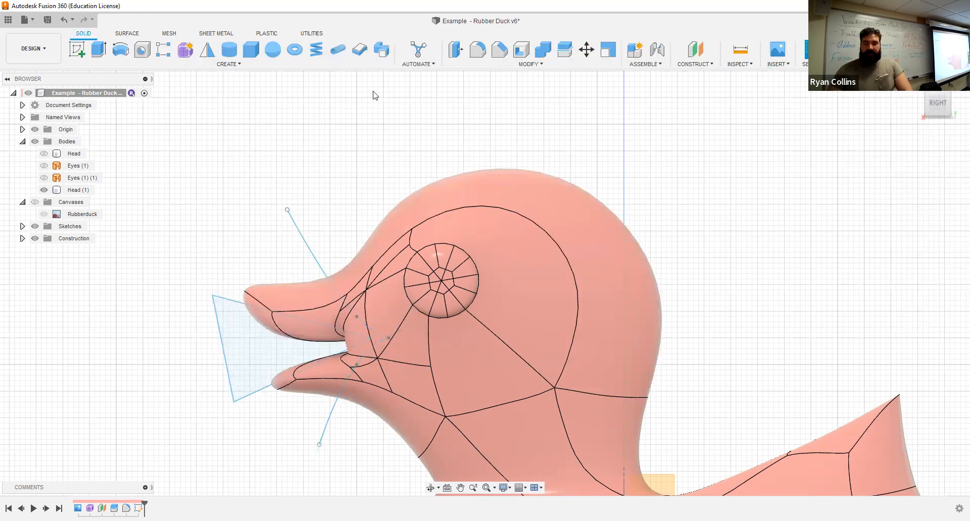
- Start a face split from the Right view and choose the face, beak and upper head faces as the faces to split
{"action": "mouse_move", "coordinate": [362, 195]}
{"action": "middle_mouse_down", "text": "shift"}
{"action": "mouse_move", "coordinate": [383, 192]}
{"action": "mouse_move", "coordinate": [366, 193]}
{"action": "middle_mouse_up", "text": "shift"}
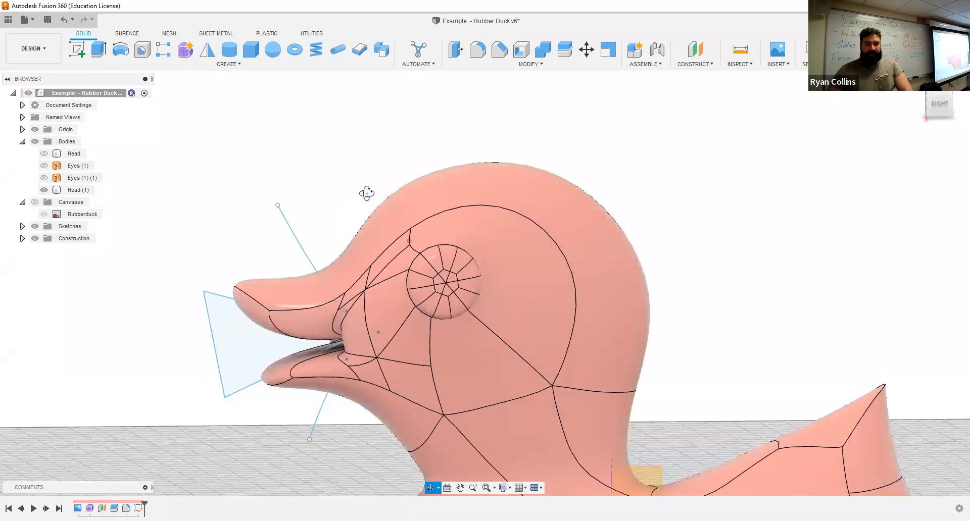
{"action": "left_click", "coordinate": [531, 64]}
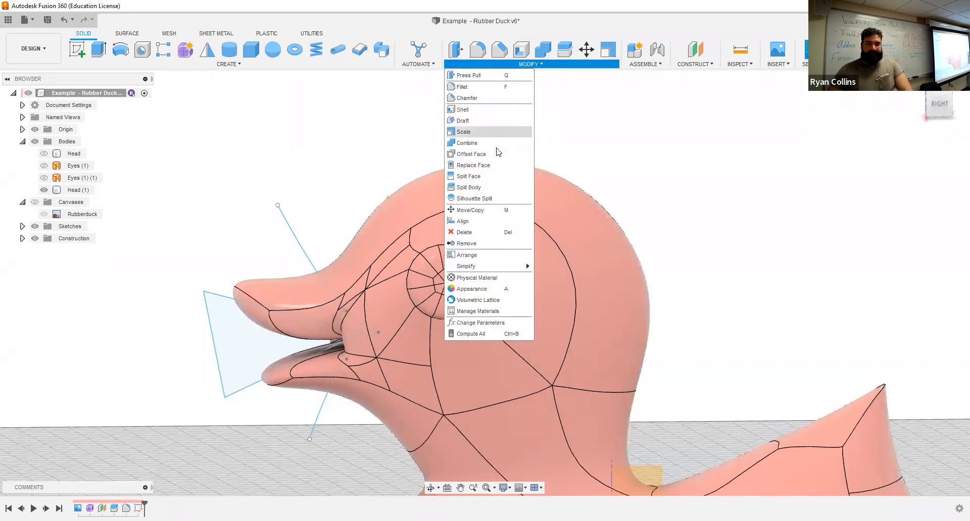
{"action": "left_click", "coordinate": [468, 177]}
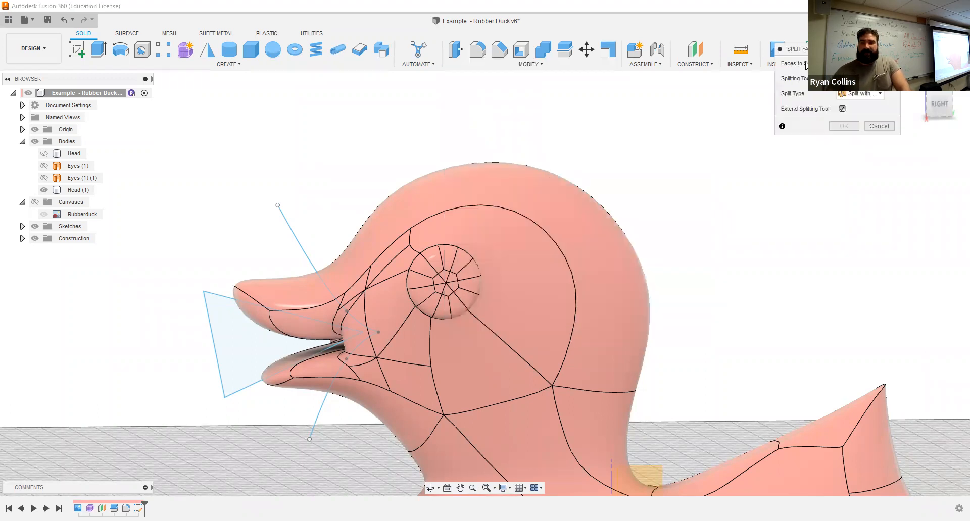
{"action": "left_click", "coordinate": [442, 209]}
{"action": "left_click", "coordinate": [630, 140]}
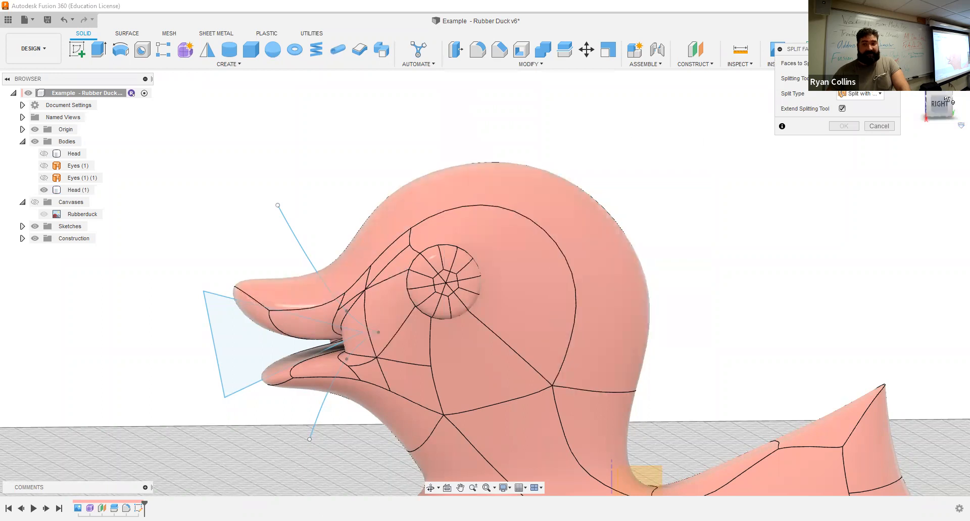
{"action": "left_click", "coordinate": [935, 105]}
{"action": "left_click", "coordinate": [377, 227]}
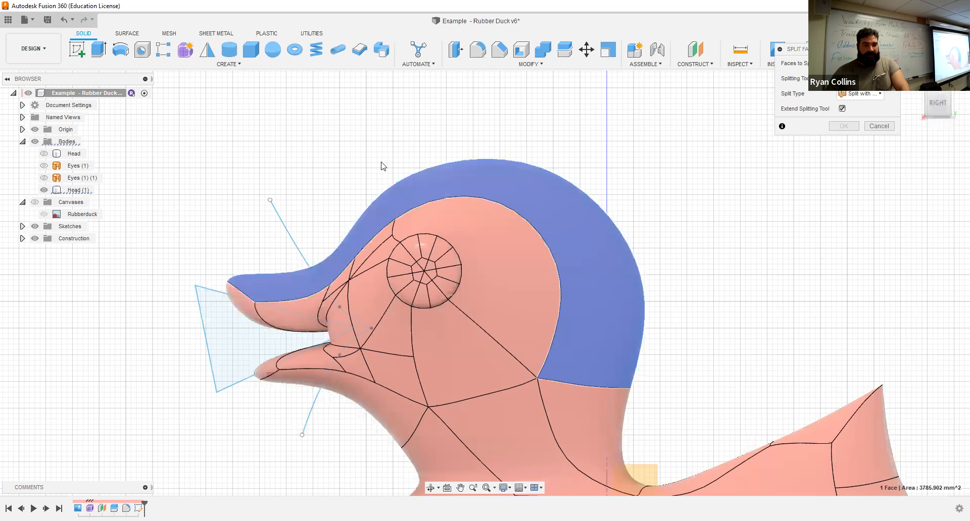
{"action": "left_click_drag", "start_coordinate": [392, 133], "coordinate": [175, 498]}
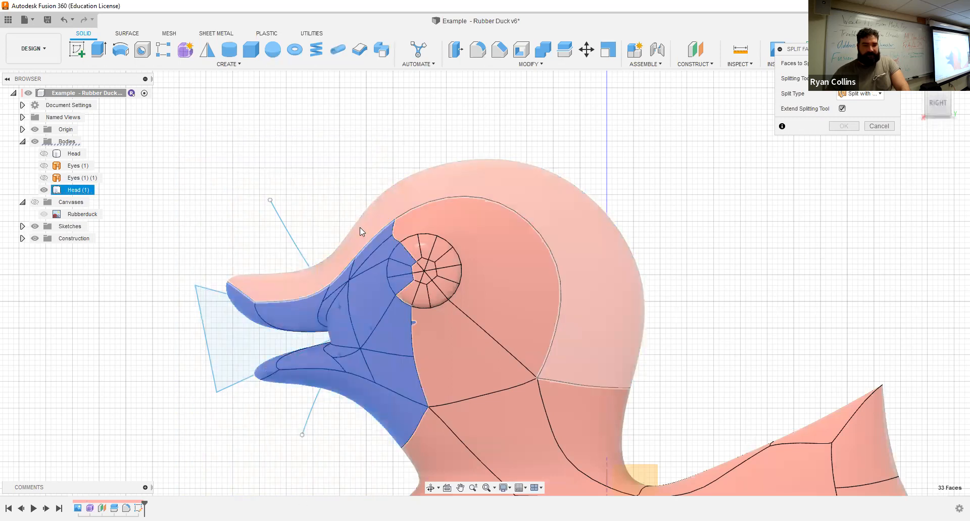
{"action": "left_click", "coordinate": [373, 208]}
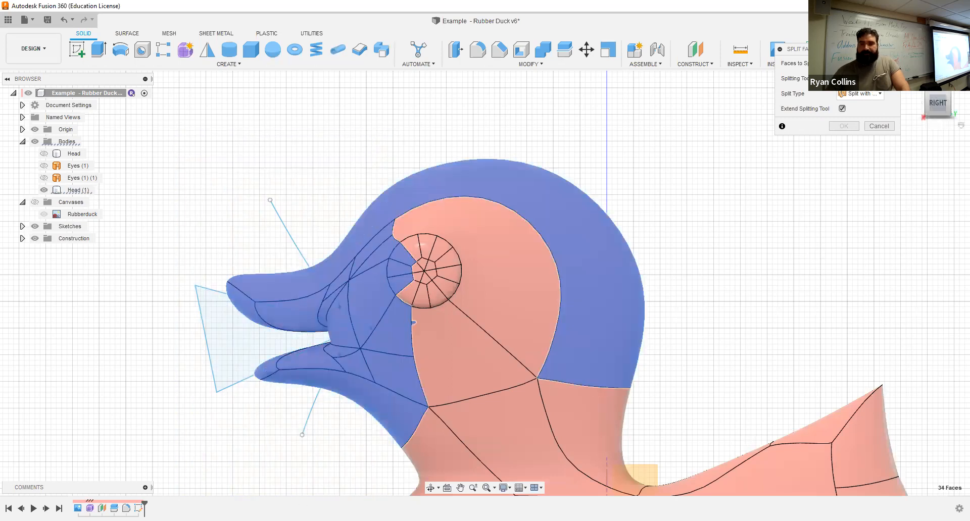
- Use the beak-base spline curves as the splitting tool without extending it, and complete the face split
{"action": "left_click", "coordinate": [292, 241]}
{"action": "middle_click_drag", "start_coordinate": [383, 288], "coordinate": [403, 293], "text": "shift"}
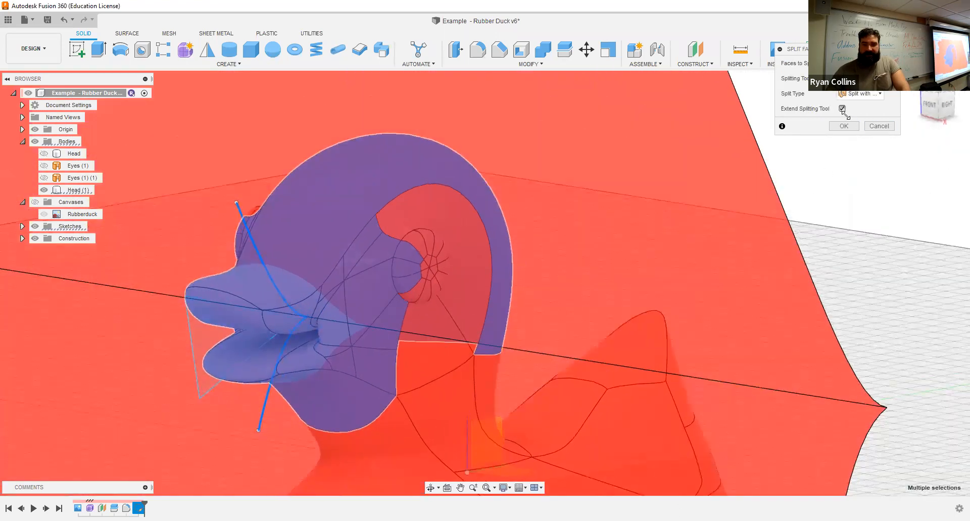
{"action": "left_click", "coordinate": [842, 109]}
{"action": "middle_click_drag", "start_coordinate": [567, 277], "coordinate": [539, 291], "text": "shift"}
{"action": "middle_click_drag", "start_coordinate": [465, 320], "coordinate": [568, 291]}
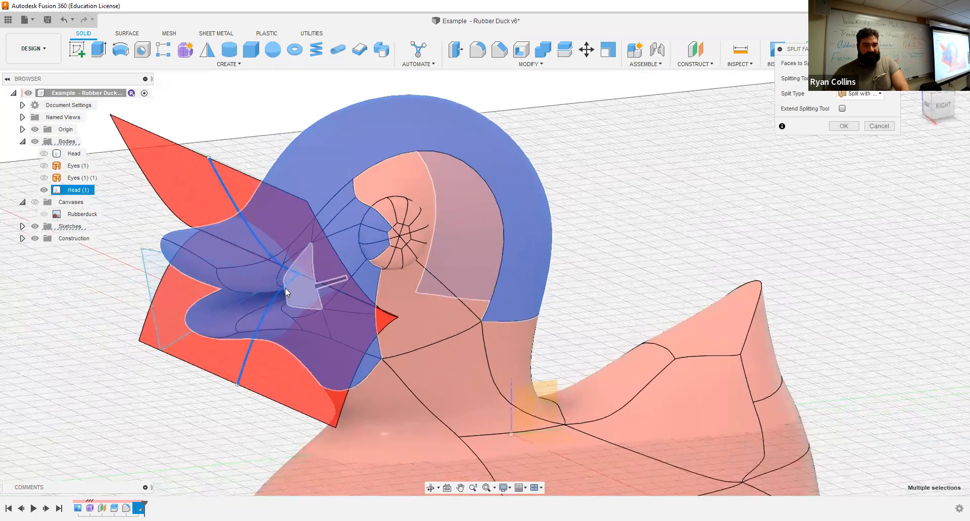
{"action": "left_click", "coordinate": [849, 127]}
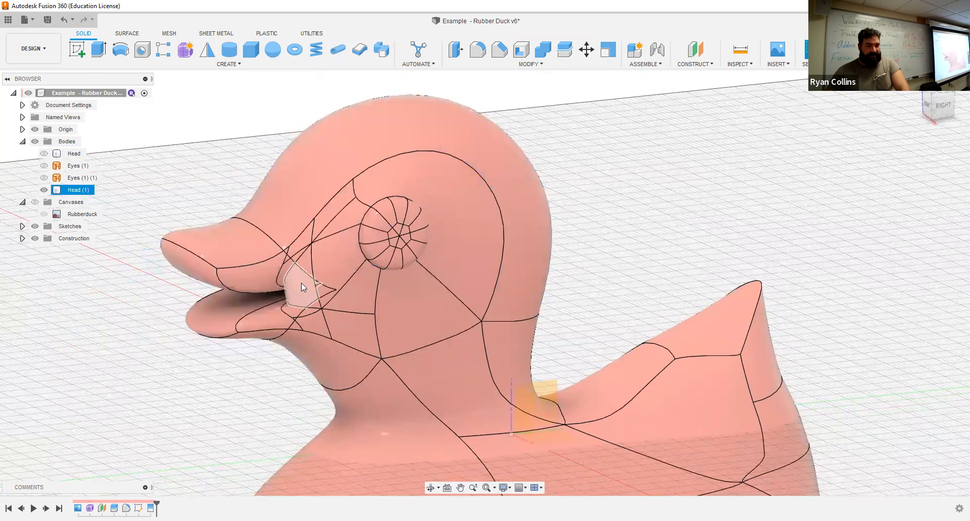
- Turn off component color cycling and apply Paint - Metallic (Red) to the top face of the upper bill only
{"action": "left_click", "coordinate": [267, 206]}
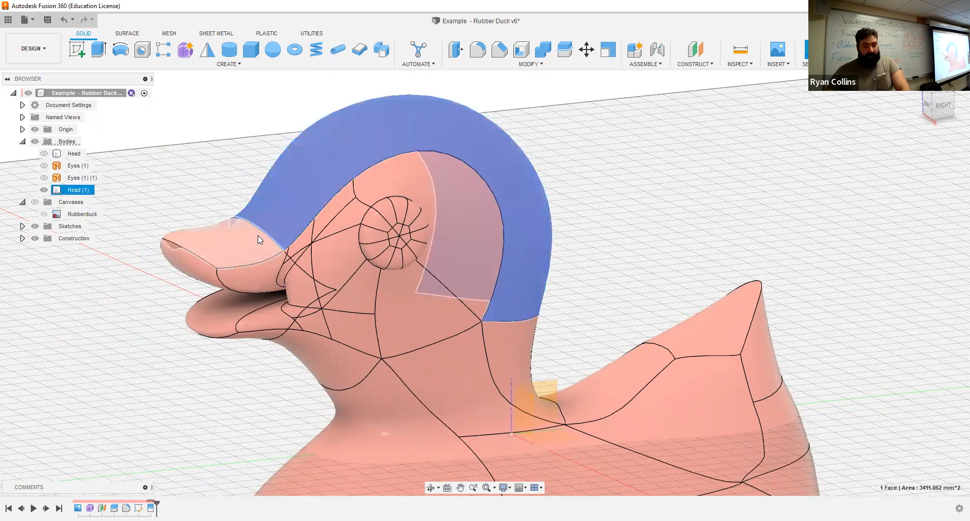
{"action": "left_click", "coordinate": [754, 161]}
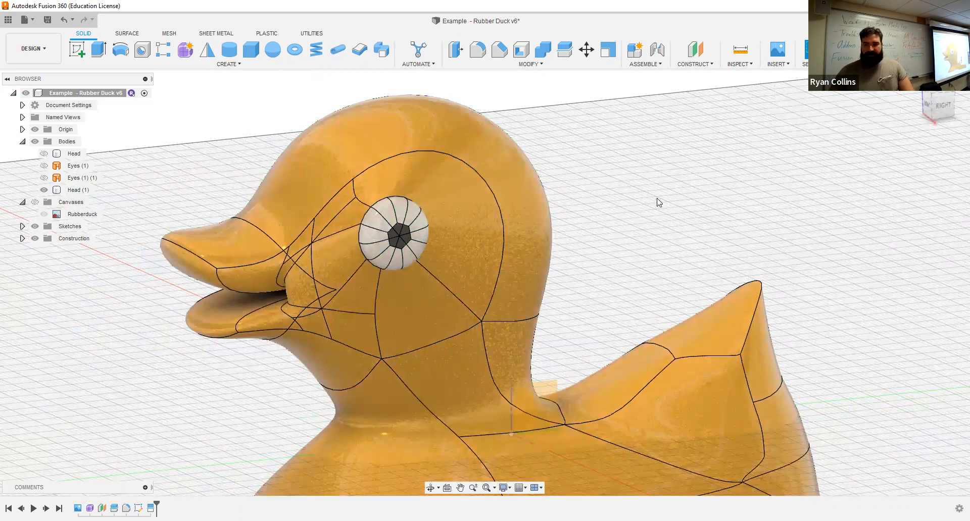
{"action": "key", "text": "a"}
{"action": "scroll", "coordinate": [682, 369], "scroll_direction": "down", "scroll_amount": 2}
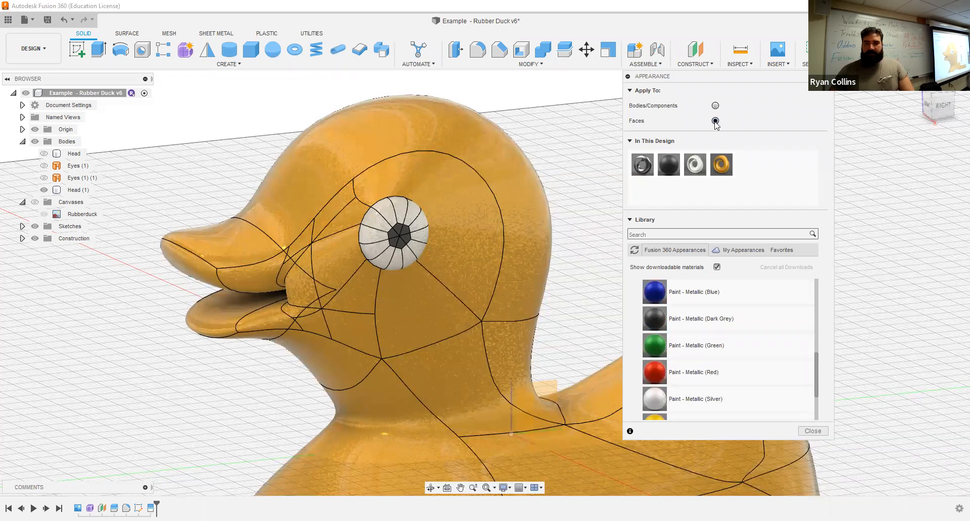
{"action": "left_click_drag", "start_coordinate": [682, 373], "coordinate": [223, 244]}
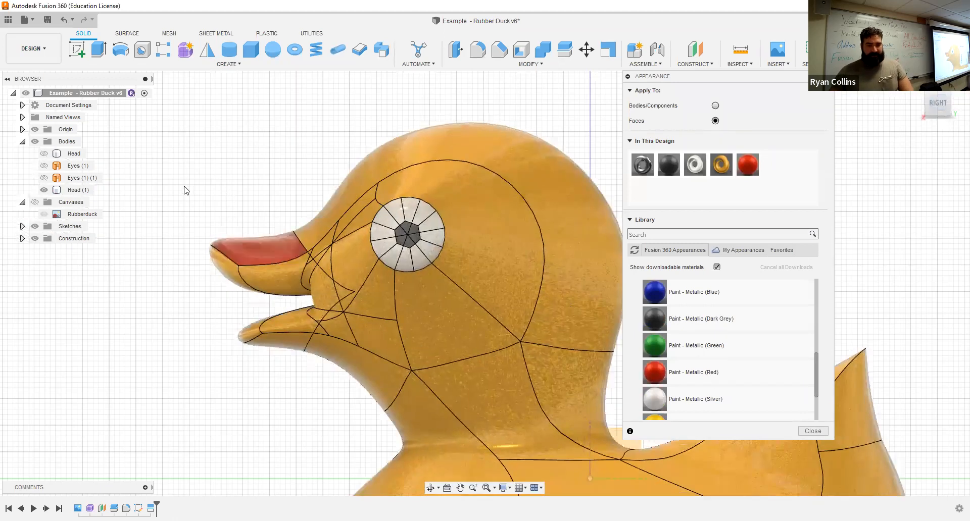
{"action": "left_click_drag", "start_coordinate": [185, 190], "coordinate": [369, 417]}
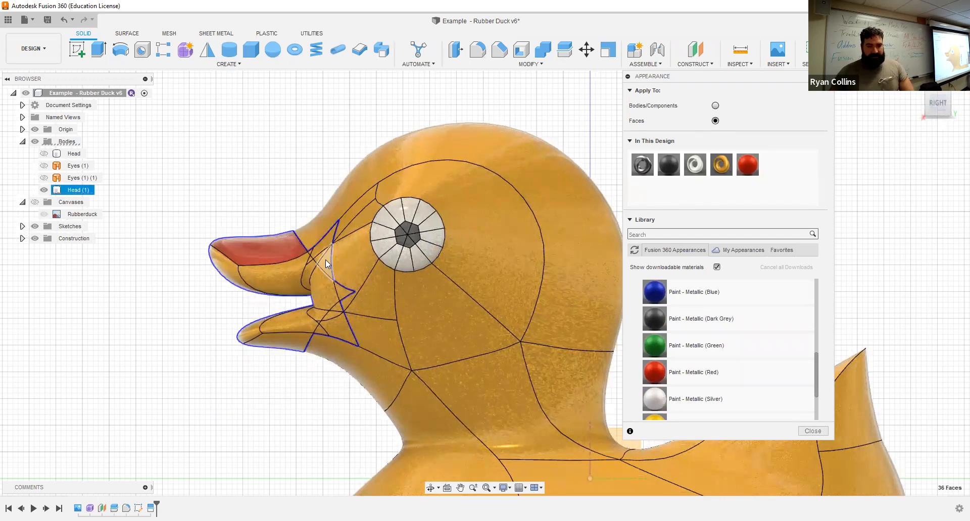
{"action": "left_click", "coordinate": [323, 257], "text": "ctrl"}
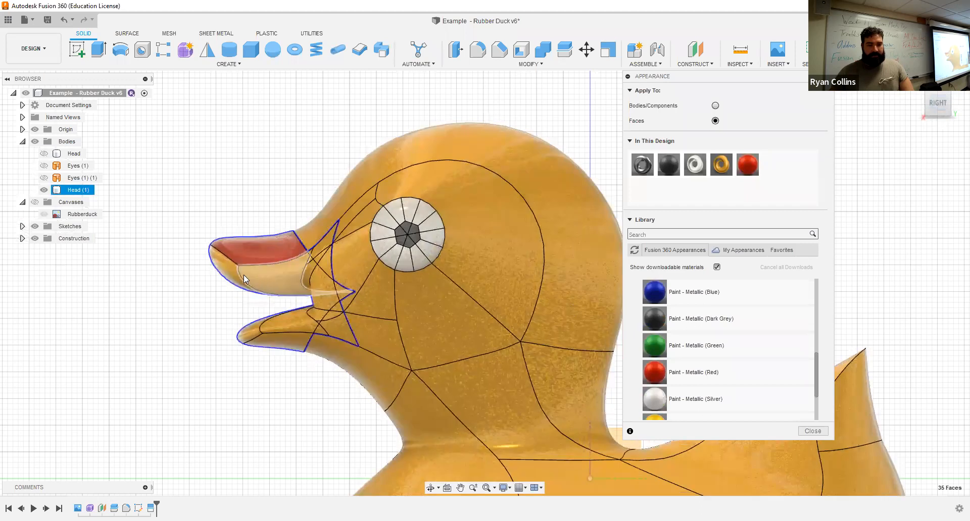
{"action": "key", "text": "Escape"}
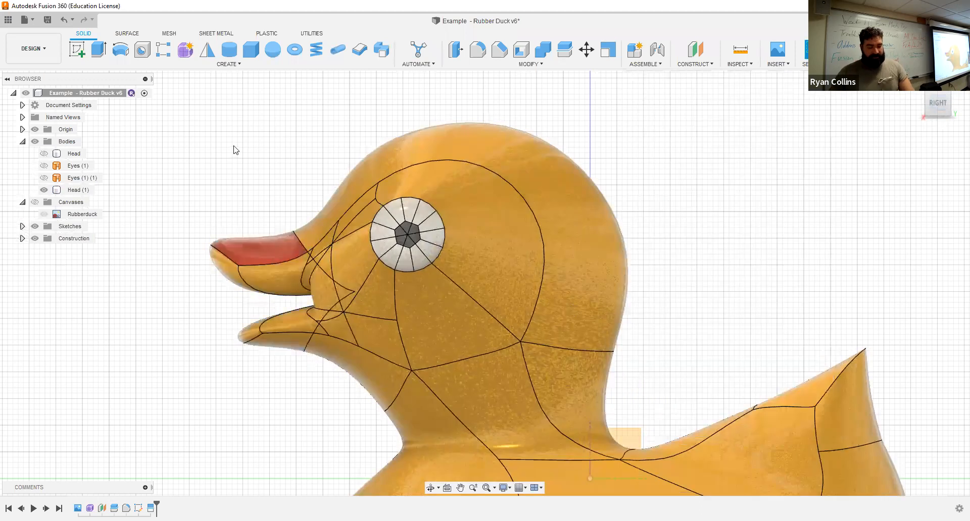
- Reopen the appearance settings, select the remaining beak and mouth-corner faces on the duck's right side, and apply Paint - Metallic (Red)
{"action": "key", "text": "a"}
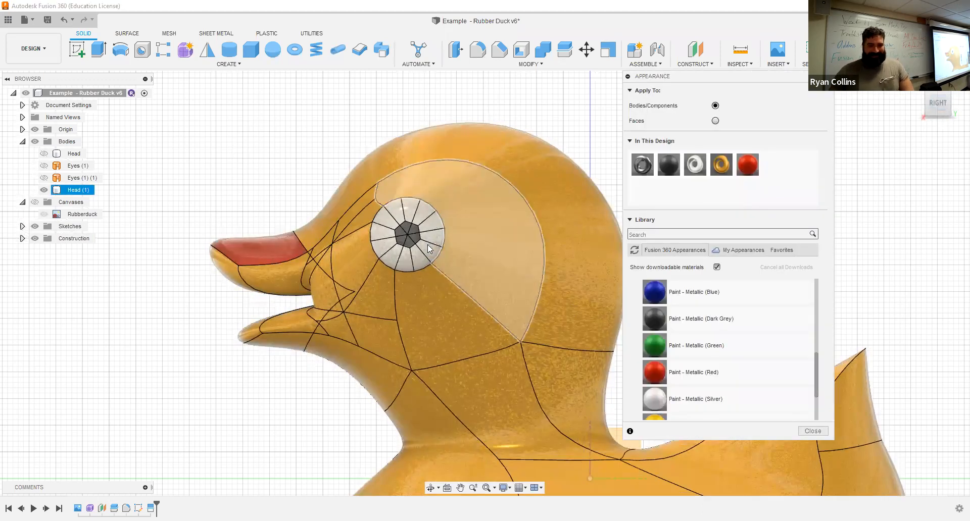
{"action": "left_click", "coordinate": [265, 277]}
{"action": "left_click", "coordinate": [228, 263], "text": "ctrl"}
{"action": "left_click", "coordinate": [276, 345], "text": "ctrl"}
{"action": "left_click", "coordinate": [263, 326], "text": "ctrl"}
{"action": "left_click", "coordinate": [314, 322], "text": "ctrl"}
{"action": "left_click", "coordinate": [322, 306], "text": "ctrl"}
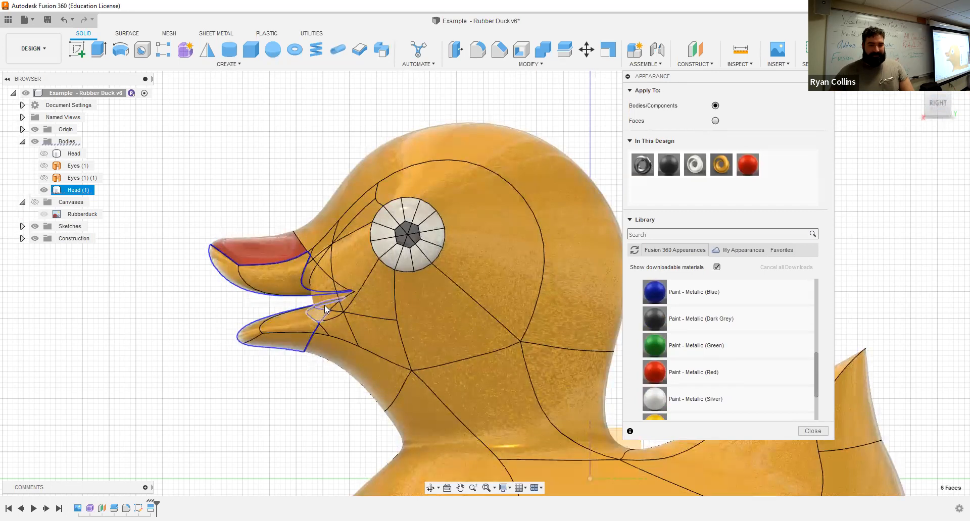
{"action": "left_click", "coordinate": [322, 297], "text": "ctrl"}
{"action": "left_click", "coordinate": [311, 271], "text": "ctrl"}
{"action": "left_click", "coordinate": [311, 269], "text": "ctrl"}
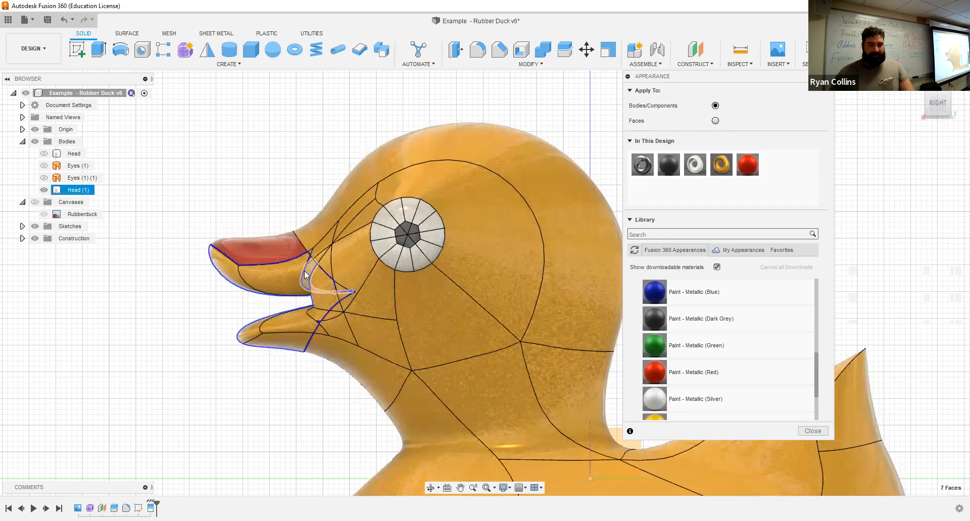
{"action": "scroll", "coordinate": [273, 285], "scroll_direction": "up", "scroll_amount": 3}
{"action": "left_click", "coordinate": [331, 260], "text": "ctrl"}
{"action": "left_click", "coordinate": [334, 245], "text": "ctrl"}
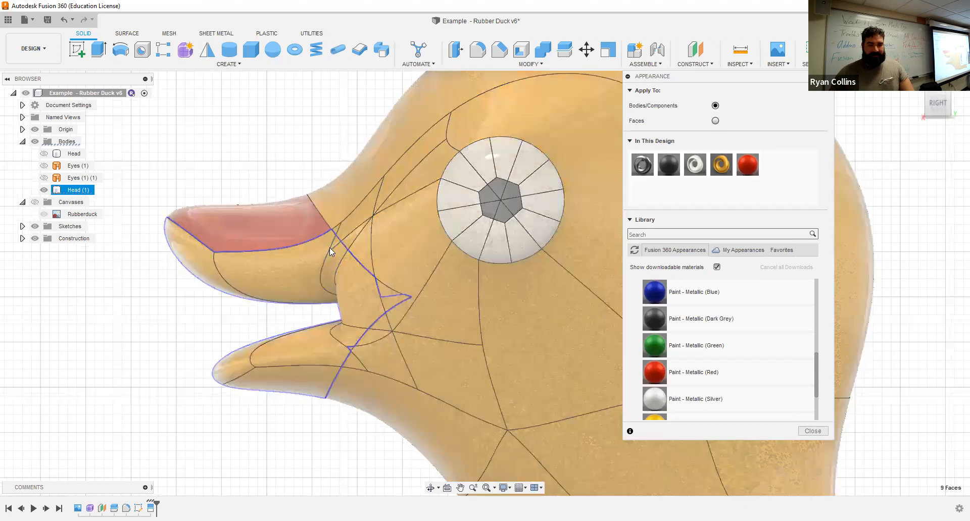
{"action": "left_click_drag", "start_coordinate": [743, 168], "coordinate": [291, 277]}
- Select the uncolored beak and mouth-corner faces on the duck's left side, including the small slivers, and apply Paint - Metallic (Red) to faces
{"action": "middle_click_drag", "start_coordinate": [252, 414], "coordinate": [524, 298], "text": "shift"}
{"action": "scroll", "coordinate": [300, 419], "scroll_direction": "down", "scroll_amount": 4}
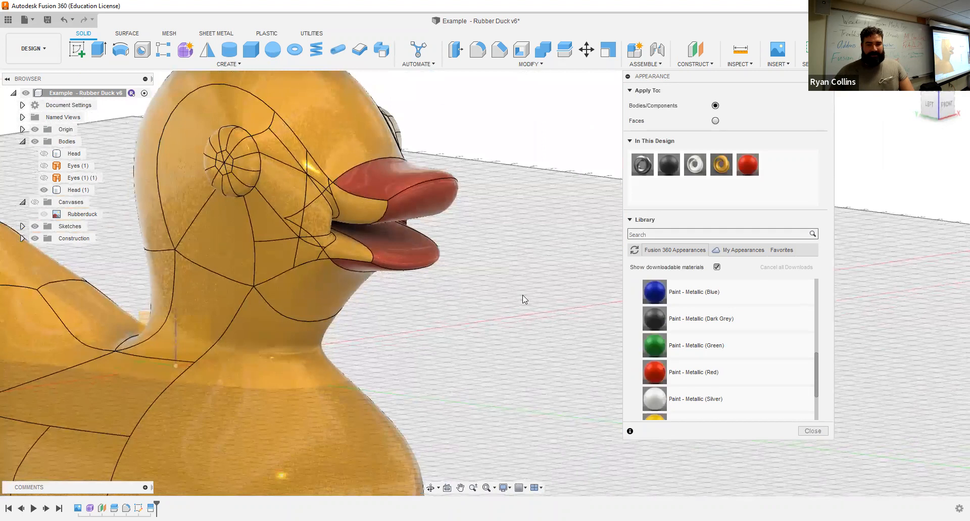
{"action": "left_click", "coordinate": [350, 203]}
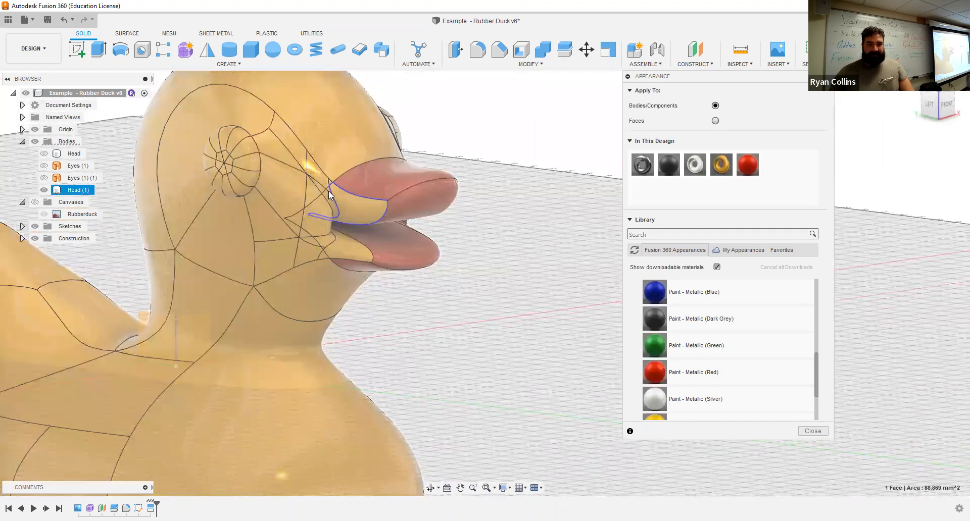
{"action": "scroll", "coordinate": [328, 179], "scroll_direction": "up", "scroll_amount": 5}
{"action": "left_click", "coordinate": [328, 204]}
{"action": "left_click", "coordinate": [309, 224], "text": "ctrl"}
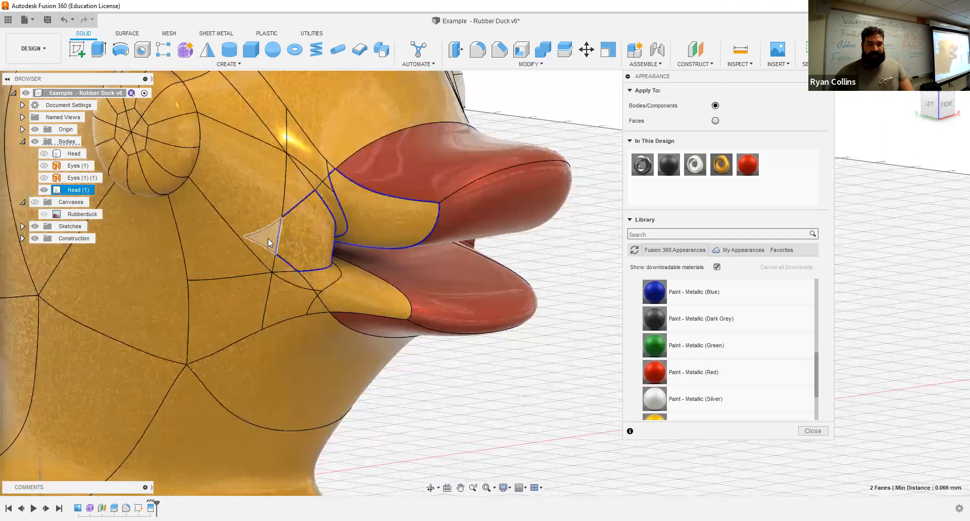
{"action": "left_click", "coordinate": [268, 238], "text": "ctrl"}
{"action": "left_click", "coordinate": [328, 282], "text": "ctrl"}
{"action": "left_click", "coordinate": [343, 294], "text": "ctrl"}
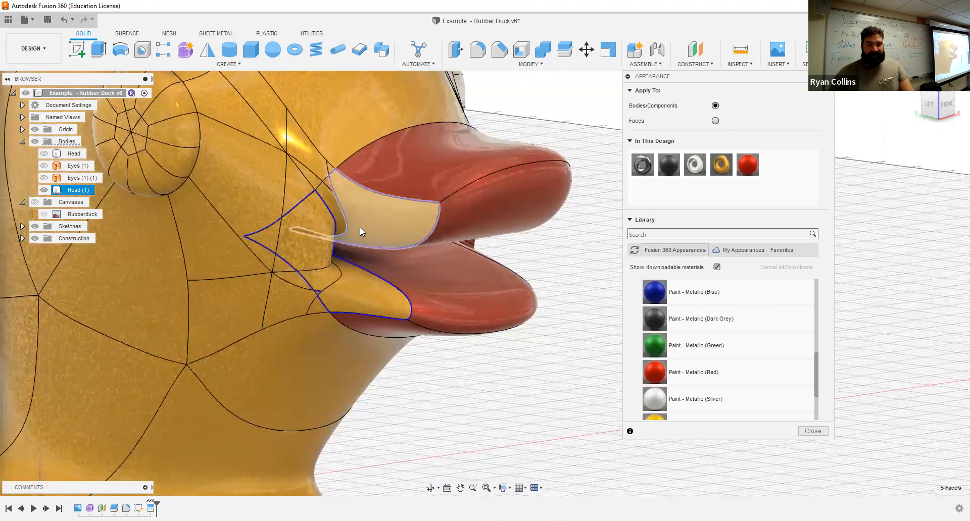
{"action": "left_click", "coordinate": [353, 229], "text": "ctrl"}
{"action": "left_click", "coordinate": [336, 209], "text": "ctrl"}
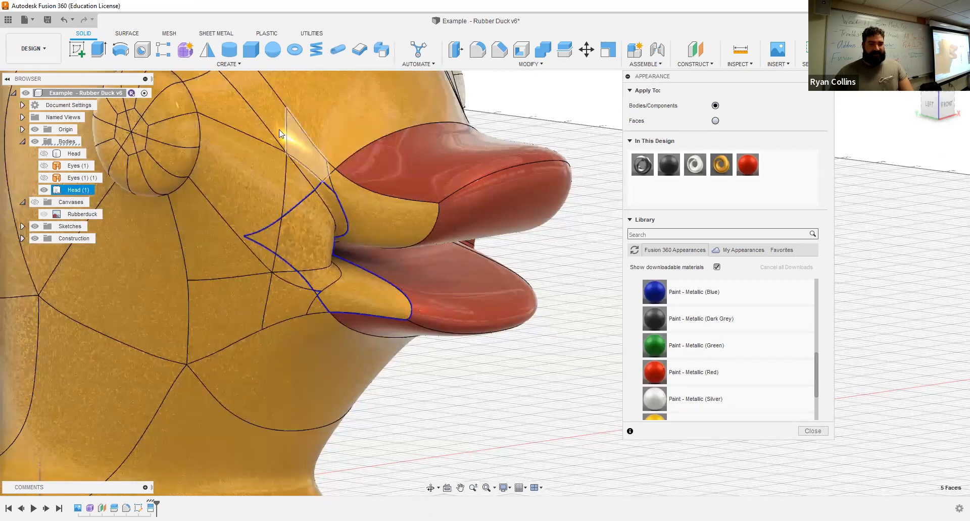
{"action": "left_click", "coordinate": [716, 120]}
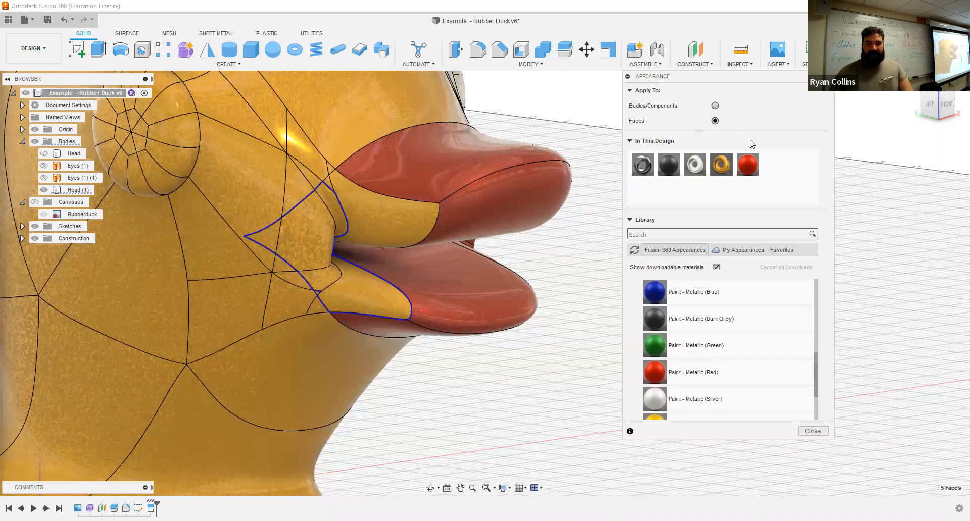
{"action": "left_click", "coordinate": [371, 221]}
{"action": "left_click", "coordinate": [328, 182]}
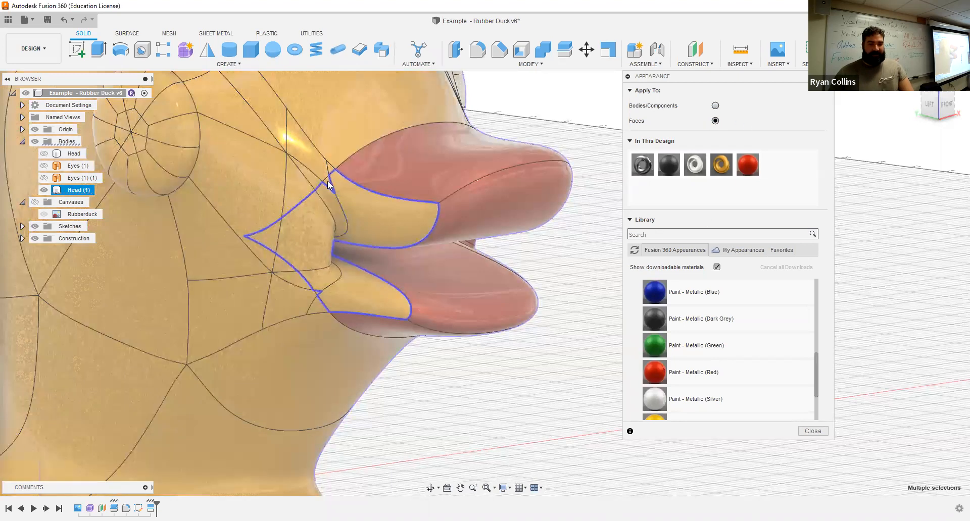
{"action": "scroll", "coordinate": [327, 180], "scroll_direction": "up", "scroll_amount": 5}
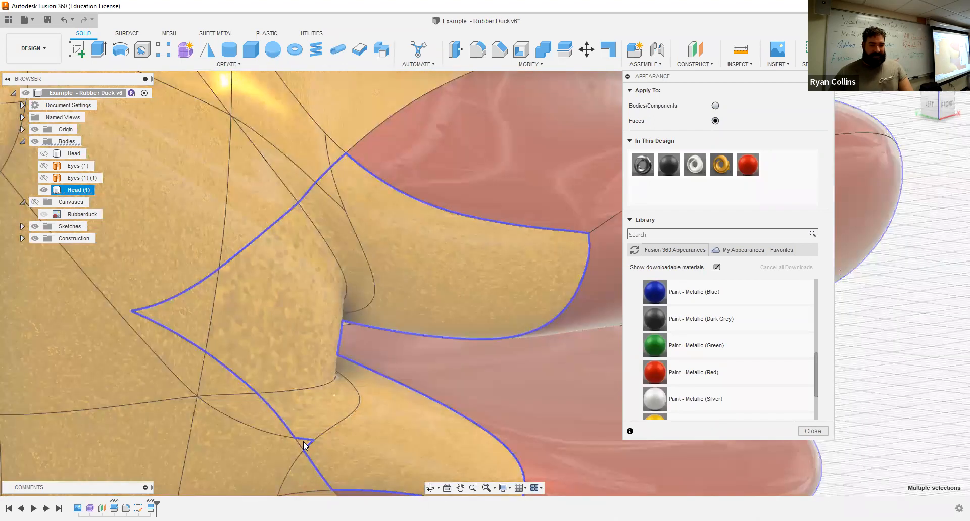
{"action": "left_click", "coordinate": [304, 442], "text": "ctrl"}
{"action": "scroll", "coordinate": [494, 366], "scroll_direction": "down", "scroll_amount": 3}
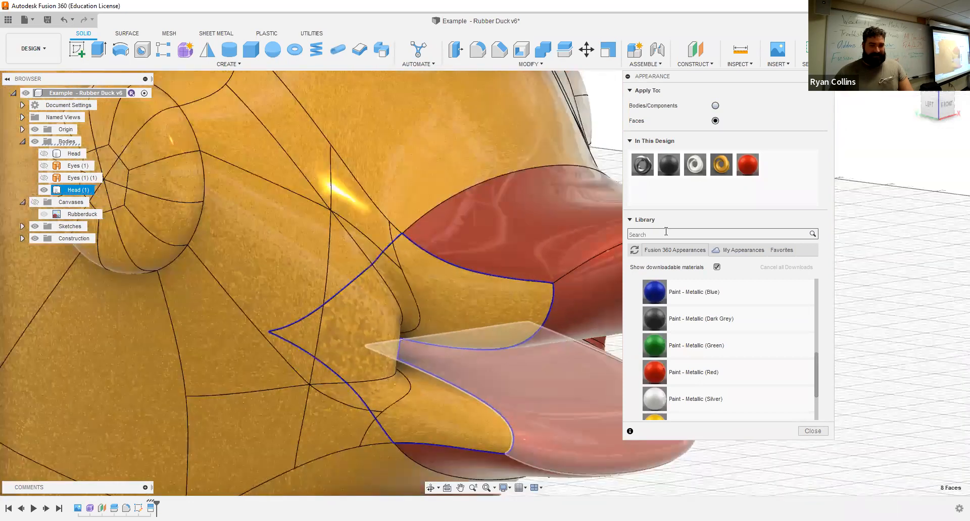
{"action": "left_click_drag", "start_coordinate": [754, 166], "coordinate": [496, 313]}
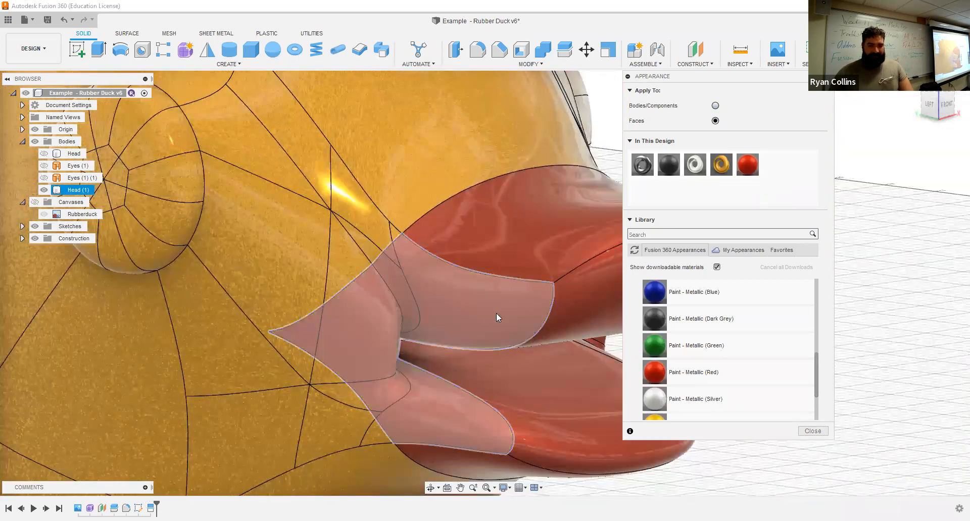
- Apply Paint - Metallic (Red) to the leftover triangular face behind the mouth corner on the duck's right side
{"action": "scroll", "coordinate": [679, 393], "scroll_direction": "up", "scroll_amount": 5}
{"action": "scroll", "coordinate": [548, 427], "scroll_direction": "down", "scroll_amount": 5}
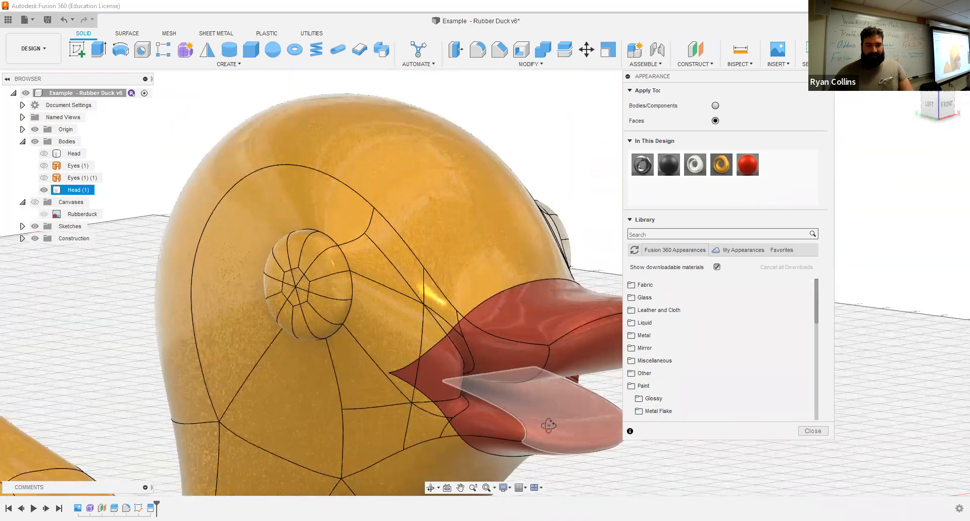
{"action": "middle_click_drag", "start_coordinate": [549, 426], "coordinate": [486, 369], "text": "shift"}
{"action": "scroll", "coordinate": [486, 369], "scroll_direction": "up", "scroll_amount": 5}
{"action": "middle_click_drag", "start_coordinate": [479, 323], "coordinate": [444, 311], "text": "shift"}
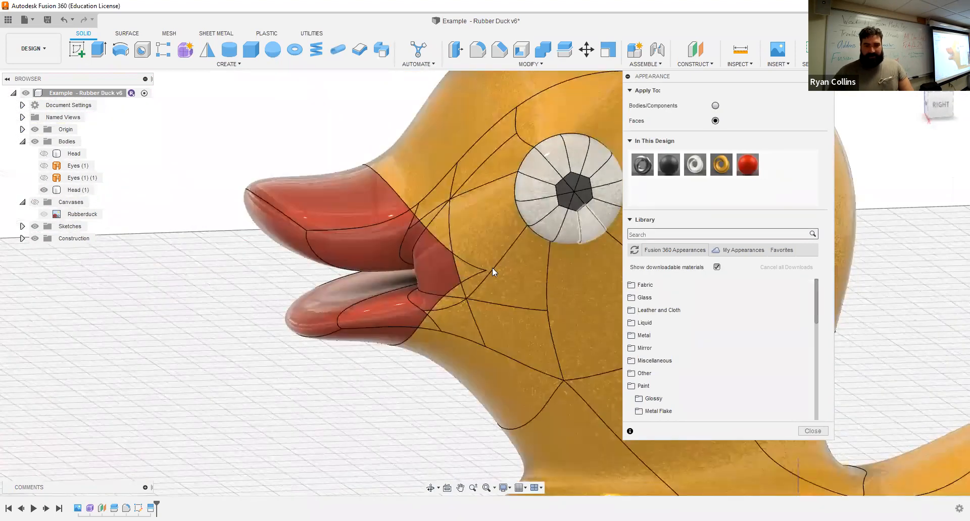
{"action": "left_click", "coordinate": [460, 271]}
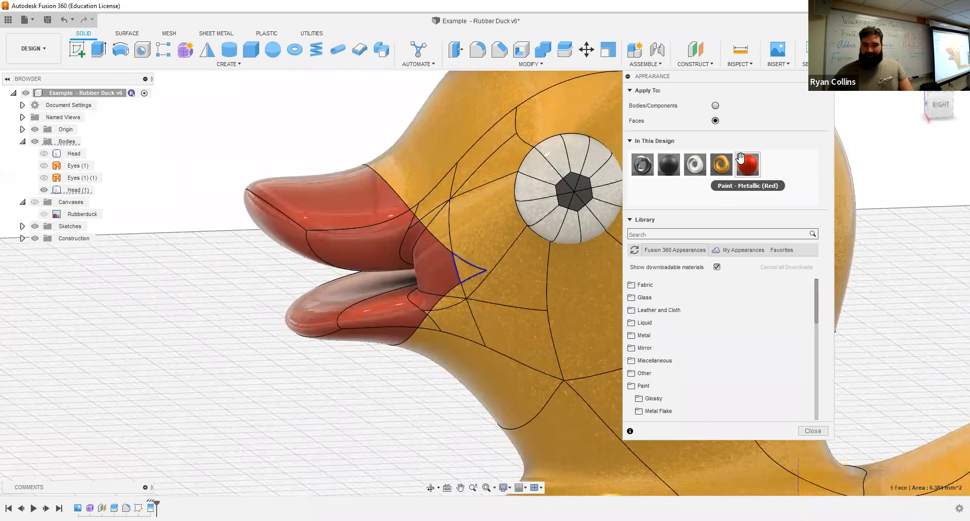
{"action": "left_click_drag", "start_coordinate": [748, 163], "coordinate": [467, 266]}
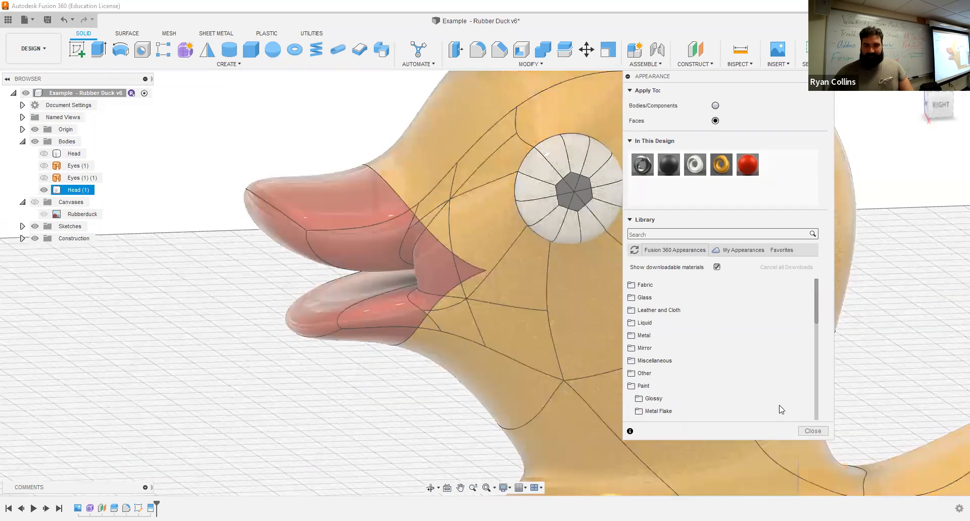
- Close the appearance settings and set the visual style to Shaded so the whole duck is displayed without edge lines
{"action": "left_click", "coordinate": [813, 431]}
{"action": "scroll", "coordinate": [551, 373], "scroll_direction": "down", "scroll_amount": 3}
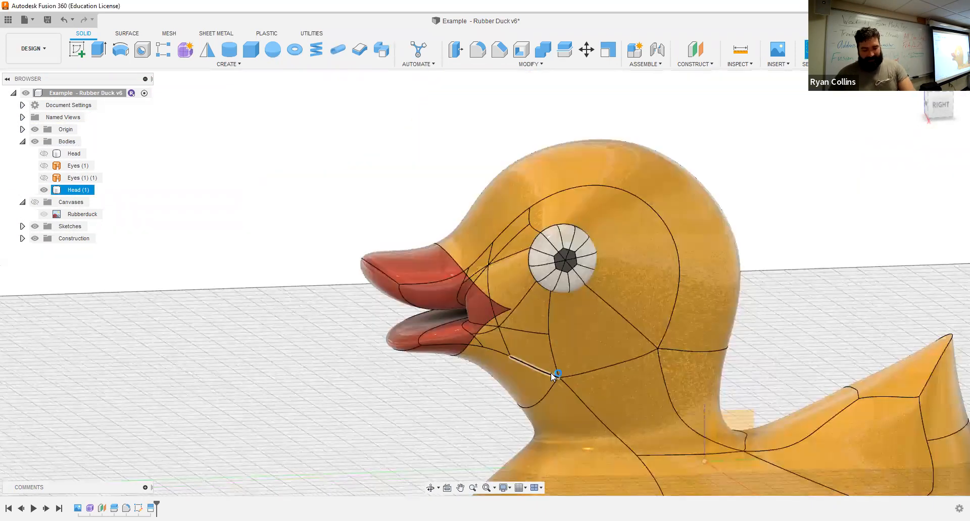
{"action": "scroll", "coordinate": [551, 373], "scroll_direction": "down", "scroll_amount": 5}
{"action": "mouse_move", "coordinate": [727, 307]}
{"action": "middle_mouse_down", "text": "shift"}
{"action": "mouse_move", "coordinate": [742, 309]}
{"action": "mouse_move", "coordinate": [729, 321]}
{"action": "middle_mouse_up", "text": "shift"}
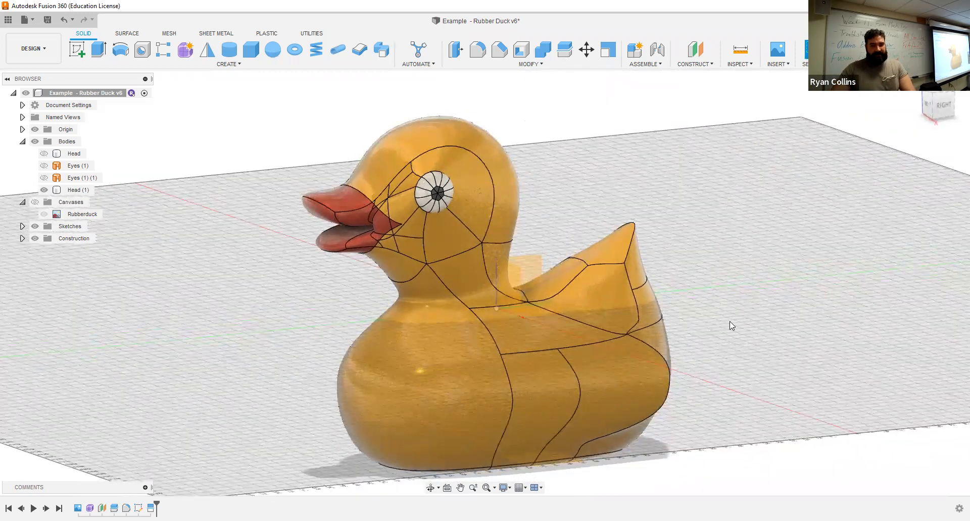
{"action": "left_click", "coordinate": [505, 488]}
{"action": "mouse_move", "coordinate": [535, 407]}
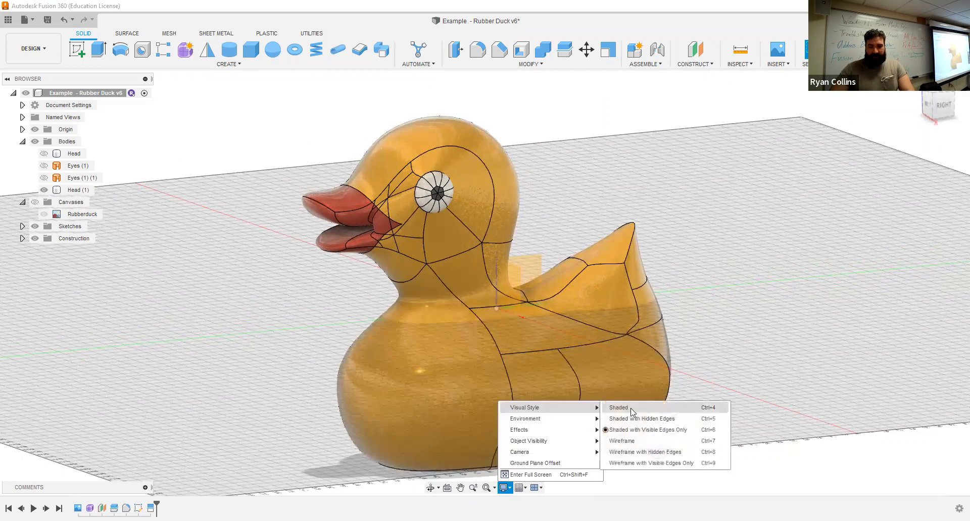
{"action": "left_click", "coordinate": [638, 410]}
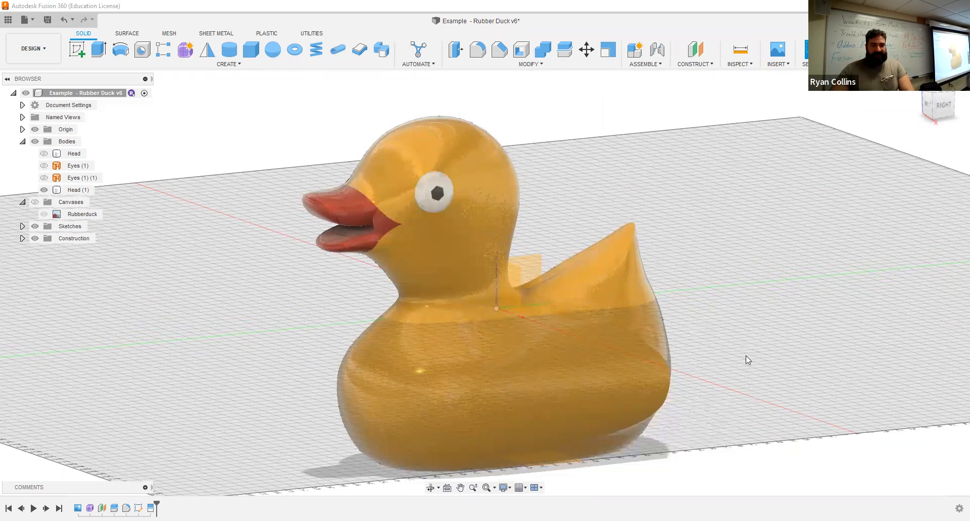
- Save the design as a new version with the description "Appearnce by Faces"
{"action": "mouse_move", "coordinate": [772, 337]}
{"action": "middle_mouse_down", "text": "shift"}
{"action": "mouse_move", "coordinate": [794, 338]}
{"action": "mouse_move", "coordinate": [783, 334]}
{"action": "middle_mouse_up", "text": "shift"}
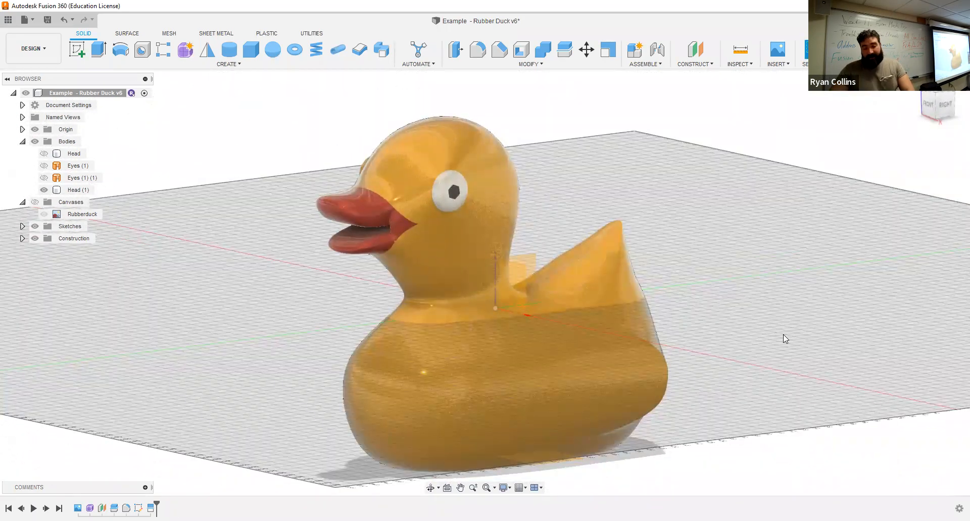
{"action": "scroll", "coordinate": [783, 334], "scroll_direction": "down", "scroll_amount": 2}
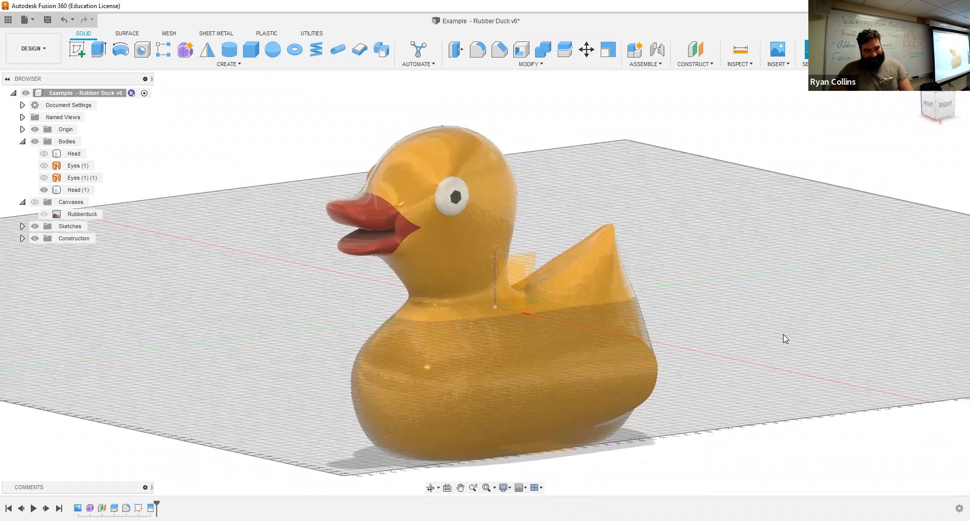
{"action": "key", "text": "ctrl+s"}
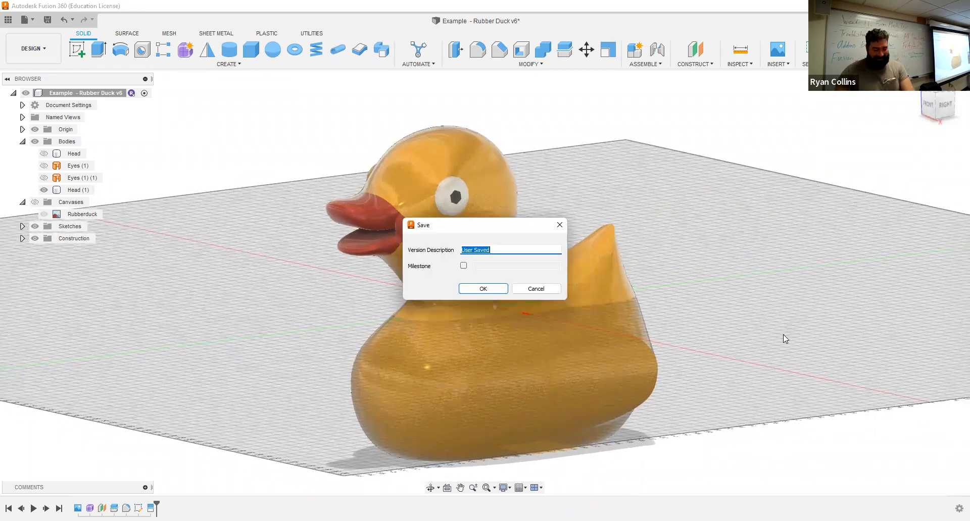
{"action": "type", "text": "Appearnce by Faces"}
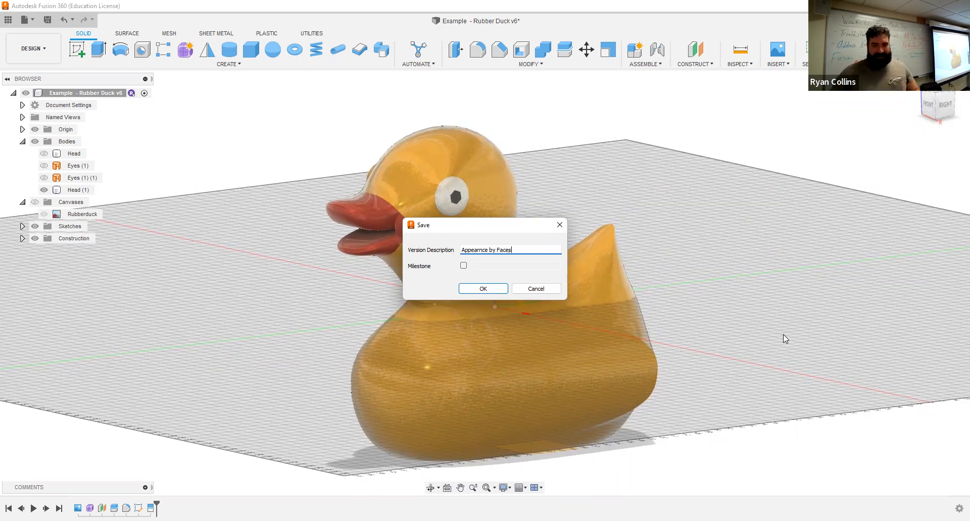
{"action": "key", "text": "Return"}
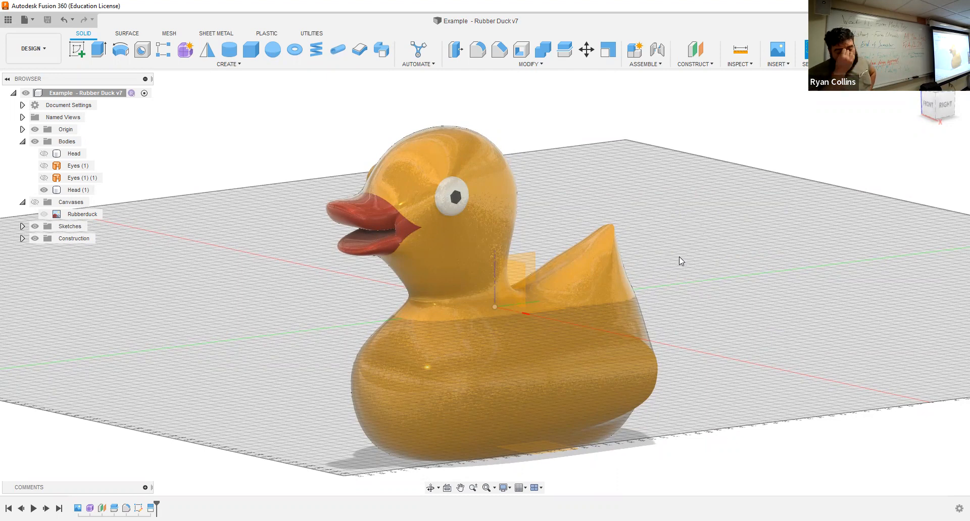
{"action": "left_click", "coordinate": [531, 387]}
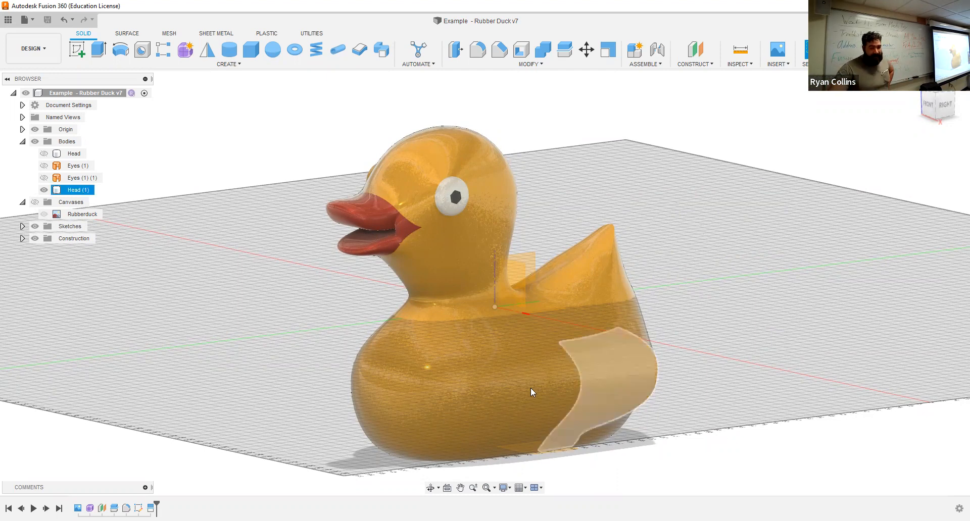